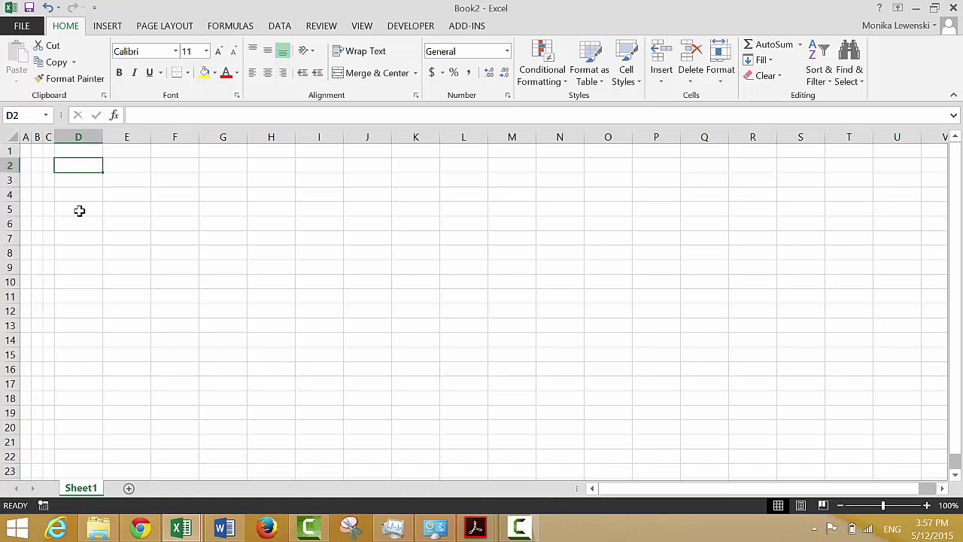
Widen column D to about twice its width and enter the title "Project without Political Risk" in cell A2
{"action": "left_click_drag", "start_coordinate": [102, 136], "coordinate": [156, 144]}
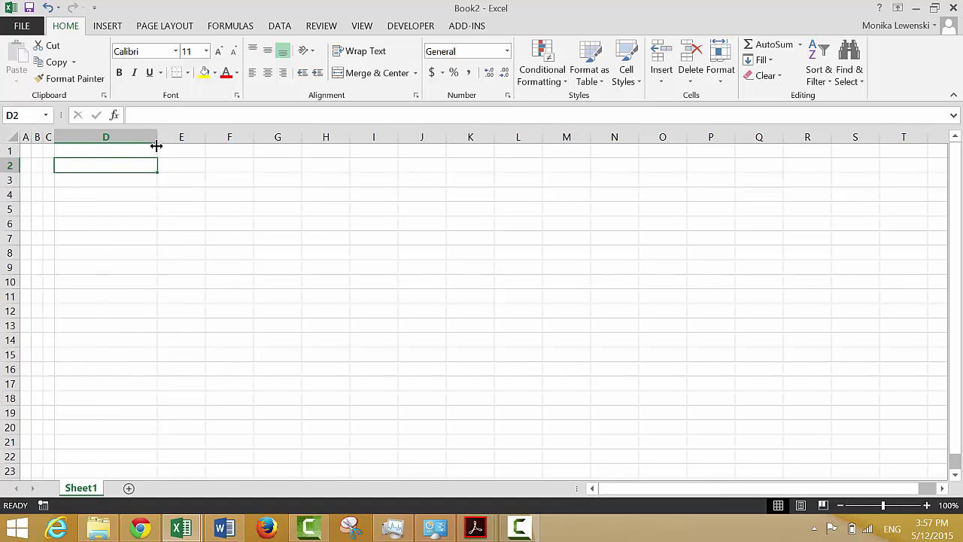
{"action": "key", "text": "Left"}
{"action": "key", "text": "Left"}
{"action": "key", "text": "Left"}
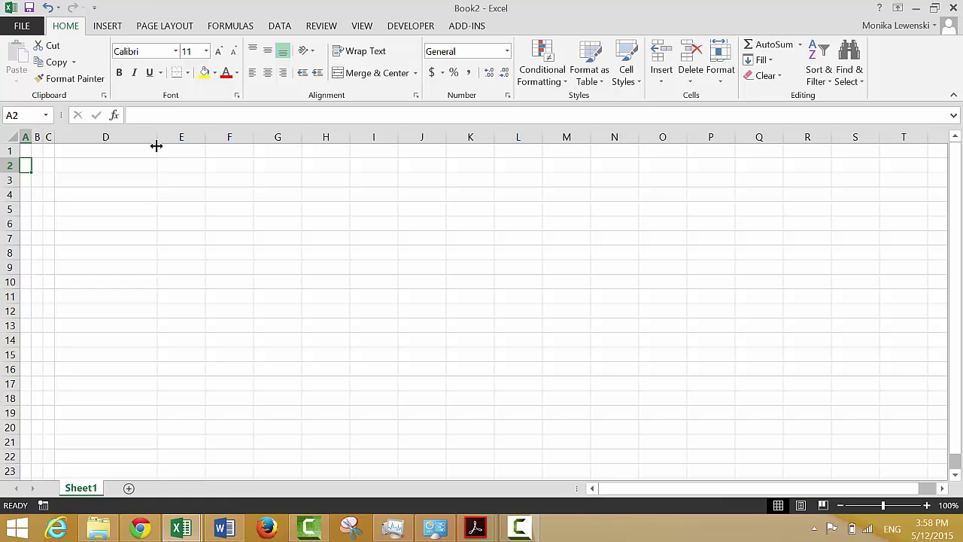
{"action": "type", "text": "Proje"}
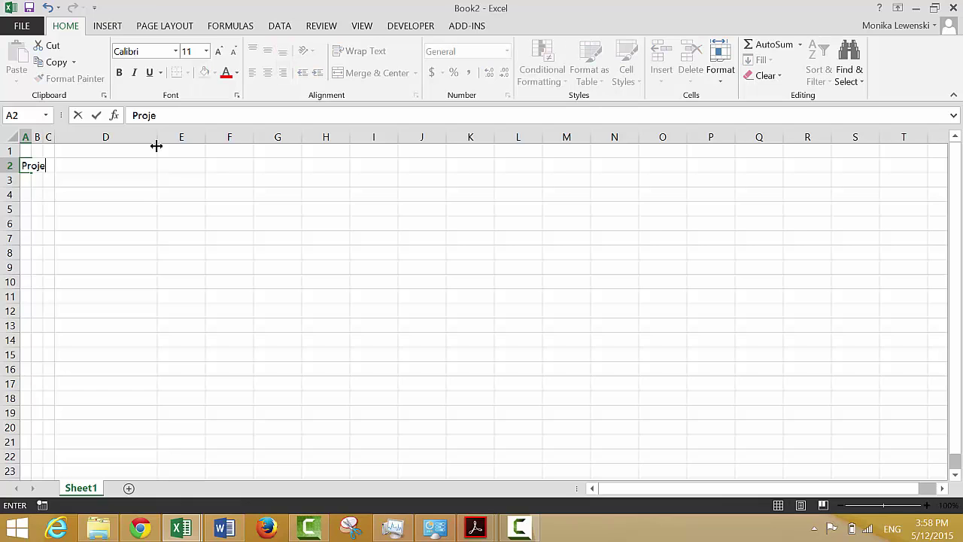
{"action": "type", "text": "ct without Pl"}
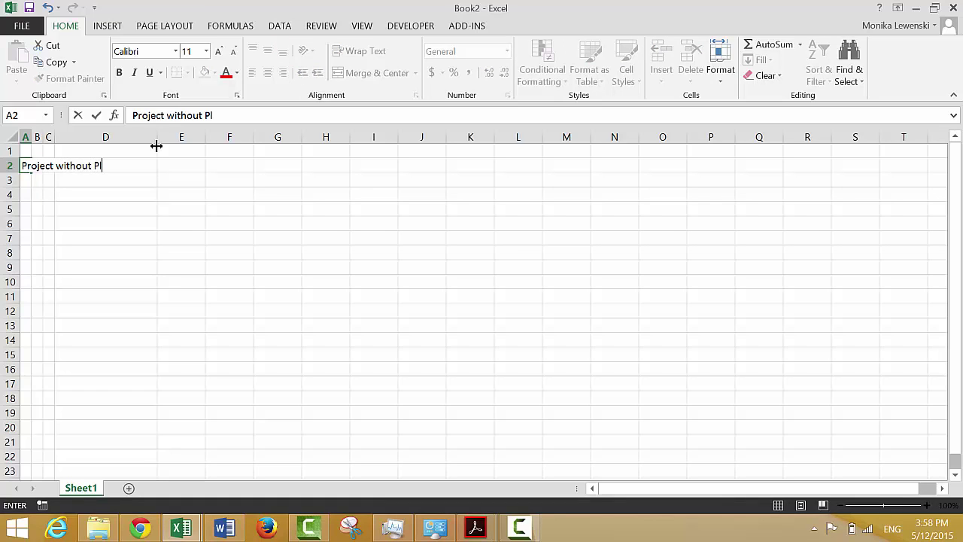
{"action": "key", "text": "BackSpace"}
{"action": "type", "text": "olitical Ro"}
{"action": "key", "text": "BackSpace"}
{"action": "type", "text": "isk"}
{"action": "key", "text": "Return"}
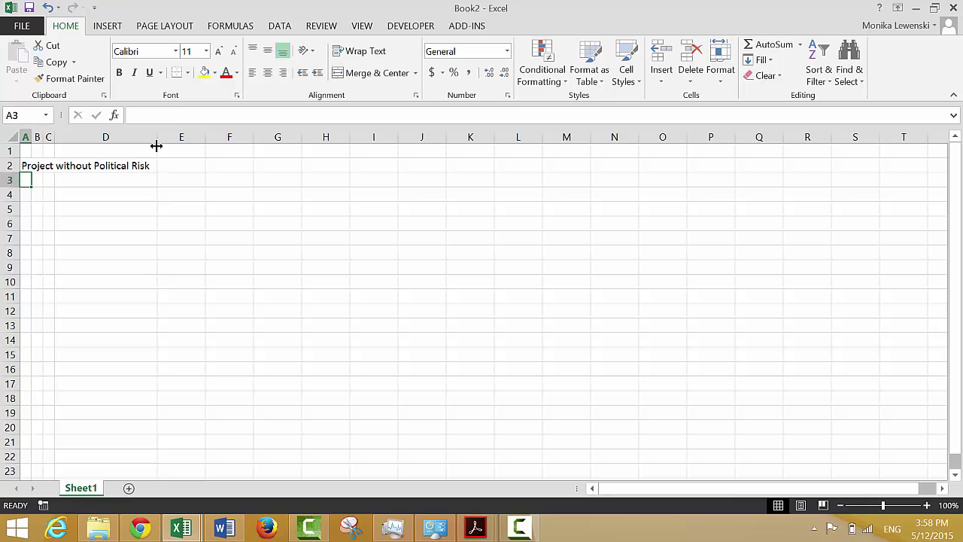
Add the label "Required IRR" in cell B3 and enter 12% beside it in E3
{"action": "key", "text": "Right"}
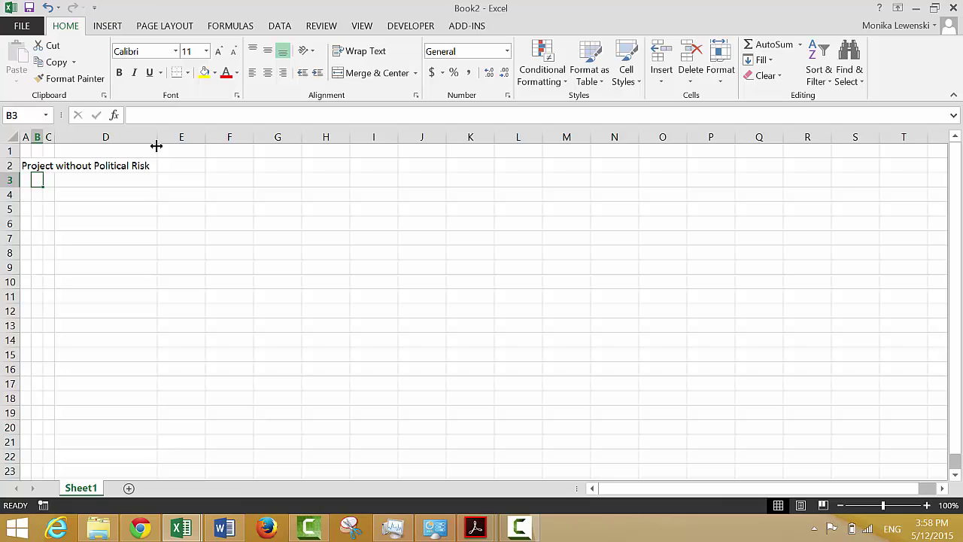
{"action": "type", "text": "R"}
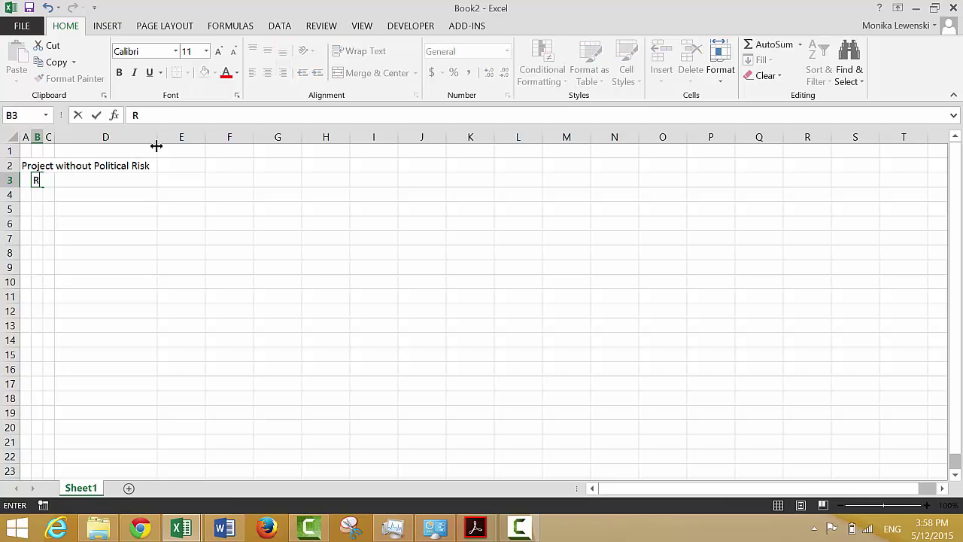
{"action": "type", "text": "equired IRR"}
{"action": "key", "text": "Return"}
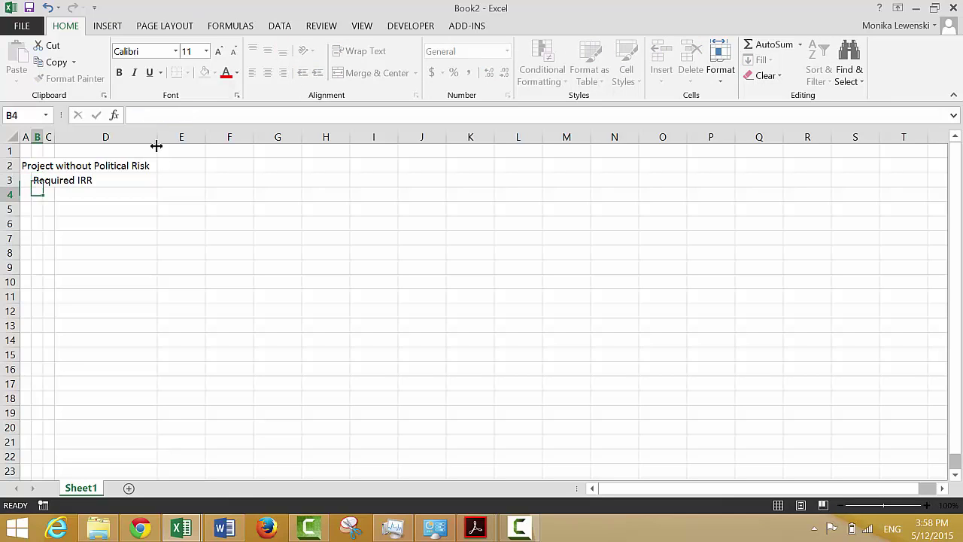
{"action": "key", "text": "Up"}
{"action": "key", "text": "Right"}
{"action": "key", "text": "Right"}
{"action": "key", "text": "Right"}
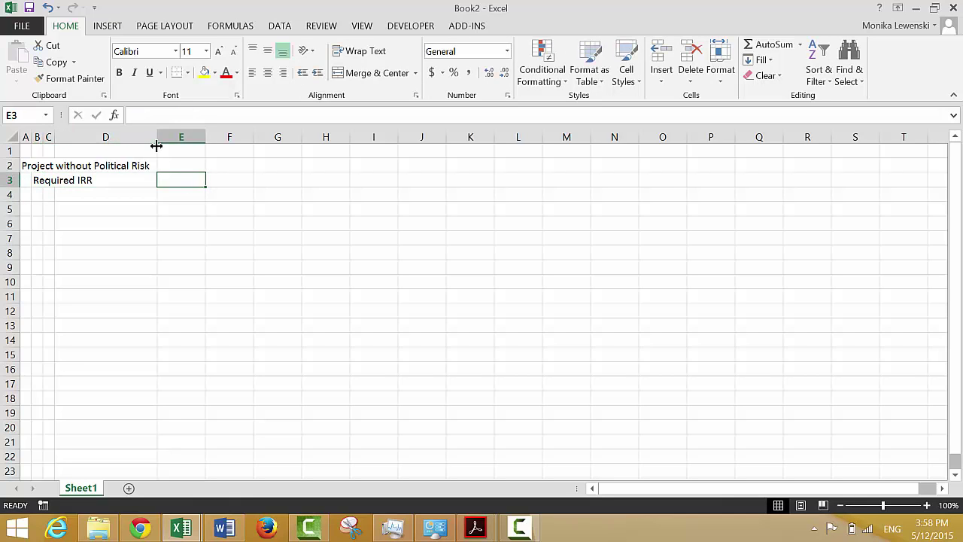
{"action": "type", "text": "12%"}
{"action": "key", "text": "Return"}
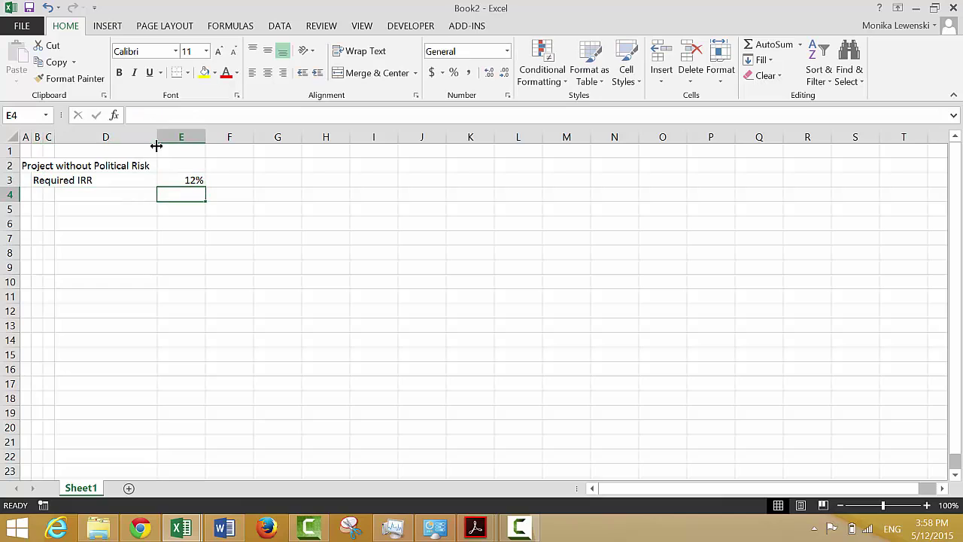
{"action": "key", "text": "Up"}
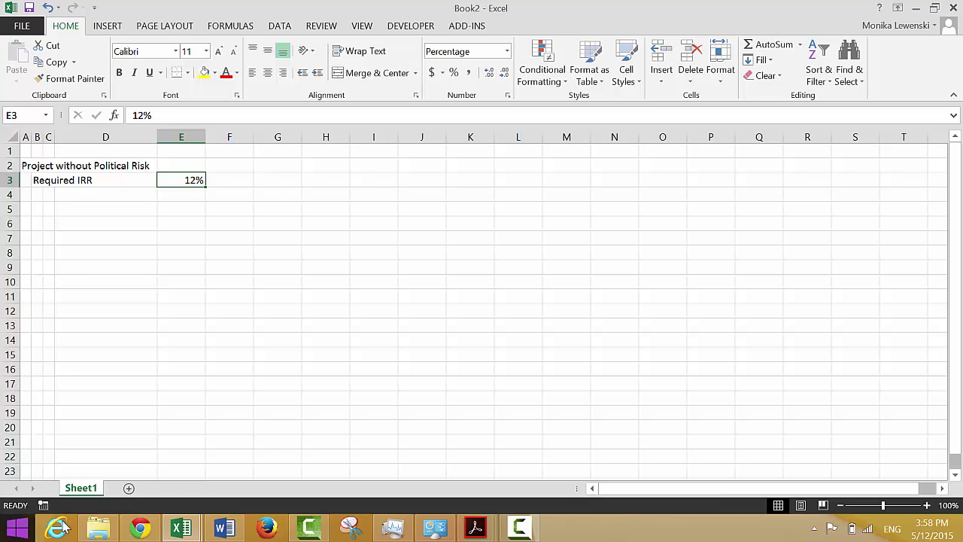
Switch to File Explorer and open the folder "12. Excel Utilities (fm)" under Courses, Chapter 1. Models and Analysis
{"action": "left_click", "coordinate": [92, 531]}
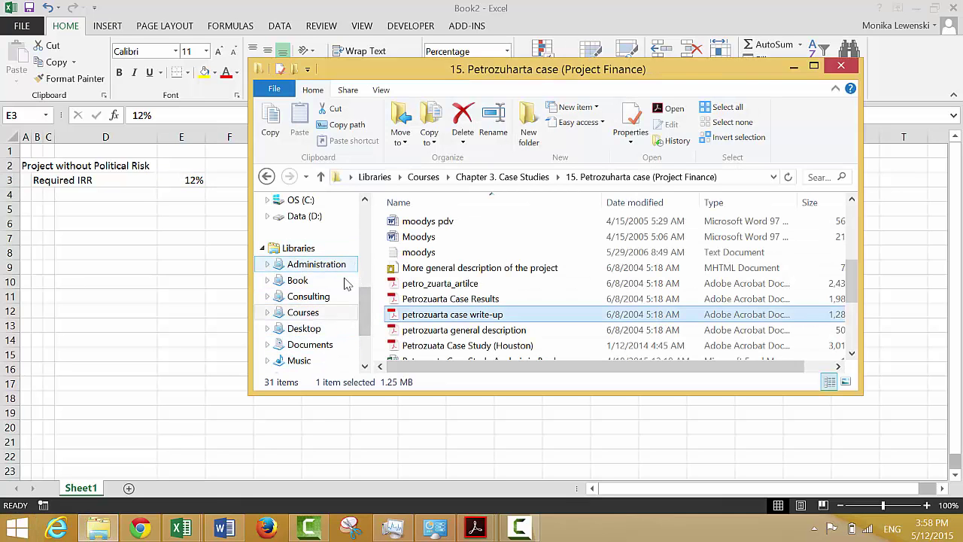
{"action": "left_click", "coordinate": [303, 313]}
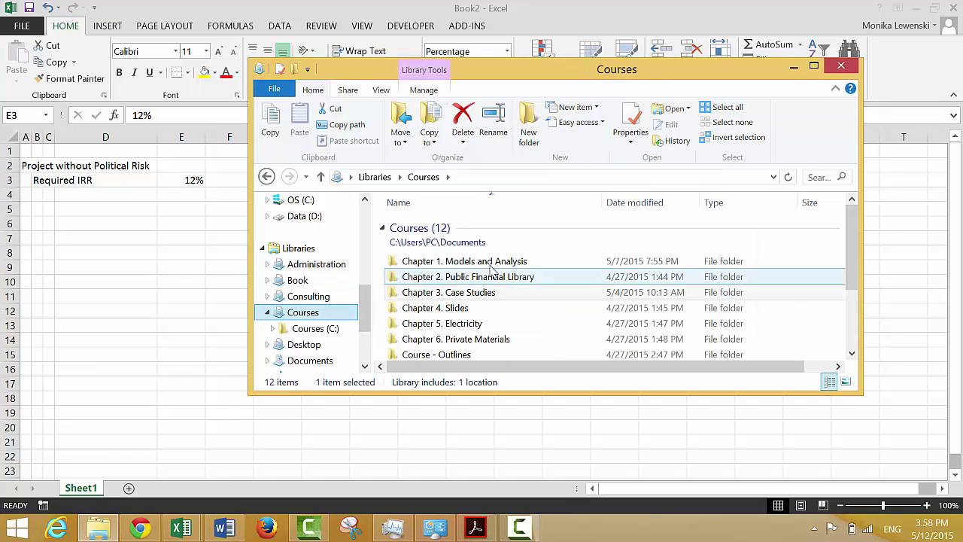
{"action": "left_click", "coordinate": [440, 322]}
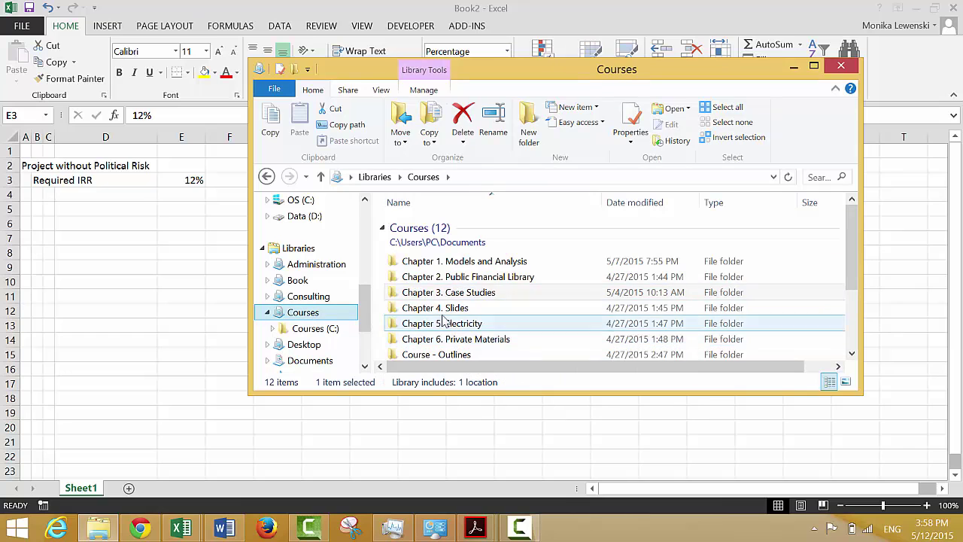
{"action": "left_click", "coordinate": [445, 264]}
{"action": "double_click", "coordinate": [450, 264]}
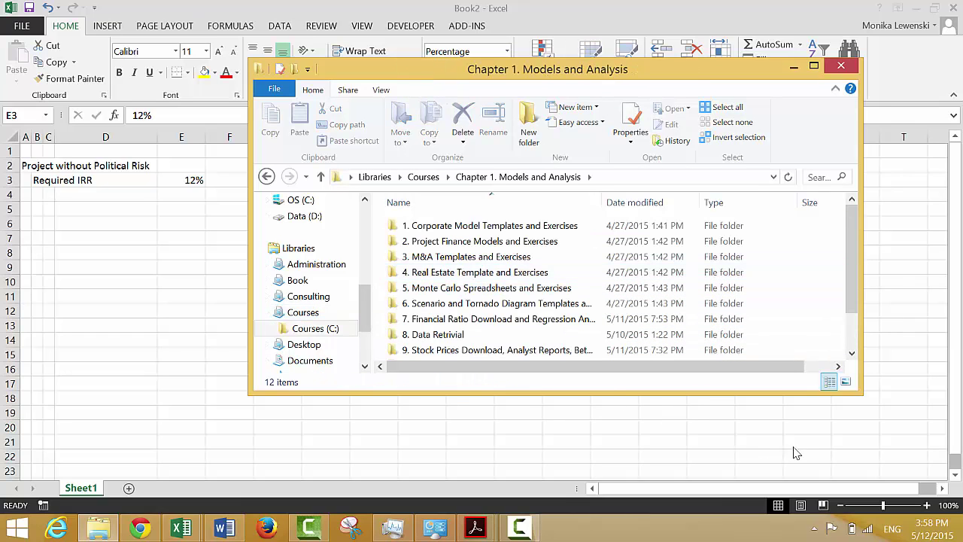
{"action": "left_click", "coordinate": [855, 338]}
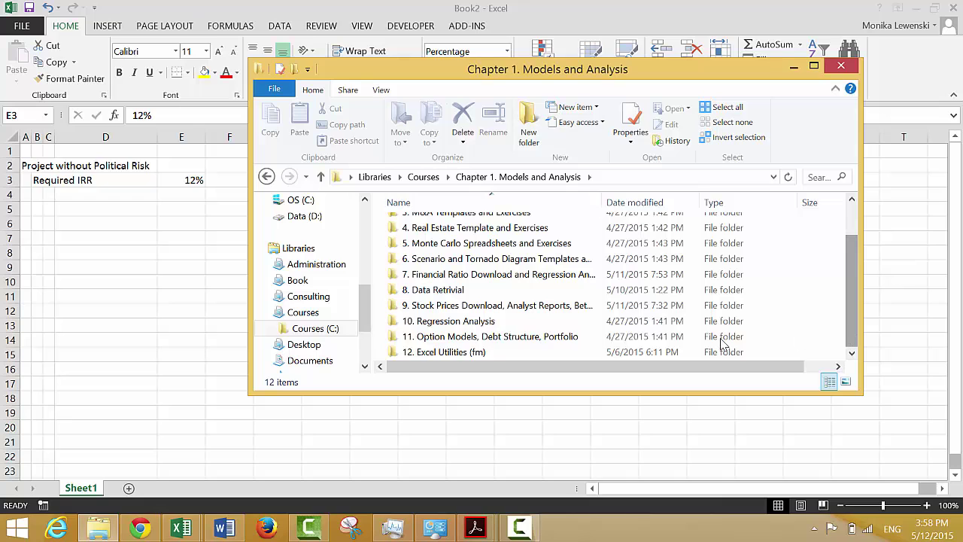
{"action": "double_click", "coordinate": [451, 351]}
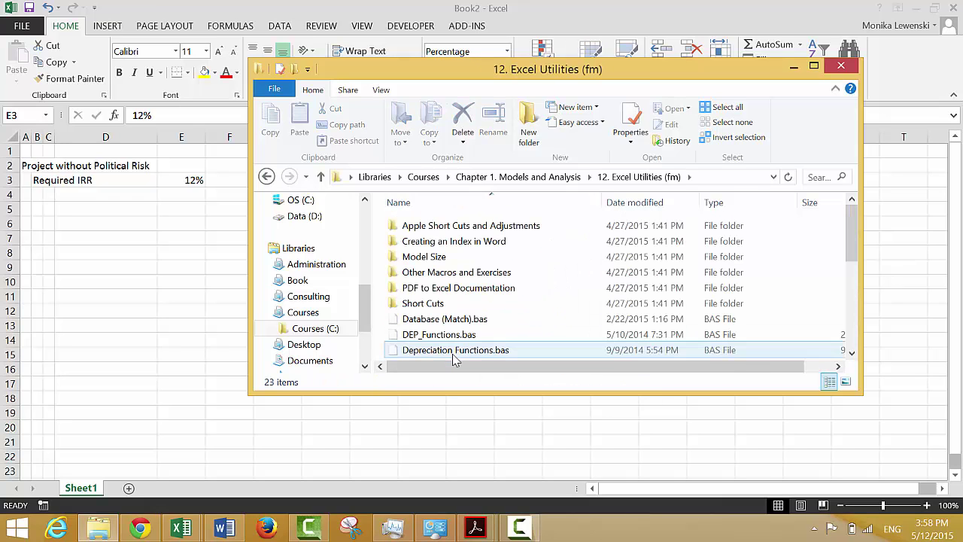
Open the fm workbook with its macros enabled and continue past its opening form
{"action": "left_click", "coordinate": [852, 336]}
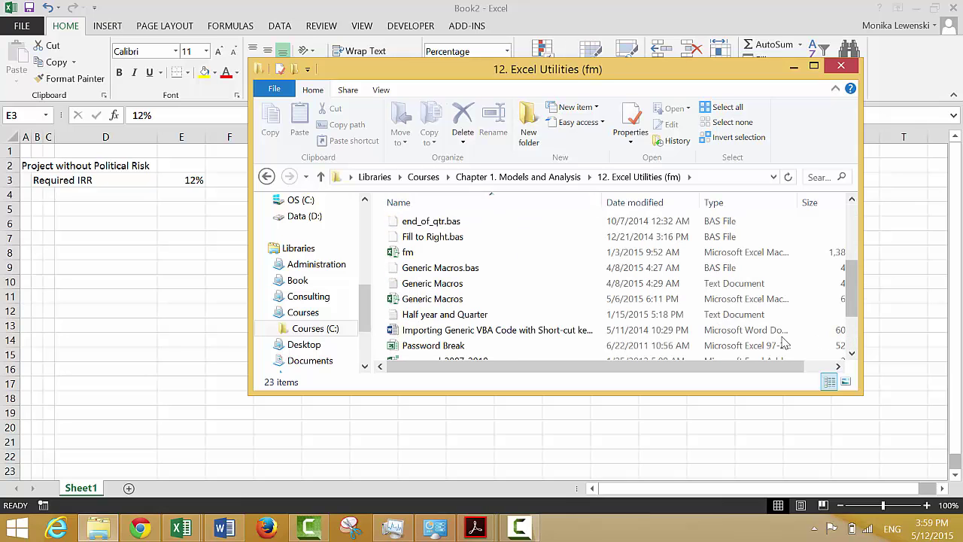
{"action": "left_click", "coordinate": [415, 257]}
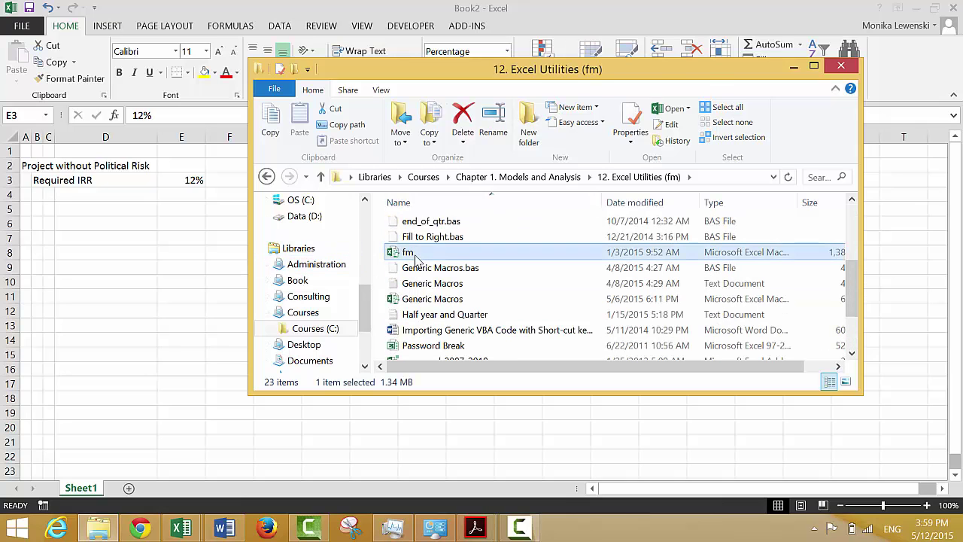
{"action": "double_click", "coordinate": [415, 258]}
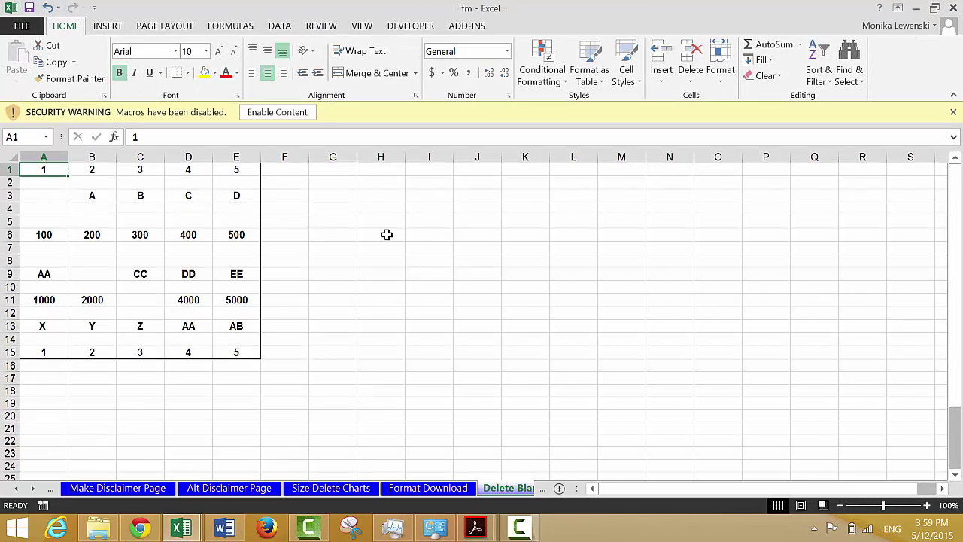
{"action": "left_click", "coordinate": [292, 115]}
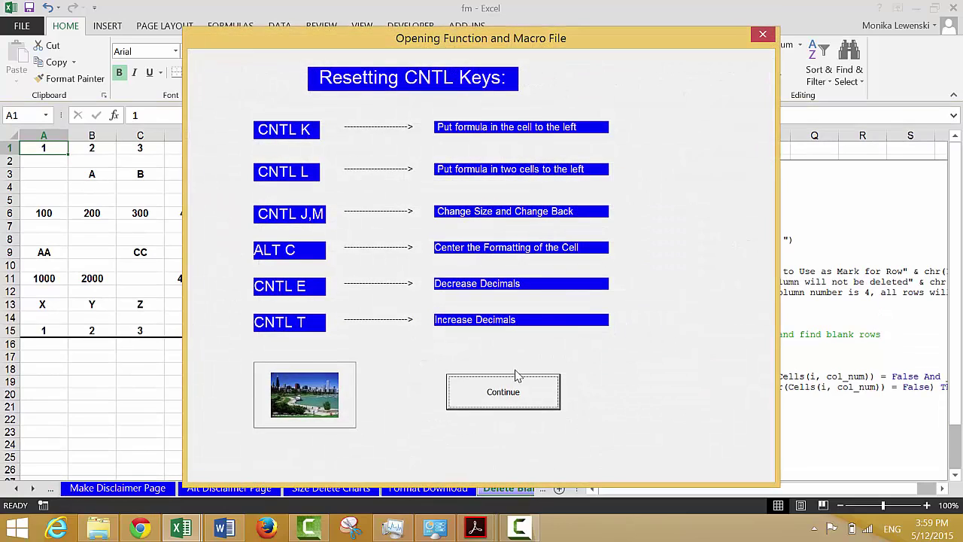
{"action": "left_click", "coordinate": [518, 393]}
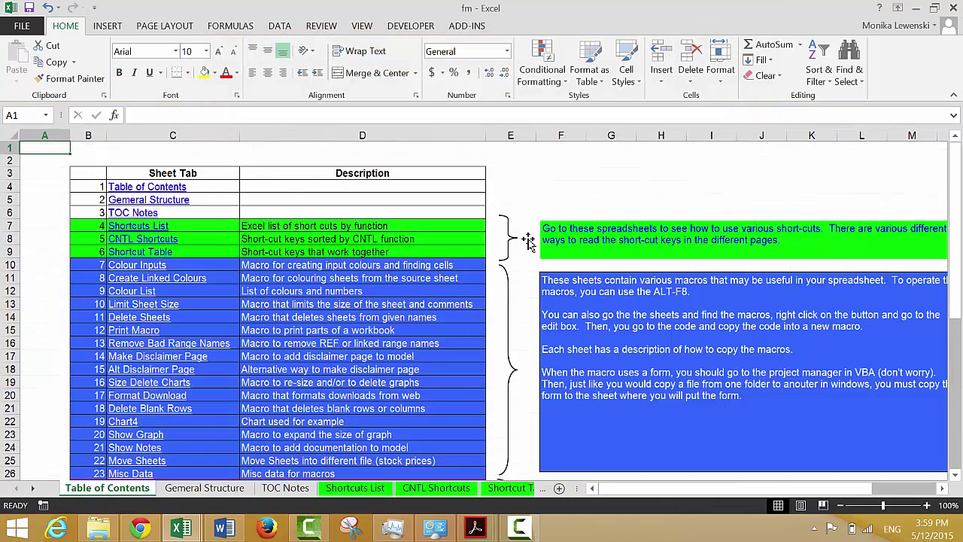
Examine the "Gemeral Structure" sheet's sections on the file's general discussion, objectives and ways of use
{"action": "left_click", "coordinate": [551, 195]}
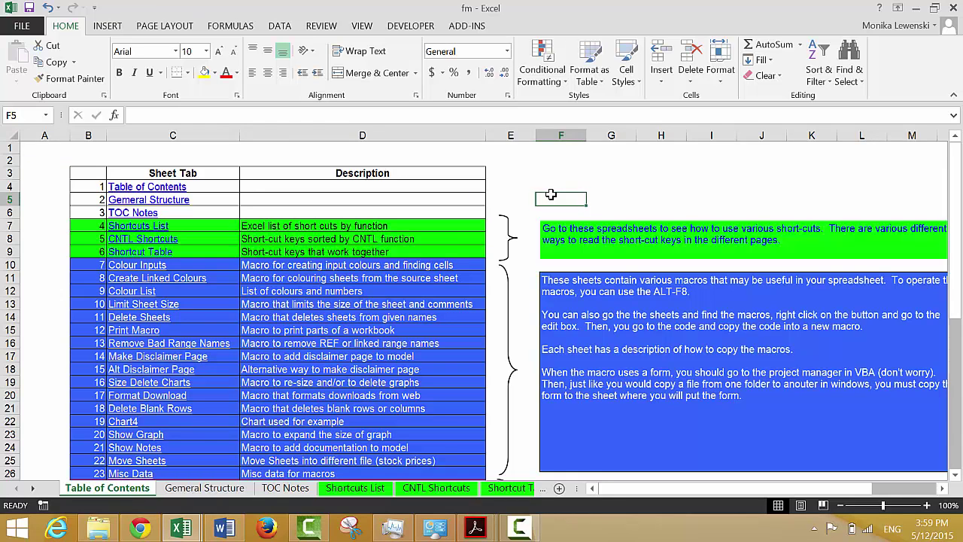
{"action": "key", "text": "ctrl+Page_Down"}
{"action": "key", "text": "Down"}
{"action": "key", "text": "Down"}
{"action": "key", "text": "Down"}
{"action": "key", "text": "Down"}
{"action": "key", "text": "Down"}
{"action": "key", "text": "Down"}
{"action": "key", "text": "Down"}
{"action": "key", "text": "Down"}
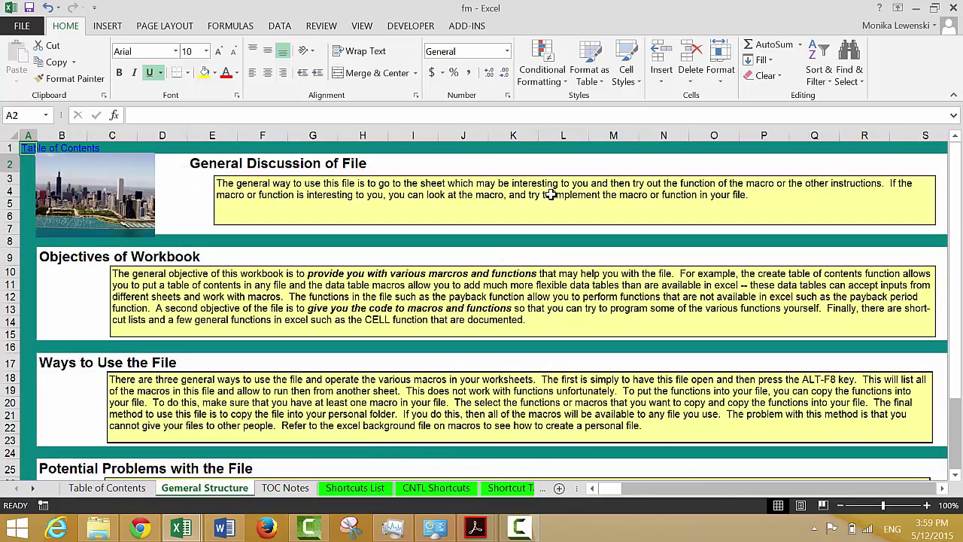
{"action": "key", "text": "Down"}
{"action": "key", "text": "Down"}
{"action": "key", "text": "Down"}
{"action": "key", "text": "Down"}
{"action": "key", "text": "Down"}
{"action": "key", "text": "Down"}
{"action": "key", "text": "Down"}
{"action": "key", "text": "Down"}
{"action": "key", "text": "Down"}
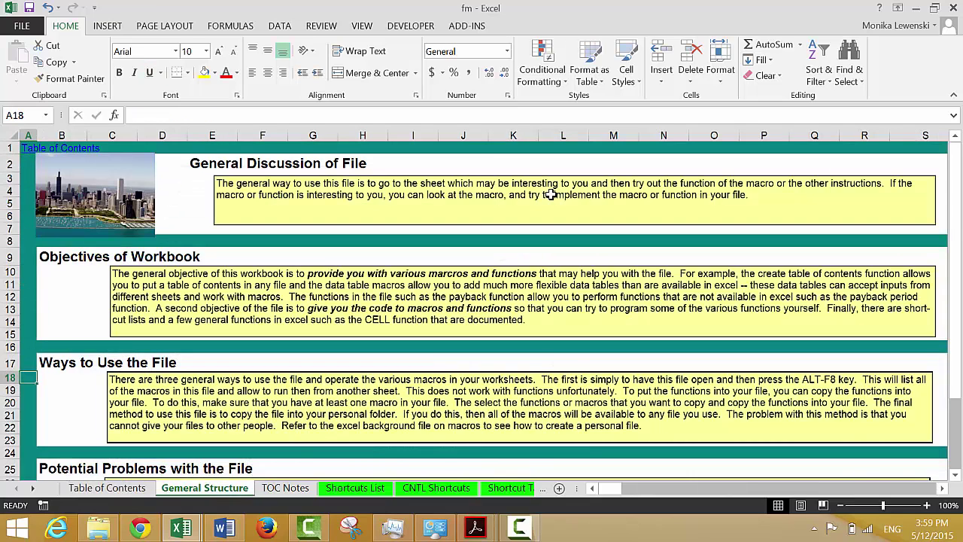
Go past the TOC Notes sheet to Shortcuts List and read the shortcuts for inserting a worksheet and moving to the next sheet
{"action": "key", "text": "ctrl+Page_Down"}
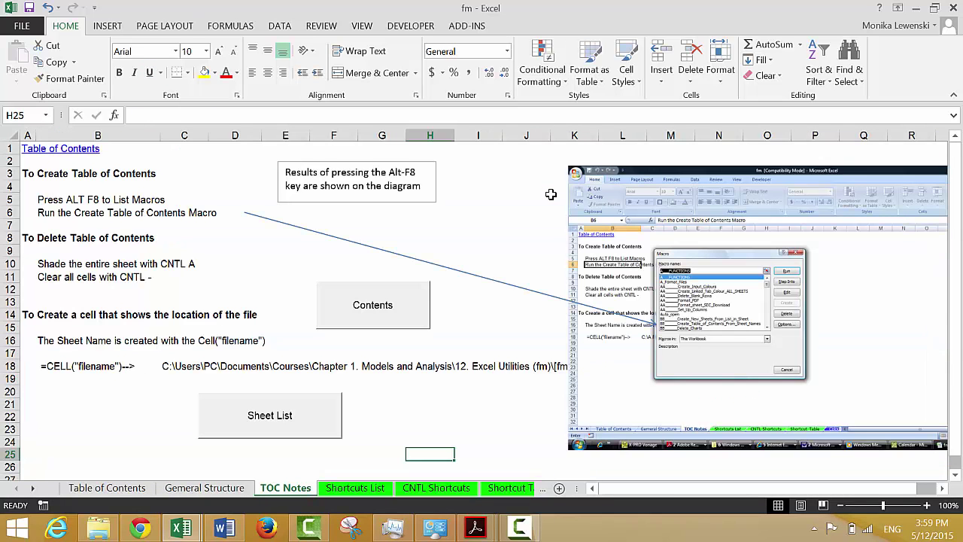
{"action": "key", "text": "ctrl+Page_Down"}
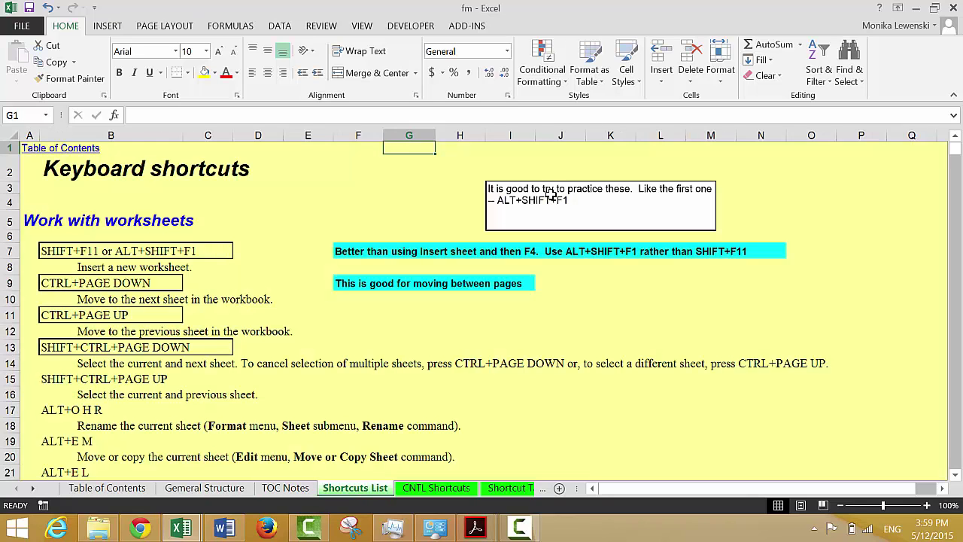
{"action": "key", "text": "Down"}
{"action": "key", "text": "Left"}
{"action": "key", "text": "Left"}
{"action": "key", "text": "Down"}
{"action": "key", "text": "Down"}
{"action": "key", "text": "Down"}
{"action": "key", "text": "Down"}
{"action": "key", "text": "Down"}
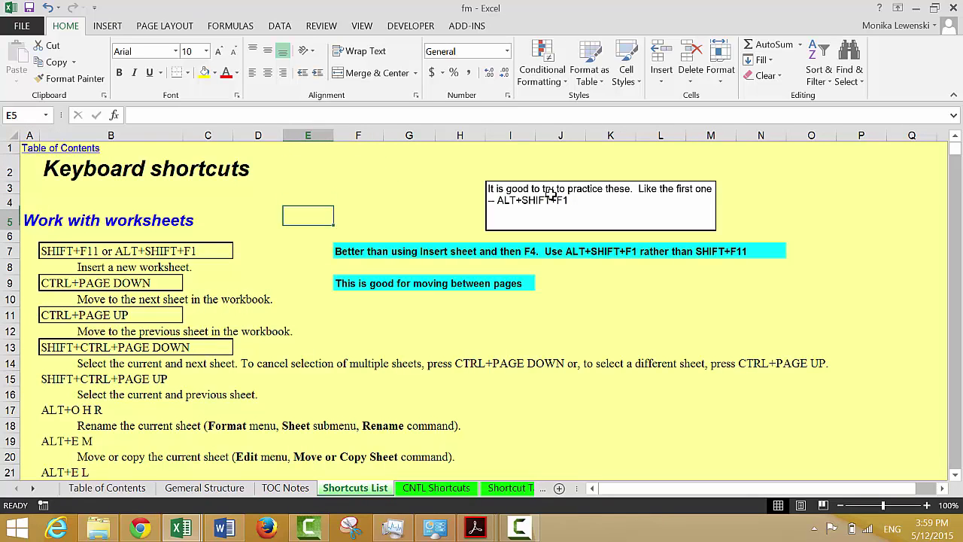
{"action": "key", "text": "Left"}
{"action": "key", "text": "Left"}
{"action": "key", "text": "Left"}
{"action": "key", "text": "Left"}
{"action": "key", "text": "Right"}
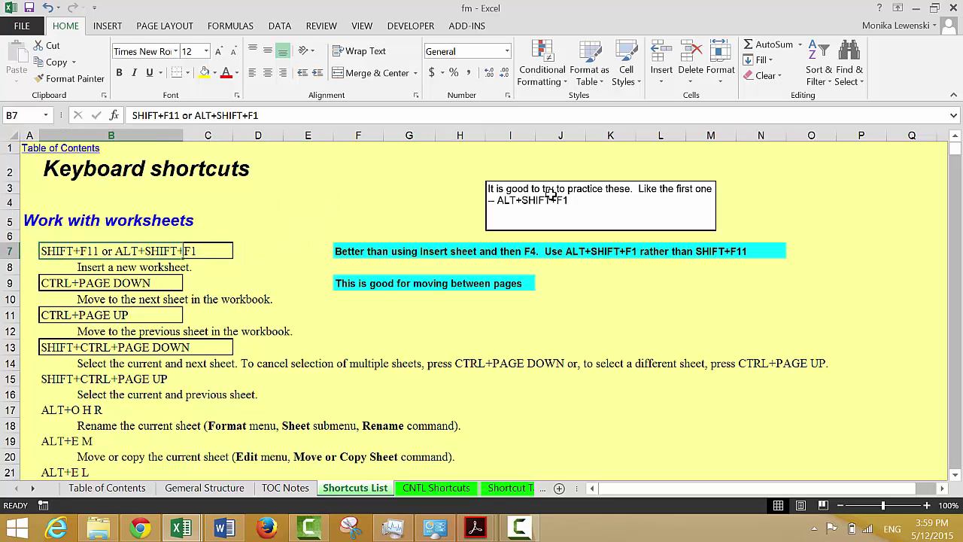
{"action": "key", "text": "Down"}
{"action": "key", "text": "Down"}
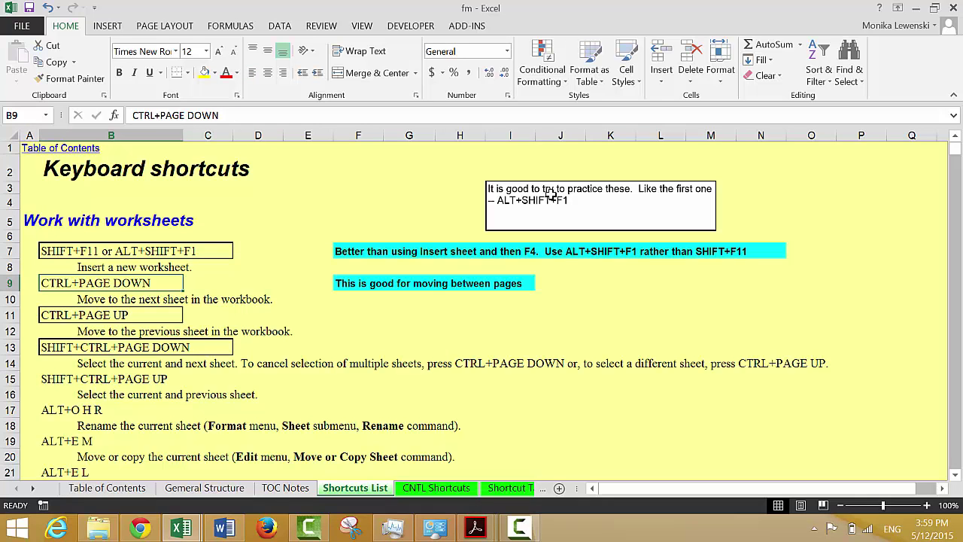
Step forward through the CNTL Shortcuts and Shortcut Table sheets and return to Shortcuts List
{"action": "key", "text": "ctrl+Page_Down"}
{"action": "key", "text": "ctrl+Page_Down"}
{"action": "key", "text": "ctrl+Page_Up"}
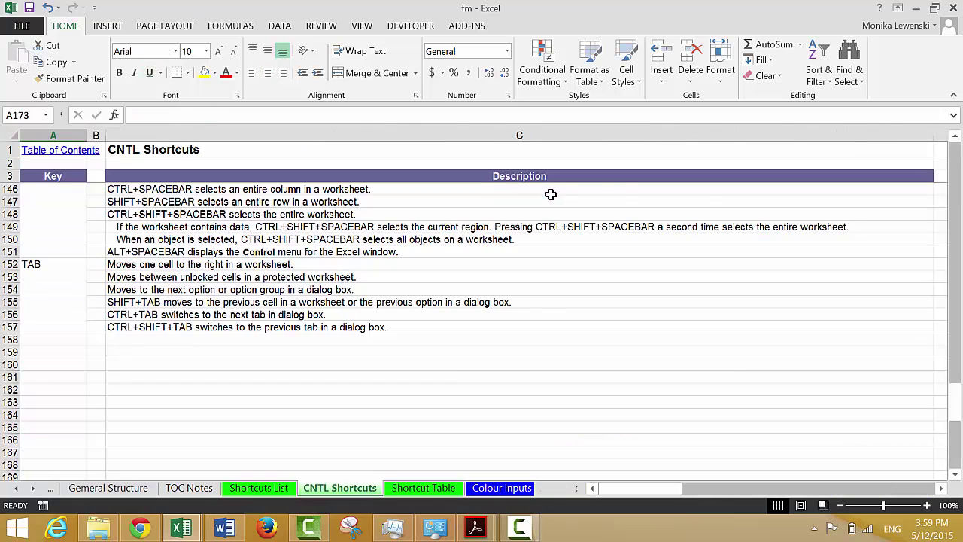
{"action": "key", "text": "ctrl+Page_Up"}
Find the shortcut entry for selecting the current and next sheet in B13, and group the Shortcuts List and CNTL Shortcuts sheets
{"action": "key", "text": "Down"}
{"action": "key", "text": "Down"}
{"action": "key", "text": "Down"}
{"action": "key", "text": "Down"}
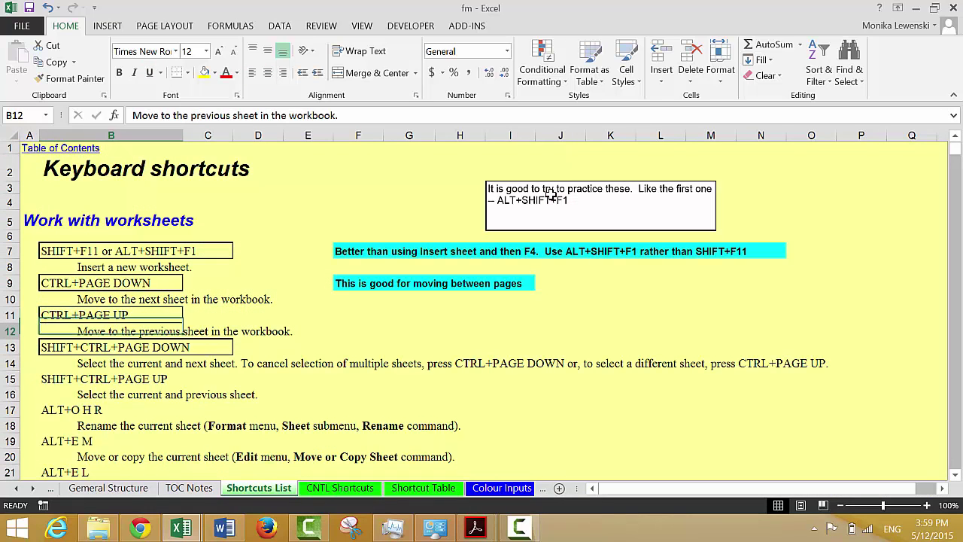
{"action": "key", "text": "Down"}
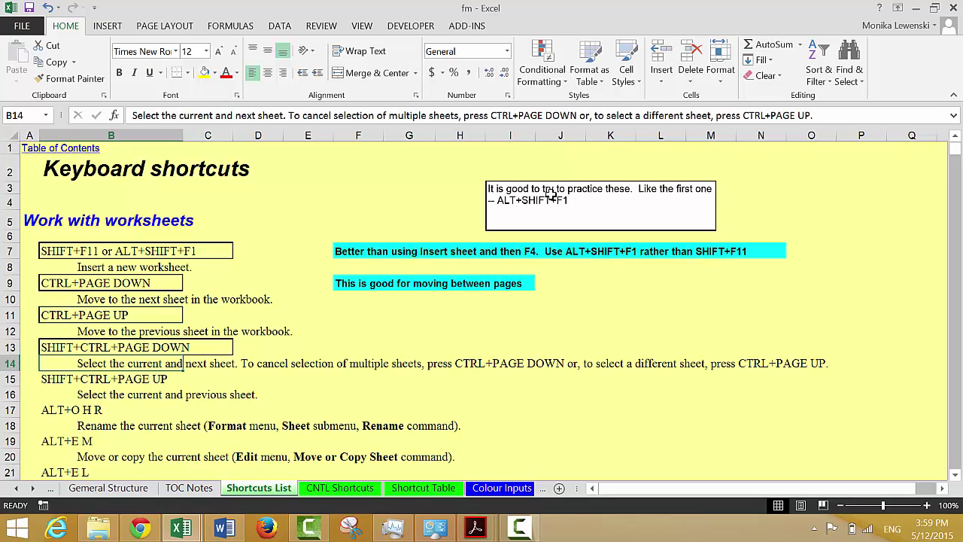
{"action": "key", "text": "Up"}
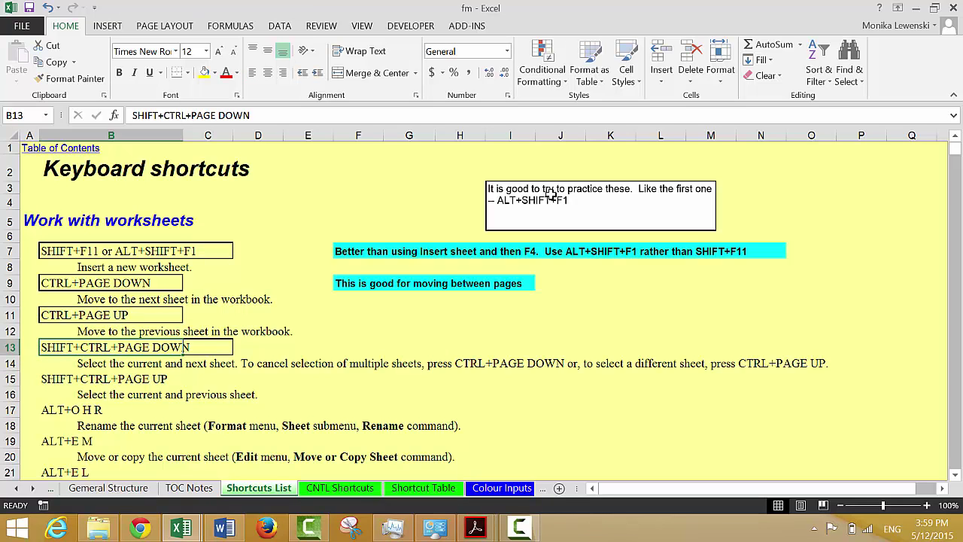
{"action": "key", "text": "ctrl+shift+Page_Down"}
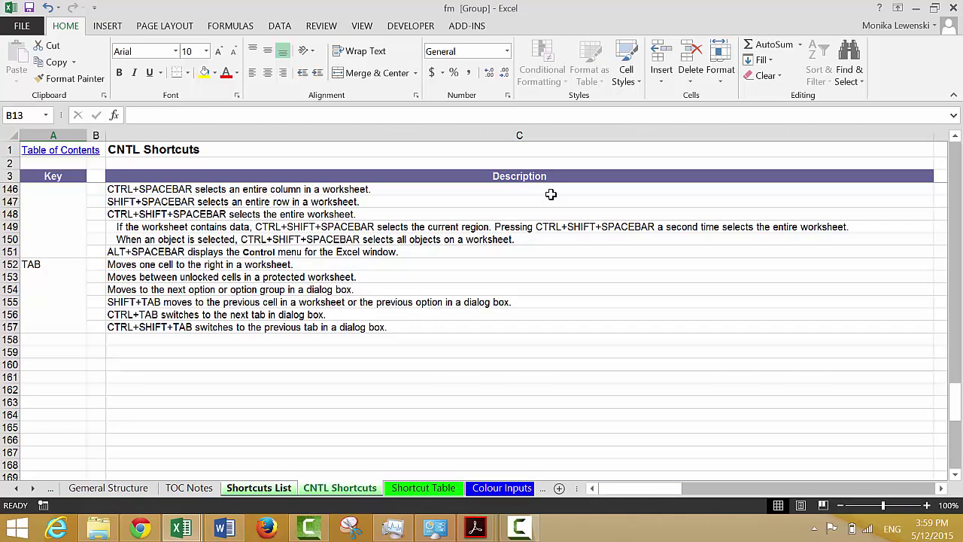
Ungroup the Shortcuts List and CNTL Shortcuts sheets, leaving Shortcuts List as the active sheet
{"action": "key", "text": "ctrl+Page_Up"}
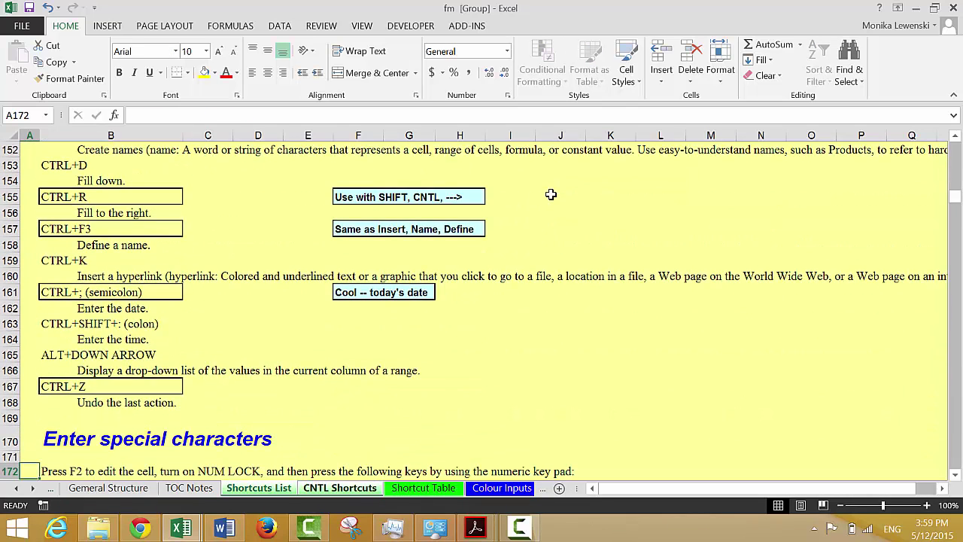
{"action": "key", "text": "ctrl+Page_Up"}
{"action": "key", "text": "ctrl+Page_Down"}
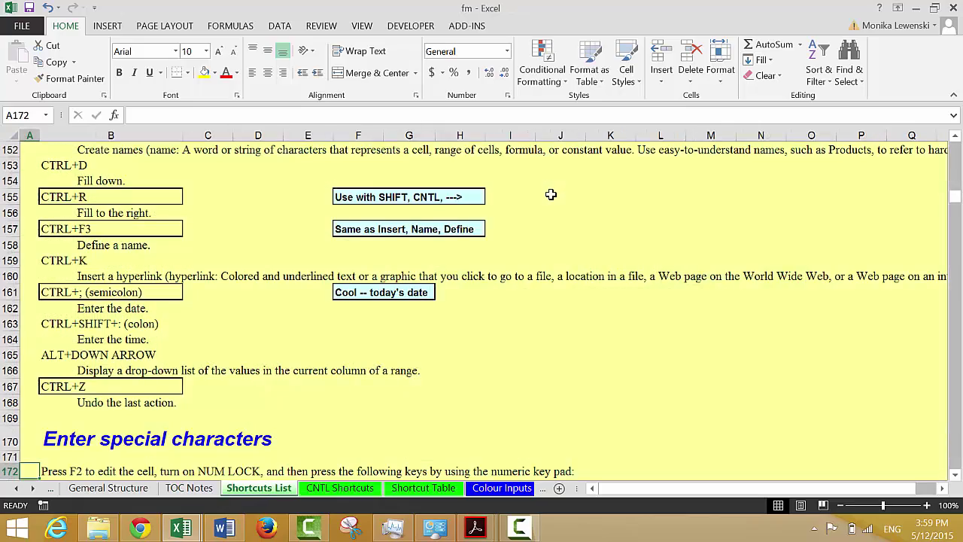
Return to the start of Shortcuts List and read on through the "Move and scroll within worksheets" section
{"action": "key", "text": "Page_Up"}
{"action": "key", "text": "Page_Up"}
{"action": "key", "text": "Page_Up"}
{"action": "key", "text": "Page_Up"}
{"action": "key", "text": "Page_Up"}
{"action": "key", "text": "Page_Up"}
{"action": "key", "text": "Page_Up"}
{"action": "key", "text": "Page_Up"}
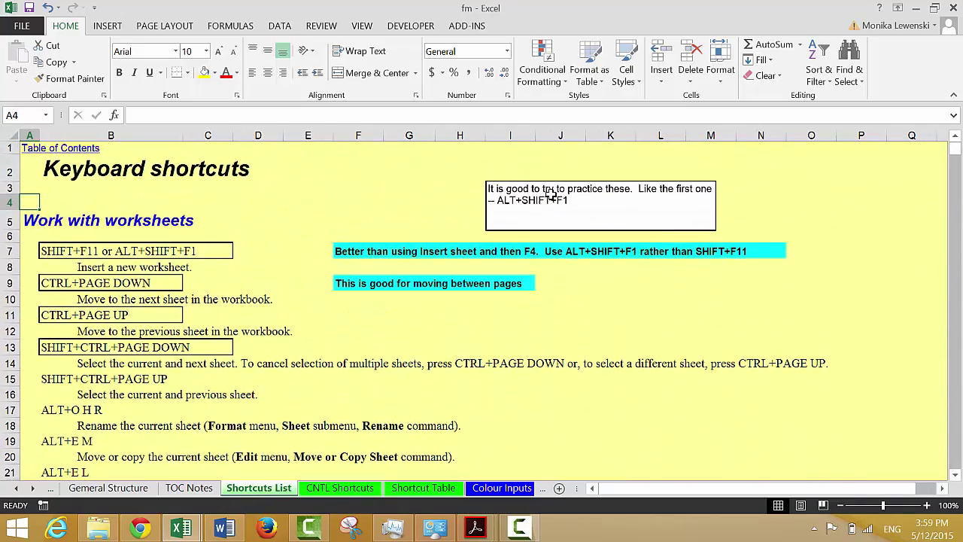
{"action": "key", "text": "Down"}
{"action": "key", "text": "Down"}
{"action": "key", "text": "Down"}
{"action": "key", "text": "Down"}
{"action": "key", "text": "Down"}
{"action": "key", "text": "Down"}
{"action": "key", "text": "Down"}
{"action": "key", "text": "Down"}
{"action": "key", "text": "Down"}
{"action": "key", "text": "Down"}
{"action": "key", "text": "Down"}
{"action": "key", "text": "Down"}
{"action": "key", "text": "Down"}
{"action": "key", "text": "Down"}
{"action": "key", "text": "Down"}
{"action": "key", "text": "Down"}
{"action": "key", "text": "Down"}
{"action": "key", "text": "Down"}
{"action": "key", "text": "Down"}
{"action": "key", "text": "Down"}
{"action": "key", "text": "Down"}
{"action": "key", "text": "Down"}
{"action": "key", "text": "Down"}
{"action": "key", "text": "Down"}
{"action": "key", "text": "Down"}
{"action": "key", "text": "Down"}
{"action": "key", "text": "Down"}
{"action": "key", "text": "Down"}
{"action": "key", "text": "Down"}
{"action": "key", "text": "Down"}
{"action": "key", "text": "Down"}
{"action": "key", "text": "Down"}
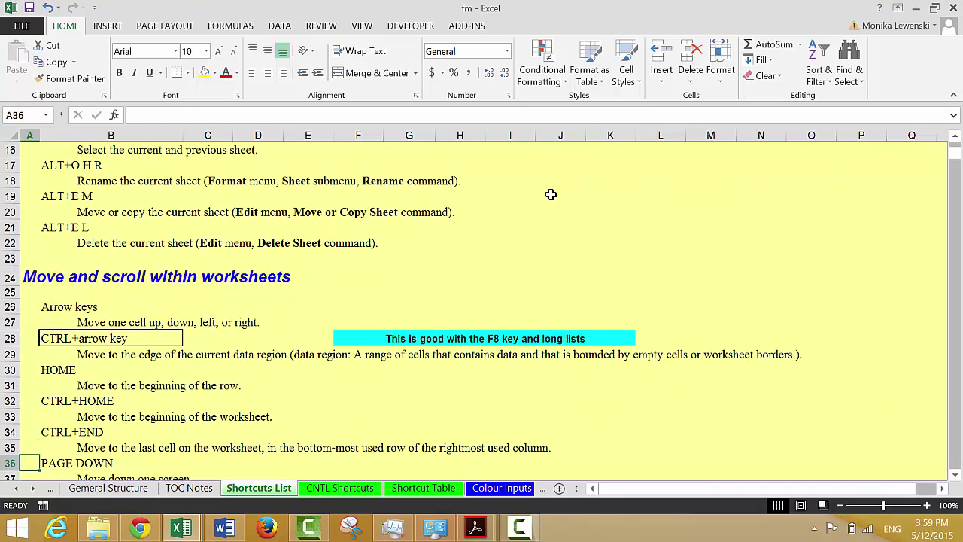
Go to row 31, jump to the edge of its data region and back, and return to the beginning of the row
{"action": "key", "text": "Up"}
{"action": "key", "text": "Up"}
{"action": "key", "text": "Up"}
{"action": "key", "text": "Up"}
{"action": "key", "text": "Up"}
{"action": "key", "text": "Right"}
{"action": "key", "text": "Right"}
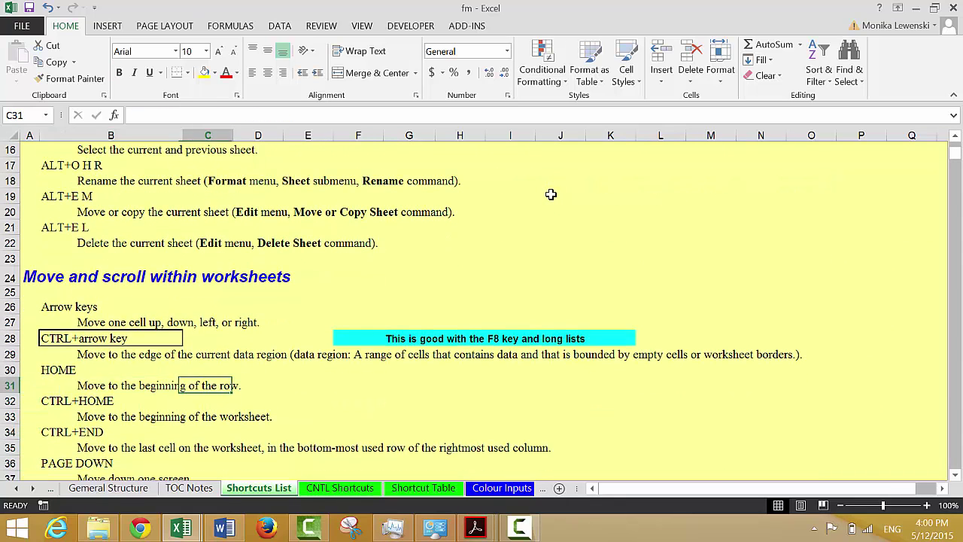
{"action": "key", "text": "Left"}
{"action": "key", "text": "ctrl+Right"}
{"action": "key", "text": "ctrl+Left"}
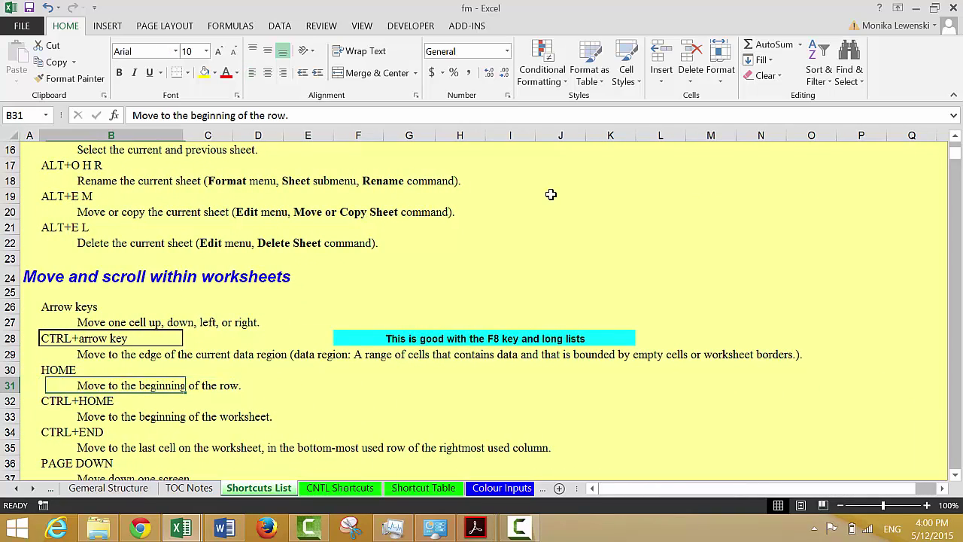
{"action": "key", "text": "ctrl+Right"}
{"action": "key", "text": "Home"}
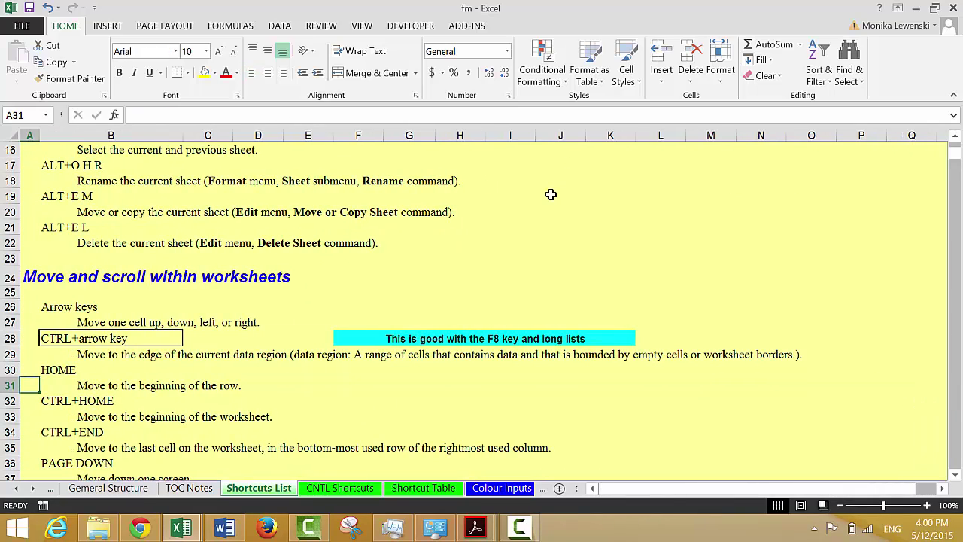
Select the continuous block of entries from B31 down to B57, and drop the selection by moving to B33
{"action": "key", "text": "Right"}
{"action": "key", "text": "ctrl+shift+Down"}
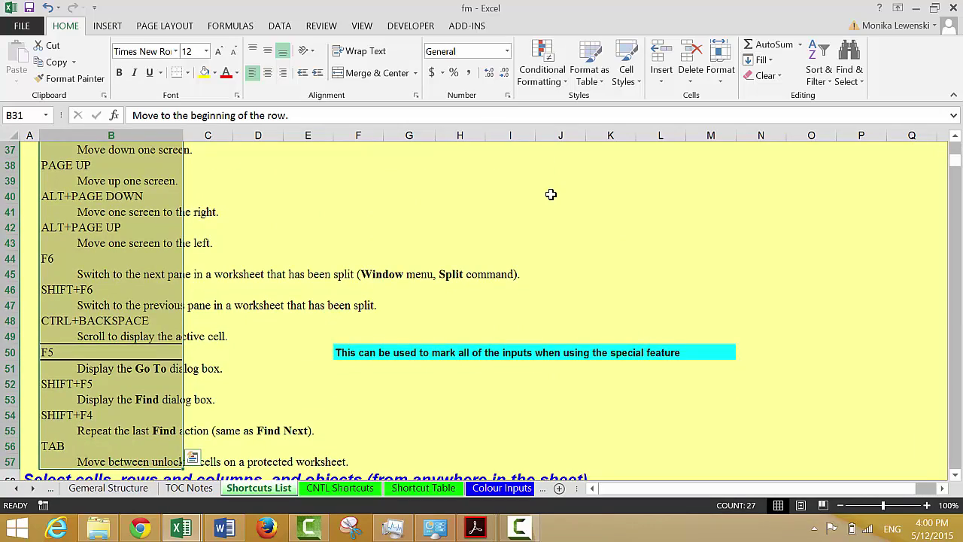
{"action": "key", "text": "Down"}
{"action": "key", "text": "Down"}
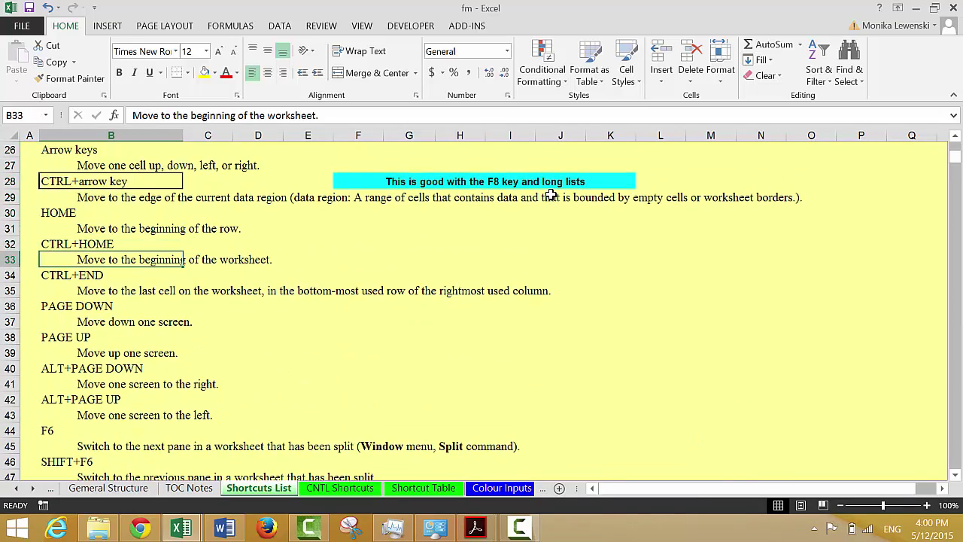
Read the remaining movement shortcuts and the "Select cells, rows and columns, and objects" section down to B72
{"action": "key", "text": "Down"}
{"action": "key", "text": "Down"}
{"action": "key", "text": "Down"}
{"action": "key", "text": "Down"}
{"action": "key", "text": "Down"}
{"action": "key", "text": "Down"}
{"action": "key", "text": "Down"}
{"action": "key", "text": "Down"}
{"action": "key", "text": "Down"}
{"action": "key", "text": "Down"}
{"action": "key", "text": "Down"}
{"action": "key", "text": "Down"}
{"action": "key", "text": "Down"}
{"action": "key", "text": "Down"}
{"action": "key", "text": "Down"}
{"action": "key", "text": "Down"}
{"action": "key", "text": "Down"}
{"action": "key", "text": "Down"}
{"action": "key", "text": "Down"}
{"action": "key", "text": "Down"}
{"action": "key", "text": "Down"}
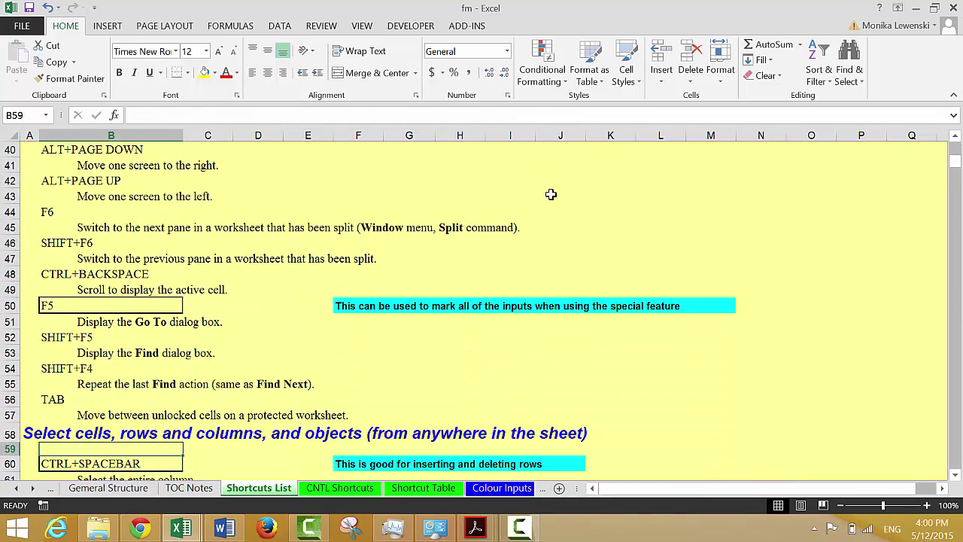
{"action": "key", "text": "Up"}
{"action": "key", "text": "Up"}
{"action": "key", "text": "Down"}
{"action": "key", "text": "Down"}
{"action": "key", "text": "Down"}
{"action": "key", "text": "Down"}
{"action": "key", "text": "Down"}
{"action": "key", "text": "Down"}
{"action": "key", "text": "Down"}
{"action": "key", "text": "Down"}
{"action": "key", "text": "Down"}
{"action": "key", "text": "Down"}
{"action": "key", "text": "Down"}
{"action": "key", "text": "Down"}
{"action": "key", "text": "Down"}
{"action": "key", "text": "Down"}
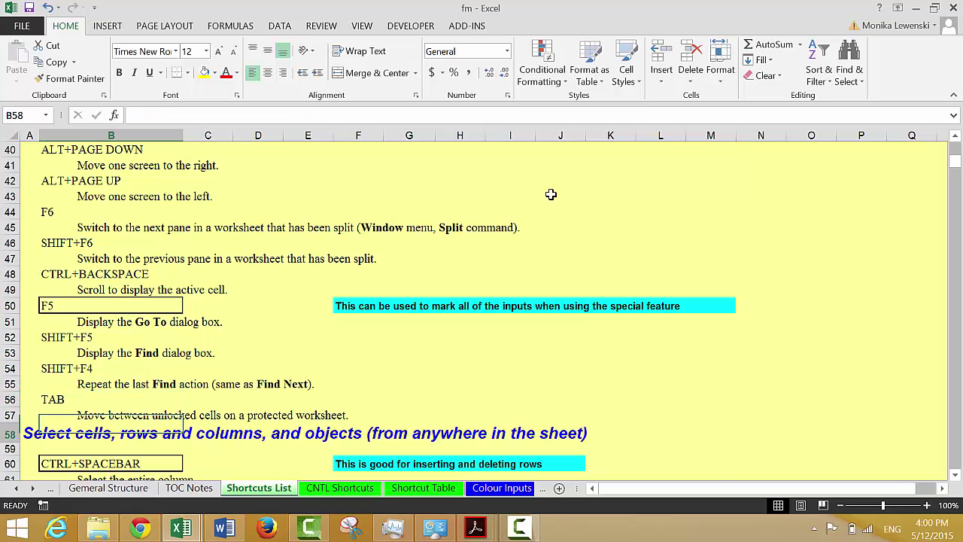
{"action": "key", "text": "Down"}
{"action": "key", "text": "Down"}
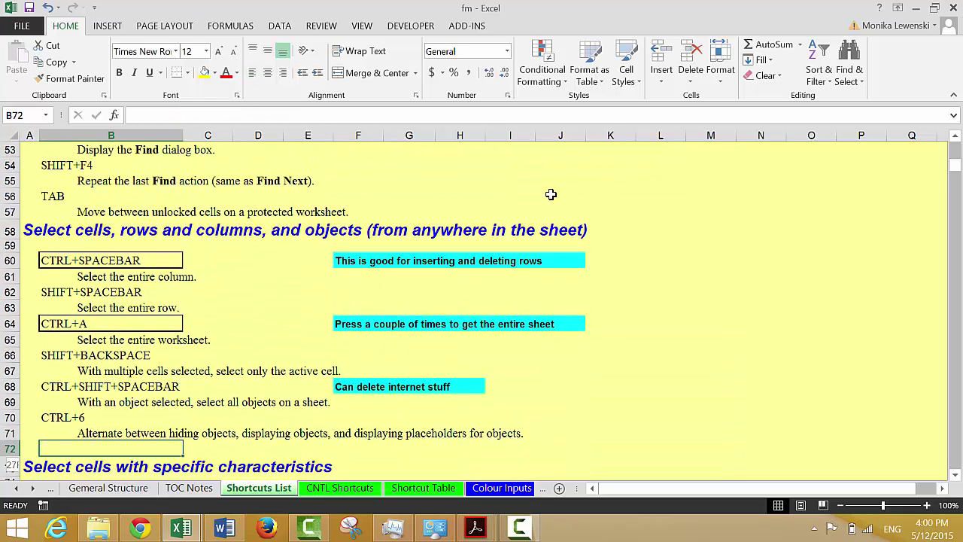
Select the entire empty row 72, delete it and insert a blank row in its place
{"action": "key", "text": "shift+space"}
{"action": "key", "text": "Left"}
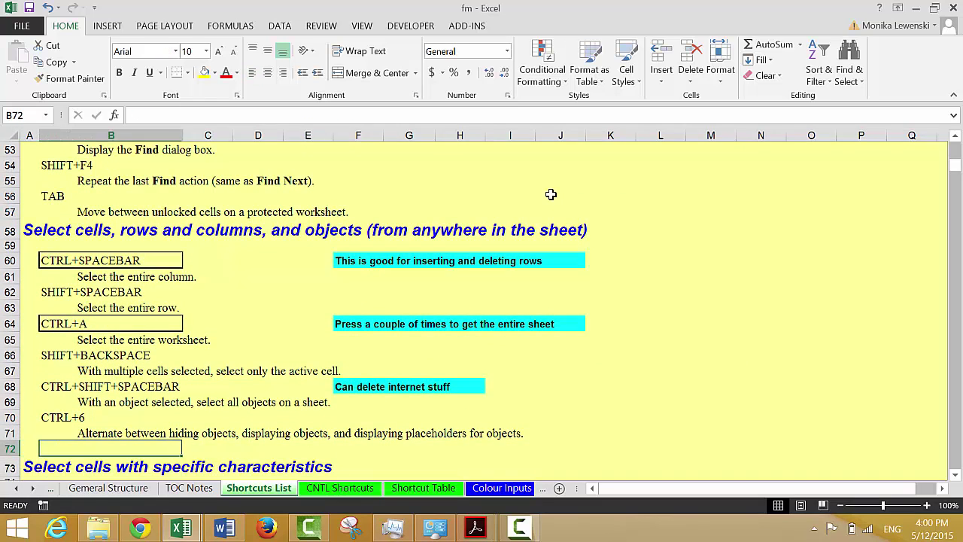
{"action": "key", "text": "Right"}
{"action": "key", "text": "shift+space"}
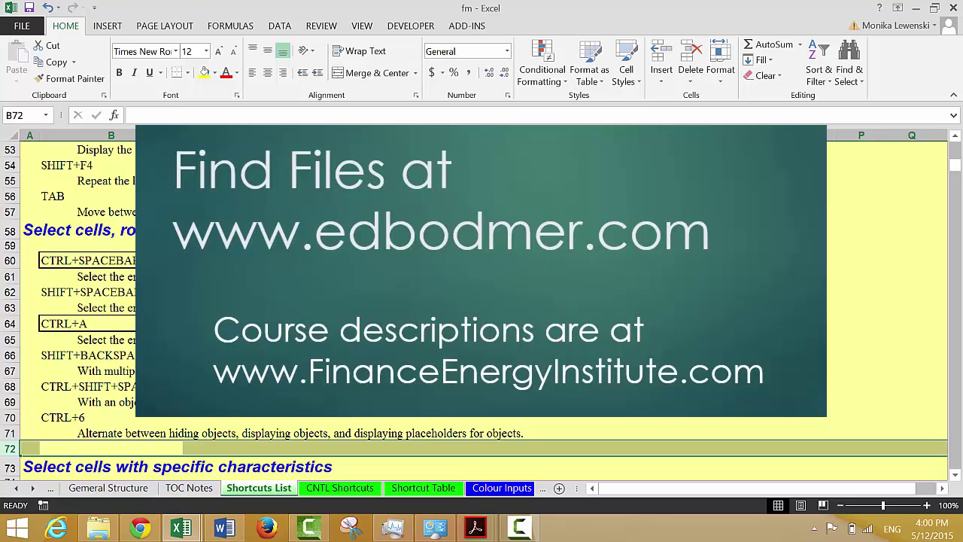
{"action": "key", "text": "ctrl+minus"}
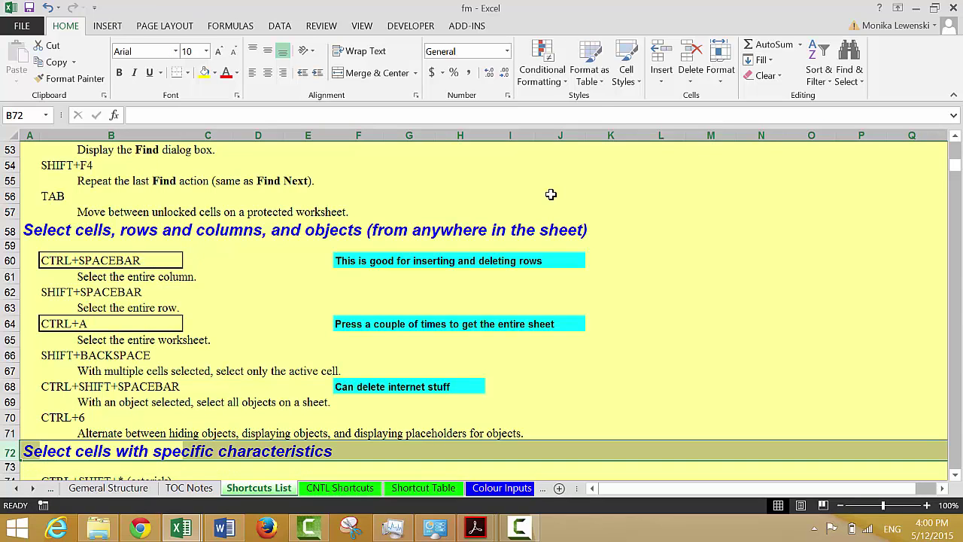
{"action": "key", "text": "ctrl+plus"}
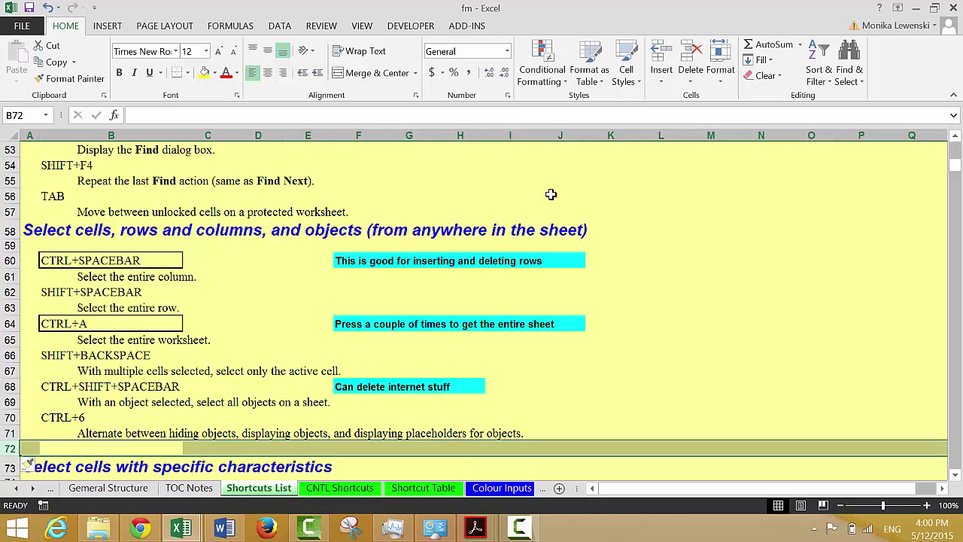
Select the entire worksheet and reduce the selection to the active cell B72
{"action": "key", "text": "ctrl+a"}
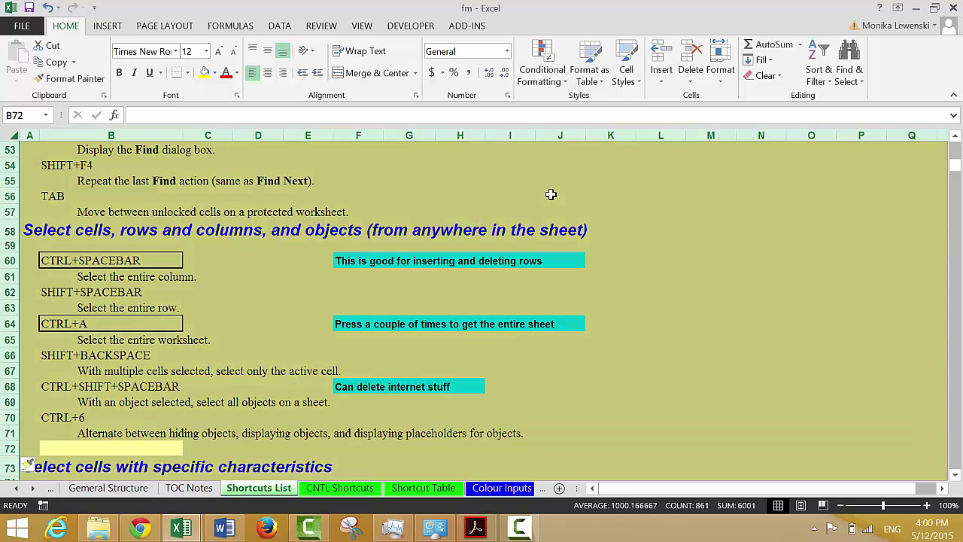
{"action": "key", "text": "shift+BackSpace"}
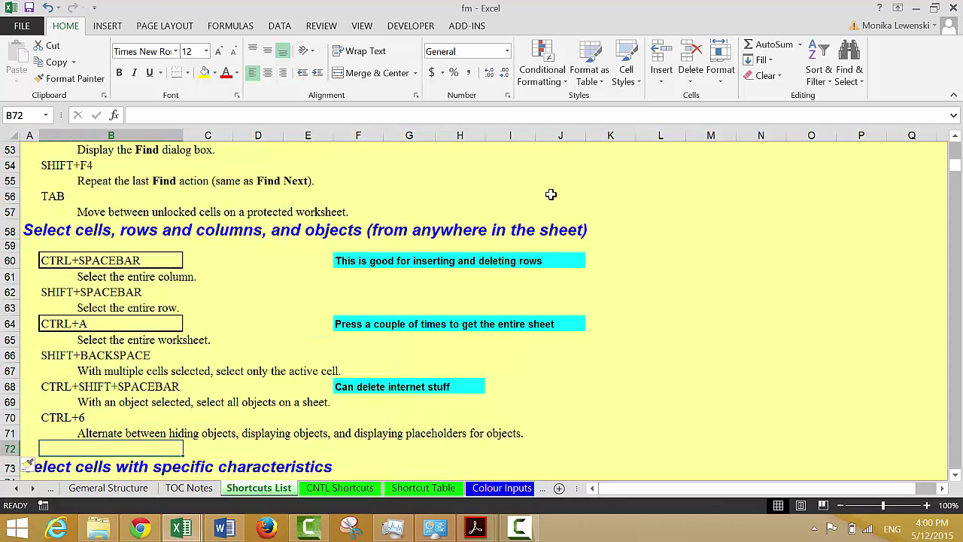
Select the whole of row 72 and the whole of column C in turn, ending on cell A72
{"action": "key", "text": "shift+space"}
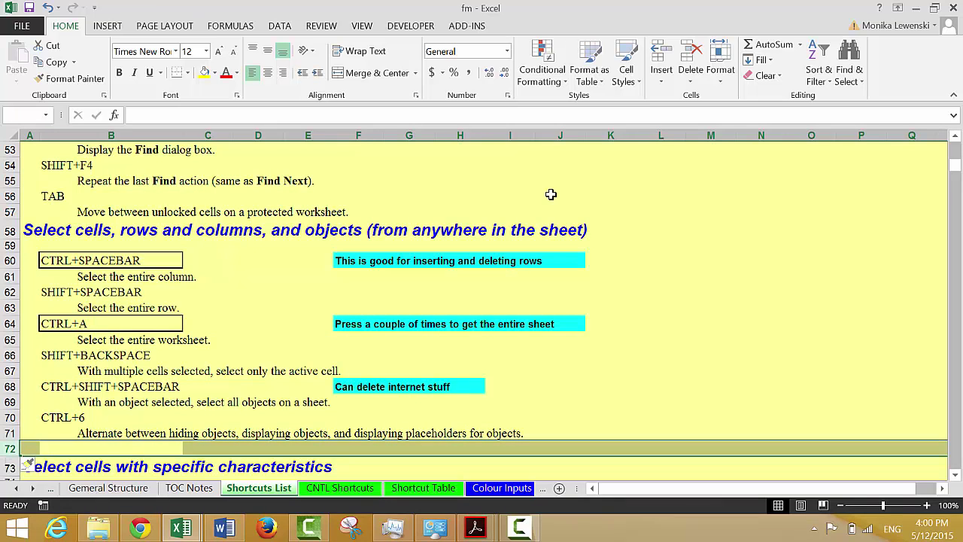
{"action": "key", "text": "ctrl+shift+space"}
{"action": "key", "text": "Right"}
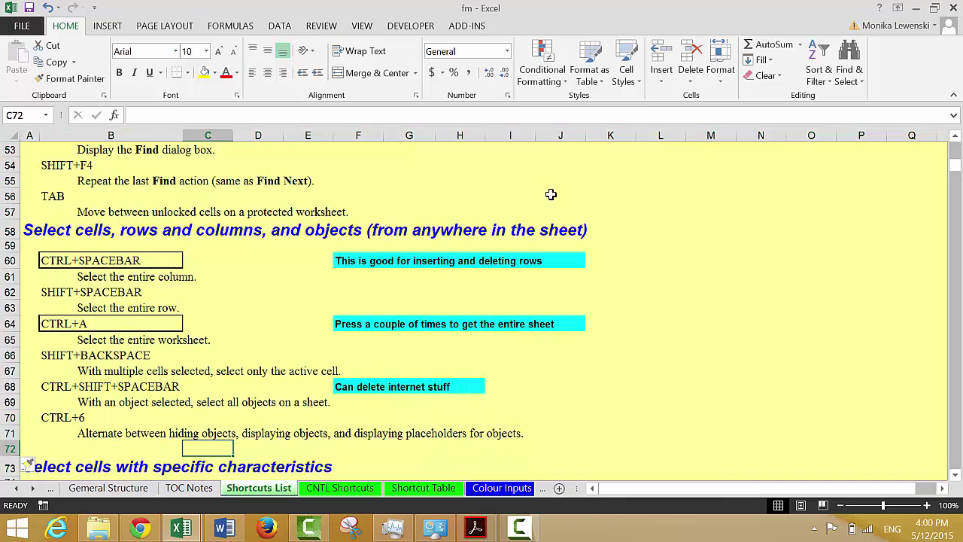
{"action": "key", "text": "ctrl+space"}
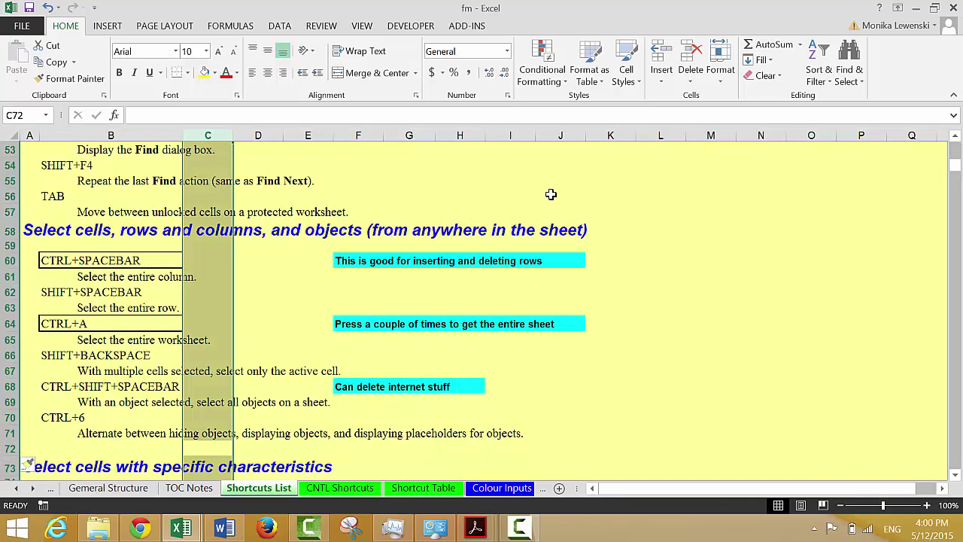
{"action": "key", "text": "Left"}
{"action": "key", "text": "Left"}
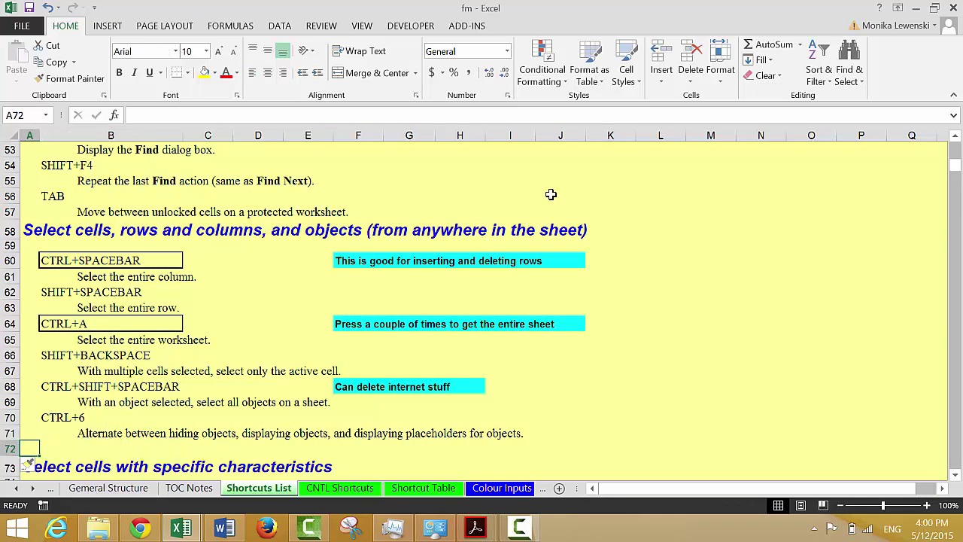
Read the "Select cells with specific characteristics" section down to row 85 and select the entire worksheet
{"action": "key", "text": "Down"}
{"action": "key", "text": "Down"}
{"action": "key", "text": "Down"}
{"action": "key", "text": "Down"}
{"action": "key", "text": "Down"}
{"action": "key", "text": "Down"}
{"action": "key", "text": "Down"}
{"action": "key", "text": "Down"}
{"action": "key", "text": "Down"}
{"action": "key", "text": "Down"}
{"action": "key", "text": "Down"}
{"action": "key", "text": "Down"}
{"action": "key", "text": "Down"}
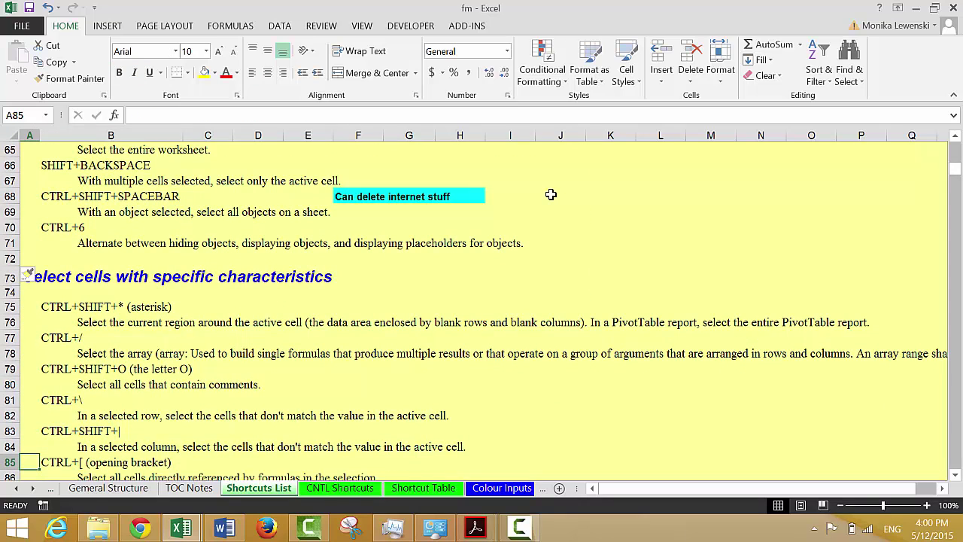
{"action": "key", "text": "ctrl+a"}
{"action": "key", "text": "ctrl+a"}
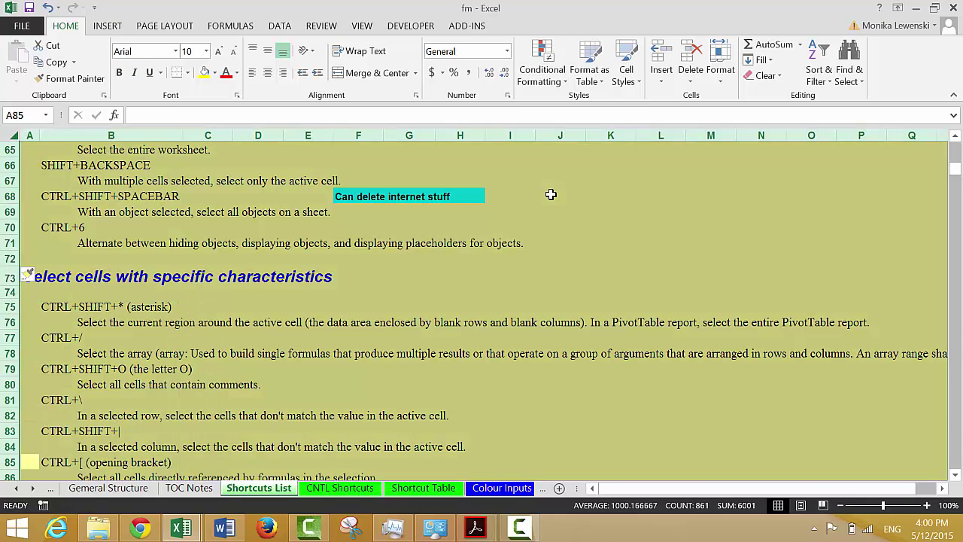
Examine the entries around B87 on selecting cells directly or indirectly referenced by formulas
{"action": "key", "text": "Down"}
{"action": "key", "text": "Down"}
{"action": "key", "text": "Down"}
{"action": "key", "text": "Down"}
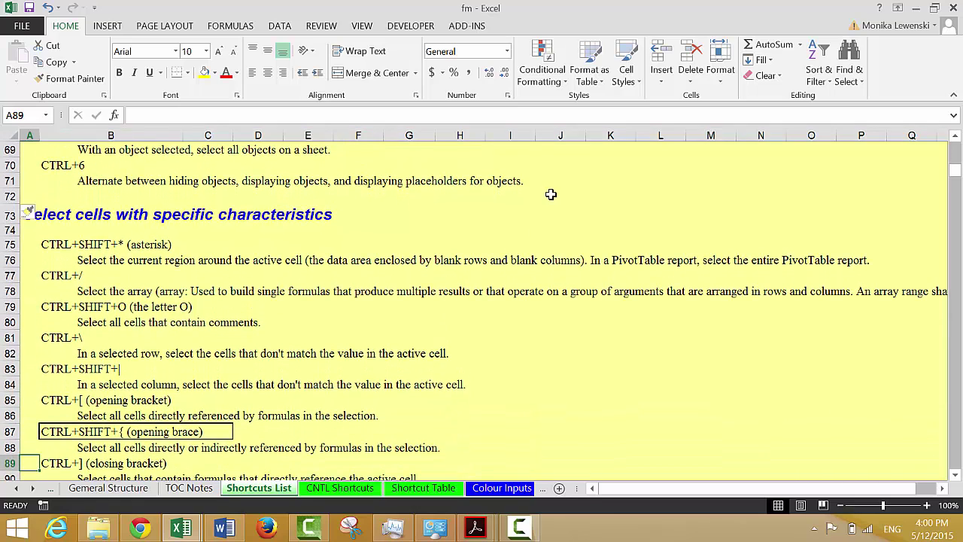
{"action": "key", "text": "Up"}
{"action": "key", "text": "Up"}
{"action": "key", "text": "Right"}
{"action": "key", "text": "Right"}
{"action": "key", "text": "Left"}
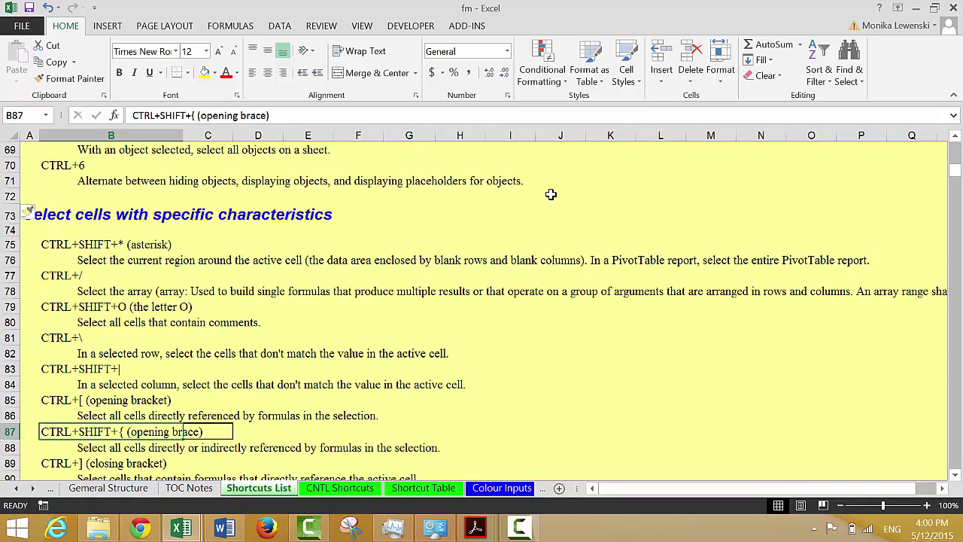
{"action": "key", "text": "Down"}
{"action": "key", "text": "Down"}
{"action": "key", "text": "Up"}
{"action": "key", "text": "Right"}
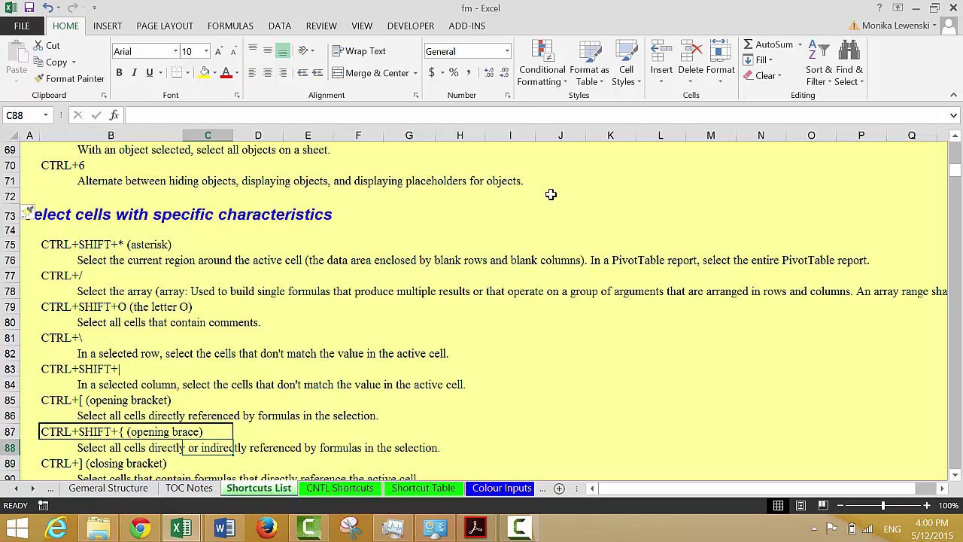
{"action": "key", "text": "Left"}
{"action": "key", "text": "Down"}
{"action": "key", "text": "Down"}
{"action": "key", "text": "Down"}
{"action": "key", "text": "Up"}
{"action": "key", "text": "Up"}
{"action": "key", "text": "Up"}
{"action": "key", "text": "Up"}
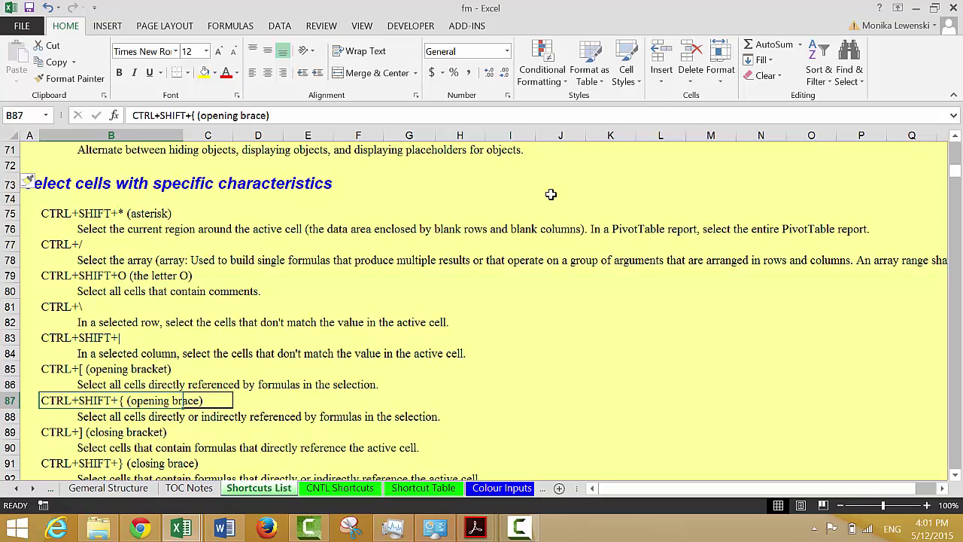
Try to select all cells directly or indirectly referenced from B87, and move on to the closing bracket entry in B89
{"action": "key", "text": "ctrl+shift+braceleft"}
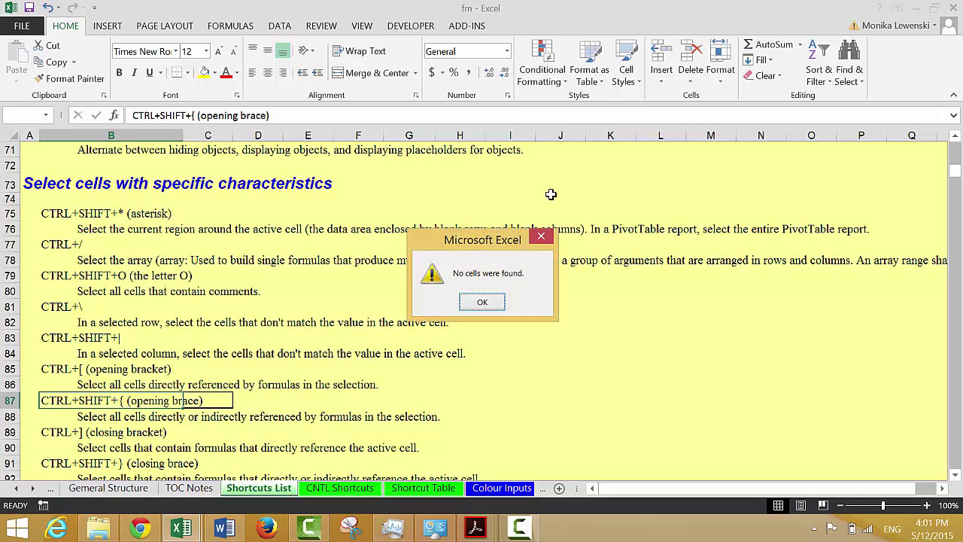
{"action": "key", "text": "Return"}
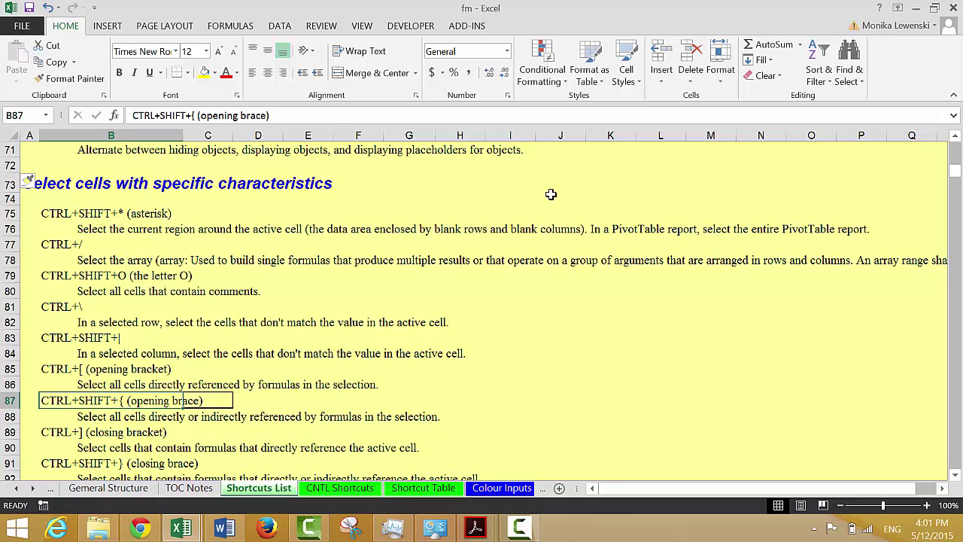
{"action": "key", "text": "Down"}
{"action": "key", "text": "Down"}
{"action": "key", "text": "Down"}
{"action": "key", "text": "Up"}
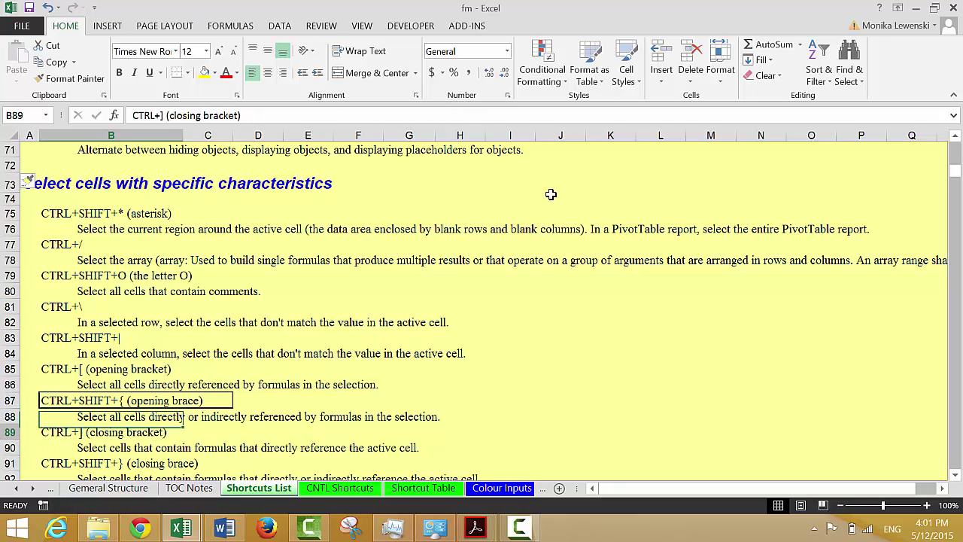
Read the entries below B89 into the "Extend a selection" section, stopping at the SHIFT+arrow key entry in B102
{"action": "key", "text": "Down"}
{"action": "key", "text": "Down"}
{"action": "key", "text": "Down"}
{"action": "key", "text": "Down"}
{"action": "key", "text": "Down"}
{"action": "key", "text": "Down"}
{"action": "key", "text": "Down"}
{"action": "key", "text": "Down"}
{"action": "key", "text": "Down"}
{"action": "key", "text": "Down"}
{"action": "key", "text": "Down"}
{"action": "key", "text": "Down"}
{"action": "key", "text": "Down"}
{"action": "key", "text": "Down"}
{"action": "key", "text": "Down"}
{"action": "key", "text": "Down"}
{"action": "key", "text": "Down"}
{"action": "key", "text": "Up"}
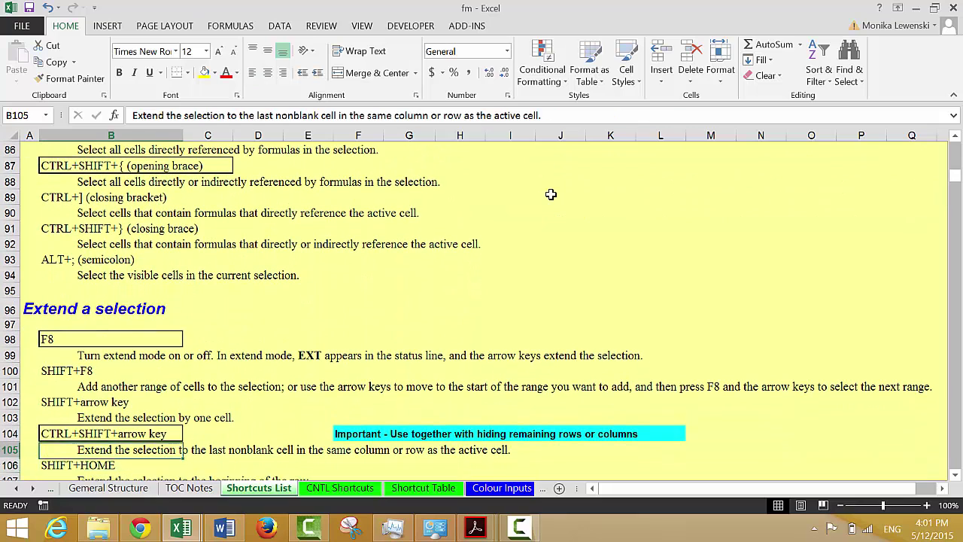
{"action": "key", "text": "Up"}
{"action": "key", "text": "Up"}
{"action": "key", "text": "Up"}
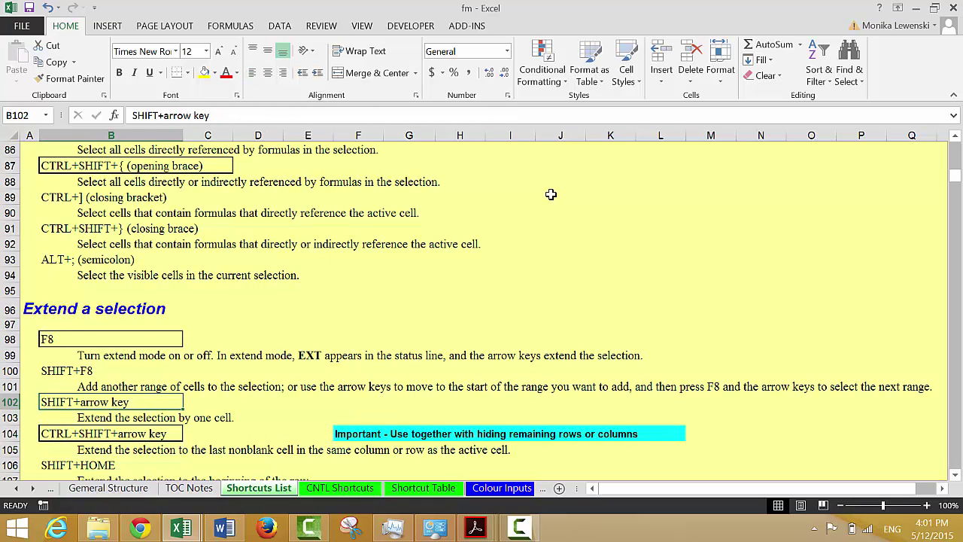
Toggle extend mode on and off, then select the range D96:F96 beside the "Extend a selection" heading, starting from D96
{"action": "key", "text": "F8"}
{"action": "key", "text": "F8"}
{"action": "key", "text": "Right"}
{"action": "key", "text": "Up"}
{"action": "key", "text": "Up"}
{"action": "key", "text": "Up"}
{"action": "key", "text": "Up"}
{"action": "key", "text": "Up"}
{"action": "key", "text": "Up"}
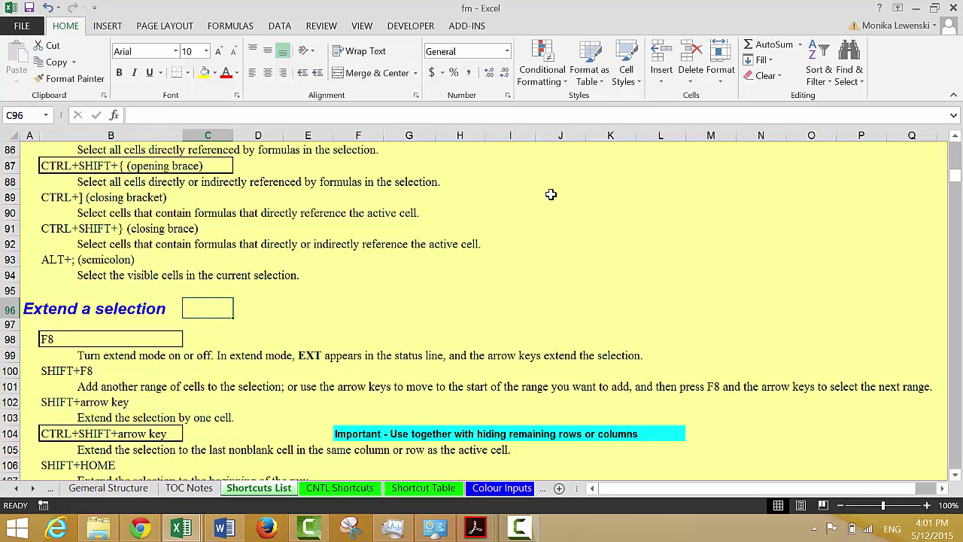
{"action": "key", "text": "Right"}
{"action": "key", "text": "shift+Right"}
{"action": "key", "text": "shift+Right"}
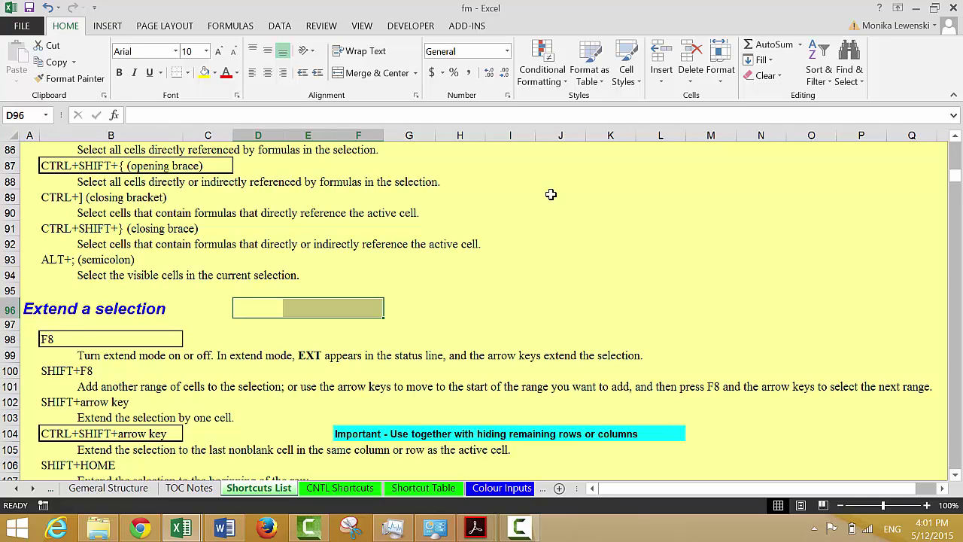
Use extend mode to shrink the selection to D96:E96 and widen it again, then turn extend mode off
{"action": "key", "text": "F8"}
{"action": "key", "text": "Left"}
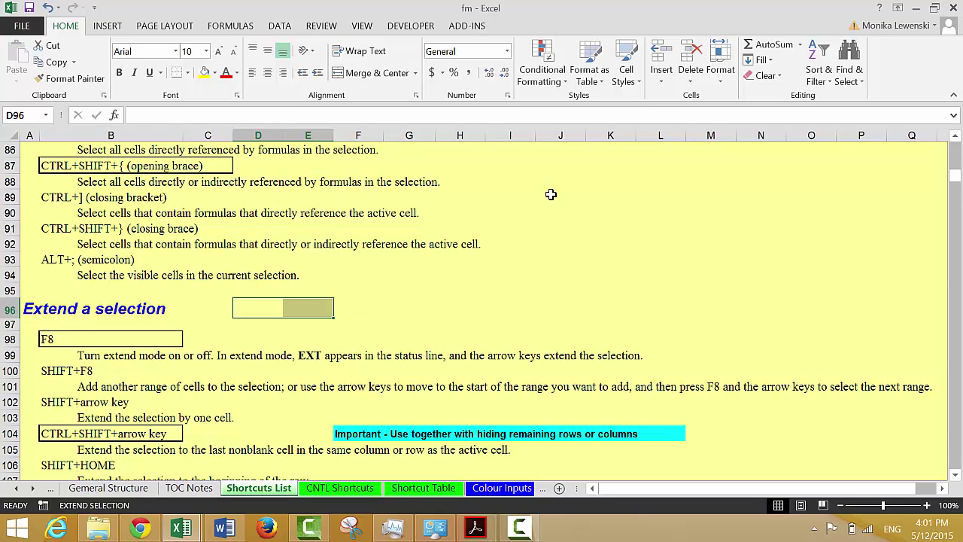
{"action": "key", "text": "Right"}
{"action": "key", "text": "F8"}
{"action": "key", "text": "Left"}
Examine the "Extend a selection" entries from the F8 description downward and return to the CTRL+SHIFT+arrow key entry in B104
{"action": "key", "text": "Down"}
{"action": "key", "text": "Down"}
{"action": "key", "text": "Down"}
{"action": "key", "text": "Down"}
{"action": "key", "text": "Down"}
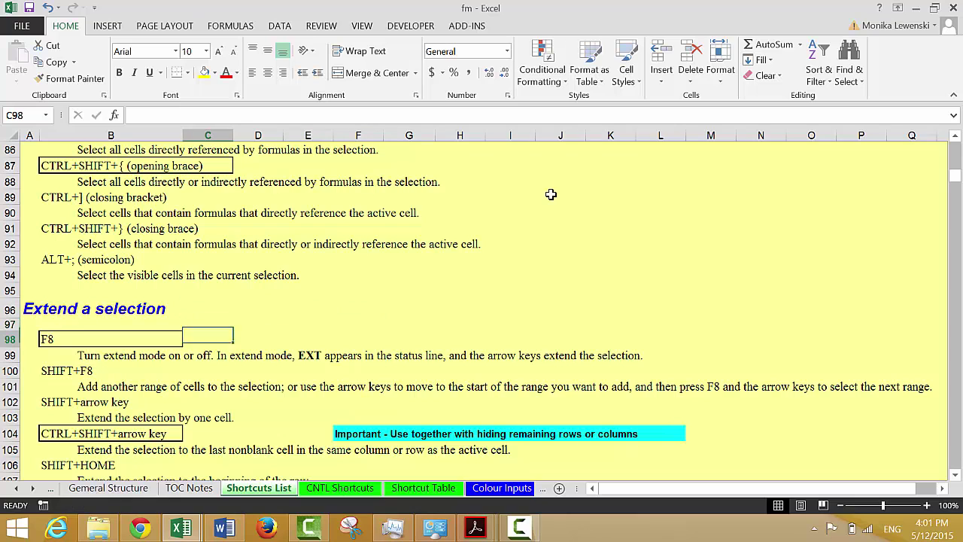
{"action": "key", "text": "Left"}
{"action": "key", "text": "Up"}
{"action": "key", "text": "Up"}
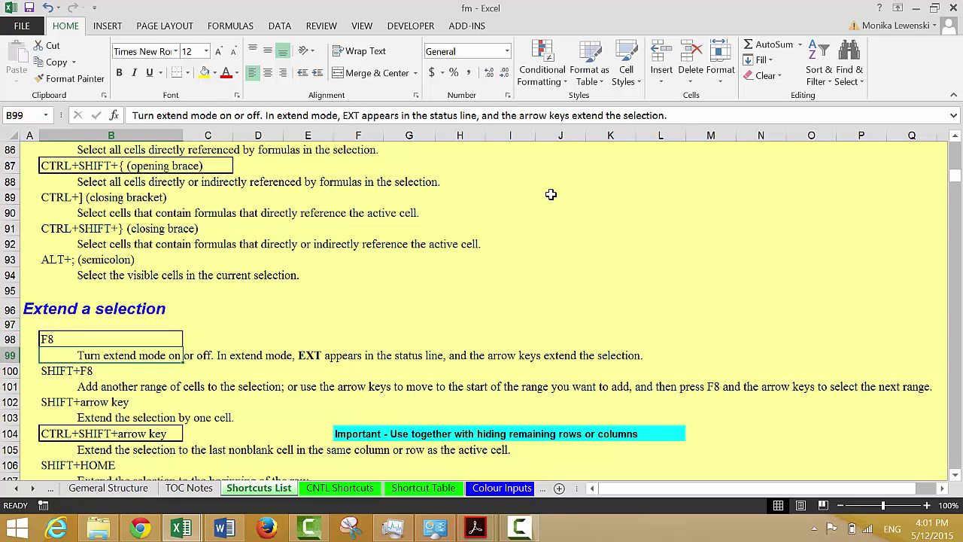
{"action": "key", "text": "Down"}
{"action": "key", "text": "Down"}
{"action": "key", "text": "Down"}
{"action": "key", "text": "Down"}
{"action": "key", "text": "Down"}
{"action": "key", "text": "Down"}
{"action": "key", "text": "Down"}
{"action": "key", "text": "Down"}
{"action": "key", "text": "Down"}
{"action": "key", "text": "Down"}
{"action": "key", "text": "Down"}
{"action": "key", "text": "Down"}
{"action": "key", "text": "Down"}
{"action": "key", "text": "Down"}
{"action": "key", "text": "Down"}
{"action": "key", "text": "Up"}
{"action": "key", "text": "Up"}
{"action": "key", "text": "Up"}
{"action": "key", "text": "Up"}
{"action": "key", "text": "Up"}
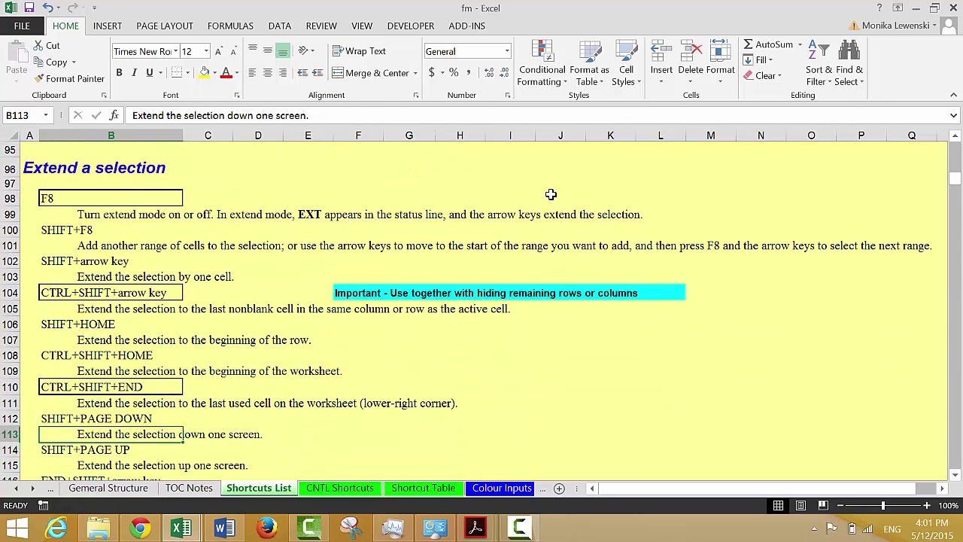
{"action": "key", "text": "Up"}
{"action": "key", "text": "Up"}
{"action": "key", "text": "Up"}
{"action": "key", "text": "Up"}
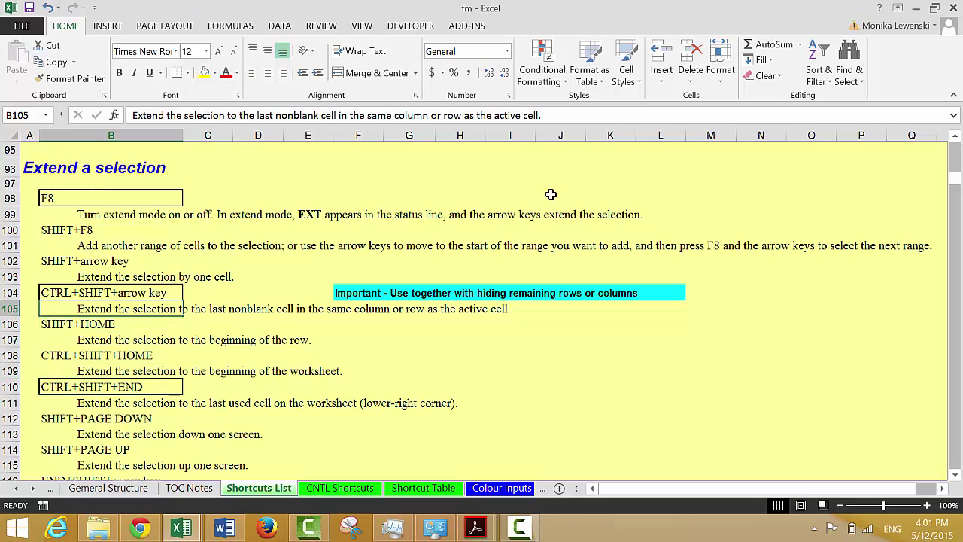
{"action": "key", "text": "Up"}
Read the remaining extend-selection shortcuts below B104 and go back up to the entries around row 110
{"action": "key", "text": "Down"}
{"action": "key", "text": "Down"}
{"action": "key", "text": "Down"}
{"action": "key", "text": "Down"}
{"action": "key", "text": "Down"}
{"action": "key", "text": "Down"}
{"action": "key", "text": "Down"}
{"action": "key", "text": "Down"}
{"action": "key", "text": "Down"}
{"action": "key", "text": "Down"}
{"action": "key", "text": "Down"}
{"action": "key", "text": "Down"}
{"action": "key", "text": "Down"}
{"action": "key", "text": "Down"}
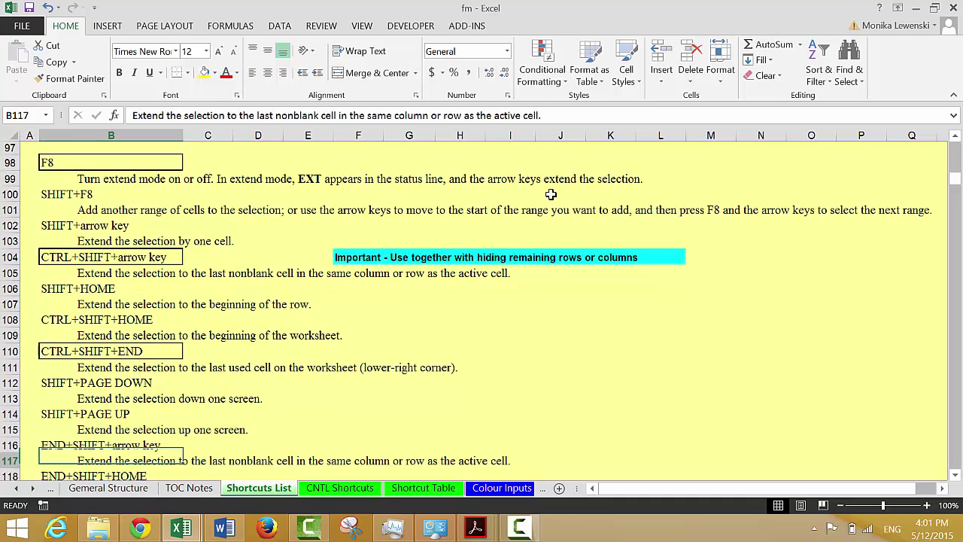
{"action": "key", "text": "Up"}
{"action": "key", "text": "Up"}
{"action": "key", "text": "Up"}
{"action": "key", "text": "Up"}
{"action": "key", "text": "Up"}
{"action": "key", "text": "Up"}
{"action": "key", "text": "Up"}
{"action": "key", "text": "Up"}
{"action": "key", "text": "Up"}
Extend the selection from B111 along its row to the far edge, then return to cell A111
{"action": "key", "text": "Down"}
{"action": "key", "text": "Down"}
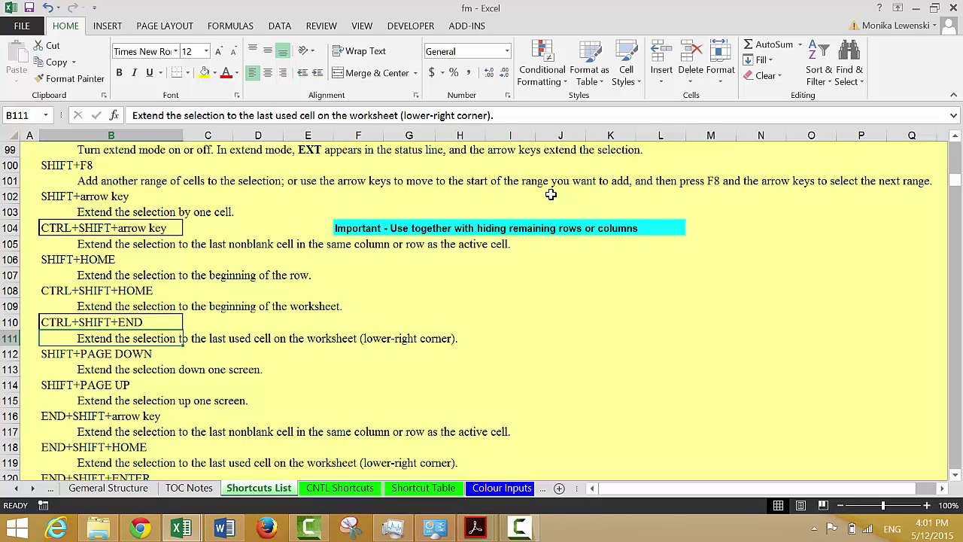
{"action": "key", "text": "ctrl+shift+Right"}
{"action": "key", "text": "Home"}
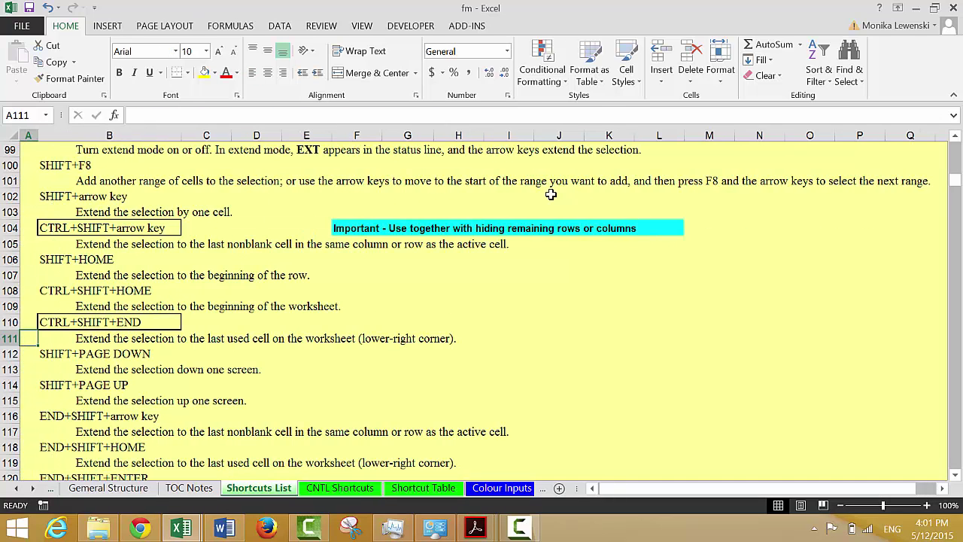
Read from row 111 through the "Enter data" section to the ESC cancel-entry description in row 144
{"action": "key", "text": "Down"}
{"action": "key", "text": "Down"}
{"action": "key", "text": "Down"}
{"action": "key", "text": "Down"}
{"action": "key", "text": "Down"}
{"action": "key", "text": "Down"}
{"action": "key", "text": "Down"}
{"action": "key", "text": "Down"}
{"action": "key", "text": "Down"}
{"action": "key", "text": "Down"}
{"action": "key", "text": "Down"}
{"action": "key", "text": "Down"}
{"action": "key", "text": "Down"}
{"action": "key", "text": "Down"}
{"action": "key", "text": "Down"}
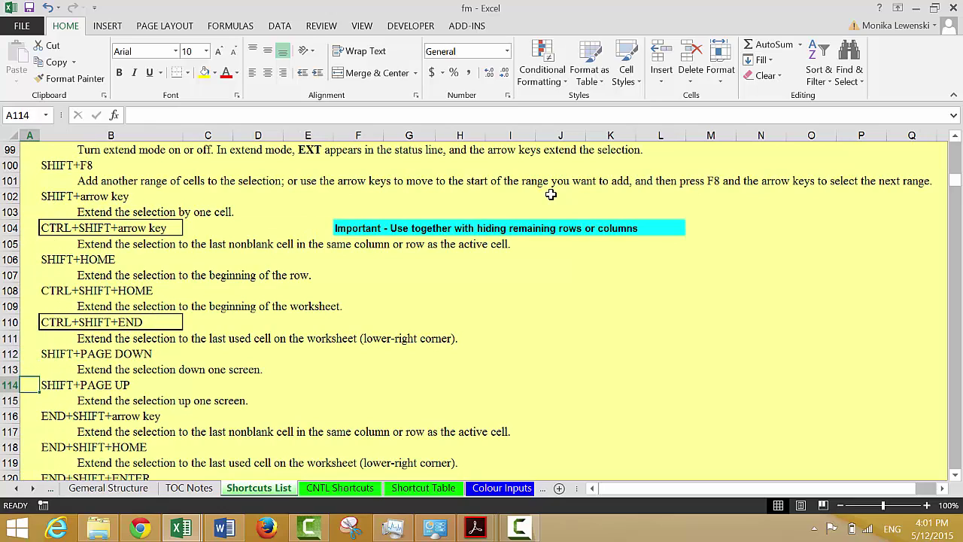
{"action": "key", "text": "Down"}
{"action": "key", "text": "Down"}
{"action": "key", "text": "Down"}
{"action": "key", "text": "Down"}
{"action": "key", "text": "Down"}
{"action": "key", "text": "Down"}
{"action": "key", "text": "Down"}
{"action": "key", "text": "Down"}
{"action": "key", "text": "Down"}
{"action": "key", "text": "Down"}
{"action": "key", "text": "Down"}
{"action": "key", "text": "Down"}
{"action": "key", "text": "Down"}
{"action": "key", "text": "Down"}
{"action": "key", "text": "Down"}
{"action": "key", "text": "Down"}
{"action": "key", "text": "Down"}
{"action": "key", "text": "Down"}
{"action": "key", "text": "Down"}
{"action": "key", "text": "Down"}
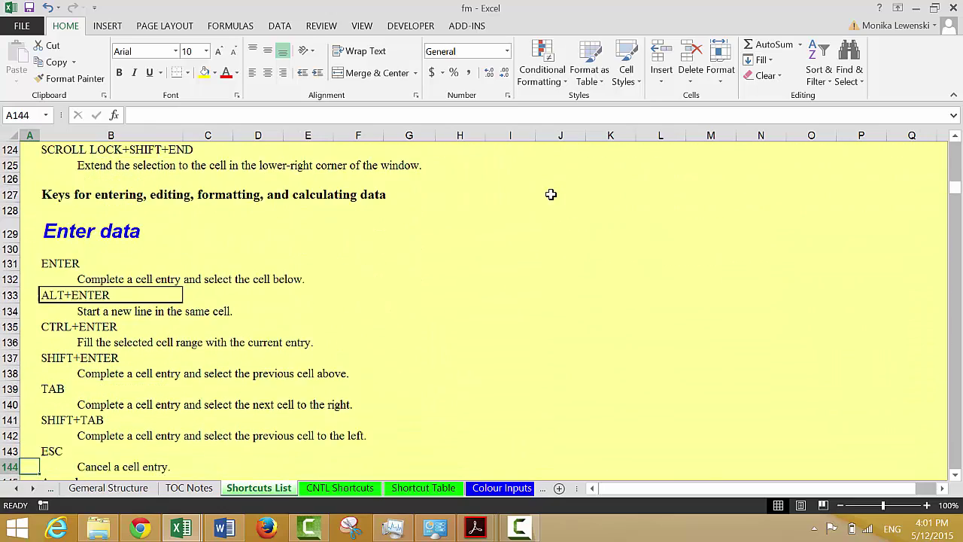
Enter 1 and 2 on separate lines within cell G133, beside the ALT+ENTER entry
{"action": "key", "text": "Right"}
{"action": "key", "text": "Right"}
{"action": "key", "text": "Right"}
{"action": "key", "text": "Right"}
{"action": "key", "text": "Right"}
{"action": "key", "text": "Up"}
{"action": "key", "text": "Up"}
{"action": "key", "text": "Up"}
{"action": "key", "text": "Up"}
{"action": "key", "text": "Up"}
{"action": "key", "text": "Up"}
{"action": "key", "text": "Up"}
{"action": "key", "text": "Up"}
{"action": "key", "text": "Up"}
{"action": "key", "text": "Up"}
{"action": "key", "text": "Up"}
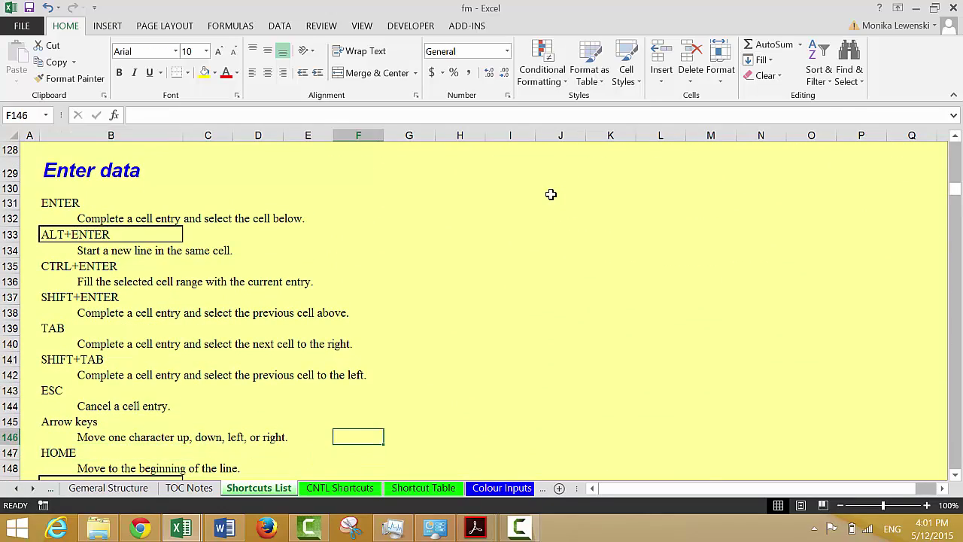
{"action": "key", "text": "Up"}
{"action": "key", "text": "Up"}
{"action": "key", "text": "Up"}
{"action": "key", "text": "Up"}
{"action": "key", "text": "Right"}
{"action": "key", "text": "Down"}
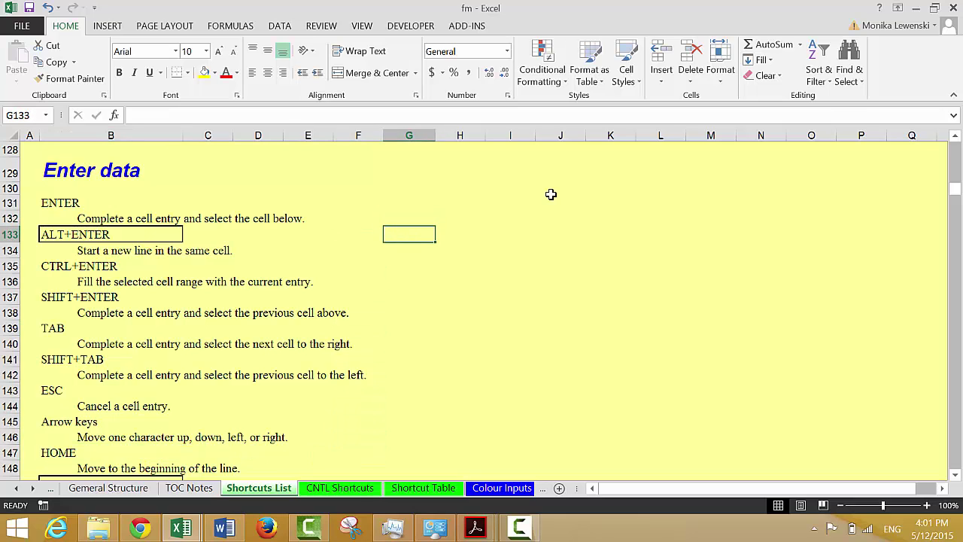
{"action": "type", "text": "1"}
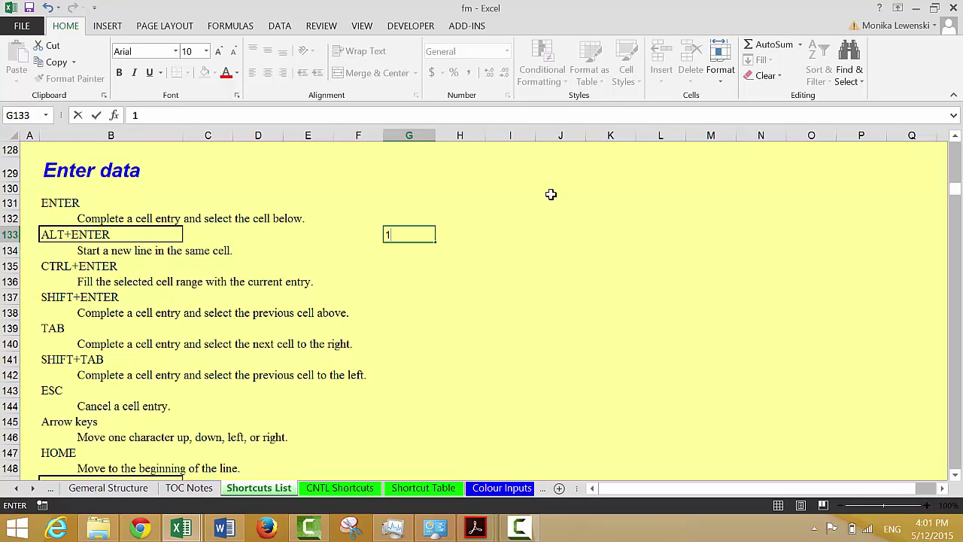
{"action": "key", "text": "alt+Return"}
{"action": "type", "text": "2"}
{"action": "key", "text": "Return"}
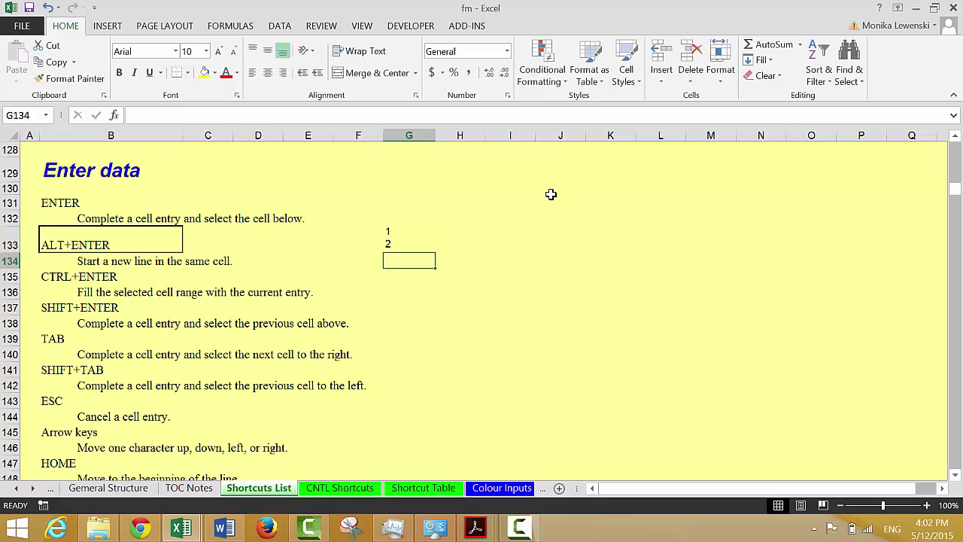
Undo the two-line entry in cell G133
{"action": "key", "text": "Up"}
{"action": "key", "text": "ctrl+z"}
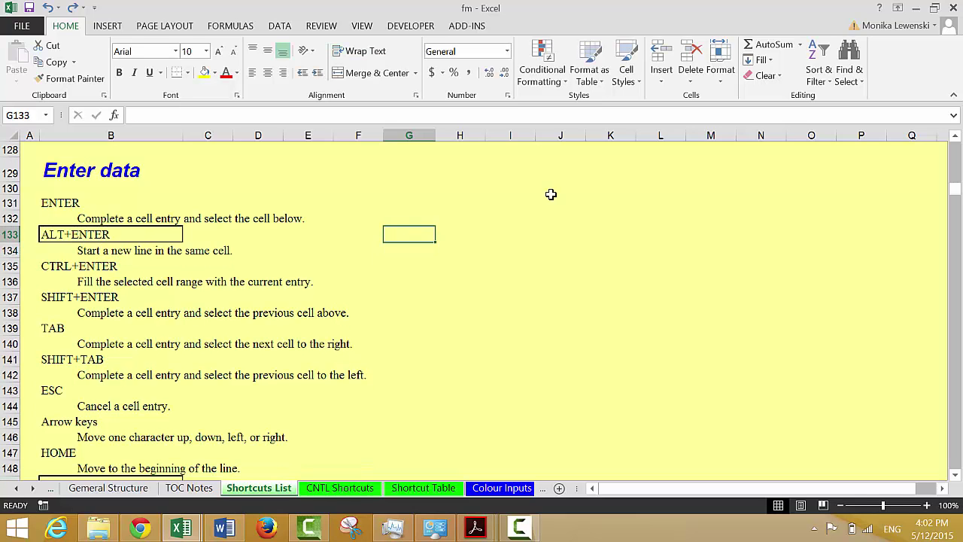
Read the "Enter data" shortcuts down to CTRL+K in row 159 and return to the repeat-last-action entry in rows 149 and 150
{"action": "key", "text": "Down"}
{"action": "key", "text": "Down"}
{"action": "key", "text": "Down"}
{"action": "key", "text": "Down"}
{"action": "key", "text": "Down"}
{"action": "key", "text": "Down"}
{"action": "key", "text": "Down"}
{"action": "key", "text": "Down"}
{"action": "key", "text": "Down"}
{"action": "key", "text": "Down"}
{"action": "key", "text": "Down"}
{"action": "key", "text": "Down"}
{"action": "key", "text": "Down"}
{"action": "key", "text": "Down"}
{"action": "key", "text": "Down"}
{"action": "key", "text": "Down"}
{"action": "key", "text": "Down"}
{"action": "key", "text": "Down"}
{"action": "key", "text": "Down"}
{"action": "key", "text": "Down"}
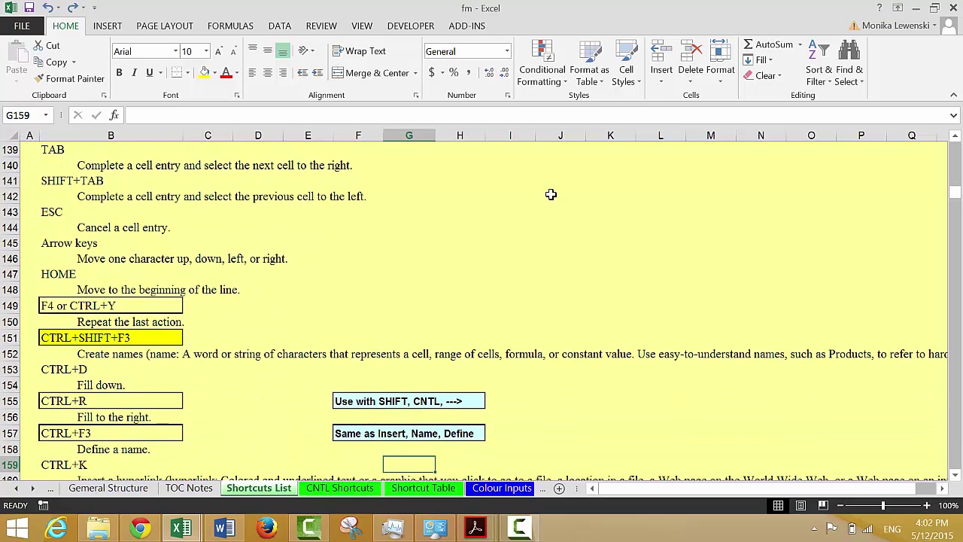
{"action": "key", "text": "Up"}
{"action": "key", "text": "Up"}
{"action": "key", "text": "Up"}
{"action": "key", "text": "Up"}
{"action": "key", "text": "Up"}
{"action": "key", "text": "Up"}
{"action": "key", "text": "Up"}
{"action": "key", "text": "Up"}
{"action": "key", "text": "Up"}
{"action": "key", "text": "Down"}
{"action": "key", "text": "Down"}
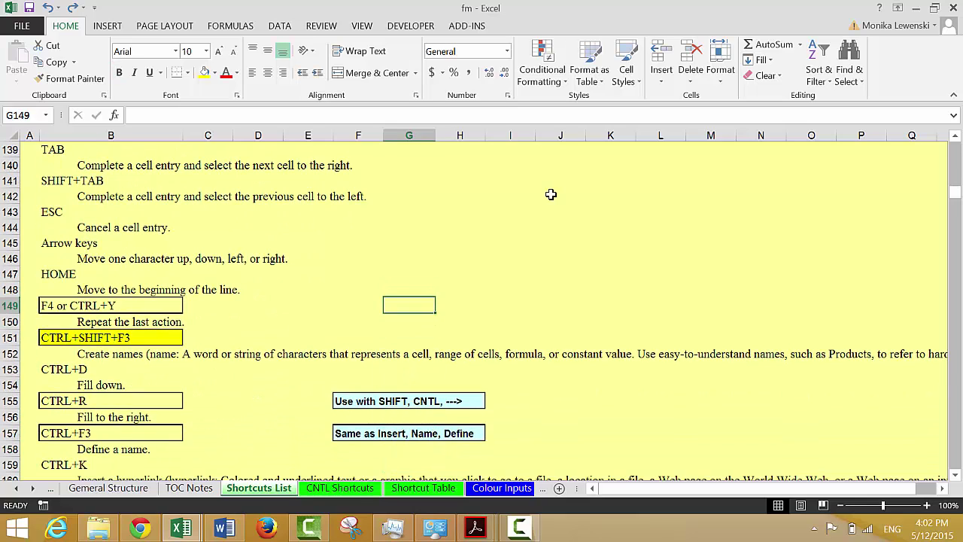
{"action": "key", "text": "Left"}
{"action": "key", "text": "Left"}
{"action": "key", "text": "Left"}
{"action": "key", "text": "Left"}
{"action": "key", "text": "Left"}
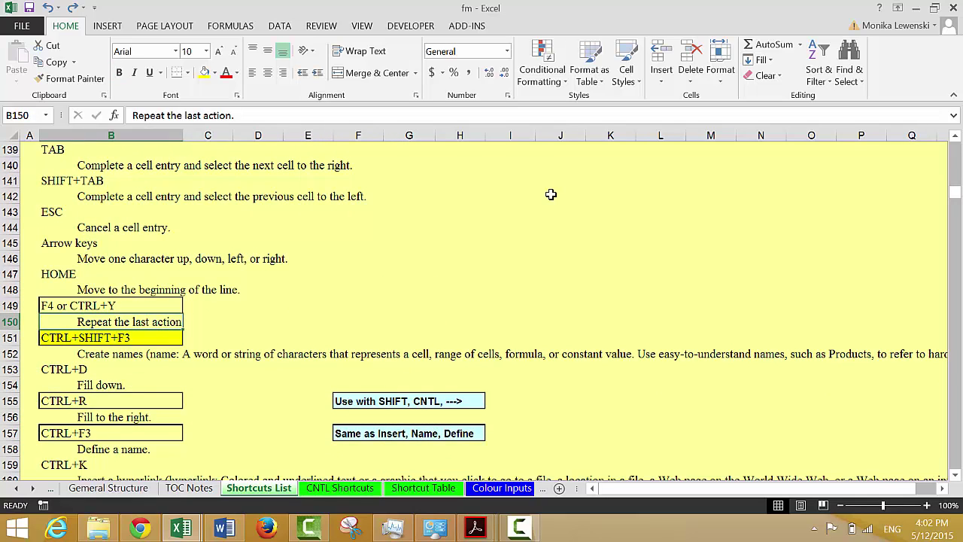
Insert five blank rows directly above the "F4 or CTRL+Y" entry
{"action": "key", "text": "Right"}
{"action": "key", "text": "Right"}
{"action": "key", "text": "Right"}
{"action": "key", "text": "Right"}
{"action": "key", "text": "Up"}
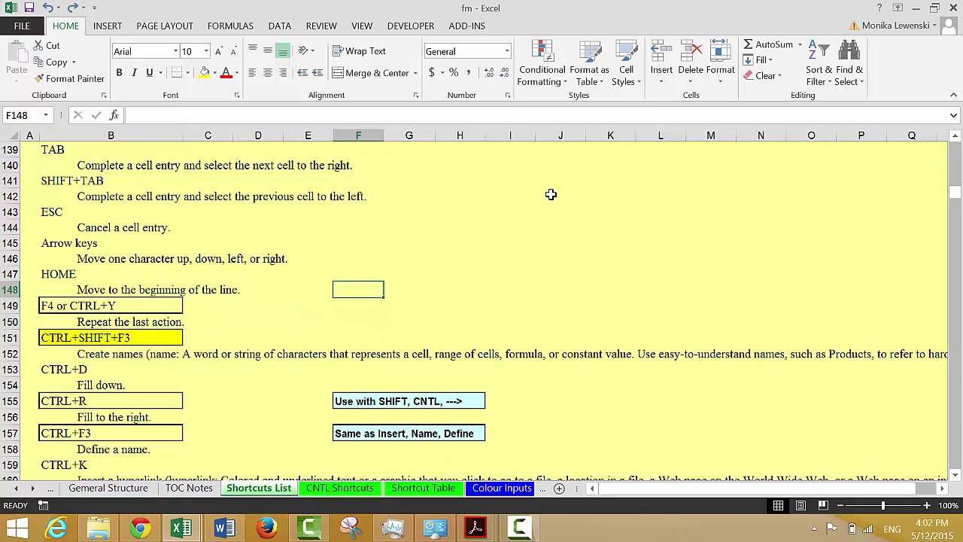
{"action": "key", "text": "shift+space"}
{"action": "key", "text": "ctrl+shift+plus"}
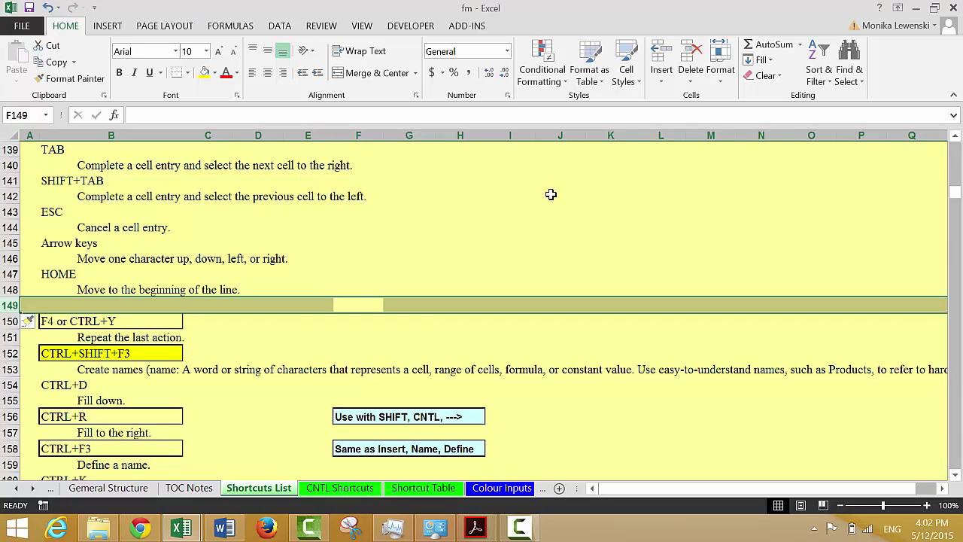
{"action": "key", "text": "ctrl+shift+plus"}
{"action": "key", "text": "ctrl+shift+plus"}
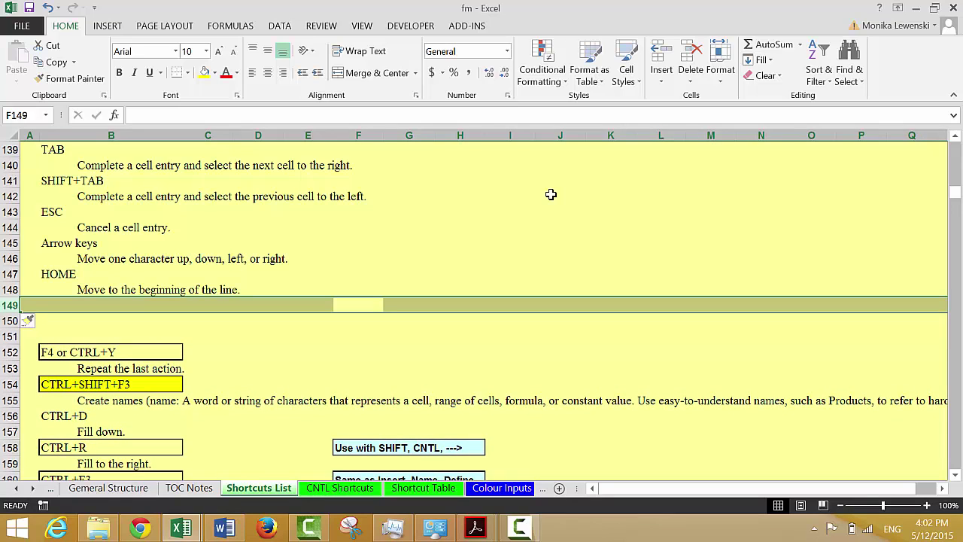
{"action": "key", "text": "ctrl+shift+plus"}
{"action": "key", "text": "ctrl+shift+plus"}
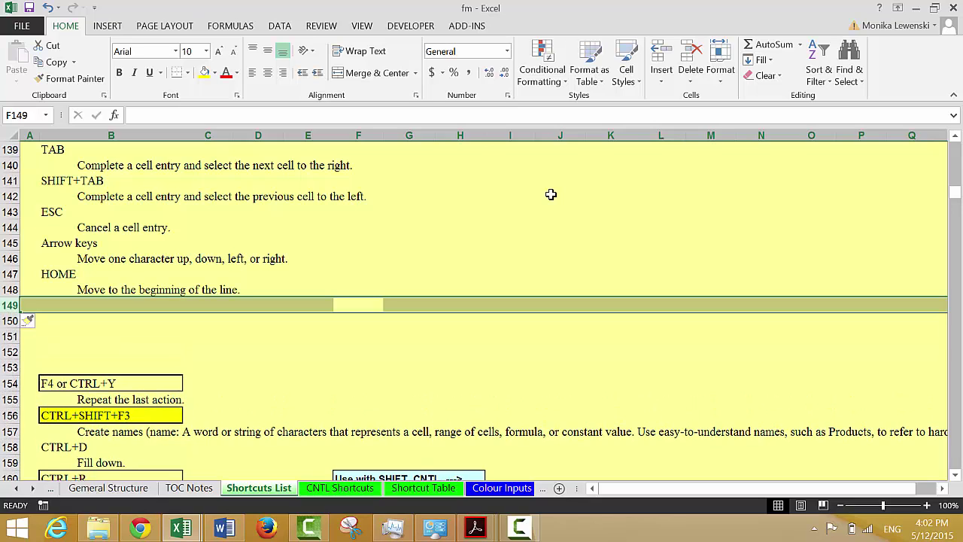
Delete the five blank rows above the "F4 or CTRL+Y" entry
{"action": "key", "text": "ctrl+minus"}
{"action": "key", "text": "ctrl+minus"}
{"action": "key", "text": "ctrl+minus"}
{"action": "key", "text": "ctrl+minus"}
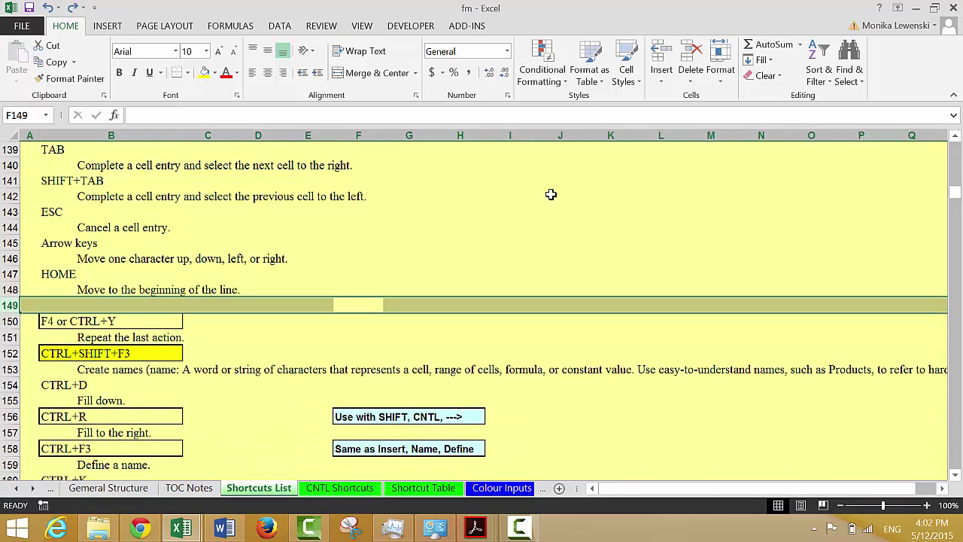
{"action": "key", "text": "ctrl+minus"}
Examine the CTRL+SHIFT+F3 create-names entry in row 151
{"action": "key", "text": "Down"}
{"action": "key", "text": "Down"}
{"action": "key", "text": "Left"}
{"action": "key", "text": "Left"}
{"action": "key", "text": "Left"}
{"action": "key", "text": "Left"}
{"action": "key", "text": "Left"}
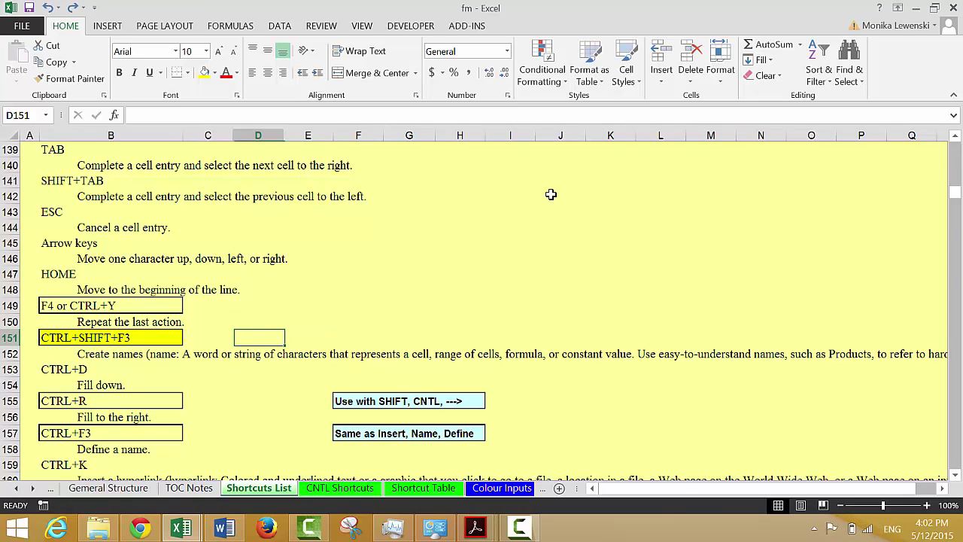
Enter 1, 2 and 3 down cells I145 to I147
{"action": "key", "text": "Right"}
{"action": "key", "text": "Right"}
{"action": "key", "text": "Right"}
{"action": "key", "text": "Right"}
{"action": "key", "text": "Right"}
{"action": "key", "text": "Right"}
{"action": "key", "text": "Right"}
{"action": "key", "text": "Right"}
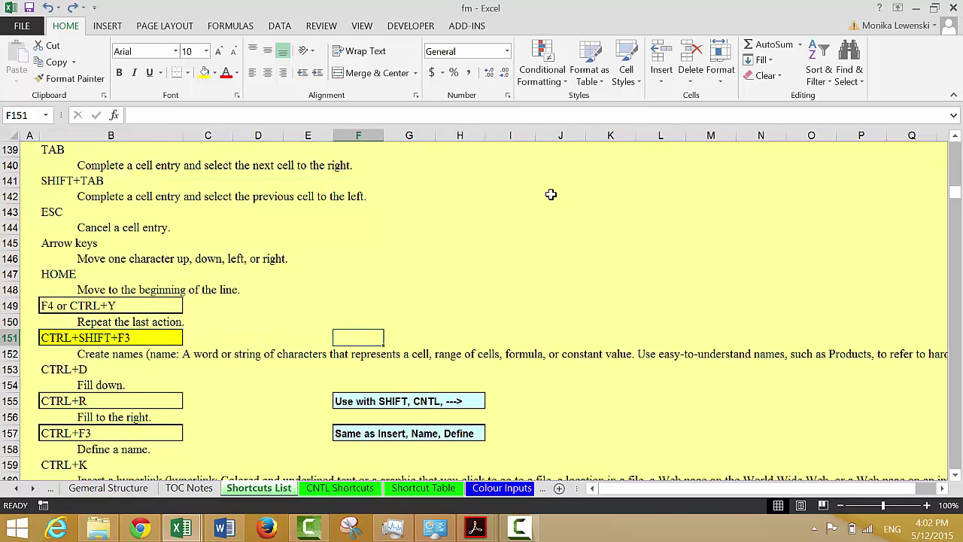
{"action": "key", "text": "Up"}
{"action": "key", "text": "Up"}
{"action": "key", "text": "Up"}
{"action": "key", "text": "Up"}
{"action": "key", "text": "Up"}
{"action": "key", "text": "Up"}
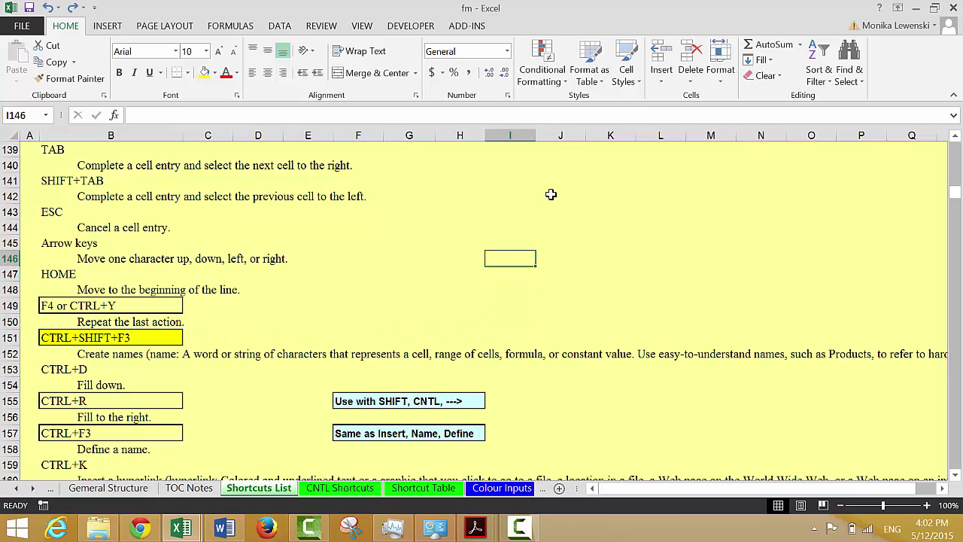
{"action": "type", "text": "1"}
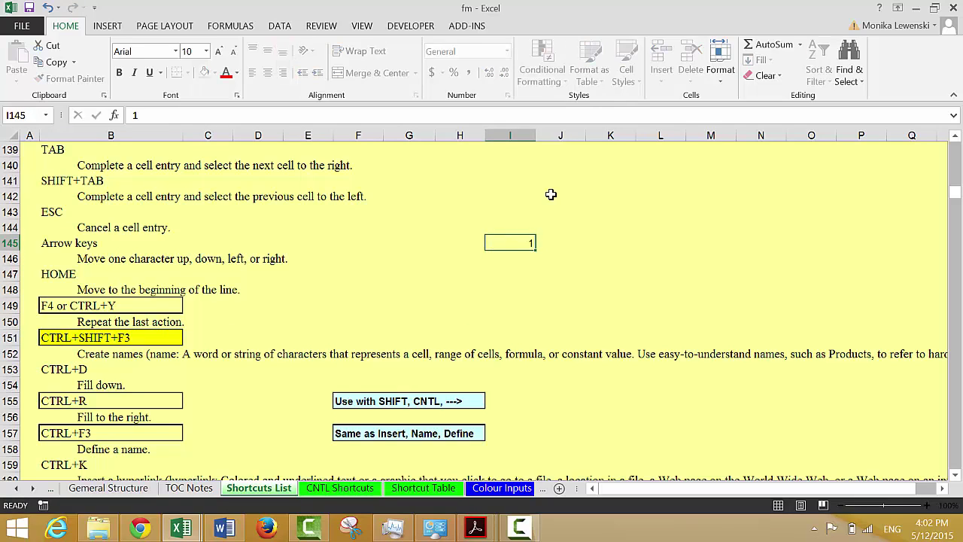
{"action": "key", "text": "Return"}
{"action": "type", "text": "2"}
{"action": "key", "text": "Return"}
{"action": "type", "text": "3"}
{"action": "key", "text": "Return"}
Enter the labels 0ne, two and three in J145 to J147, beside the numbers
{"action": "key", "text": "Up"}
{"action": "key", "text": "Up"}
{"action": "key", "text": "Up"}
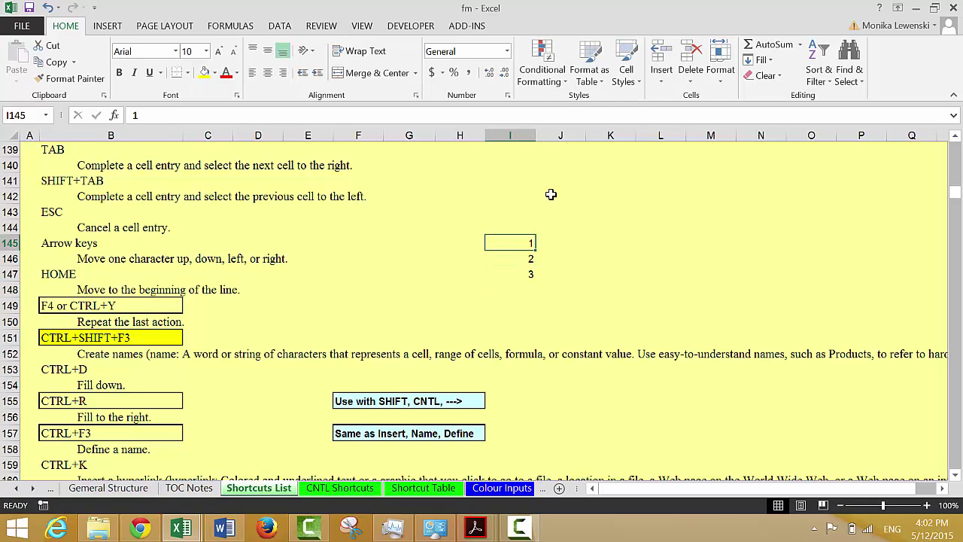
{"action": "key", "text": "Right"}
{"action": "type", "text": "0n3"}
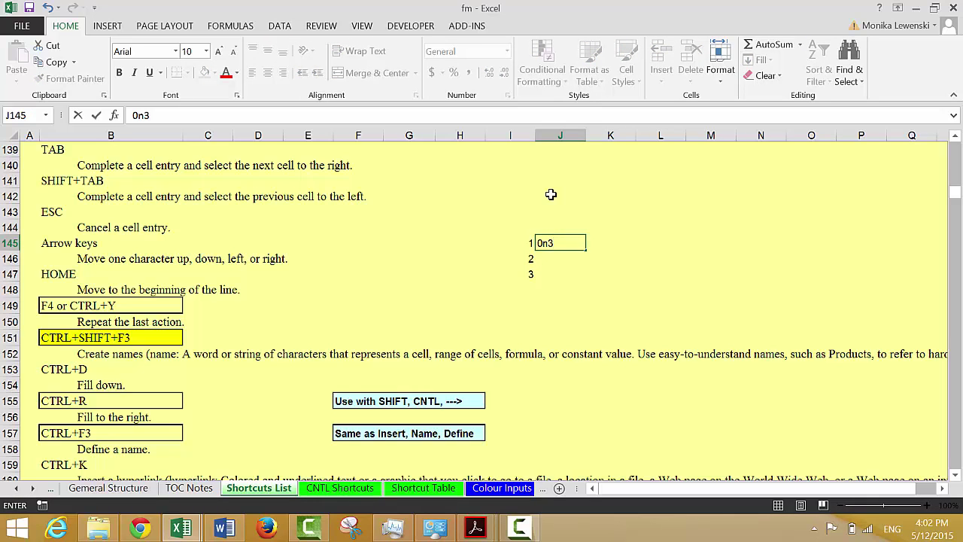
{"action": "key", "text": "BackSpace"}
{"action": "type", "text": "e"}
{"action": "key", "text": "Return"}
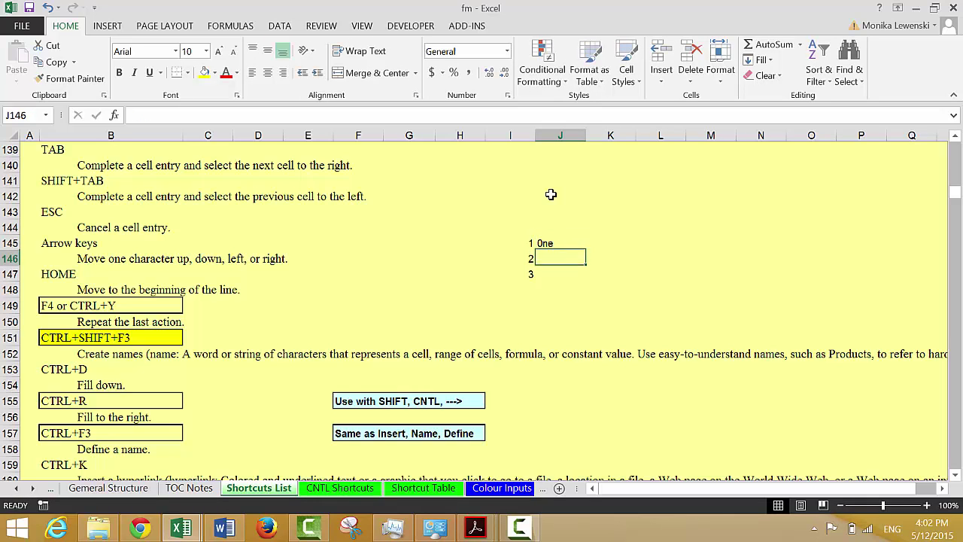
{"action": "type", "text": "two"}
{"action": "key", "text": "Return"}
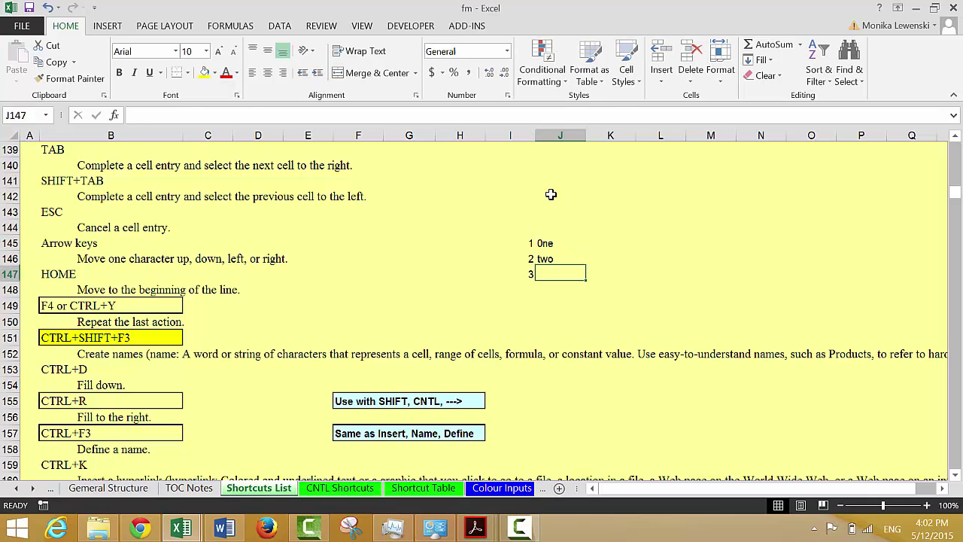
{"action": "type", "text": "three"}
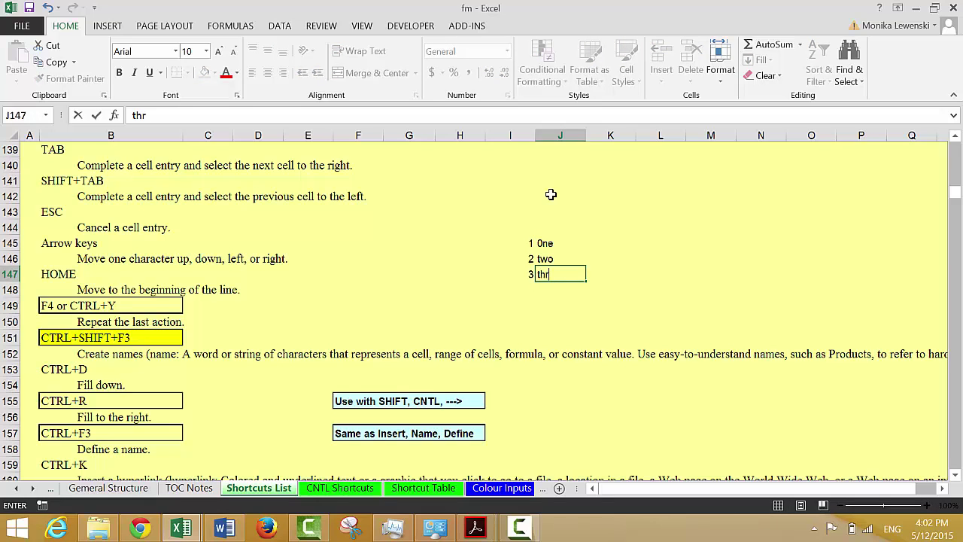
{"action": "key", "text": "Return"}
Create names for the numbers in I145:J147 from the right column only, leaving out the top row
{"action": "key", "text": "Up"}
{"action": "key", "text": "Up"}
{"action": "key", "text": "Up"}
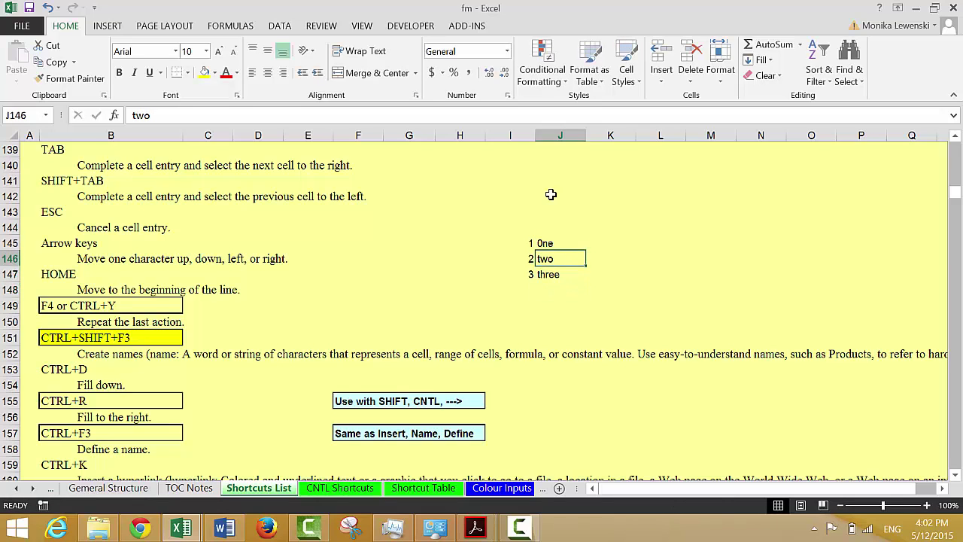
{"action": "key", "text": "shift+Left"}
{"action": "key", "text": "shift+Down"}
{"action": "key", "text": "shift+Down"}
{"action": "key", "text": "shift+Down"}
{"action": "key", "text": "shift+Up"}
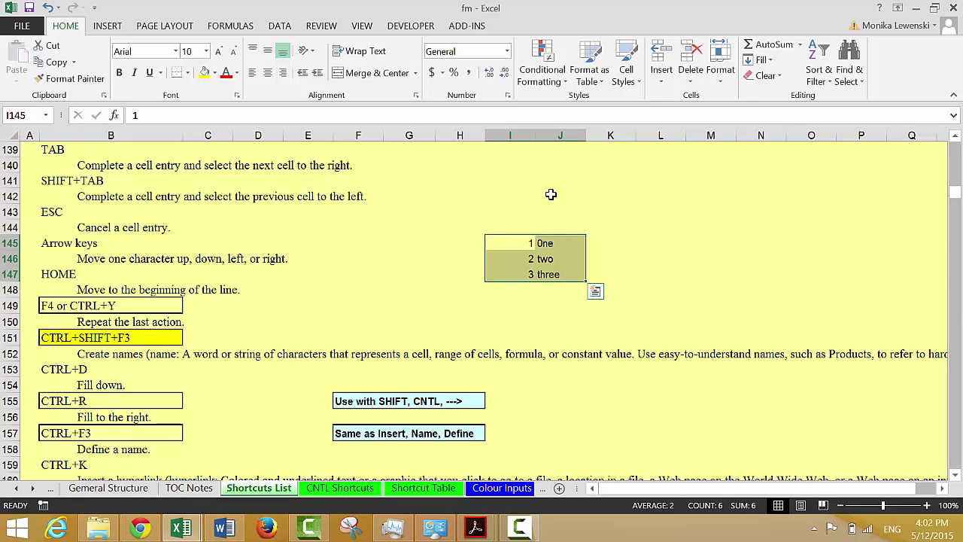
{"action": "key", "text": "ctrl+shift+F3"}
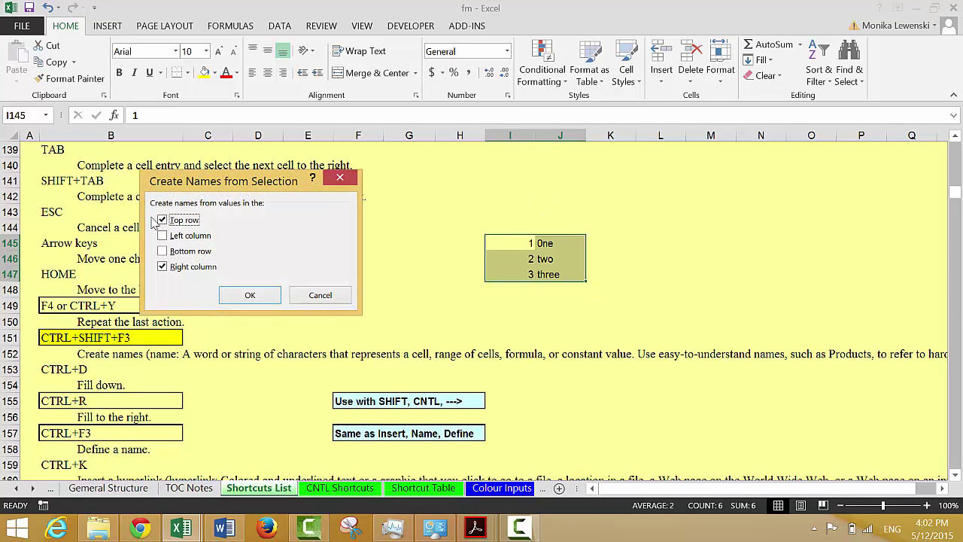
{"action": "left_click", "coordinate": [161, 220]}
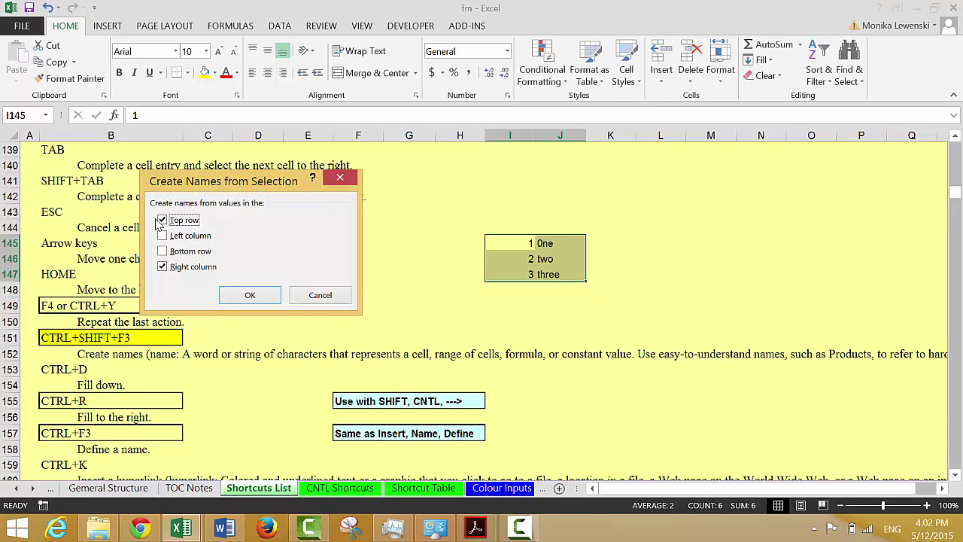
{"action": "left_click", "coordinate": [250, 297]}
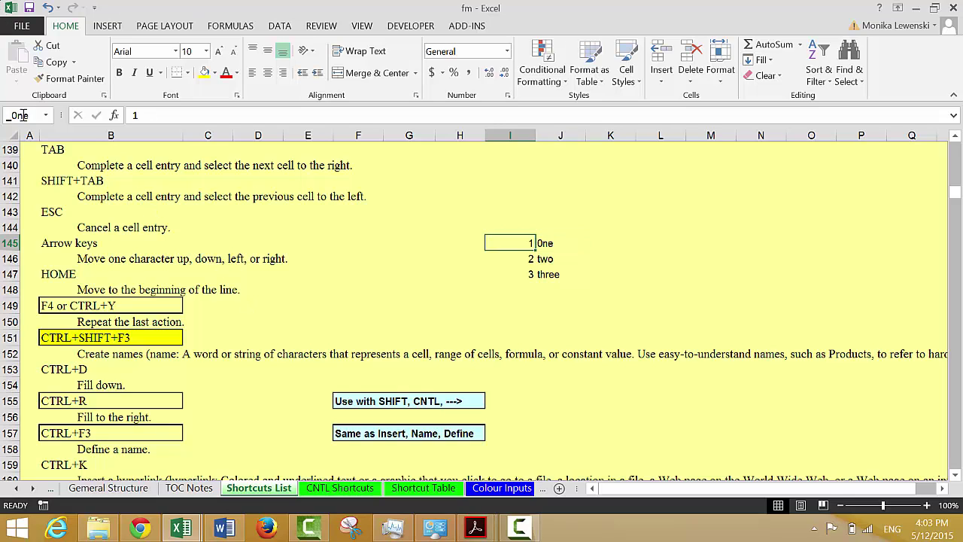
Check the names assigned to the number cells I145, I146 and I147
{"action": "key", "text": "Down"}
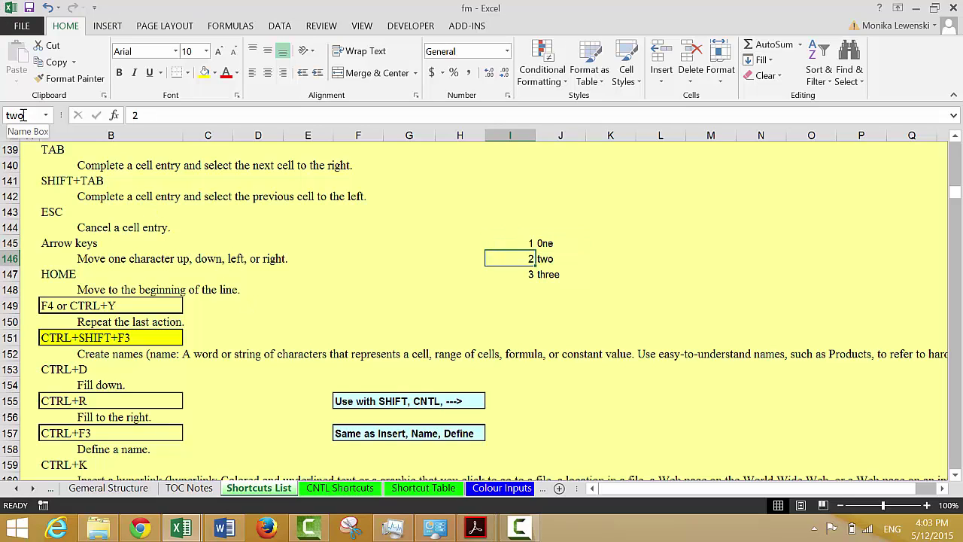
{"action": "key", "text": "Down"}
{"action": "key", "text": "Up"}
{"action": "key", "text": "Up"}
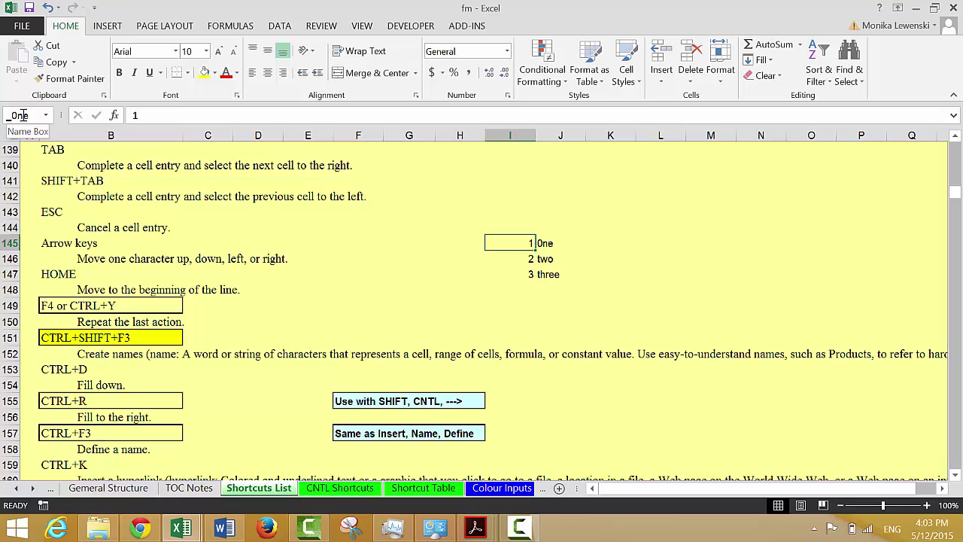
{"action": "key", "text": "Down"}
{"action": "key", "text": "Down"}
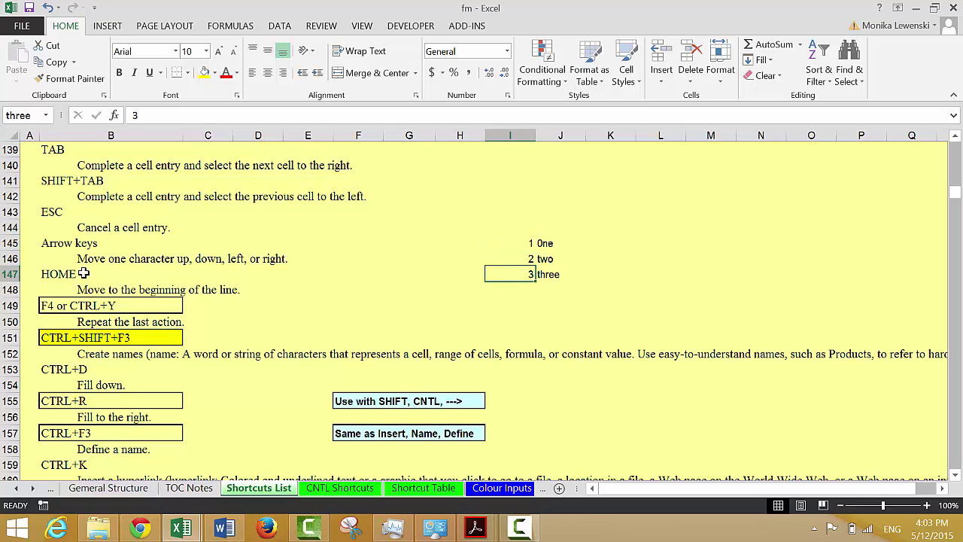
Replace the label in J145 with one
{"action": "key", "text": "Right"}
{"action": "key", "text": "Up"}
{"action": "key", "text": "Up"}
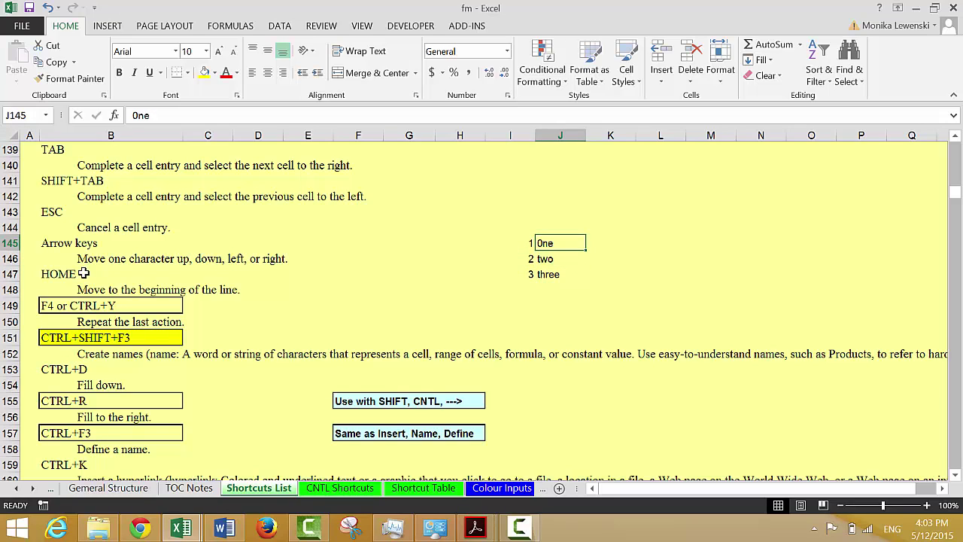
{"action": "type", "text": "one"}
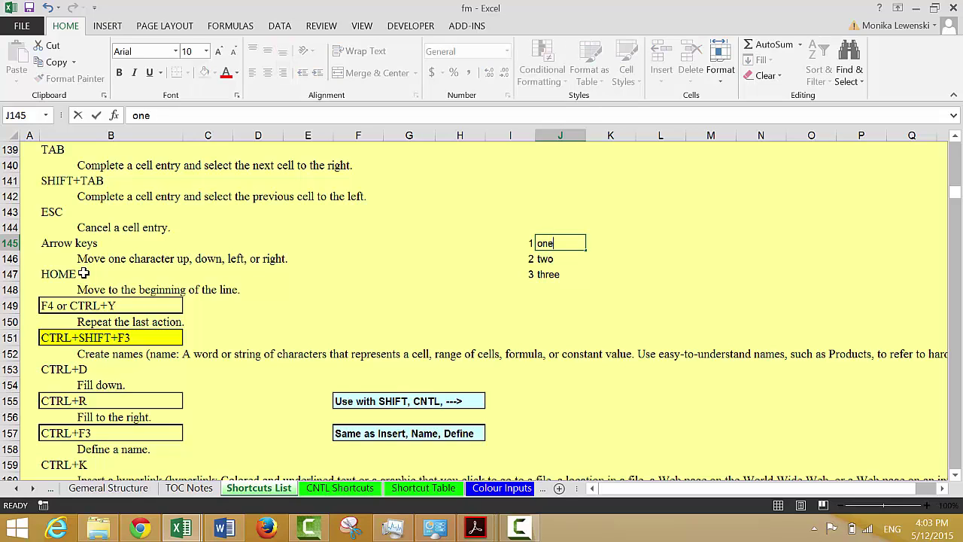
{"action": "key", "text": "Return"}
Create names again for I145:J147 using the corrected labels, with only the right column option enabled
{"action": "key", "text": "Up"}
{"action": "key", "text": "Left"}
{"action": "key", "text": "shift+Right"}
{"action": "key", "text": "shift+Down"}
{"action": "key", "text": "shift+Down"}
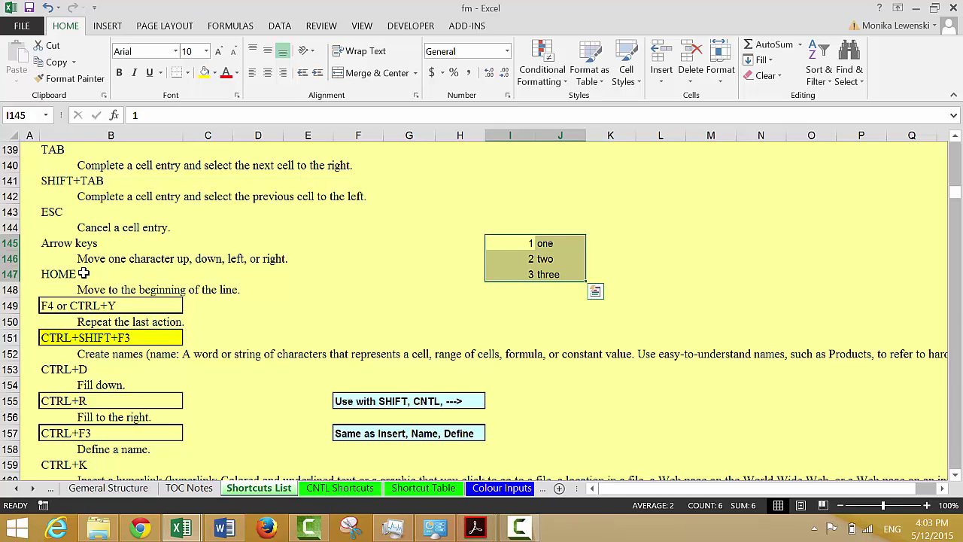
{"action": "key", "text": "ctrl+shift+F3"}
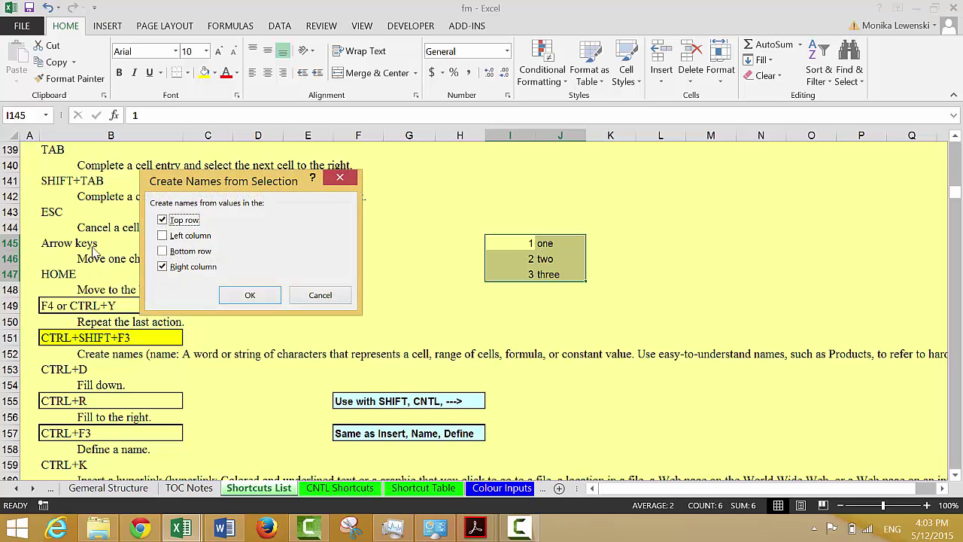
{"action": "left_click", "coordinate": [162, 219]}
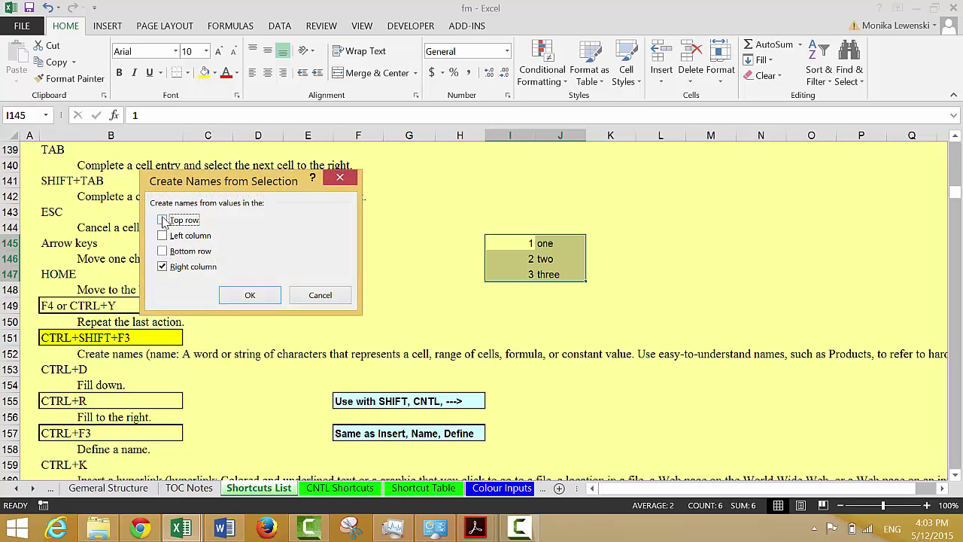
{"action": "left_click", "coordinate": [251, 293]}
Check the name assigned to cell I145 and open the Name Manager
{"action": "key", "text": "Left"}
{"action": "key", "text": "Right"}
{"action": "key", "text": "Right"}
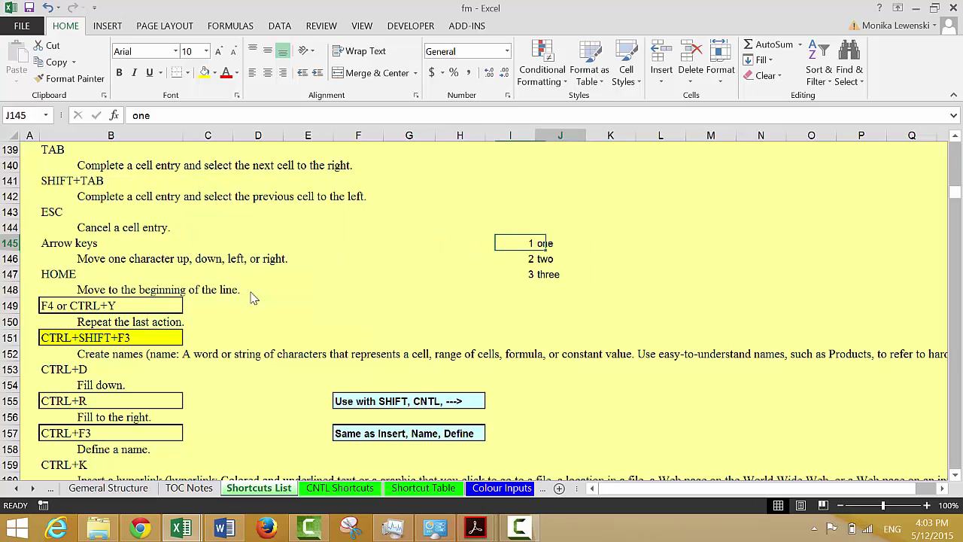
{"action": "key", "text": "Right"}
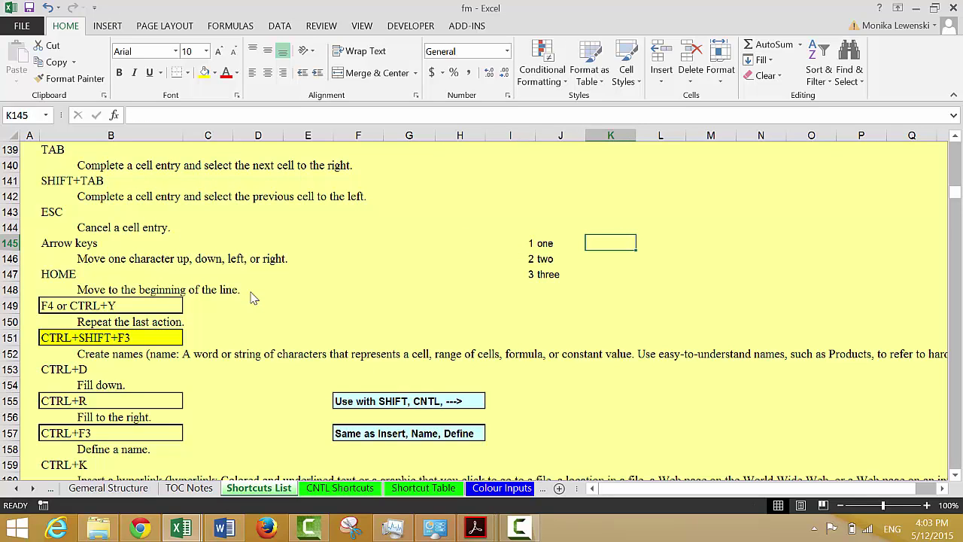
{"action": "key", "text": "Left"}
{"action": "key", "text": "Left"}
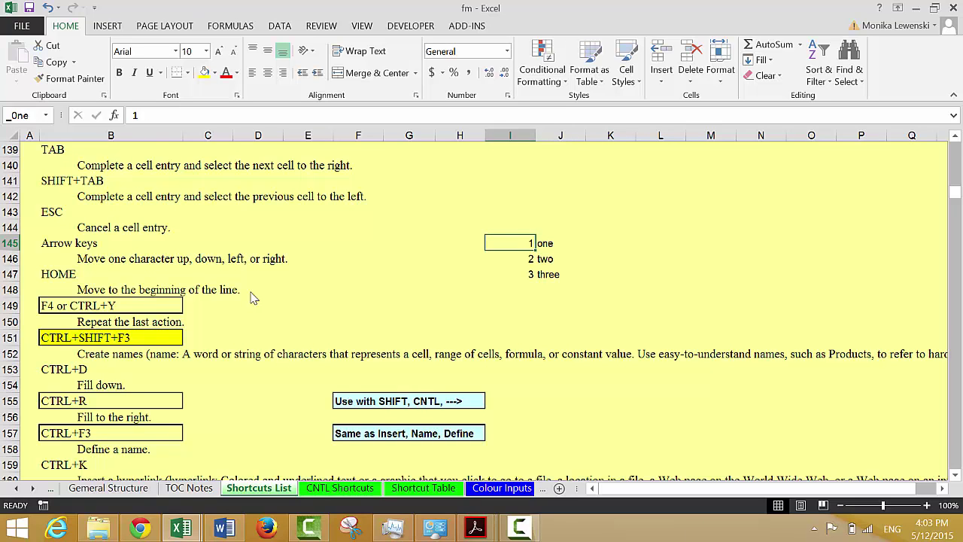
{"action": "key", "text": "ctrl+F3"}
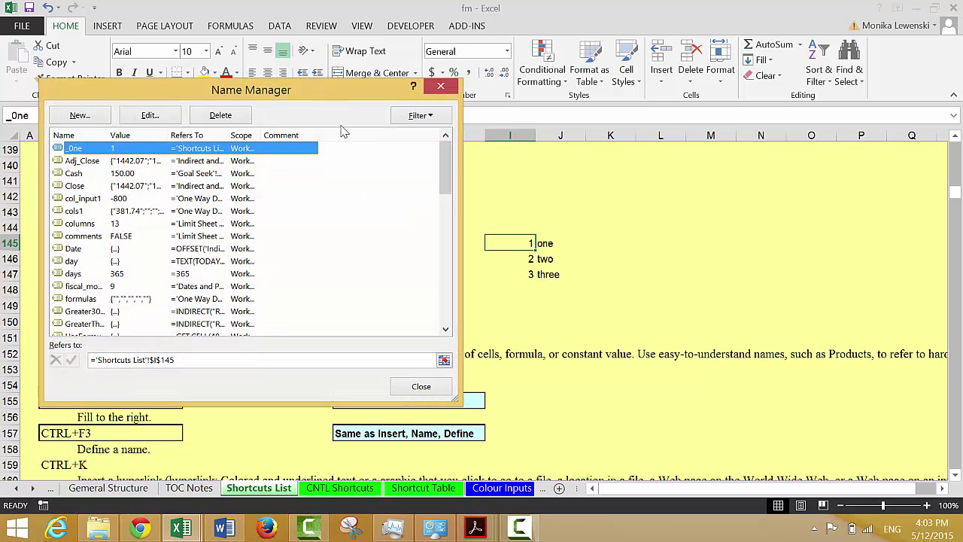
Close the Name Manager and paste the full list of workbook names with their references starting at L145
{"action": "left_click", "coordinate": [440, 89]}
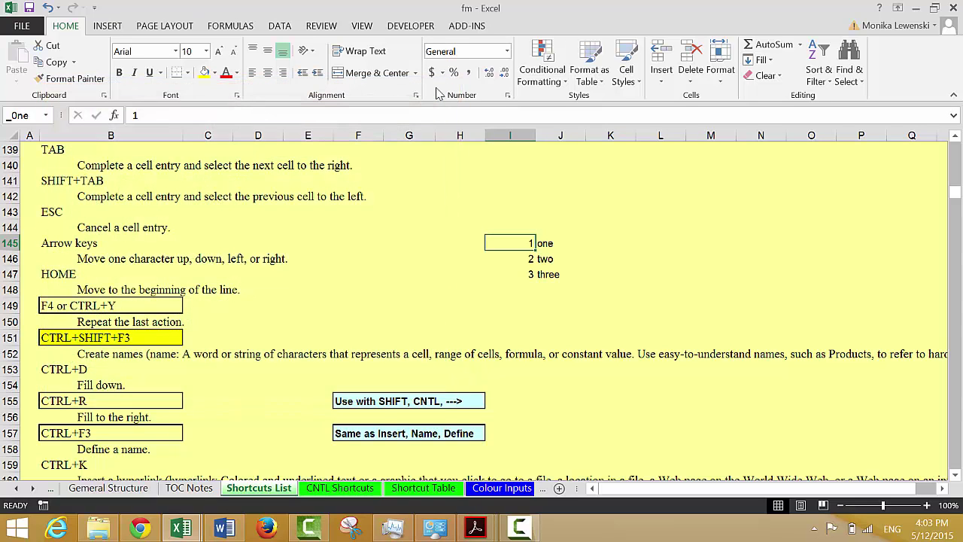
{"action": "key", "text": "Right"}
{"action": "key", "text": "Right"}
{"action": "key", "text": "Right"}
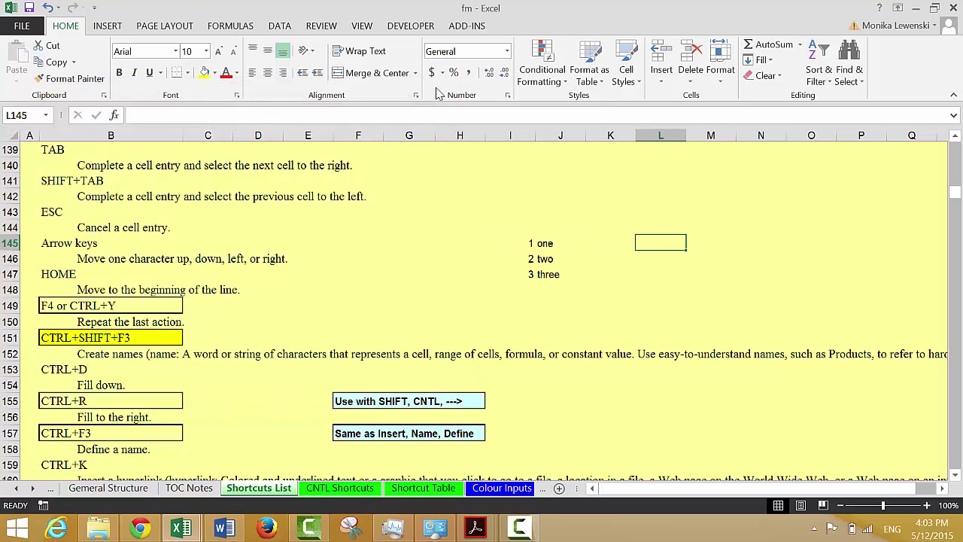
{"action": "key", "text": "F3"}
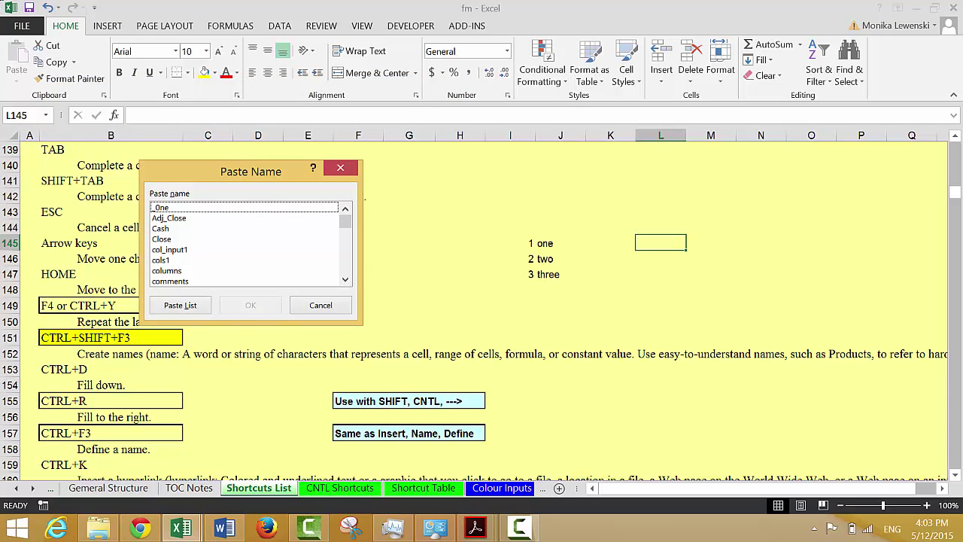
{"action": "left_click", "coordinate": [170, 312]}
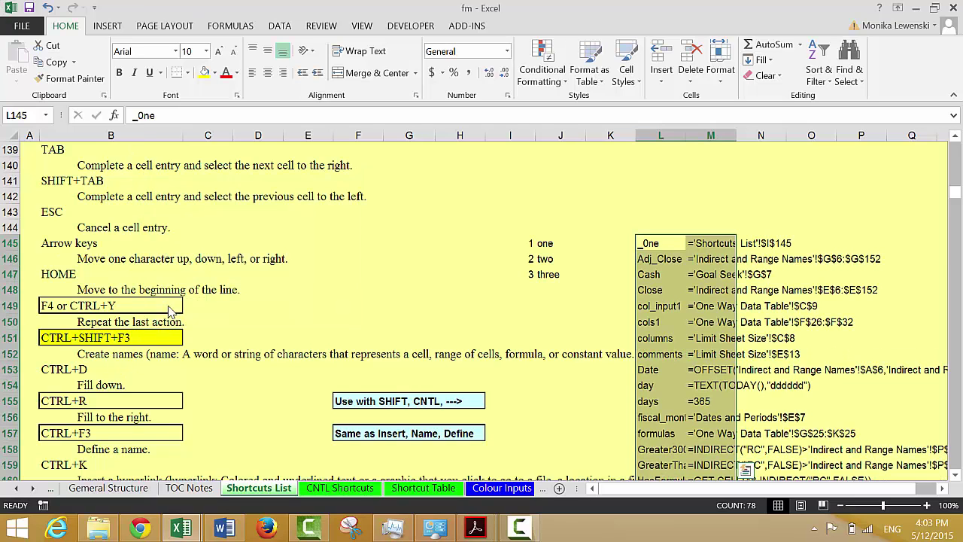
Undo the pasted list of names and return to the label cells in column J
{"action": "key", "text": "ctrl+z"}
{"action": "key", "text": "Left"}
{"action": "key", "text": "Left"}
{"action": "key", "text": "Left"}
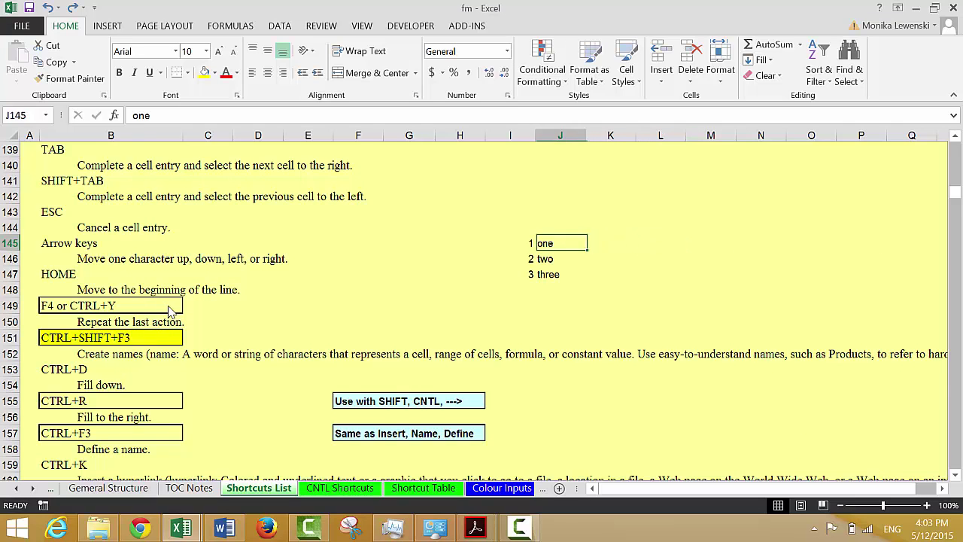
Enter 1 in cell J155, beside the fill-right shortcut entry
{"action": "key", "text": "Down"}
{"action": "key", "text": "Down"}
{"action": "key", "text": "Down"}
{"action": "key", "text": "Down"}
{"action": "key", "text": "Down"}
{"action": "key", "text": "Down"}
{"action": "key", "text": "Down"}
{"action": "key", "text": "Down"}
{"action": "key", "text": "Down"}
{"action": "key", "text": "Down"}
{"action": "key", "text": "Down"}
{"action": "key", "text": "Down"}
{"action": "key", "text": "Down"}
{"action": "key", "text": "Down"}
{"action": "key", "text": "Down"}
{"action": "key", "text": "Down"}
{"action": "key", "text": "Down"}
{"action": "key", "text": "Down"}
{"action": "key", "text": "Down"}
{"action": "key", "text": "Down"}
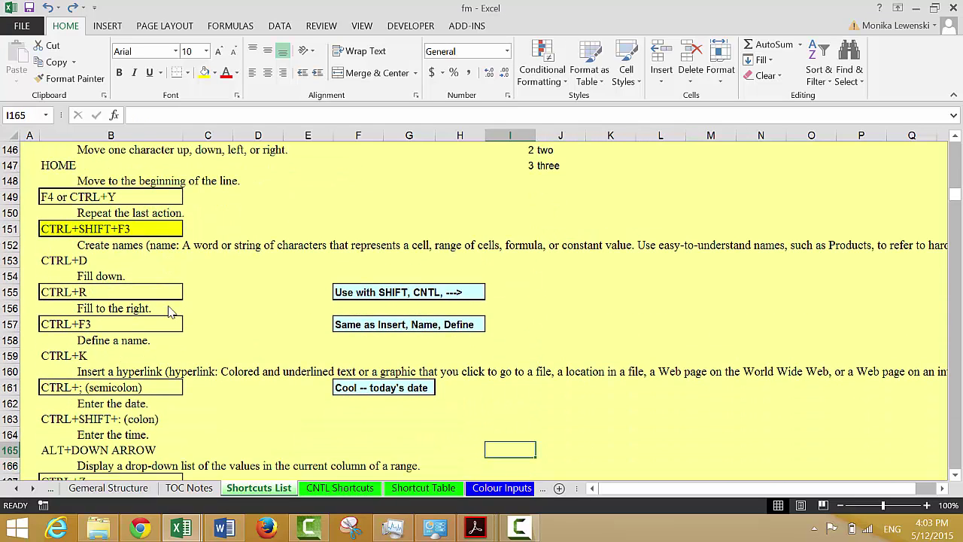
{"action": "key", "text": "Up"}
{"action": "key", "text": "Up"}
{"action": "key", "text": "Up"}
{"action": "key", "text": "Up"}
{"action": "key", "text": "Up"}
{"action": "key", "text": "Up"}
{"action": "key", "text": "Up"}
{"action": "key", "text": "Up"}
{"action": "key", "text": "Up"}
{"action": "key", "text": "Right"}
{"action": "key", "text": "Up"}
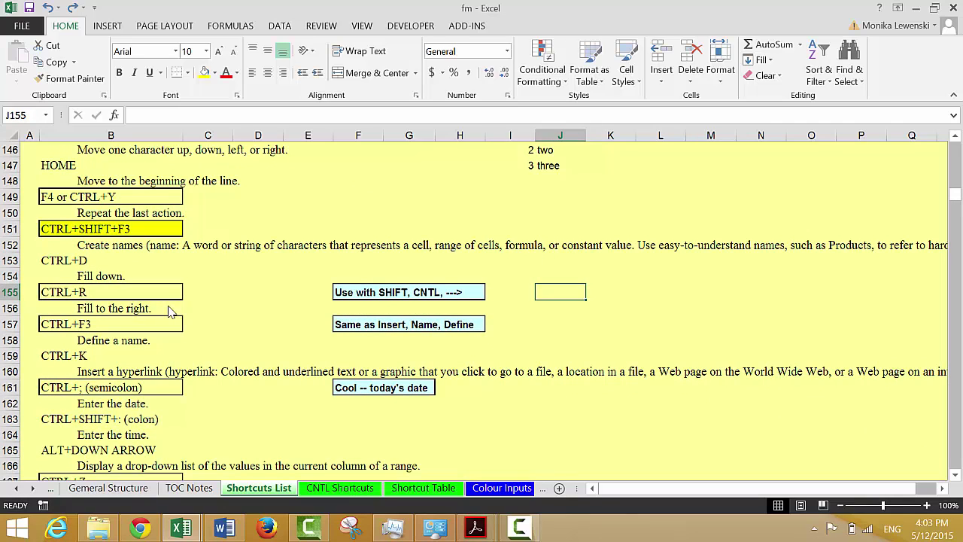
{"action": "type", "text": "1"}
{"action": "key", "text": "ctrl+Return"}
Fill the value in J155 to the right across J155:M155
{"action": "key", "text": "shift+Right"}
{"action": "key", "text": "shift+Right"}
{"action": "key", "text": "shift+Right"}
{"action": "key", "text": "shift+Right"}
{"action": "key", "text": "shift+Left"}
{"action": "key", "text": "shift+Left"}
{"action": "key", "text": "shift+Left"}
{"action": "key", "text": "shift+Left"}
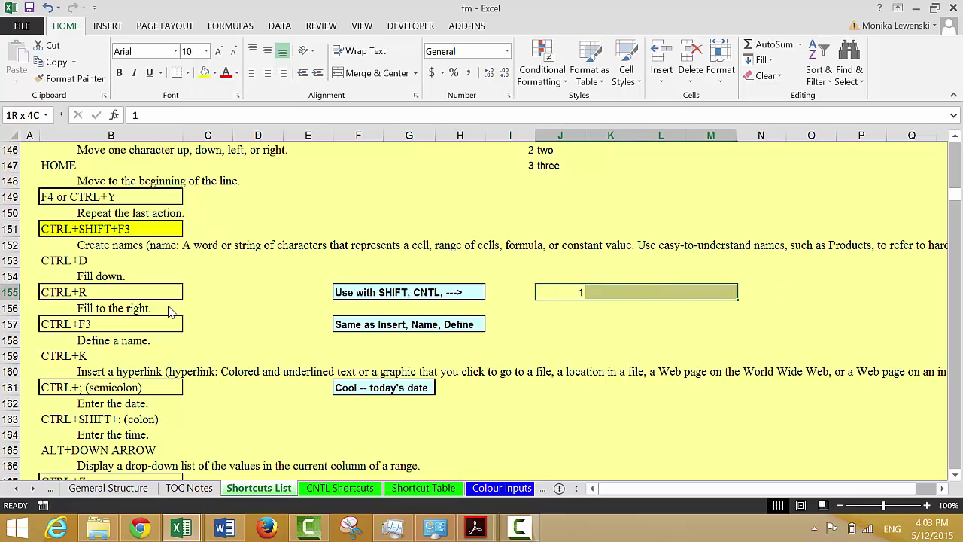
{"action": "key", "text": "shift+Right"}
{"action": "key", "text": "shift+Right"}
{"action": "key", "text": "shift+Right"}
{"action": "key", "text": "ctrl+r"}
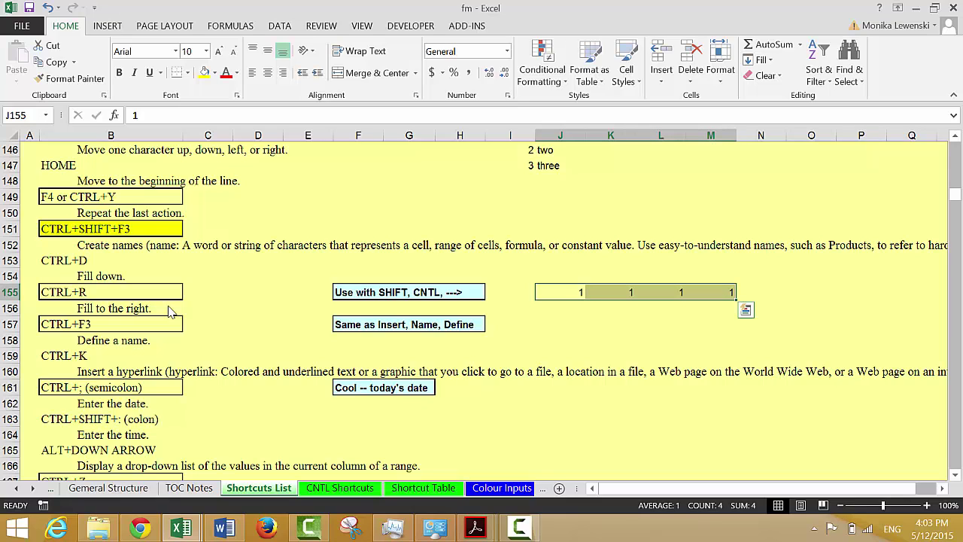
Clear J155:M155 and enter 1 in J155 again
{"action": "key", "text": "Delete"}
{"action": "key", "text": "Left"}
{"action": "key", "text": "Right"}
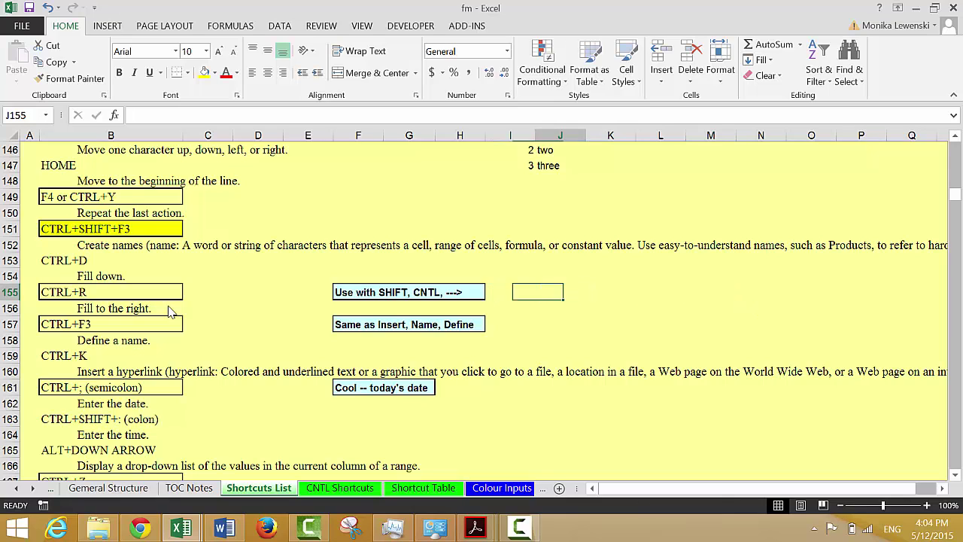
{"action": "type", "text": "1"}
{"action": "key", "text": "Right"}
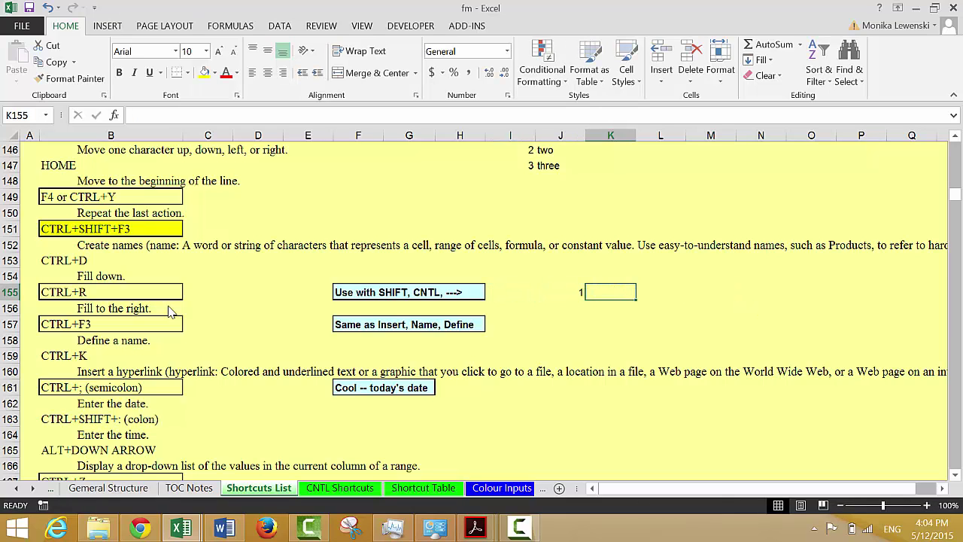
Fill J155:N155 with a series from 1 to 5, starting from the value in J155
{"action": "key", "text": "Left"}
{"action": "key", "text": "shift+Right"}
{"action": "key", "text": "shift+Right"}
{"action": "key", "text": "shift+Right"}
{"action": "key", "text": "shift+Right"}
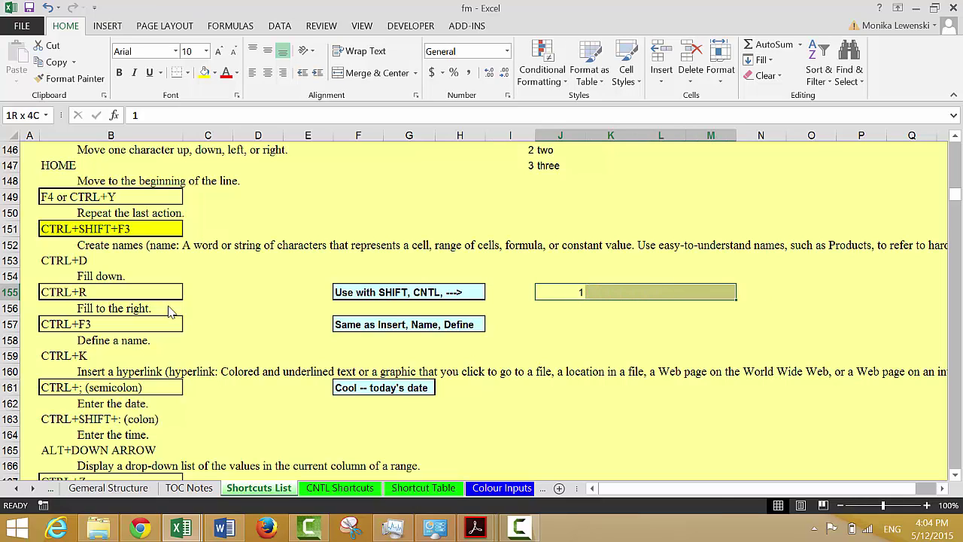
{"action": "key", "text": "alt+e"}
{"action": "key", "text": "i"}
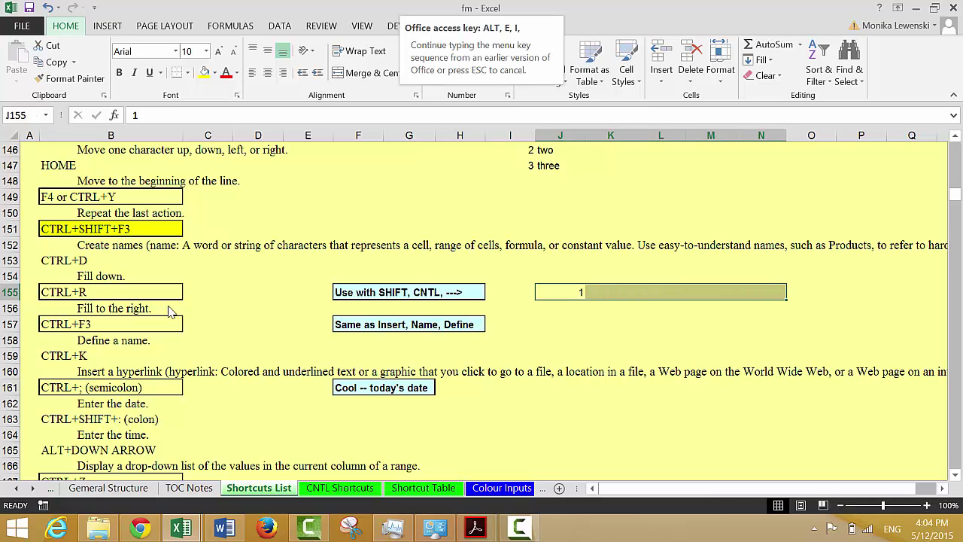
{"action": "key", "text": "s"}
{"action": "key", "text": "Return"}
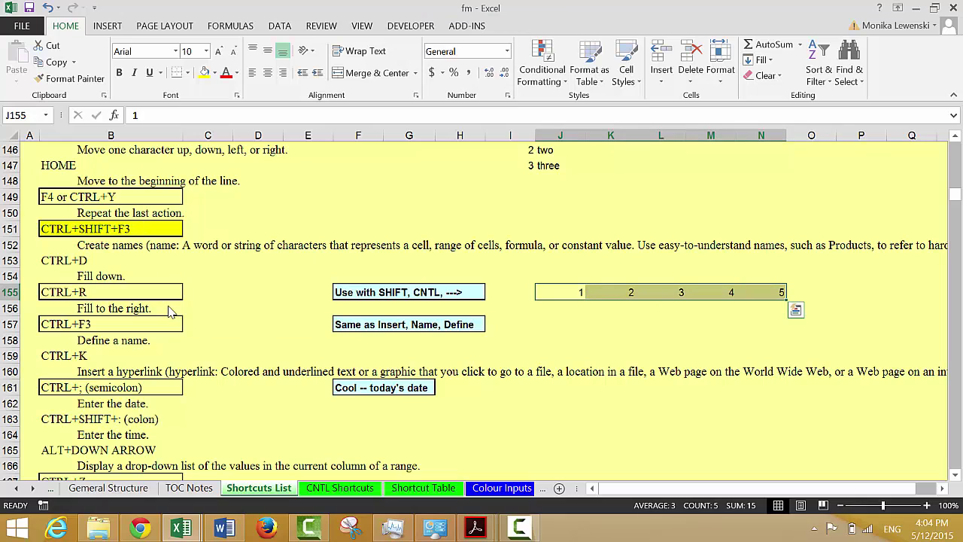
Clear the number series from J155:N155
{"action": "key", "text": "Delete"}
{"action": "key", "text": "Left"}
{"action": "key", "text": "Left"}
{"action": "key", "text": "Left"}
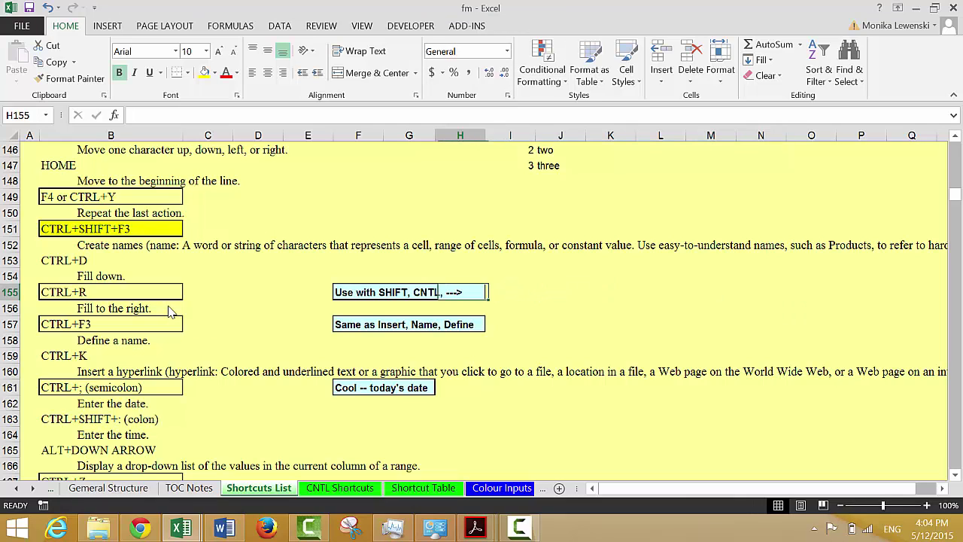
Go to the CTRL+F3 entry in B157, view the defined names in the Name Manager, and close it
{"action": "key", "text": "Down"}
{"action": "key", "text": "Down"}
{"action": "key", "text": "Left"}
{"action": "key", "text": "Left"}
{"action": "key", "text": "Left"}
{"action": "key", "text": "Left"}
{"action": "key", "text": "Left"}
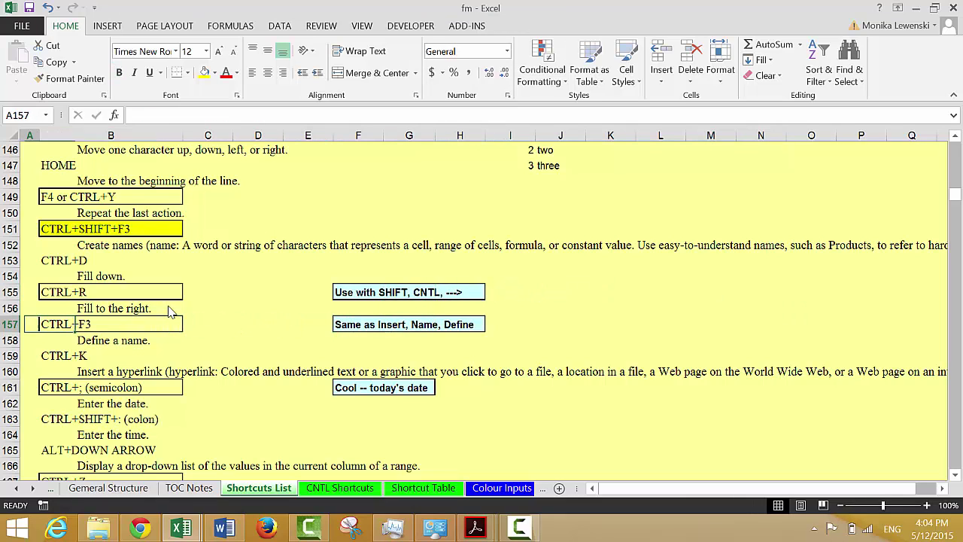
{"action": "key", "text": "Right"}
{"action": "key", "text": "Right"}
{"action": "key", "text": "Right"}
{"action": "key", "text": "Right"}
{"action": "key", "text": "Right"}
{"action": "key", "text": "Left"}
{"action": "key", "text": "Left"}
{"action": "key", "text": "Left"}
{"action": "key", "text": "Left"}
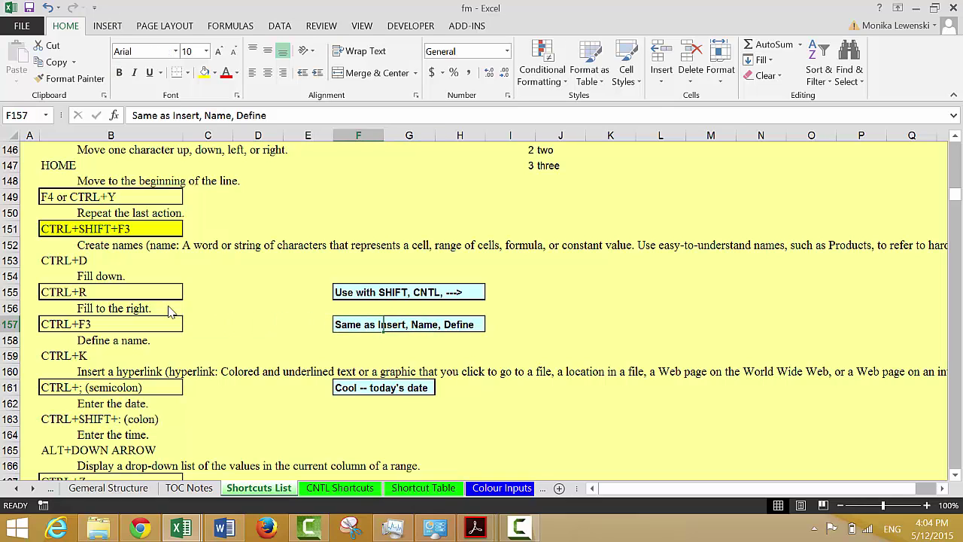
{"action": "key", "text": "Left"}
{"action": "key", "text": "Left"}
{"action": "key", "text": "Right"}
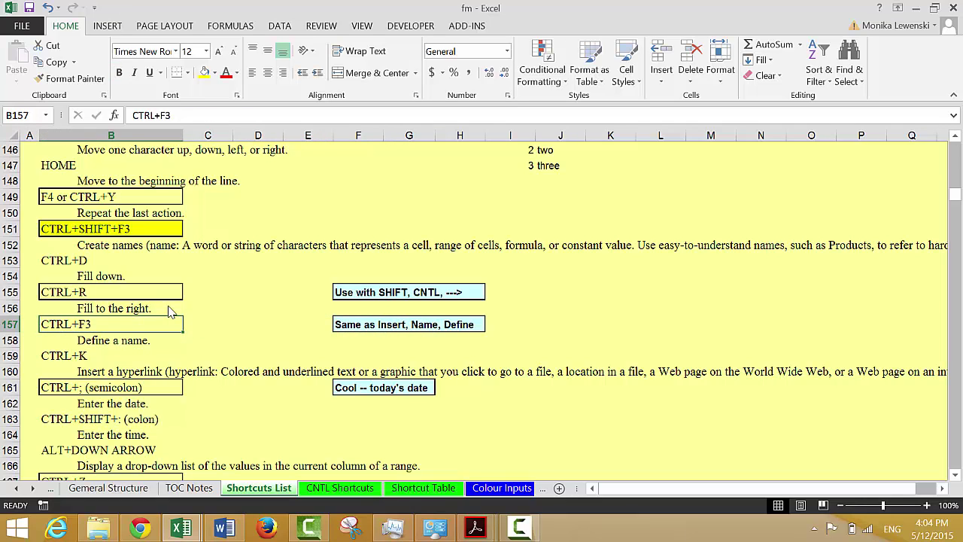
{"action": "key", "text": "ctrl+F3"}
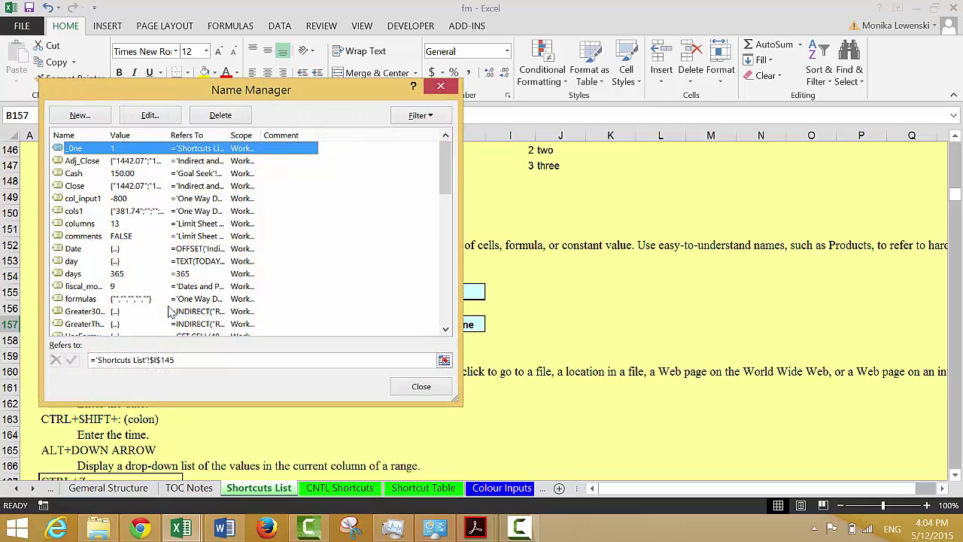
{"action": "left_click", "coordinate": [441, 87]}
Examine the hyperlink, date, time, drop-down list and undo shortcuts listed in rows 159 to 168
{"action": "key", "text": "Down"}
{"action": "key", "text": "Down"}
{"action": "key", "text": "Down"}
{"action": "key", "text": "Down"}
{"action": "key", "text": "Down"}
{"action": "key", "text": "Down"}
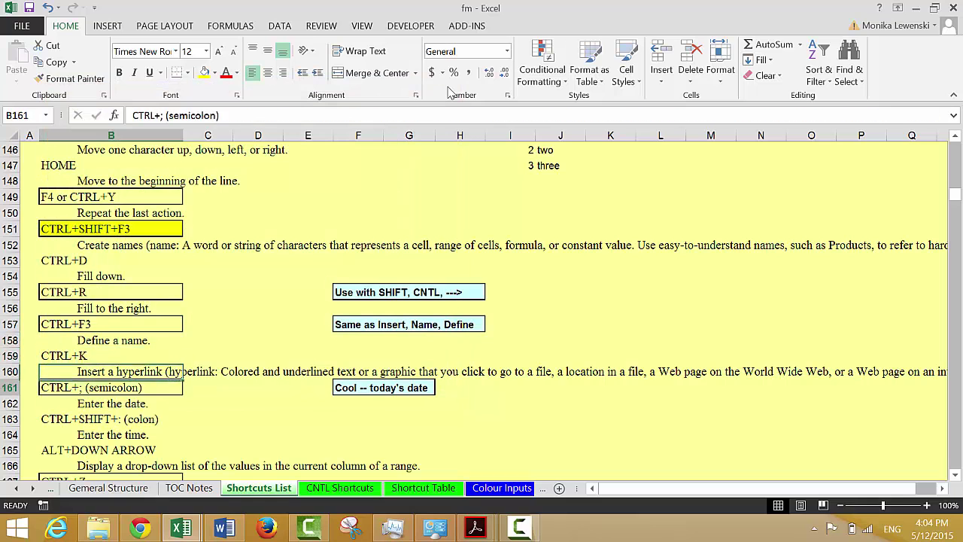
{"action": "key", "text": "Down"}
{"action": "key", "text": "Up"}
{"action": "key", "text": "Up"}
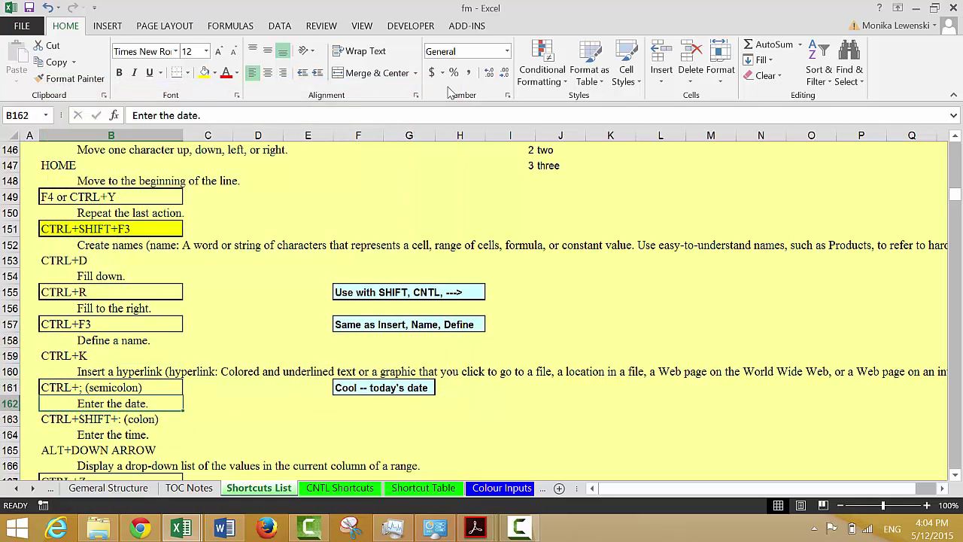
{"action": "key", "text": "Down"}
{"action": "key", "text": "Down"}
{"action": "key", "text": "Down"}
{"action": "key", "text": "Down"}
{"action": "key", "text": "Down"}
{"action": "key", "text": "Down"}
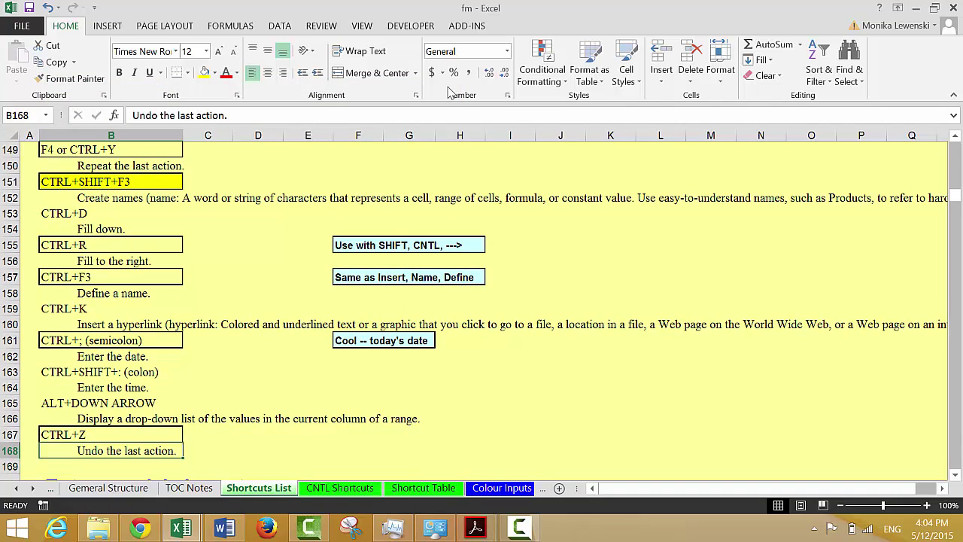
Insert today's date in I161, beside the date shortcut entry, and clear the cell again
{"action": "key", "text": "Up"}
{"action": "key", "text": "Up"}
{"action": "key", "text": "Up"}
{"action": "key", "text": "Up"}
{"action": "key", "text": "Up"}
{"action": "key", "text": "Up"}
{"action": "key", "text": "Up"}
{"action": "key", "text": "Right"}
{"action": "key", "text": "Right"}
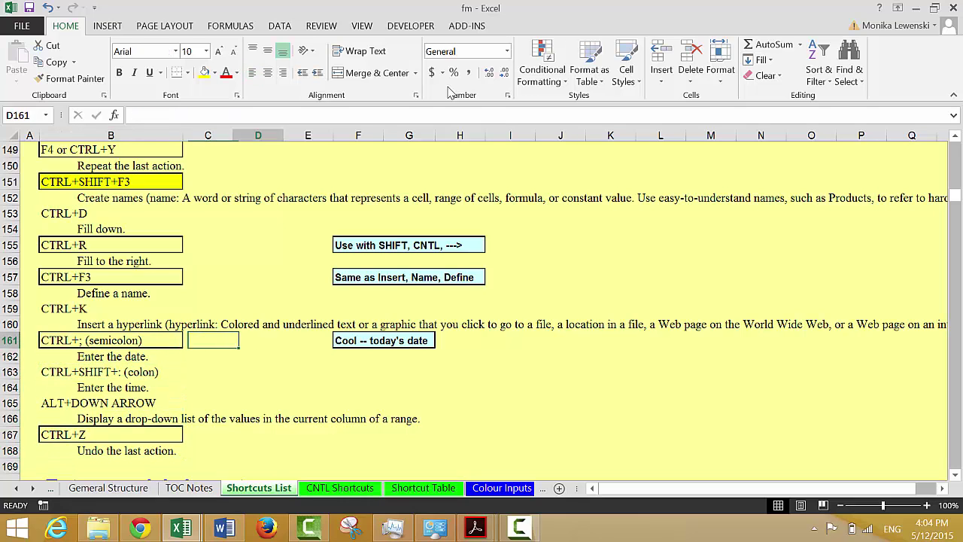
{"action": "key", "text": "Right"}
{"action": "key", "text": "Right"}
{"action": "key", "text": "Right"}
{"action": "key", "text": "Right"}
{"action": "key", "text": "Right"}
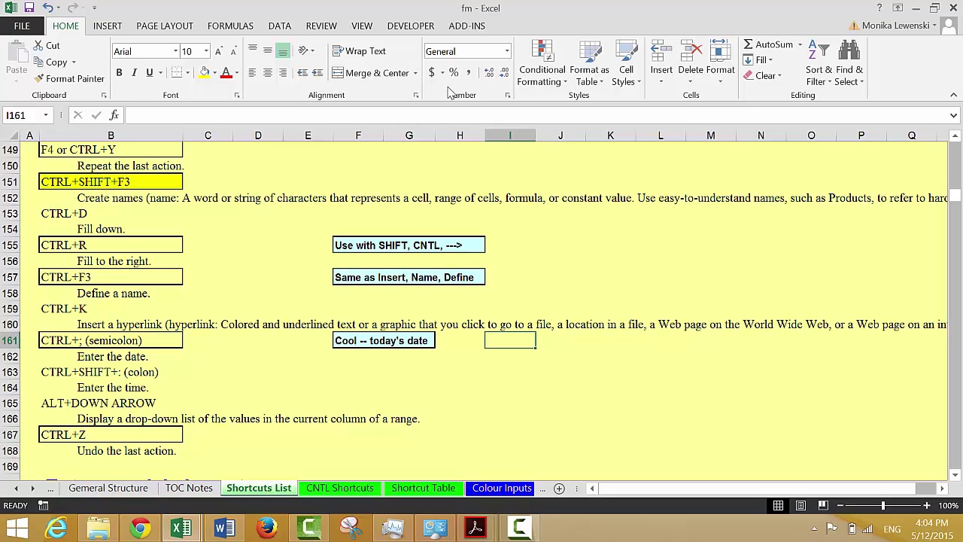
{"action": "key", "text": "ctrl+semicolon"}
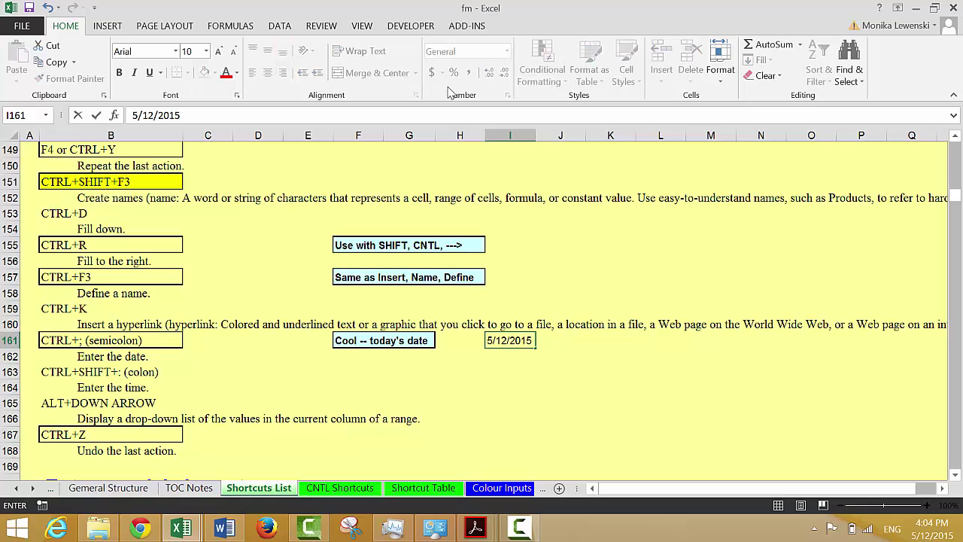
{"action": "key", "text": "ctrl+Return"}
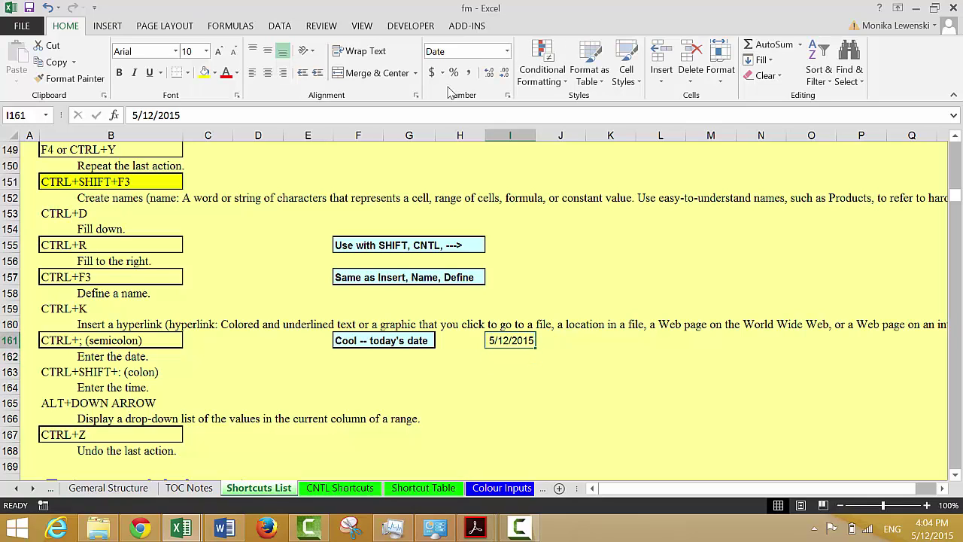
{"action": "key", "text": "Delete"}
{"action": "key", "text": "Return"}
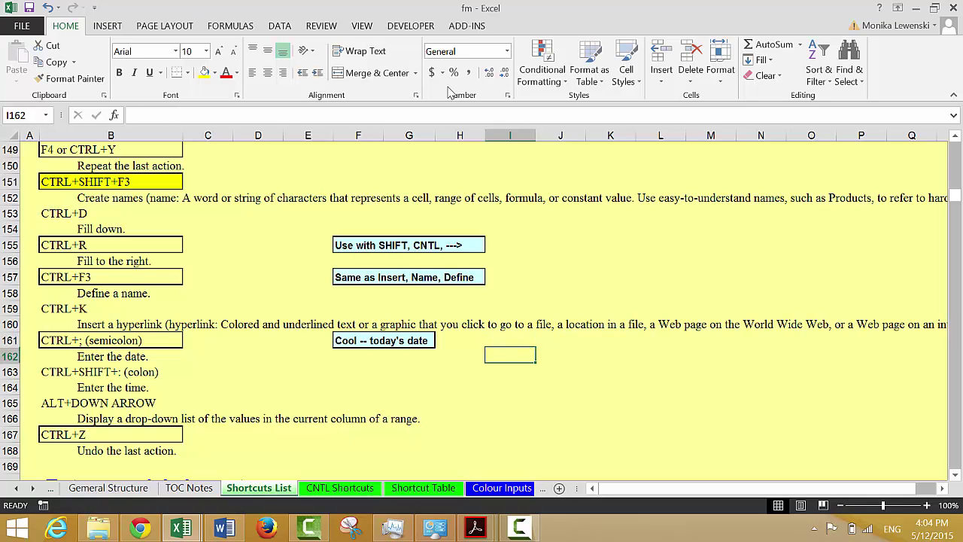
Examine the special character shortcuts and the Enter and calculate formulas section further down the list
{"action": "key", "text": "Down"}
{"action": "key", "text": "Down"}
{"action": "key", "text": "Down"}
{"action": "key", "text": "Down"}
{"action": "key", "text": "Down"}
{"action": "key", "text": "Down"}
{"action": "key", "text": "Down"}
{"action": "key", "text": "Down"}
{"action": "key", "text": "Down"}
{"action": "key", "text": "Down"}
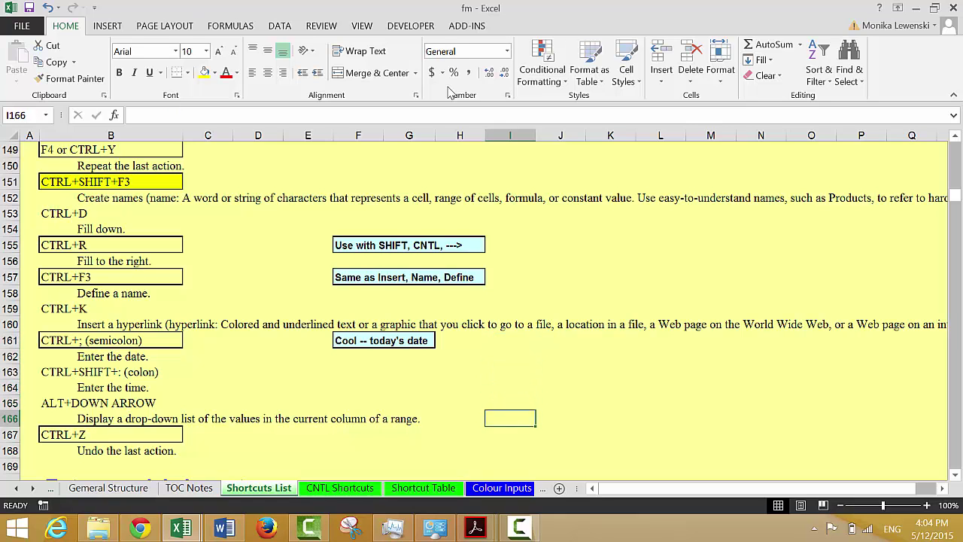
{"action": "key", "text": "Down"}
{"action": "key", "text": "Down"}
{"action": "key", "text": "Down"}
{"action": "key", "text": "Down"}
{"action": "key", "text": "Down"}
{"action": "key", "text": "Down"}
{"action": "key", "text": "Down"}
{"action": "key", "text": "Down"}
{"action": "key", "text": "Down"}
{"action": "key", "text": "Down"}
{"action": "key", "text": "Down"}
{"action": "key", "text": "Down"}
{"action": "key", "text": "Down"}
{"action": "key", "text": "Down"}
{"action": "key", "text": "Down"}
{"action": "key", "text": "Down"}
{"action": "key", "text": "Down"}
{"action": "key", "text": "Down"}
{"action": "key", "text": "Down"}
{"action": "key", "text": "Down"}
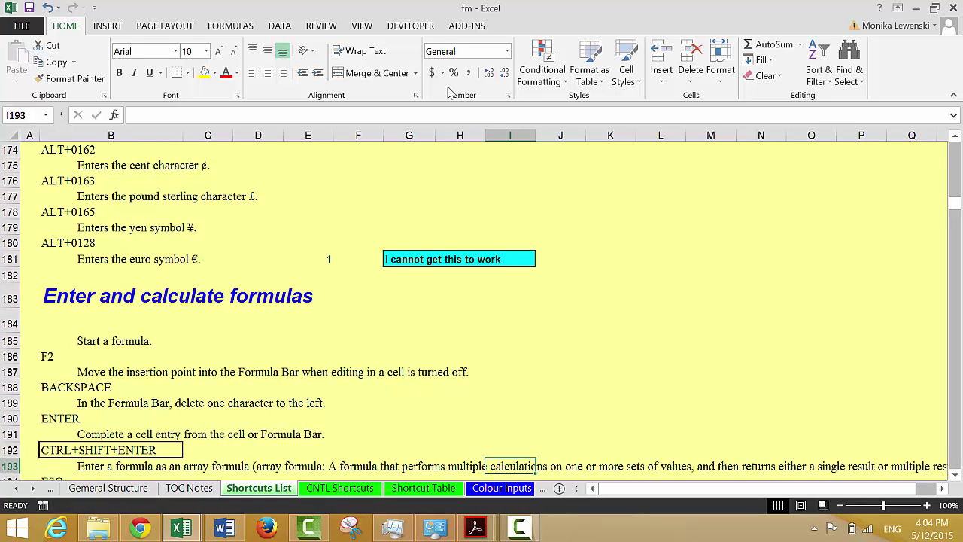
Examine the first shortcuts in the Enter and calculate formulas section, from the formula start entry to SHIFT+F3
{"action": "key", "text": "Up"}
{"action": "key", "text": "Up"}
{"action": "key", "text": "Up"}
{"action": "key", "text": "Up"}
{"action": "key", "text": "Up"}
{"action": "key", "text": "Up"}
{"action": "key", "text": "Up"}
{"action": "key", "text": "Up"}
{"action": "key", "text": "Up"}
{"action": "key", "text": "Up"}
{"action": "key", "text": "Up"}
{"action": "key", "text": "Up"}
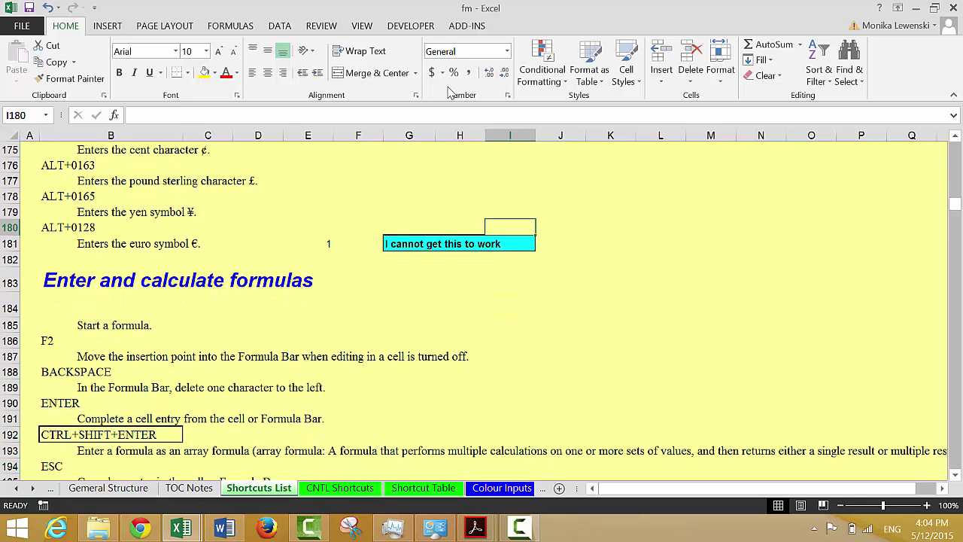
{"action": "key", "text": "Down"}
{"action": "key", "text": "Down"}
{"action": "key", "text": "Down"}
{"action": "key", "text": "Down"}
{"action": "key", "text": "Down"}
{"action": "key", "text": "Down"}
{"action": "key", "text": "Down"}
{"action": "key", "text": "Down"}
{"action": "key", "text": "Down"}
{"action": "key", "text": "Down"}
{"action": "key", "text": "Down"}
{"action": "key", "text": "Down"}
{"action": "key", "text": "Down"}
{"action": "key", "text": "Down"}
{"action": "key", "text": "Down"}
{"action": "key", "text": "Down"}
{"action": "key", "text": "Down"}
{"action": "key", "text": "Down"}
{"action": "key", "text": "Up"}
{"action": "key", "text": "Up"}
{"action": "key", "text": "Up"}
{"action": "key", "text": "Up"}
{"action": "key", "text": "Up"}
{"action": "key", "text": "Up"}
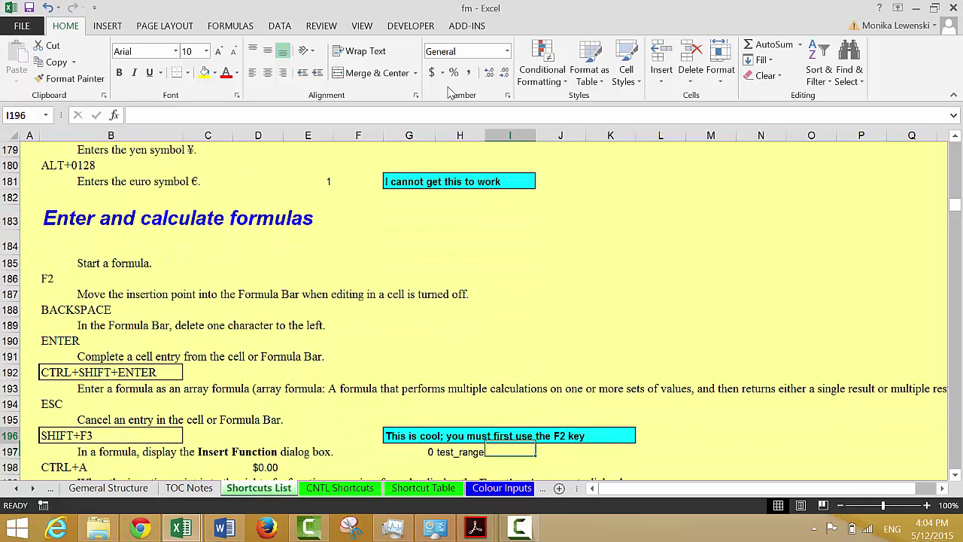
{"action": "key", "text": "Up"}
{"action": "key", "text": "Up"}
{"action": "key", "text": "Down"}
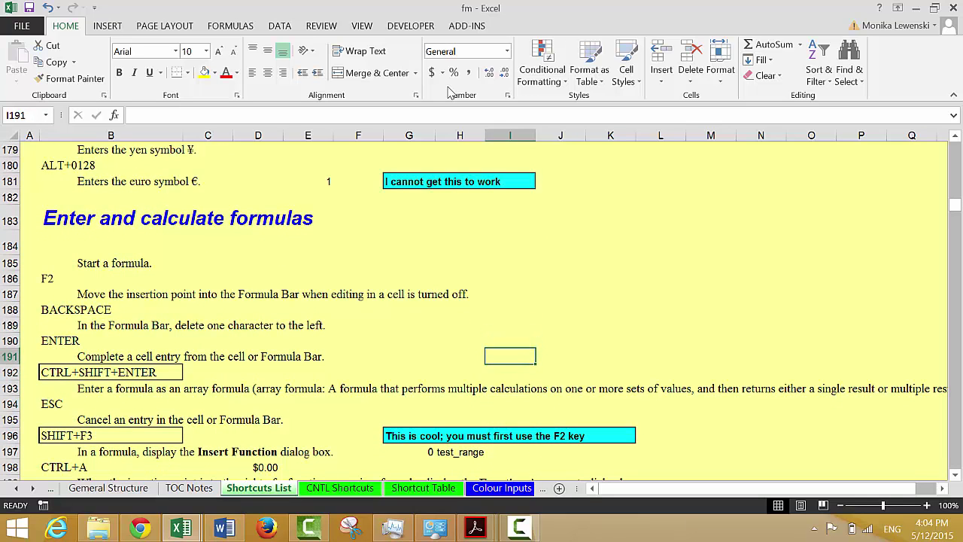
Examine the function argument and F3 defined name shortcuts in rows 198 to 203, then return to the array formula entry in row 193
{"action": "key", "text": "Down"}
{"action": "key", "text": "Down"}
{"action": "key", "text": "Down"}
{"action": "key", "text": "Down"}
{"action": "key", "text": "Down"}
{"action": "key", "text": "Down"}
{"action": "key", "text": "Down"}
{"action": "key", "text": "Down"}
{"action": "key", "text": "Down"}
{"action": "key", "text": "Down"}
{"action": "key", "text": "Down"}
{"action": "key", "text": "Down"}
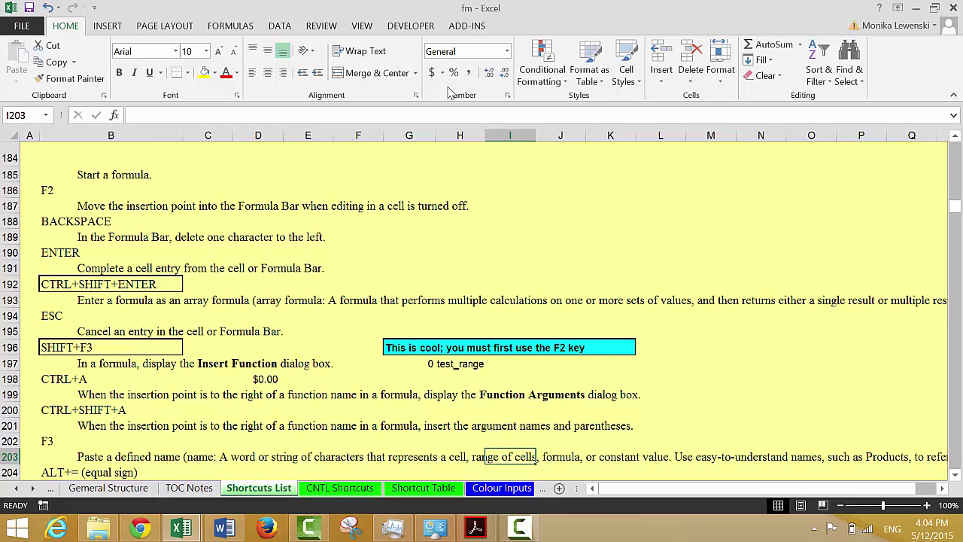
{"action": "key", "text": "Up"}
{"action": "key", "text": "Up"}
{"action": "key", "text": "Up"}
{"action": "key", "text": "Up"}
{"action": "key", "text": "Up"}
{"action": "key", "text": "Up"}
{"action": "key", "text": "Up"}
{"action": "key", "text": "Up"}
{"action": "key", "text": "Up"}
{"action": "key", "text": "Up"}
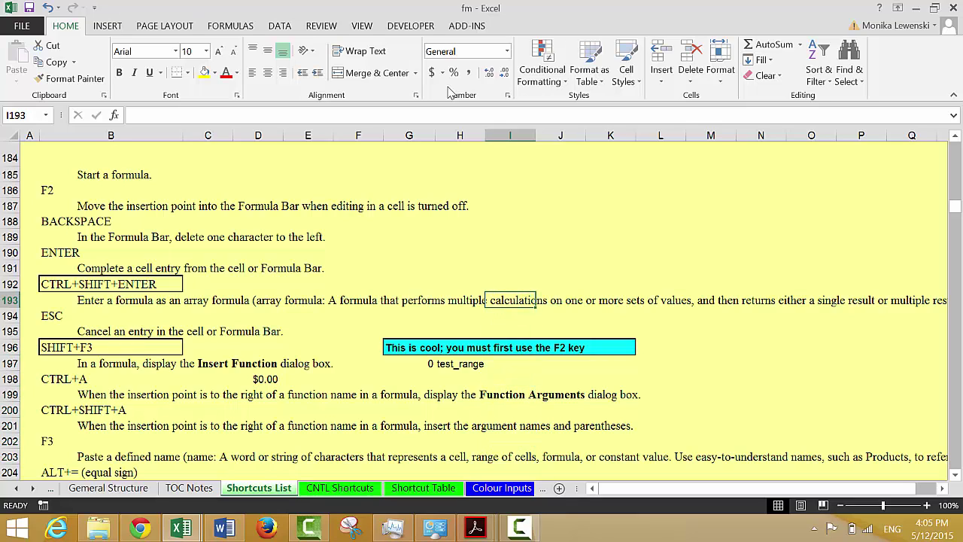
Go to the empty cell M196 in the SHIFT+F3 row, view the Insert Function dialog, and cancel it
{"action": "key", "text": "Down"}
{"action": "key", "text": "Down"}
{"action": "key", "text": "Down"}
{"action": "key", "text": "Right"}
{"action": "key", "text": "Right"}
{"action": "key", "text": "Right"}
{"action": "key", "text": "Right"}
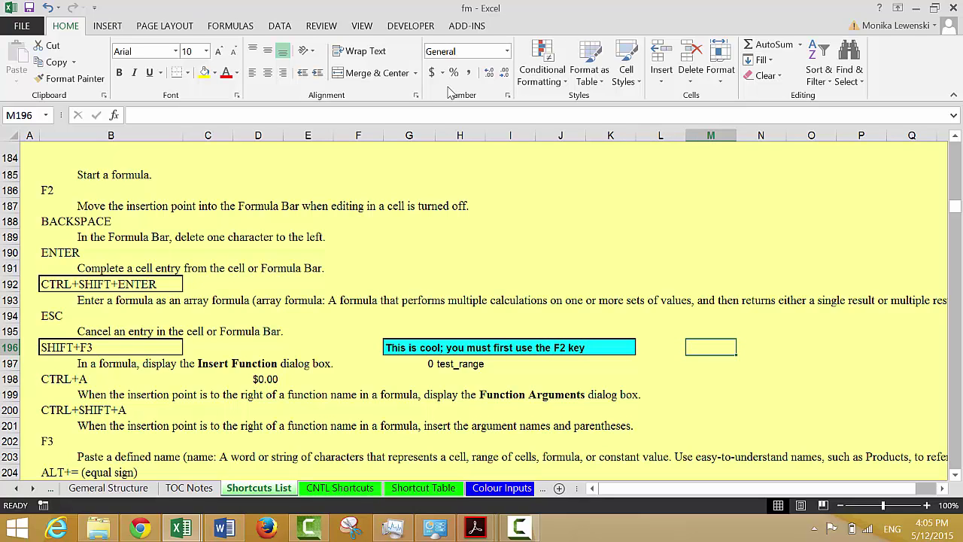
{"action": "key", "text": "shift+F3"}
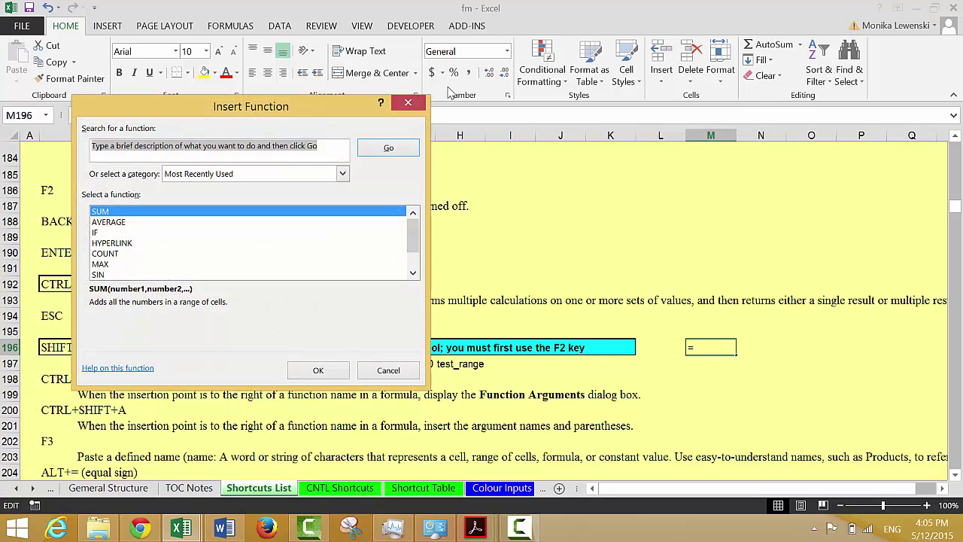
{"action": "key", "text": "Escape"}
{"action": "key", "text": "Left"}
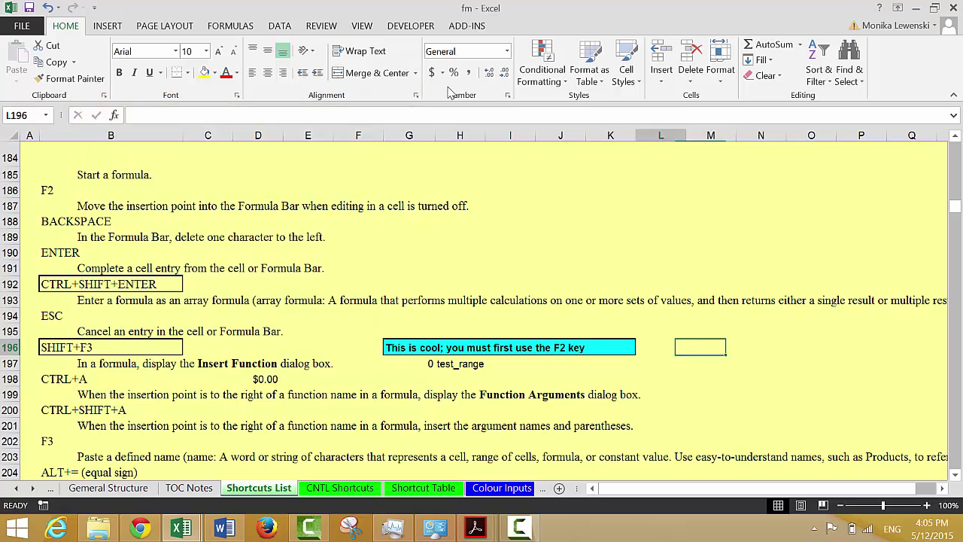
Put M196 into edit mode, view the Insert Function dialog from there, and cancel without inserting a function
{"action": "key", "text": "Right"}
{"action": "key", "text": "F2"}
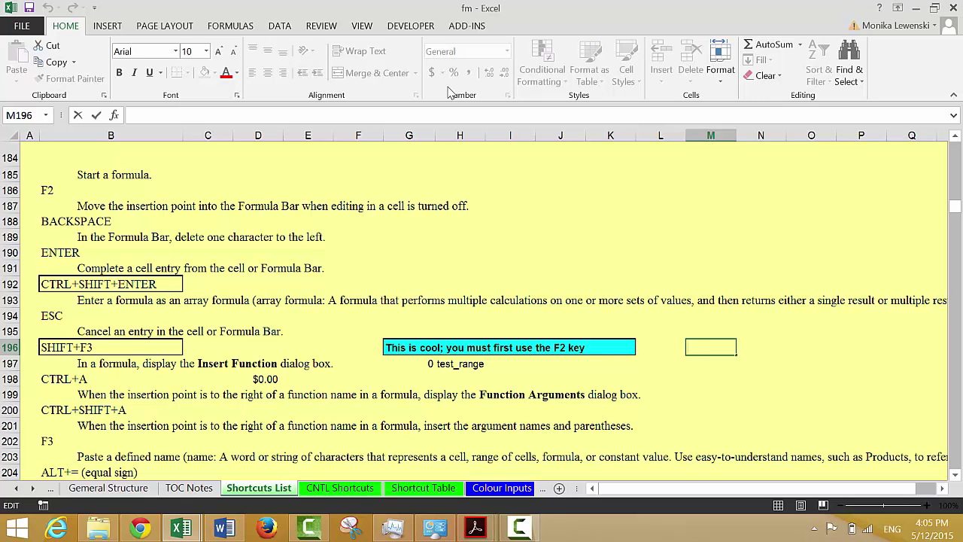
{"action": "key", "text": "shift+F3"}
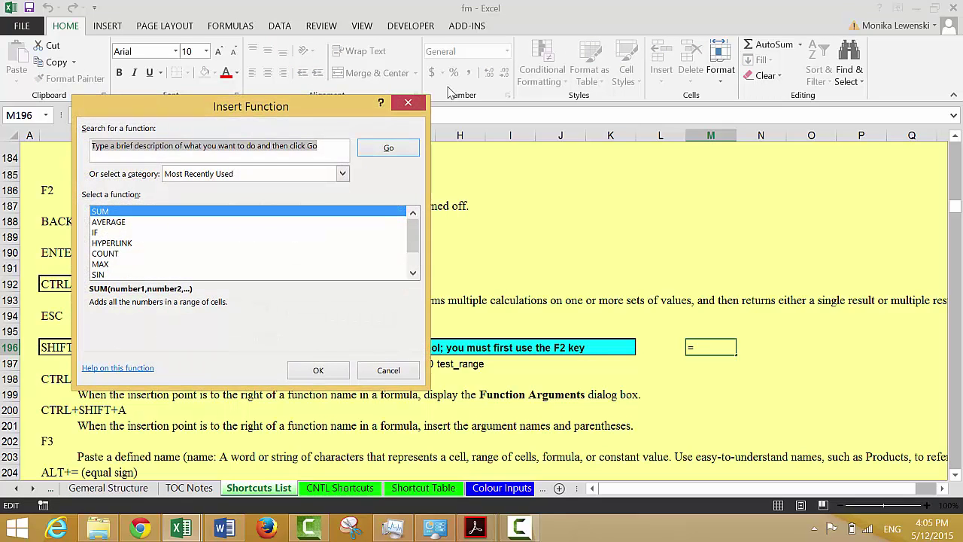
{"action": "key", "text": "Escape"}
{"action": "key", "text": "Left"}
{"action": "key", "text": "Left"}
{"action": "key", "text": "Down"}
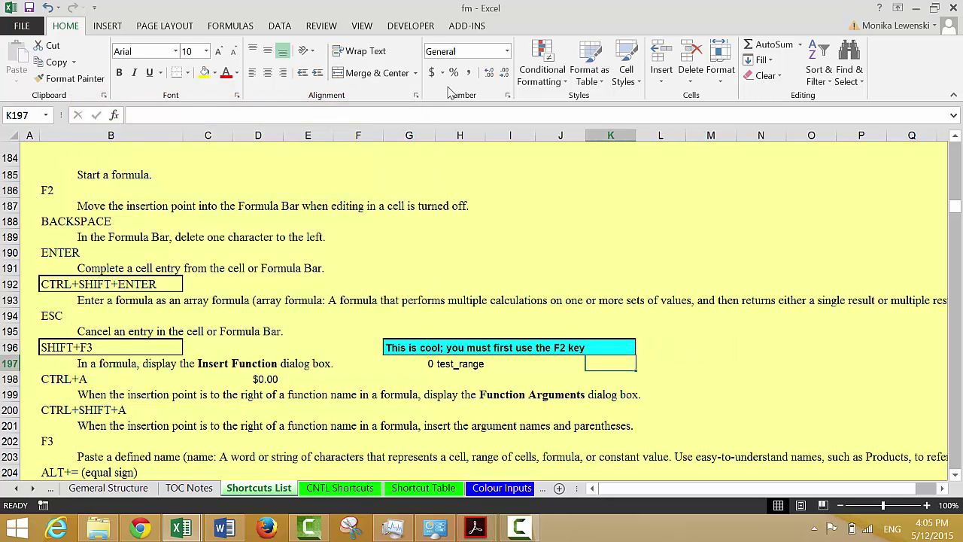
Examine the remaining formula calculation shortcuts and the start of the Edit data section, down to row 234
{"action": "key", "text": "Down"}
{"action": "key", "text": "Down"}
{"action": "key", "text": "Down"}
{"action": "key", "text": "Down"}
{"action": "key", "text": "Down"}
{"action": "key", "text": "Down"}
{"action": "key", "text": "Down"}
{"action": "key", "text": "Down"}
{"action": "key", "text": "Down"}
{"action": "key", "text": "Down"}
{"action": "key", "text": "Down"}
{"action": "key", "text": "Down"}
{"action": "key", "text": "Down"}
{"action": "key", "text": "Down"}
{"action": "key", "text": "Down"}
{"action": "key", "text": "Down"}
{"action": "key", "text": "Down"}
{"action": "key", "text": "Down"}
{"action": "key", "text": "Down"}
{"action": "key", "text": "Down"}
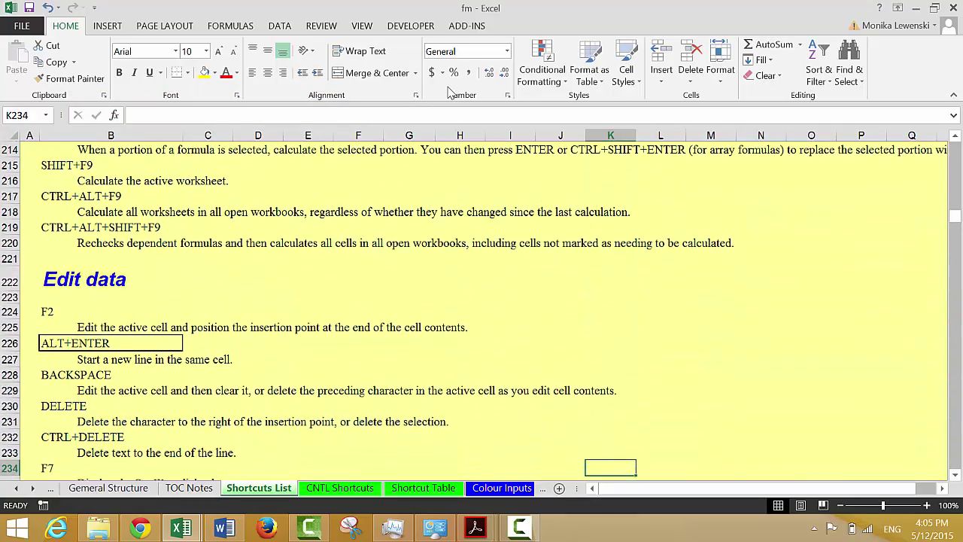
Examine the Edit data shortcuts in rows 229 to 245, including the spelling, cell comment and undo entries
{"action": "key", "text": "Down"}
{"action": "key", "text": "Down"}
{"action": "key", "text": "Down"}
{"action": "key", "text": "Down"}
{"action": "key", "text": "Down"}
{"action": "key", "text": "Down"}
{"action": "key", "text": "Down"}
{"action": "key", "text": "Down"}
{"action": "key", "text": "Down"}
{"action": "key", "text": "Down"}
{"action": "key", "text": "Down"}
{"action": "key", "text": "Down"}
{"action": "key", "text": "Down"}
{"action": "key", "text": "Down"}
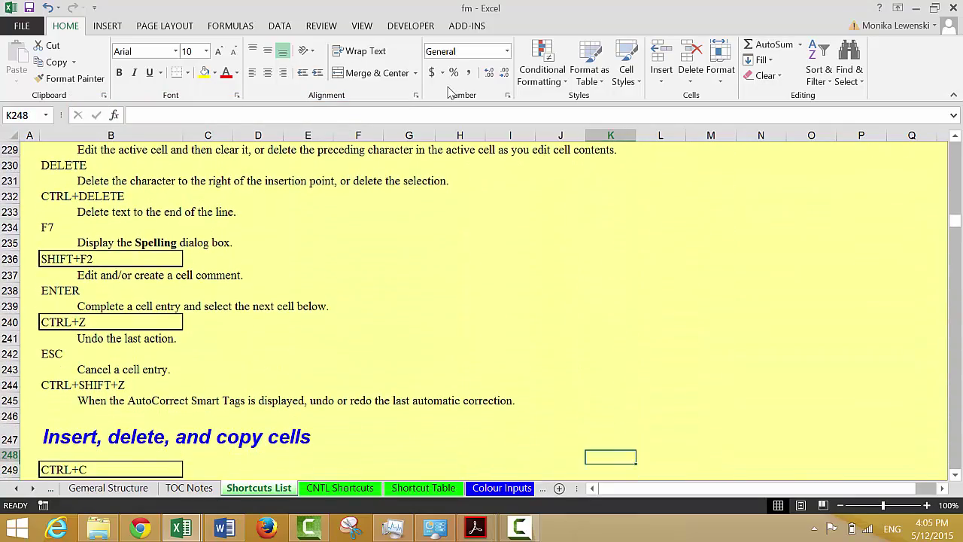
{"action": "key", "text": "Up"}
{"action": "key", "text": "Up"}
{"action": "key", "text": "Up"}
{"action": "key", "text": "Up"}
{"action": "key", "text": "Up"}
{"action": "key", "text": "Up"}
{"action": "key", "text": "Up"}
{"action": "key", "text": "Up"}
{"action": "key", "text": "Up"}
{"action": "key", "text": "Up"}
{"action": "key", "text": "Up"}
{"action": "key", "text": "Up"}
{"action": "key", "text": "Up"}
{"action": "key", "text": "Up"}
{"action": "key", "text": "Up"}
{"action": "key", "text": "Down"}
{"action": "key", "text": "Down"}
{"action": "key", "text": "Down"}
{"action": "key", "text": "Down"}
{"action": "key", "text": "Down"}
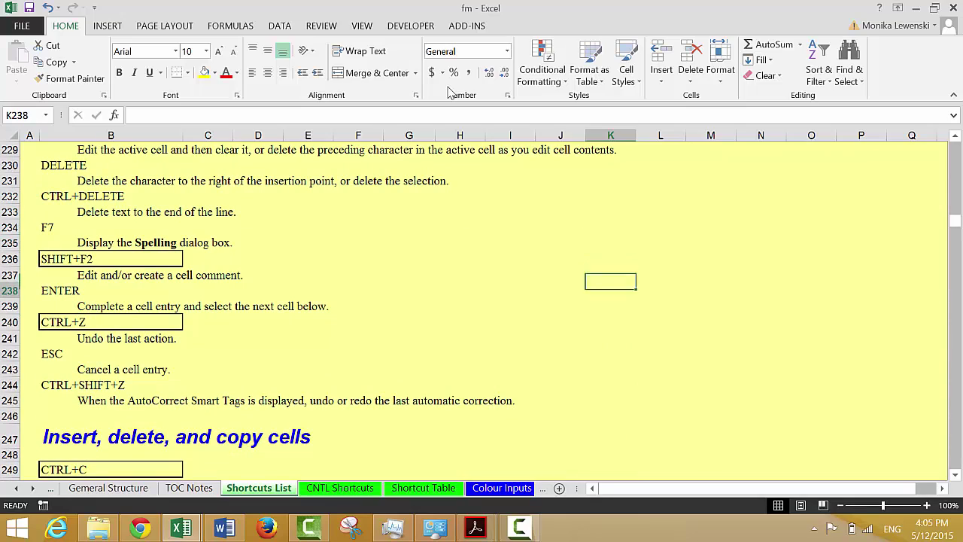
Examine the Insert, delete, and copy cells shortcuts in rows 249 to 262, down to the Format data heading
{"action": "key", "text": "Down"}
{"action": "key", "text": "Down"}
{"action": "key", "text": "Down"}
{"action": "key", "text": "Down"}
{"action": "key", "text": "Down"}
{"action": "key", "text": "Down"}
{"action": "key", "text": "Down"}
{"action": "key", "text": "Down"}
{"action": "key", "text": "Down"}
{"action": "key", "text": "Down"}
{"action": "key", "text": "Down"}
{"action": "key", "text": "Down"}
{"action": "key", "text": "Down"}
{"action": "key", "text": "Down"}
{"action": "key", "text": "Down"}
{"action": "key", "text": "Down"}
{"action": "key", "text": "Down"}
{"action": "key", "text": "Down"}
{"action": "key", "text": "Down"}
{"action": "key", "text": "Down"}
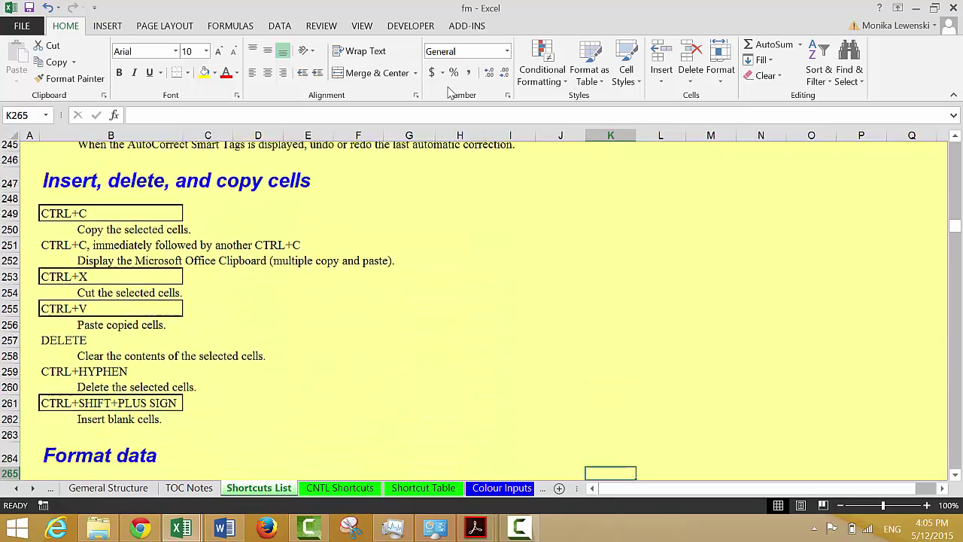
Examine the Format data shortcuts in rows 264 to 303, down to the heading about the Border tab
{"action": "key", "text": "Down"}
{"action": "key", "text": "Down"}
{"action": "key", "text": "Down"}
{"action": "key", "text": "Down"}
{"action": "key", "text": "Down"}
{"action": "key", "text": "Down"}
{"action": "key", "text": "Down"}
{"action": "key", "text": "Down"}
{"action": "key", "text": "Down"}
{"action": "key", "text": "Down"}
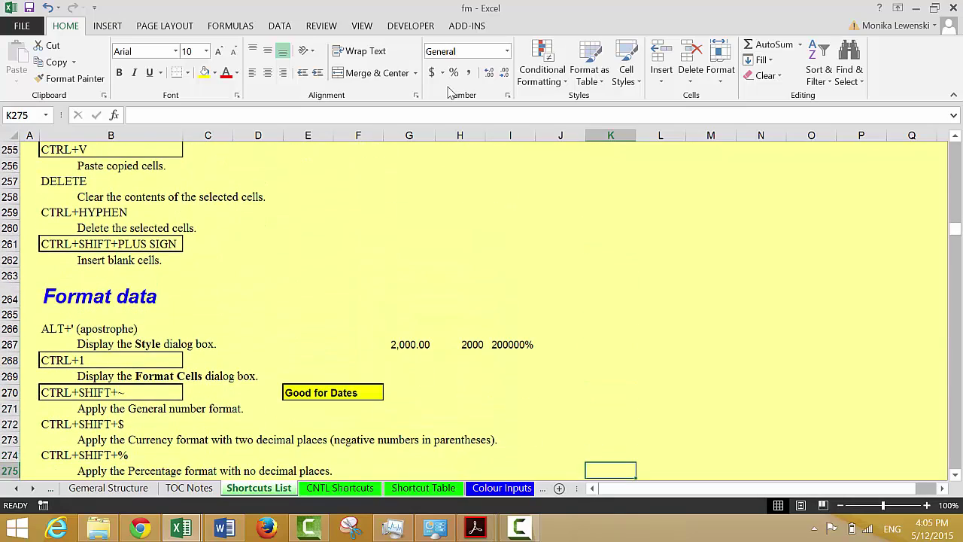
{"action": "key", "text": "Down"}
{"action": "key", "text": "Down"}
{"action": "key", "text": "Down"}
{"action": "key", "text": "Down"}
{"action": "key", "text": "Down"}
{"action": "key", "text": "Down"}
{"action": "key", "text": "Down"}
{"action": "key", "text": "Down"}
{"action": "key", "text": "Down"}
{"action": "key", "text": "Down"}
{"action": "key", "text": "Down"}
{"action": "key", "text": "Down"}
{"action": "key", "text": "Down"}
{"action": "key", "text": "Down"}
{"action": "key", "text": "Down"}
{"action": "key", "text": "Down"}
{"action": "key", "text": "Down"}
{"action": "key", "text": "Down"}
{"action": "key", "text": "Down"}
{"action": "key", "text": "Down"}
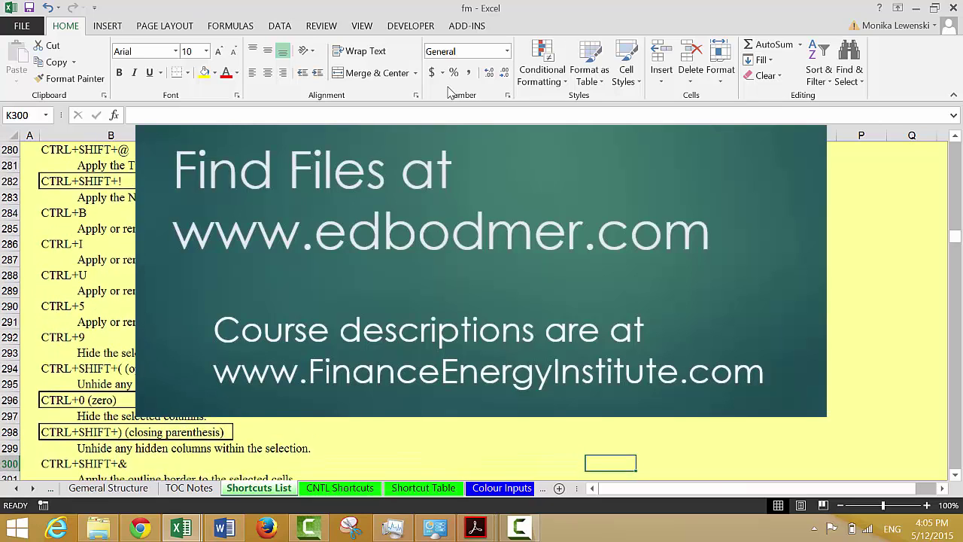
{"action": "key", "text": "Down"}
{"action": "key", "text": "Down"}
{"action": "key", "text": "Down"}
{"action": "key", "text": "Down"}
{"action": "key", "text": "Down"}
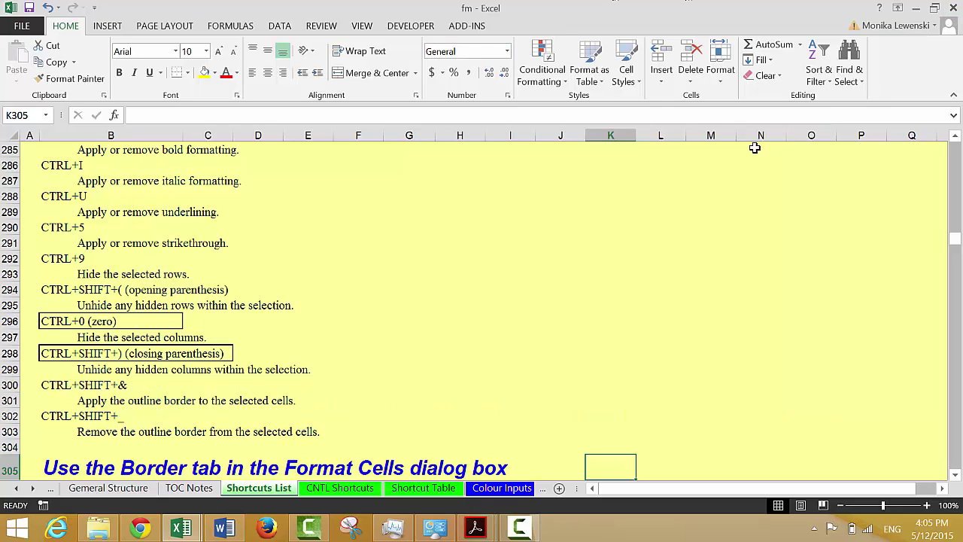
Close the fm workbook without saving its changes and return to the Book2 workbook
{"action": "left_click", "coordinate": [956, 11]}
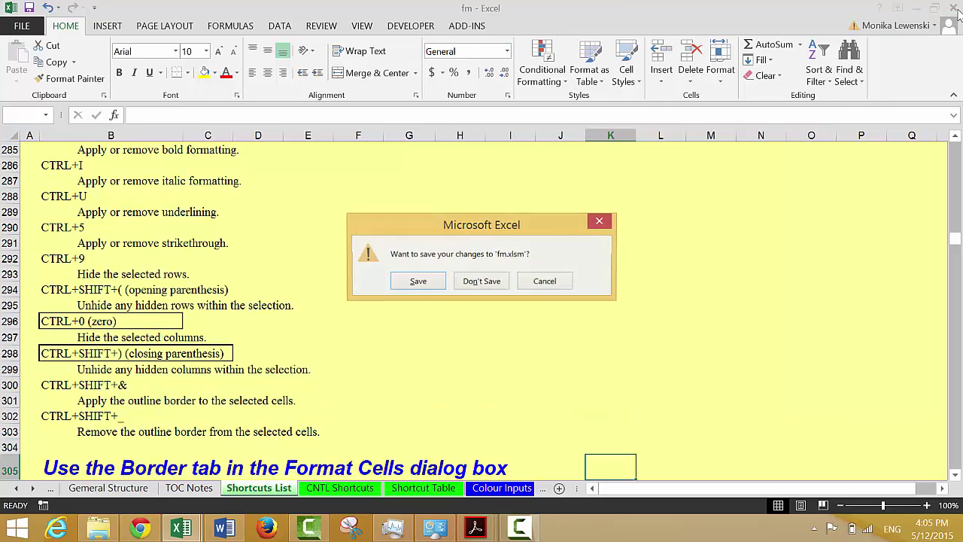
{"action": "left_click", "coordinate": [482, 289]}
{"action": "key", "text": "Left"}
{"action": "key", "text": "Left"}
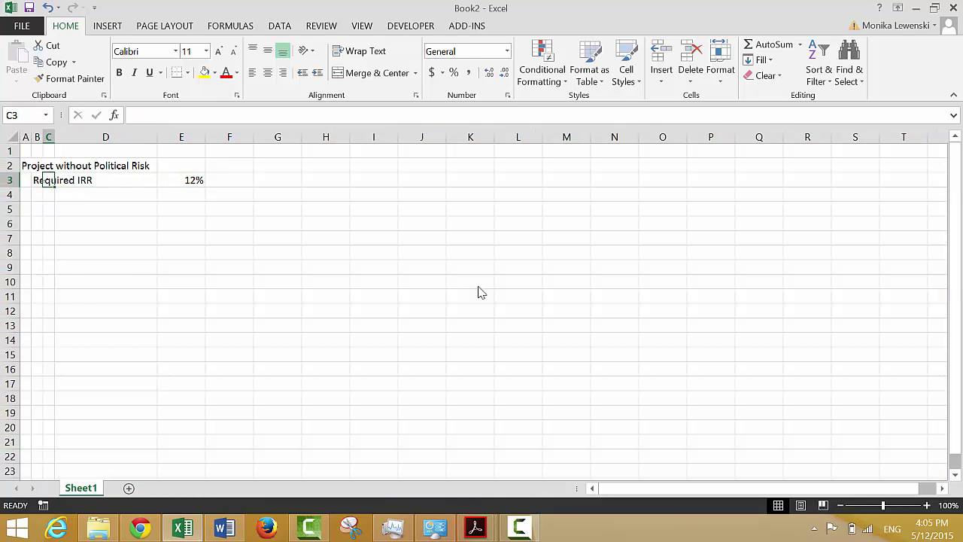
Cycle the Required IRR value in E3 through the accounting, time, date and currency number formats
{"action": "key", "text": "Right"}
{"action": "key", "text": "Right"}
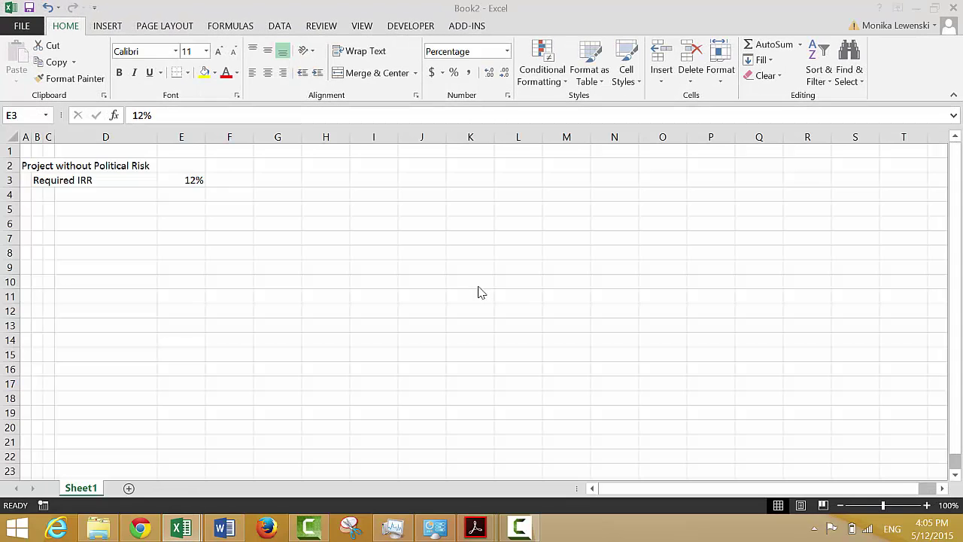
{"action": "key", "text": "ctrl+z"}
{"action": "key", "text": "Left"}
{"action": "key", "text": "Right"}
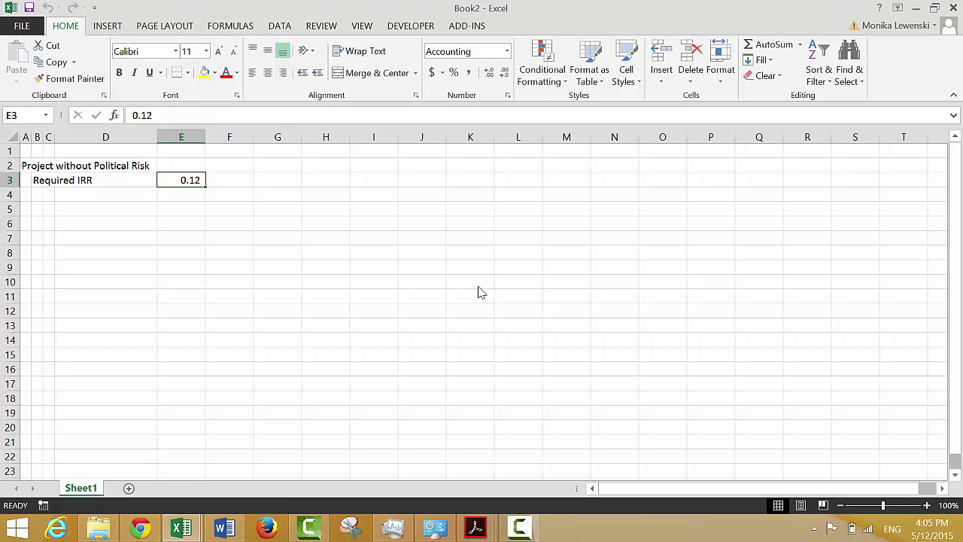
{"action": "key", "text": "ctrl+shift+2"}
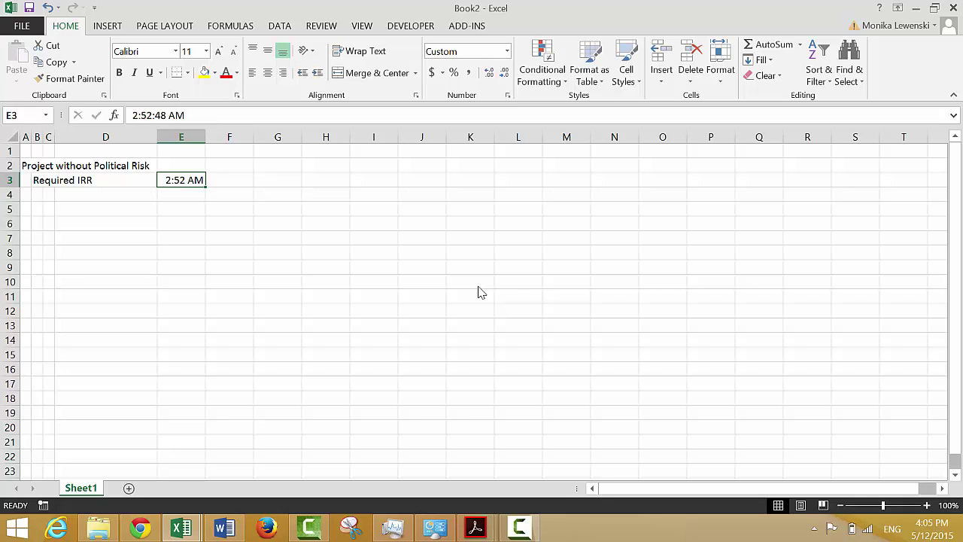
{"action": "key", "text": "ctrl+shift+3"}
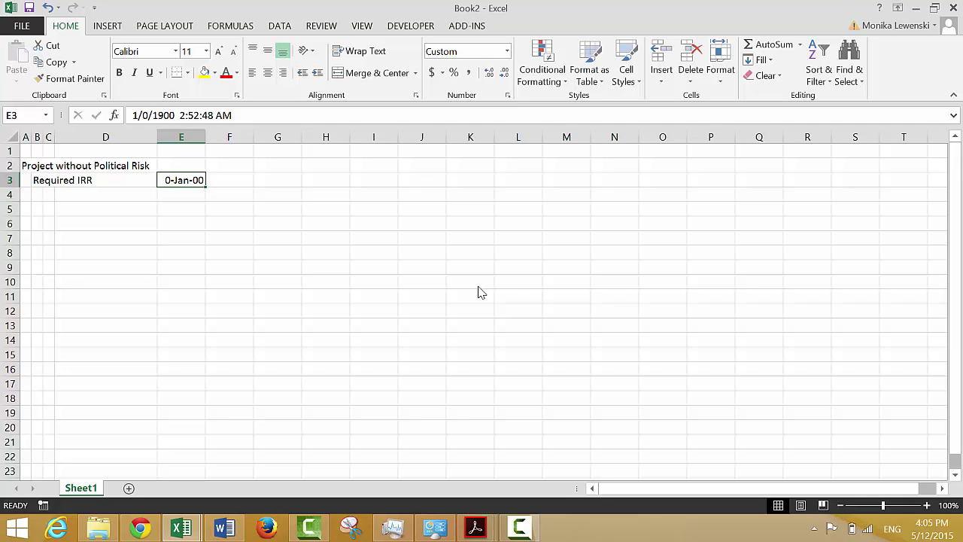
{"action": "key", "text": "ctrl+shift+4"}
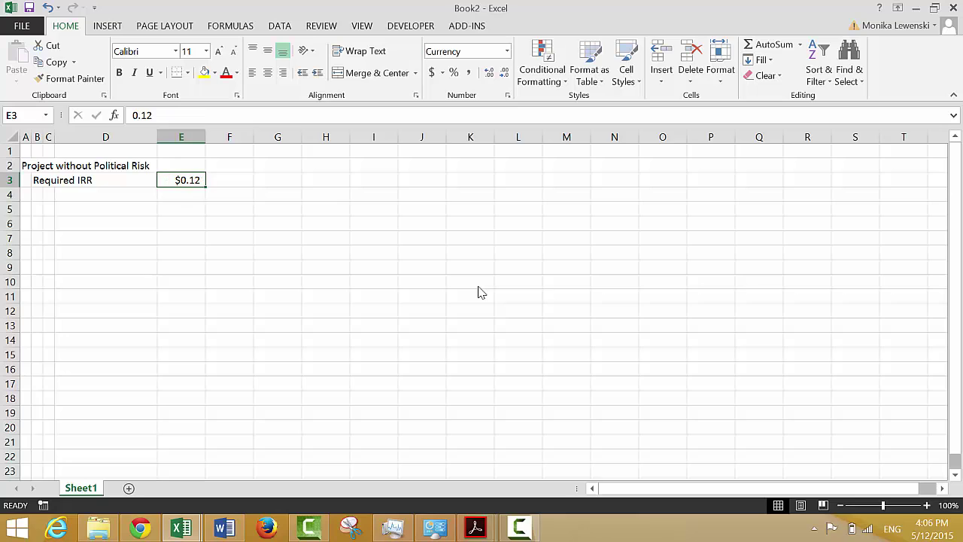
Try the scientific, number and general formats on E3, finishing with the percentage format
{"action": "key", "text": "ctrl+shift+6"}
{"action": "key", "text": "ctrl+shift+1"}
{"action": "key", "text": "ctrl+shift+grave"}
{"action": "key", "text": "ctrl+shift+5"}
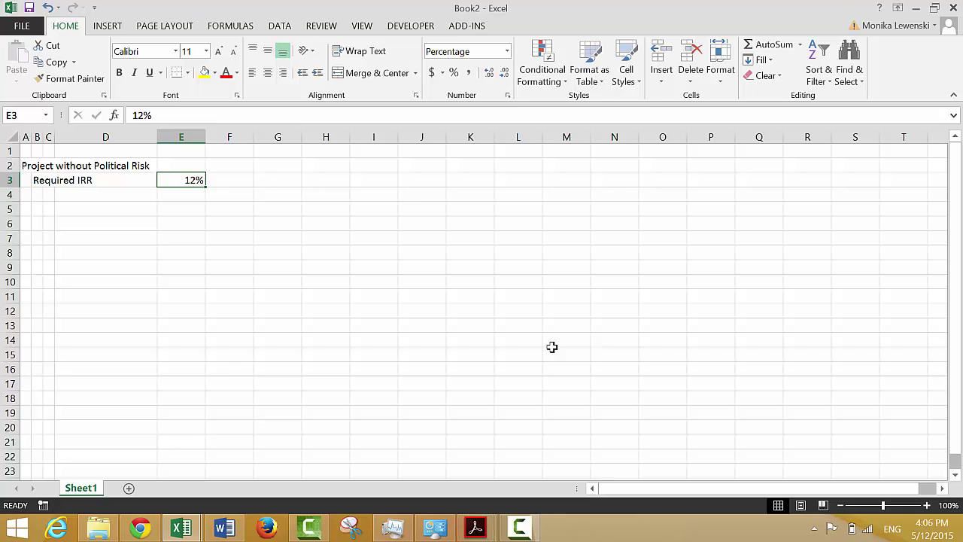
{"action": "key", "text": "Down"}
{"action": "key", "text": "Left"}
{"action": "key", "text": "Left"}
{"action": "key", "text": "Left"}
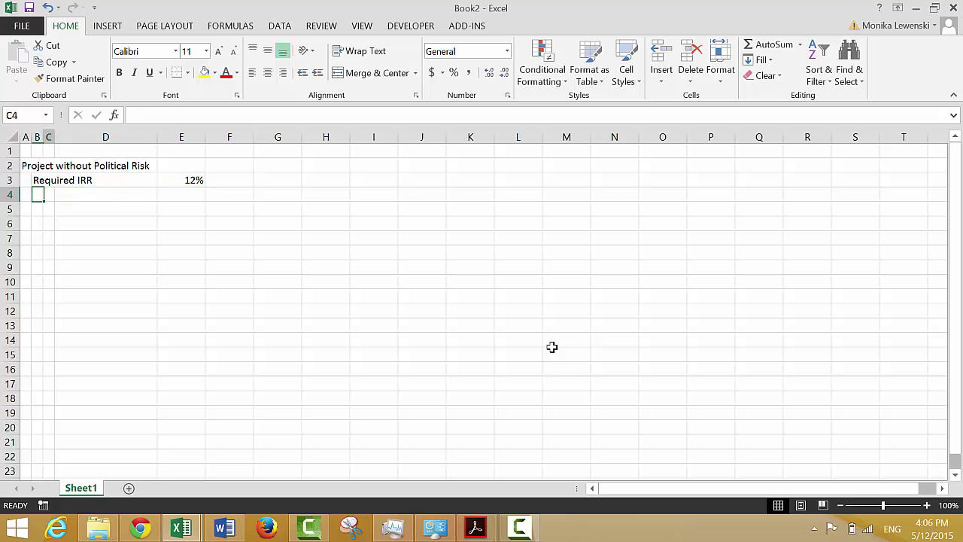
{"action": "key", "text": "Right"}
{"action": "key", "text": "Up"}
{"action": "key", "text": "Right"}
{"action": "key", "text": "Right"}
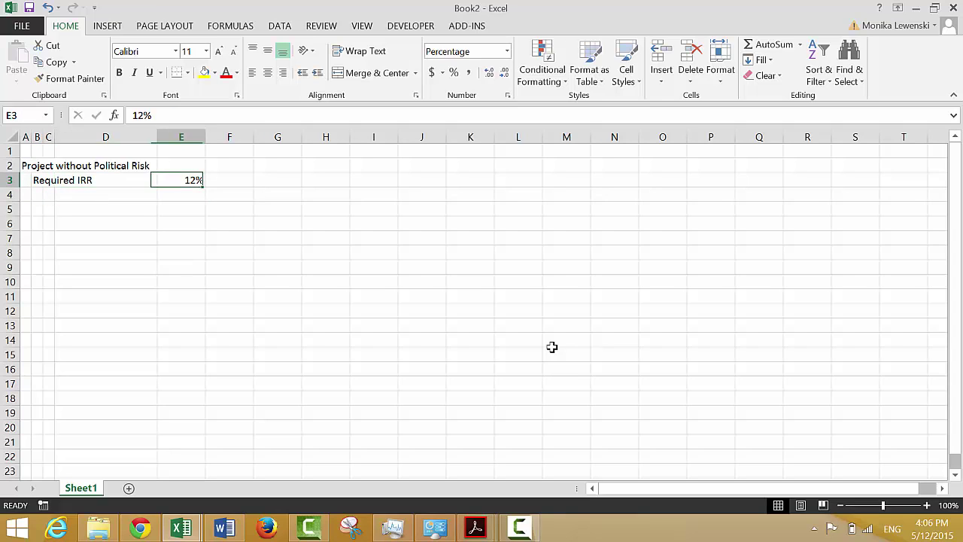
Enter the label "Cash Flows" in B4, directly below Required IRR
{"action": "key", "text": "Down"}
{"action": "key", "text": "Left"}
{"action": "key", "text": "Left"}
{"action": "key", "text": "Left"}
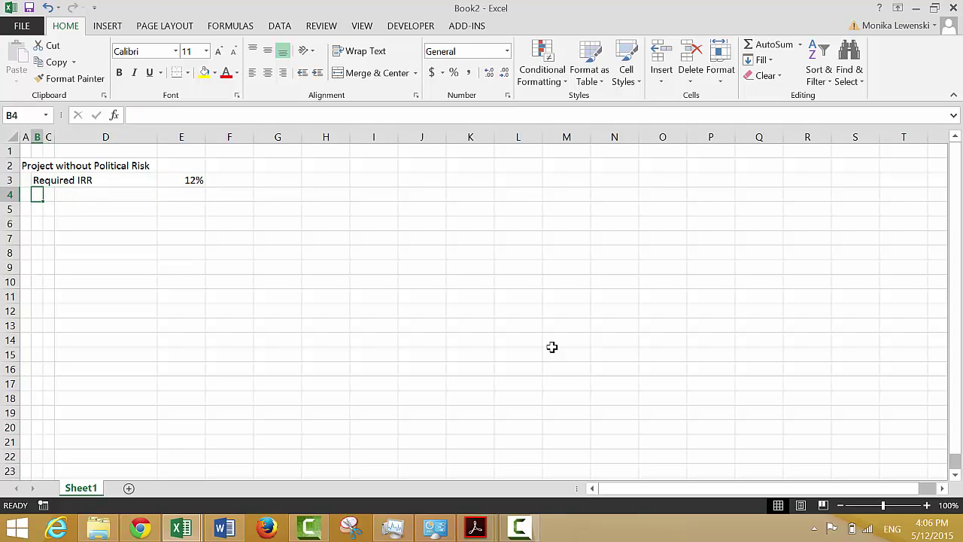
{"action": "type", "text": "Cash"}
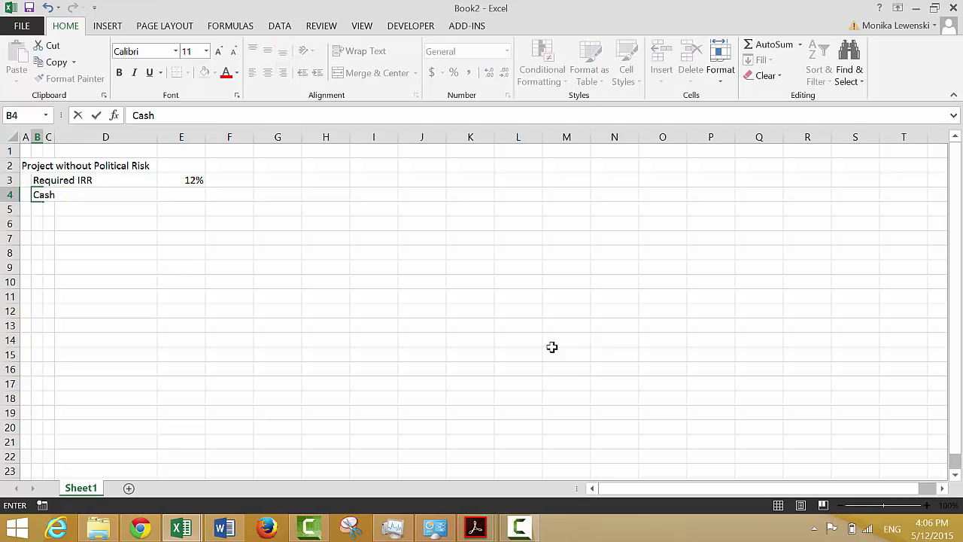
{"action": "type", "text": " Flows"}
{"action": "key", "text": "Return"}
Enter -1000 in E4 as the first value of the Cash Flows row
{"action": "key", "text": "Up"}
{"action": "key", "text": "Right"}
{"action": "key", "text": "Right"}
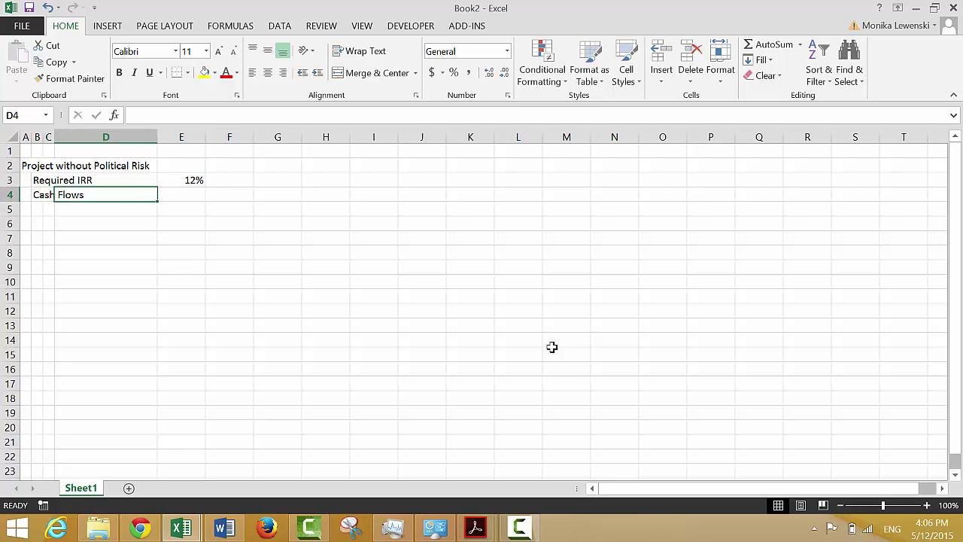
{"action": "key", "text": "Right"}
{"action": "type", "text": "-1000"}
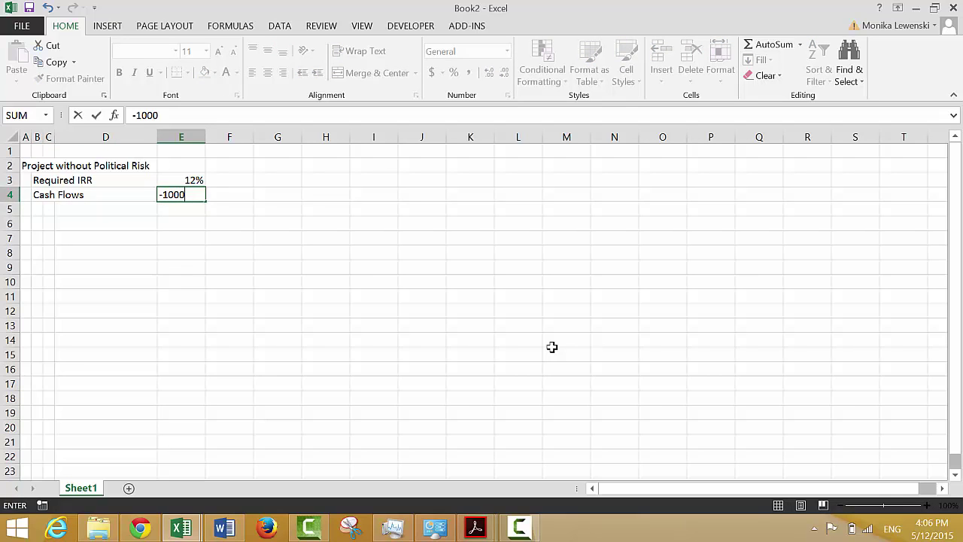
{"action": "key", "text": "Return"}
Enter 120 in F4 as the second value of the Cash Flows row
{"action": "key", "text": "Up"}
{"action": "key", "text": "Right"}
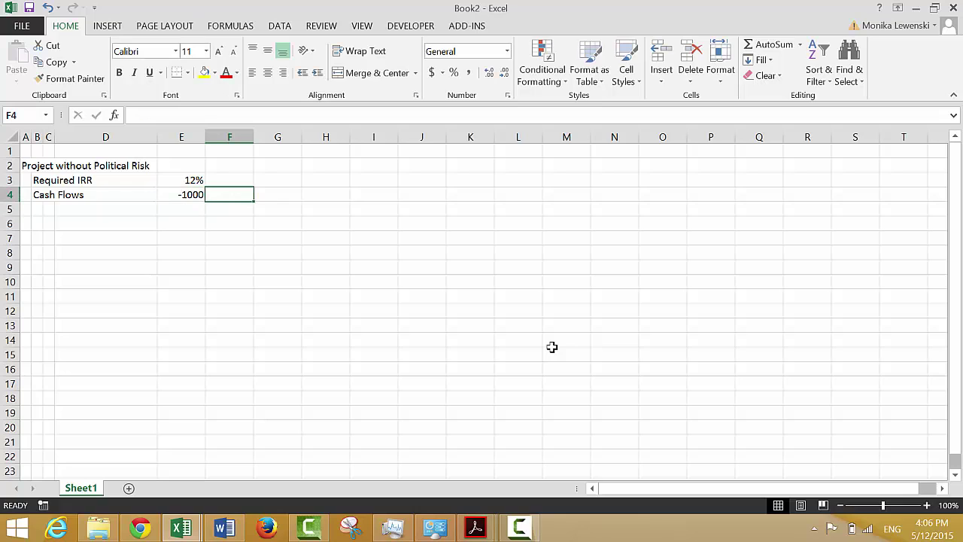
{"action": "type", "text": "2"}
{"action": "key", "text": "BackSpace"}
{"action": "type", "text": "120"}
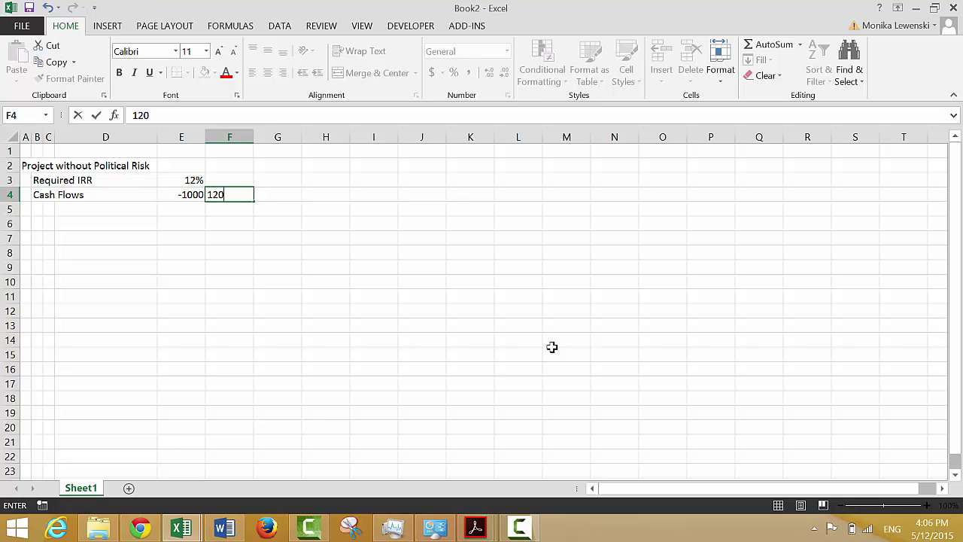
{"action": "key", "text": "Return"}
{"action": "key", "text": "Up"}
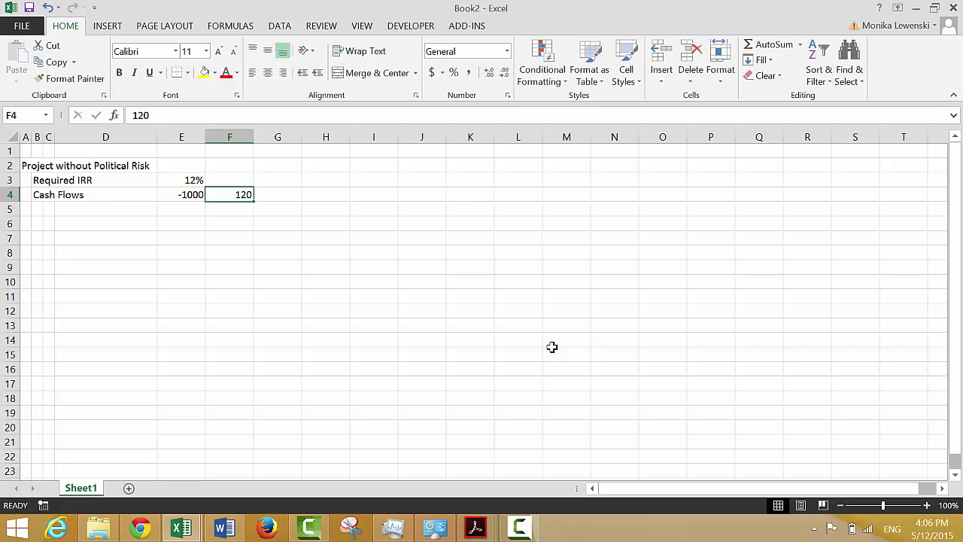
{"action": "key", "text": "Right"}
{"action": "key", "text": "Left"}
{"action": "key", "text": "Up"}
{"action": "key", "text": "Up"}
{"action": "key", "text": "Down"}
{"action": "key", "text": "Down"}
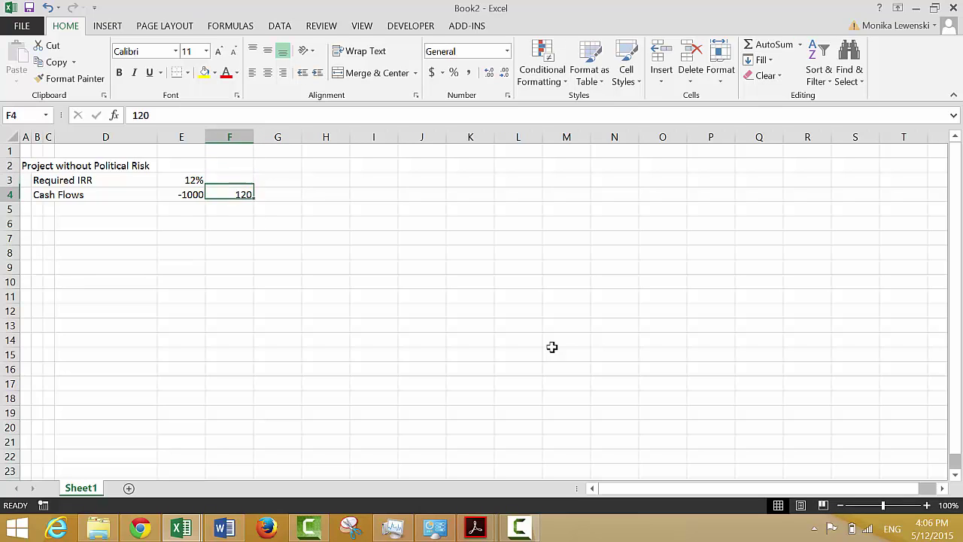
{"action": "key", "text": "Up"}
{"action": "key", "text": "Down"}
Insert a blank row above the Cash Flows row
{"action": "key", "text": "Left"}
{"action": "key", "text": "Left"}
{"action": "key", "text": "Left"}
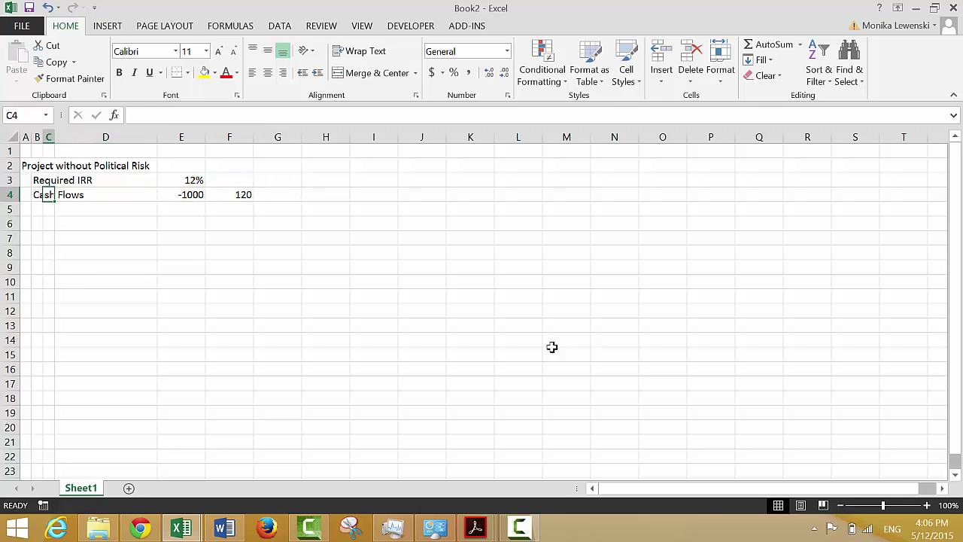
{"action": "key", "text": "Left"}
{"action": "key", "text": "shift+space"}
{"action": "key", "text": "ctrl+shift+plus"}
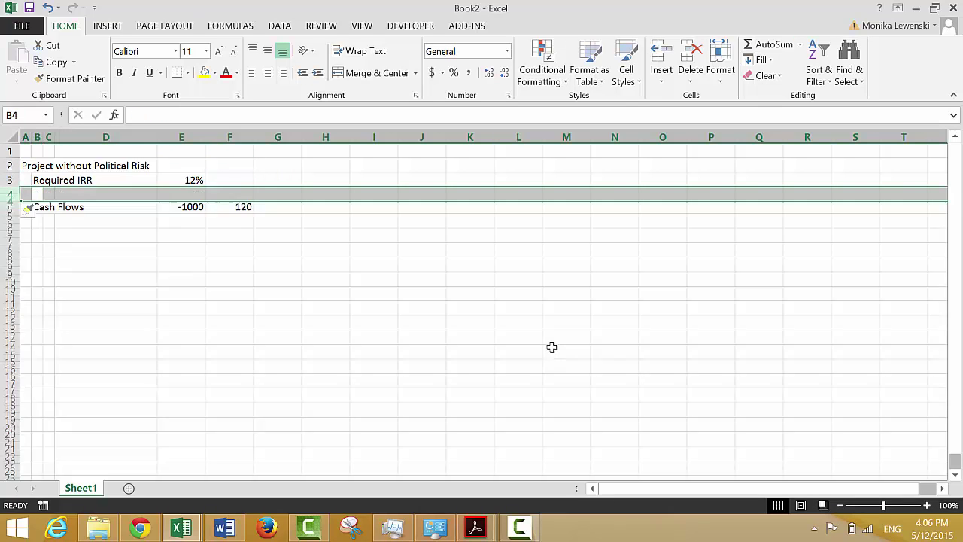
Enter 0 in E4 as the first period number and apply the General number format to it
{"action": "key", "text": "Right"}
{"action": "key", "text": "Right"}
{"action": "key", "text": "Right"}
{"action": "type", "text": "0"}
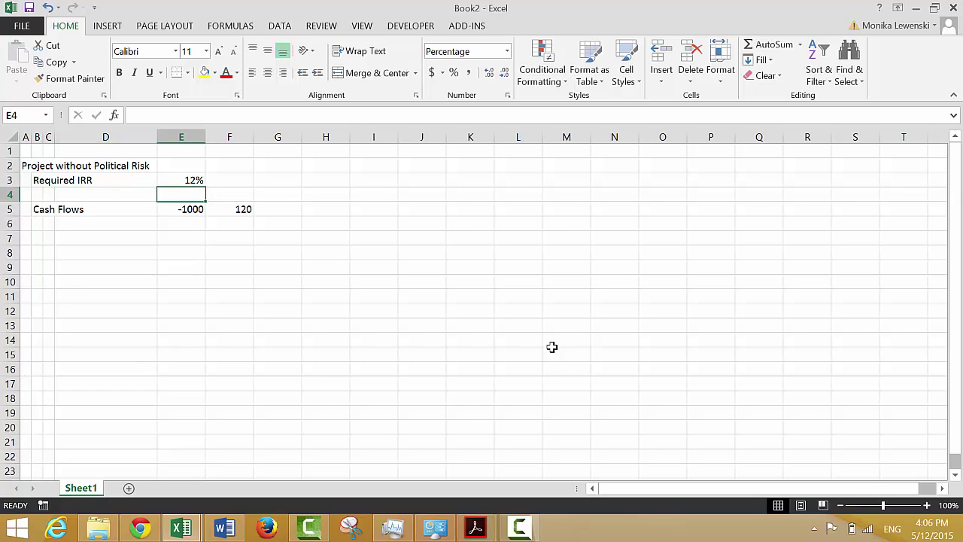
{"action": "key", "text": "Return"}
{"action": "key", "text": "Up"}
{"action": "key", "text": "ctrl+shift+1"}
{"action": "key", "text": "ctrl+shift+grave"}
Enter the formula =E4+1 in F4 to calculate the next period number
{"action": "key", "text": "Right"}
{"action": "type", "text": "="}
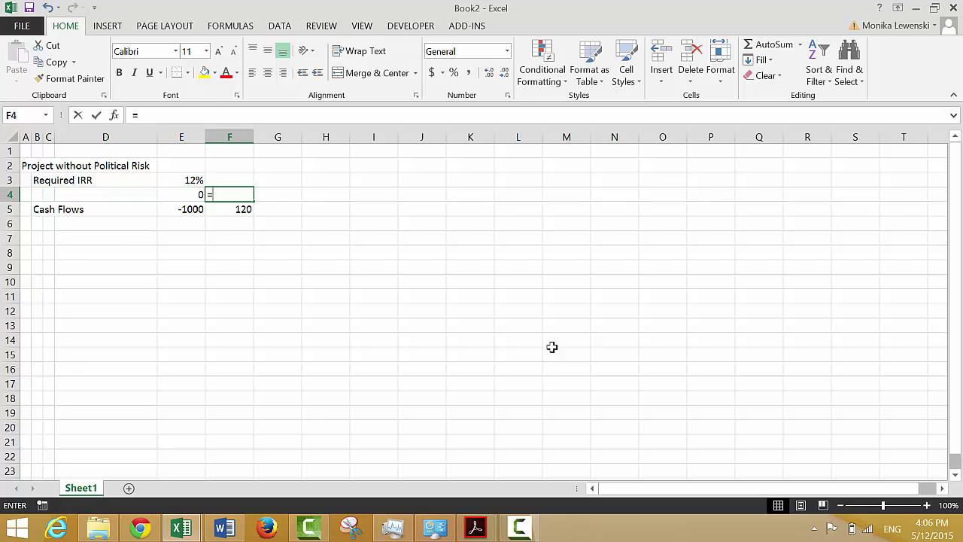
{"action": "key", "text": "Left"}
{"action": "type", "text": "+"}
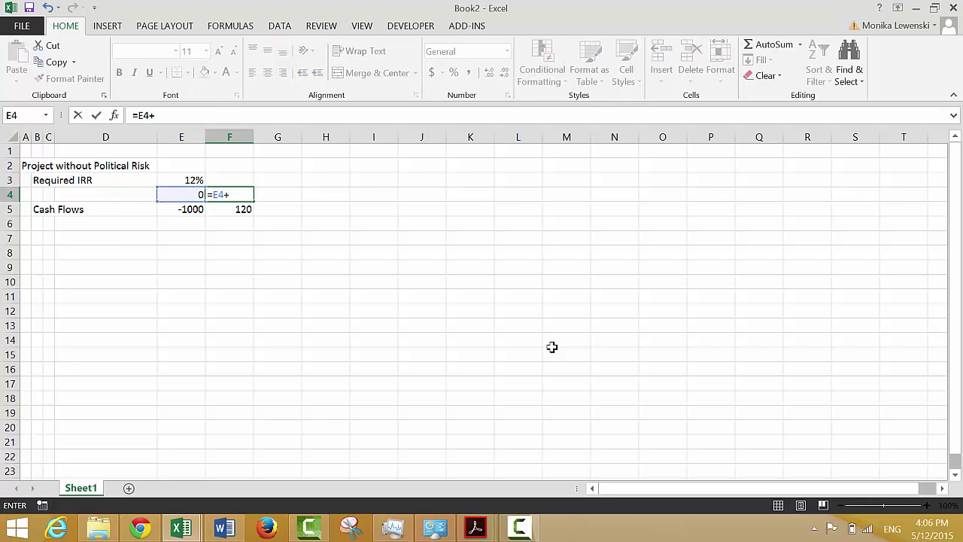
{"action": "type", "text": "1"}
{"action": "key", "text": "Return"}
{"action": "key", "text": "Up"}
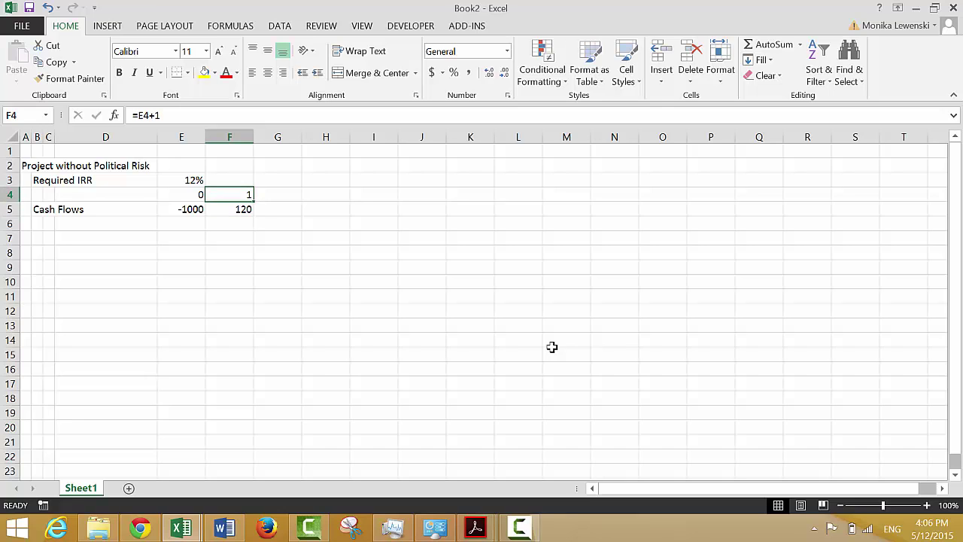
Fill the period formula from F4 across row 4 to AN4, so the periods run to 35
{"action": "key", "text": "shift+Right"}
{"action": "key", "text": "shift+Right"}
{"action": "key", "text": "shift+Right"}
{"action": "key", "text": "shift+Right"}
{"action": "key", "text": "shift+Right"}
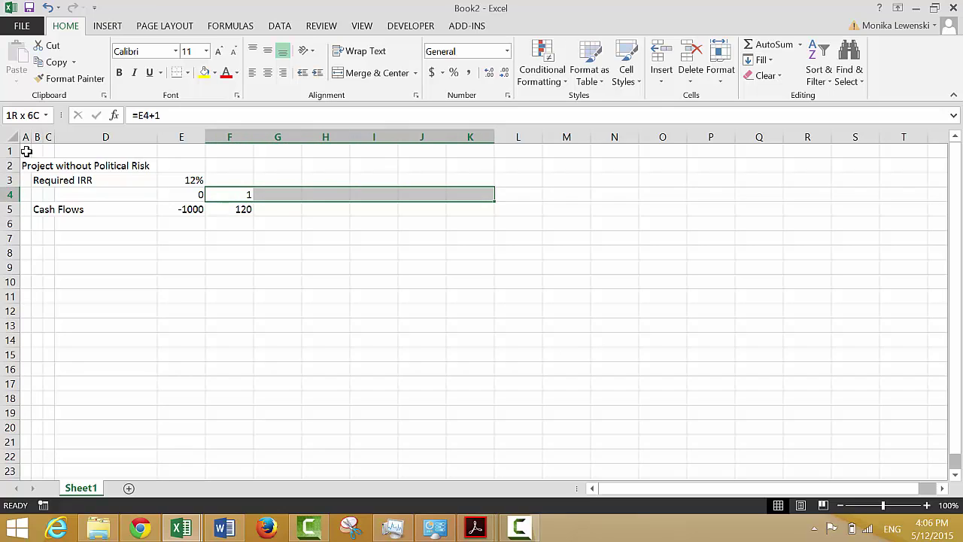
{"action": "key", "text": "shift+Right"}
{"action": "key", "text": "shift+Right"}
{"action": "key", "text": "shift+Right"}
{"action": "key", "text": "shift+Right"}
{"action": "key", "text": "shift+Right"}
{"action": "key", "text": "shift+Right"}
{"action": "key", "text": "shift+Right"}
{"action": "key", "text": "shift+Right"}
{"action": "key", "text": "shift+Right"}
{"action": "key", "text": "shift+Right"}
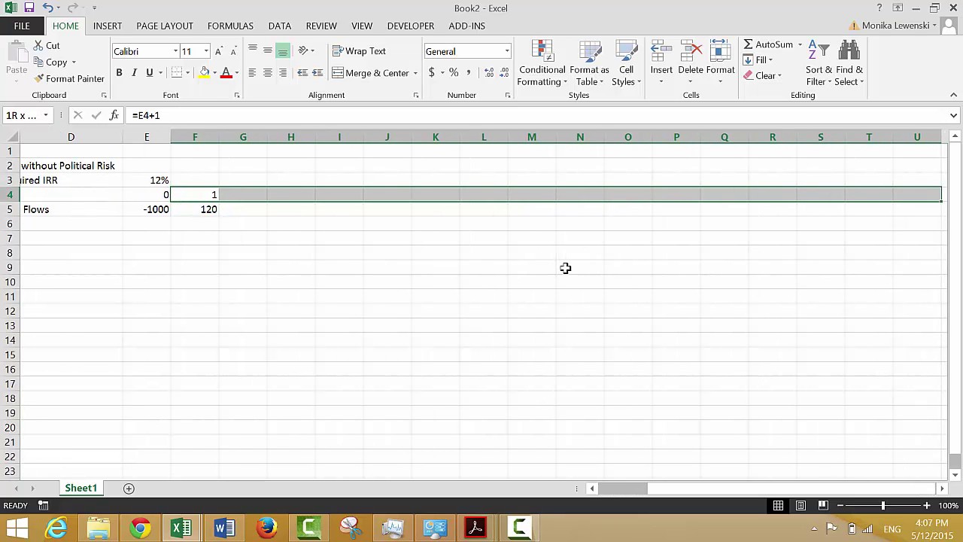
{"action": "key", "text": "shift+Right"}
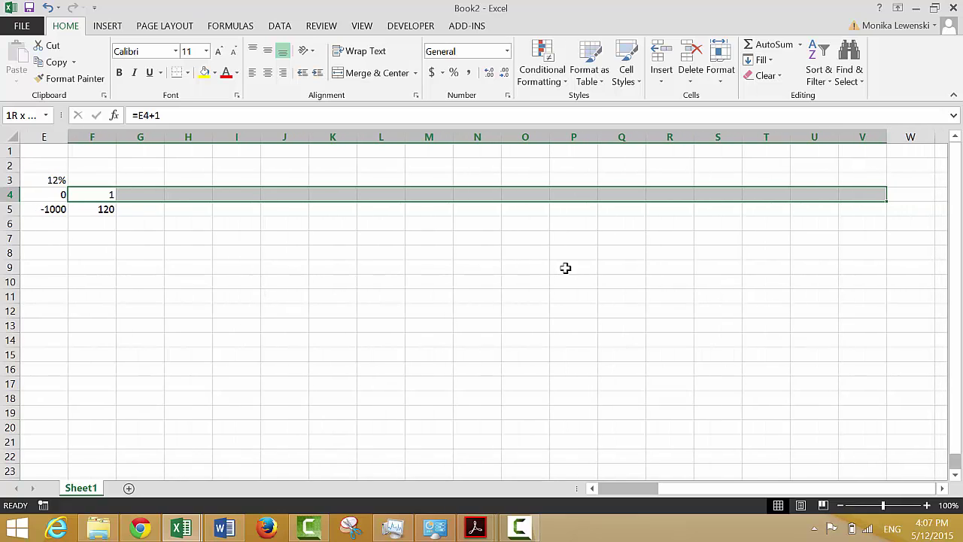
{"action": "key", "text": "shift+Right"}
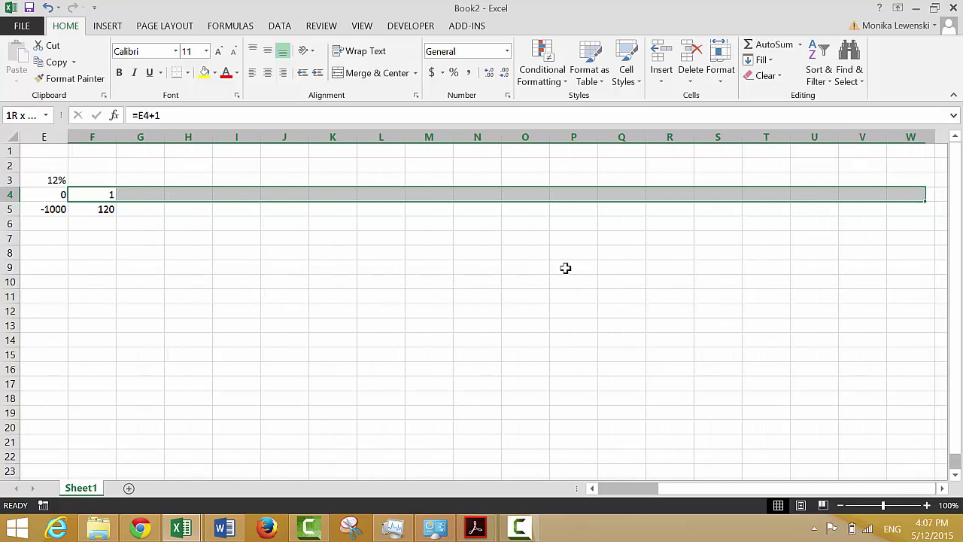
{"action": "key", "text": "shift+Right"}
{"action": "key", "text": "shift+Right"}
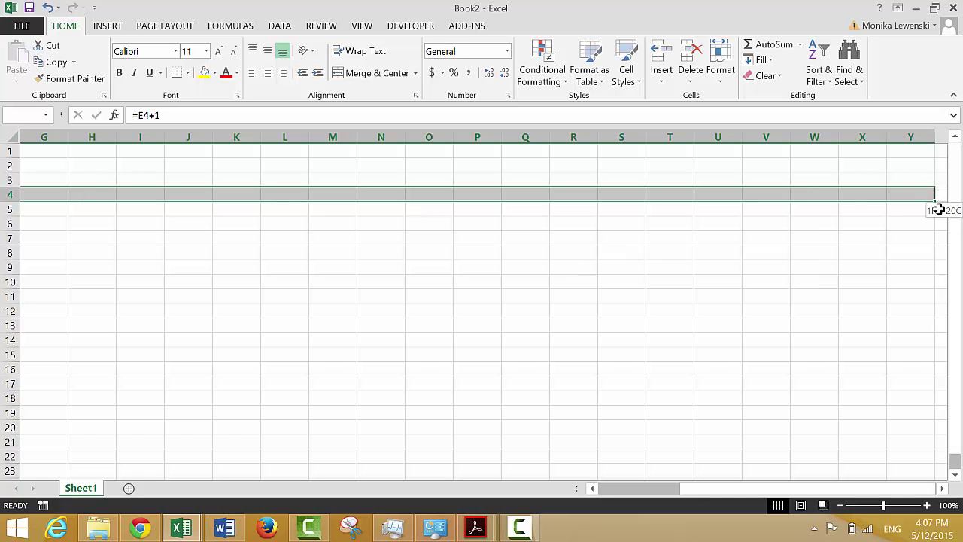
{"action": "left_click_drag", "start_coordinate": [939, 210], "coordinate": [939, 210]}
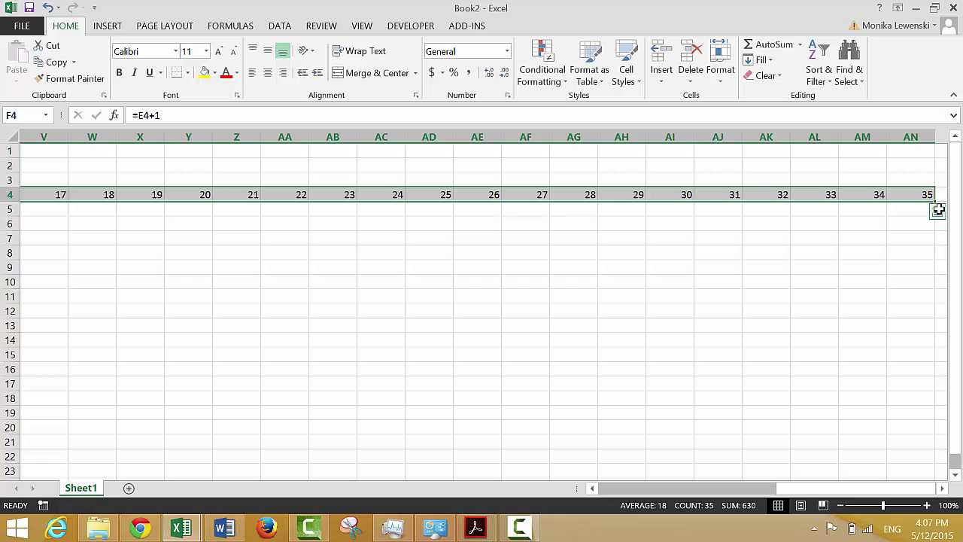
Enter the formula =F5 in G5 to carry the period 1 cash flow into period 2
{"action": "key", "text": "Left"}
{"action": "key", "text": "Left"}
{"action": "key", "text": "Left"}
{"action": "key", "text": "Left"}
{"action": "key", "text": "Down"}
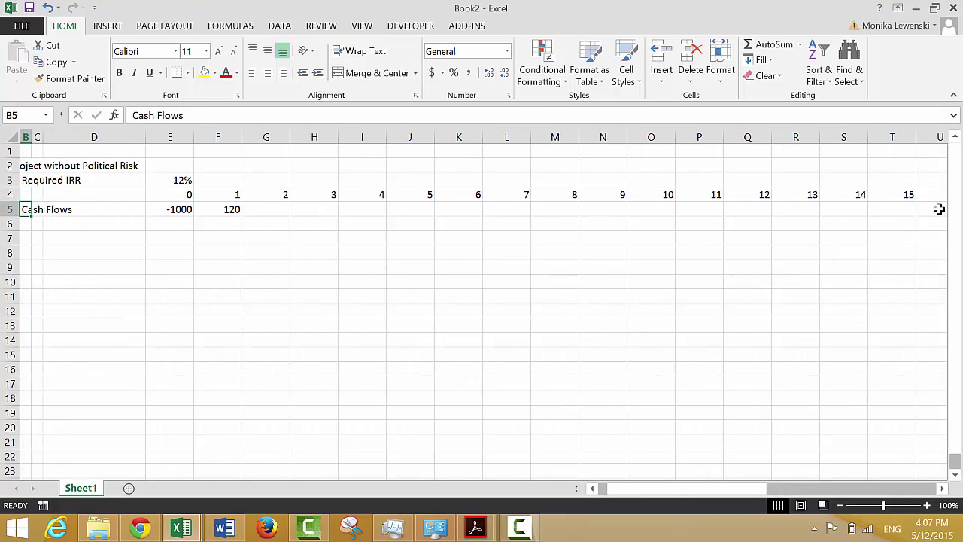
{"action": "key", "text": "Right"}
{"action": "key", "text": "Left"}
{"action": "key", "text": "Right"}
{"action": "key", "text": "Right"}
{"action": "key", "text": "Right"}
{"action": "key", "text": "Right"}
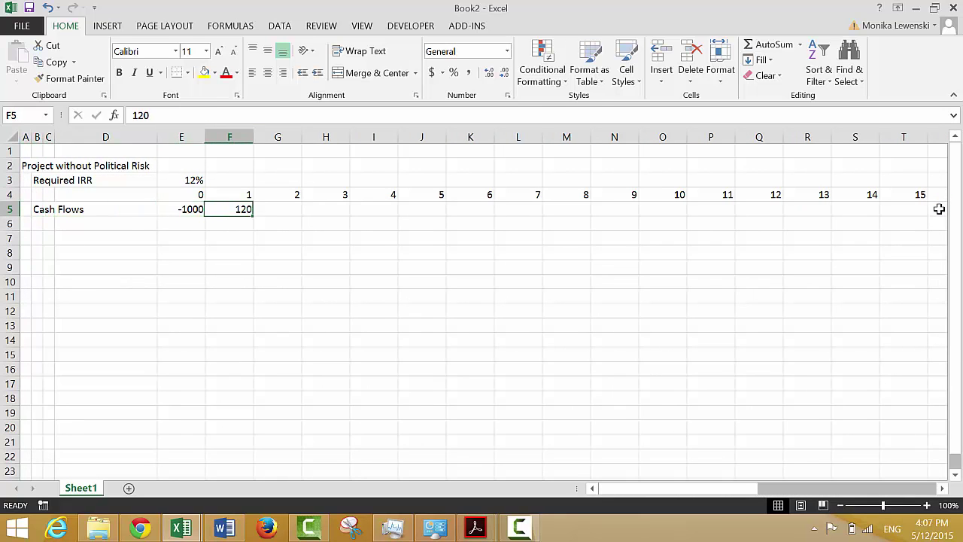
{"action": "key", "text": "Right"}
{"action": "type", "text": "="}
{"action": "key", "text": "Left"}
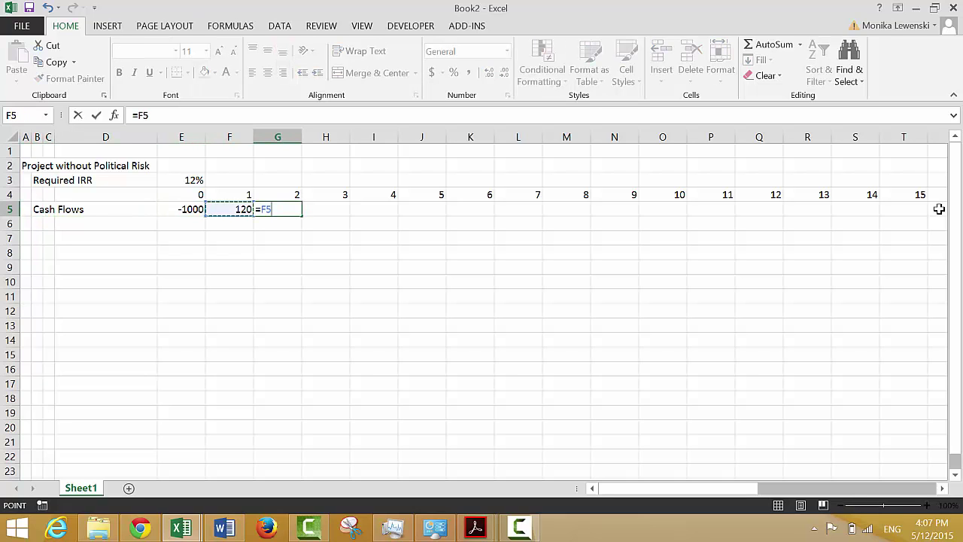
{"action": "key", "text": "Return"}
Look along the Cash Flows row past the last period column and return to the first cash flow
{"action": "key", "text": "Up"}
{"action": "key", "text": "Right"}
{"action": "key", "text": "Right"}
{"action": "key", "text": "Right"}
{"action": "key", "text": "Right"}
{"action": "key", "text": "Right"}
{"action": "key", "text": "Right"}
{"action": "key", "text": "Right"}
{"action": "key", "text": "Right"}
{"action": "key", "text": "Right"}
{"action": "key", "text": "Right"}
{"action": "key", "text": "Right"}
{"action": "key", "text": "Right"}
{"action": "key", "text": "Right"}
{"action": "key", "text": "Right"}
{"action": "key", "text": "Right"}
{"action": "key", "text": "Right"}
{"action": "key", "text": "Right"}
{"action": "key", "text": "Right"}
{"action": "key", "text": "Right"}
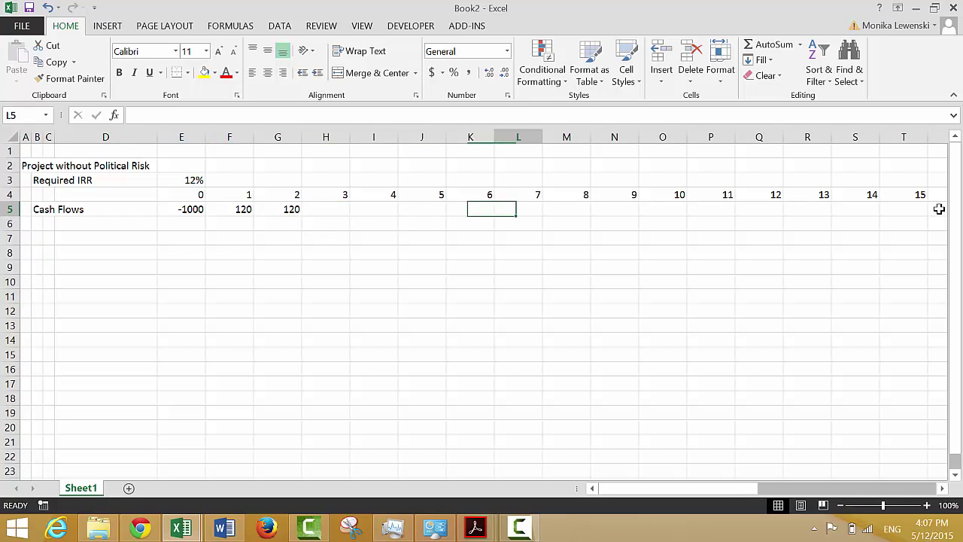
{"action": "key", "text": "Right"}
{"action": "key", "text": "Right"}
{"action": "key", "text": "Right"}
{"action": "key", "text": "Right"}
{"action": "key", "text": "Right"}
{"action": "key", "text": "Right"}
{"action": "key", "text": "Right"}
{"action": "key", "text": "Right"}
{"action": "key", "text": "Right"}
{"action": "key", "text": "Right"}
{"action": "key", "text": "Right"}
{"action": "key", "text": "Right"}
{"action": "key", "text": "Right"}
{"action": "key", "text": "Right"}
{"action": "key", "text": "Right"}
{"action": "key", "text": "Right"}
{"action": "key", "text": "Right"}
{"action": "key", "text": "Right"}
{"action": "key", "text": "Right"}
{"action": "key", "text": "Right"}
{"action": "key", "text": "Left"}
{"action": "key", "text": "Left"}
{"action": "key", "text": "Left"}
{"action": "key", "text": "Left"}
{"action": "key", "text": "Left"}
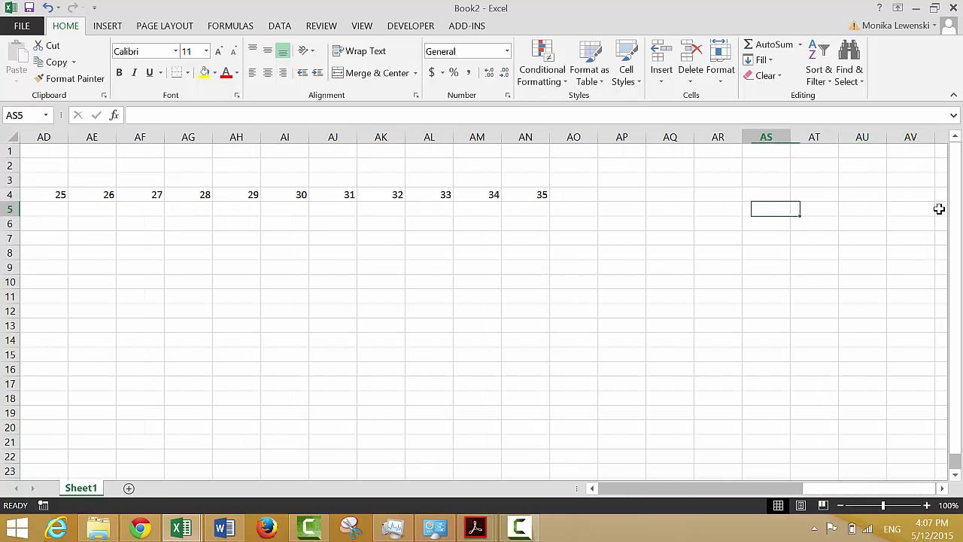
{"action": "key", "text": "ctrl+Left"}
{"action": "key", "text": "ctrl+Left"}
{"action": "key", "text": "ctrl+Left"}
{"action": "key", "text": "ctrl+Left"}
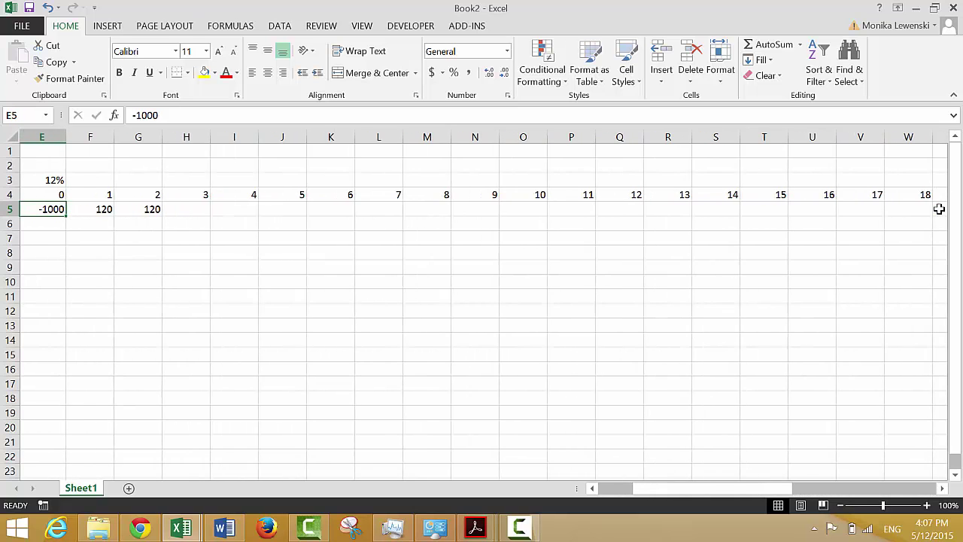
Group rows 3 and 4 and remove the grouping
{"action": "key", "text": "Up"}
{"action": "key", "text": "Up"}
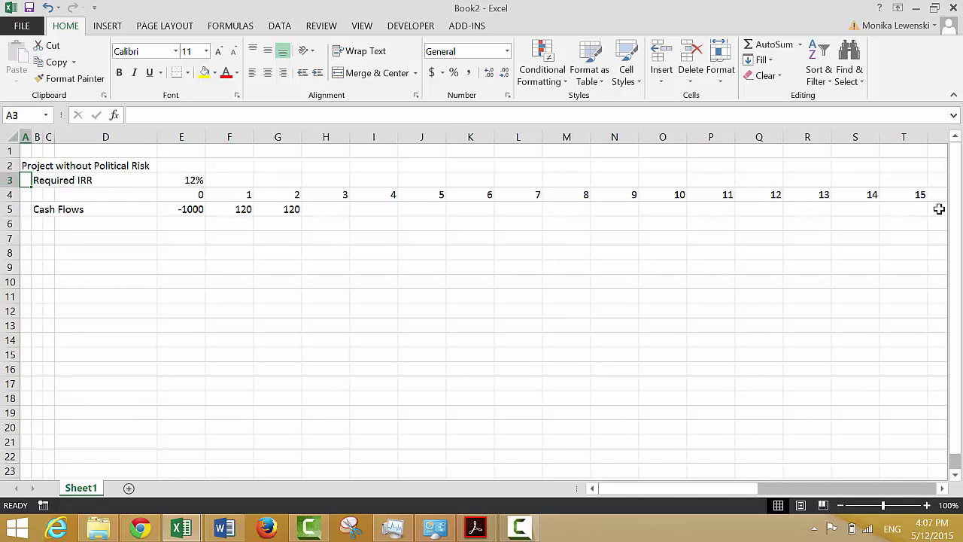
{"action": "key", "text": "shift+space"}
{"action": "key", "text": "shift+Down"}
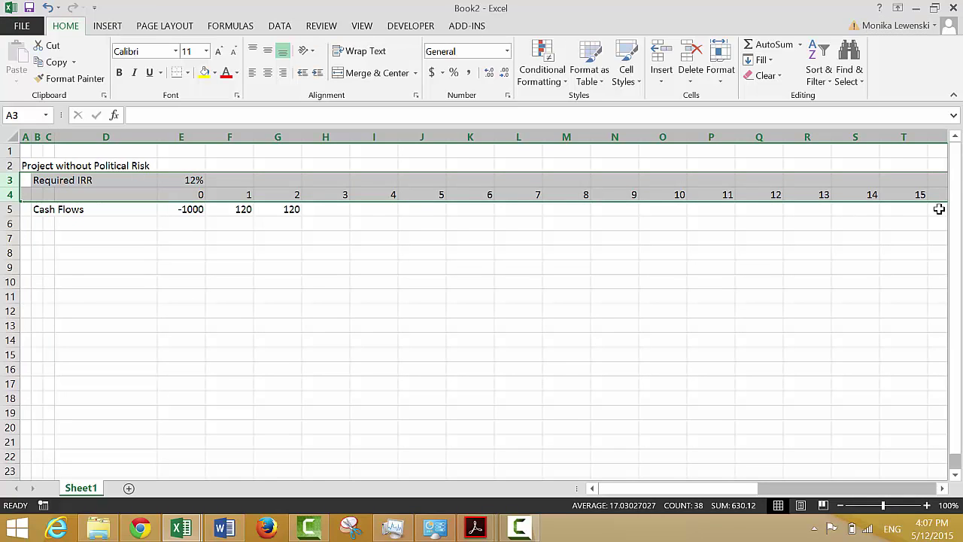
{"action": "key", "text": "Left"}
{"action": "key", "text": "Right"}
{"action": "key", "text": "Left"}
{"action": "key", "text": "shift+space"}
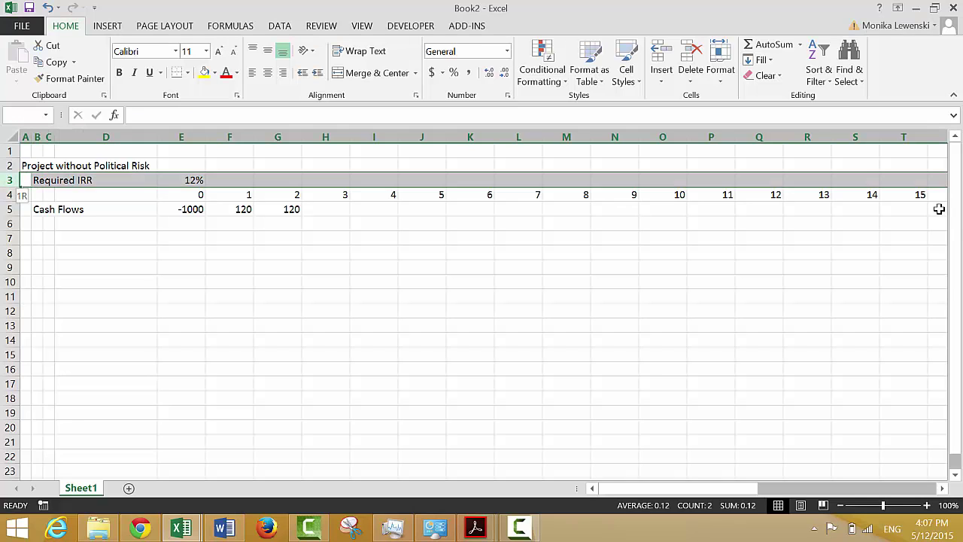
{"action": "key", "text": "shift+Down"}
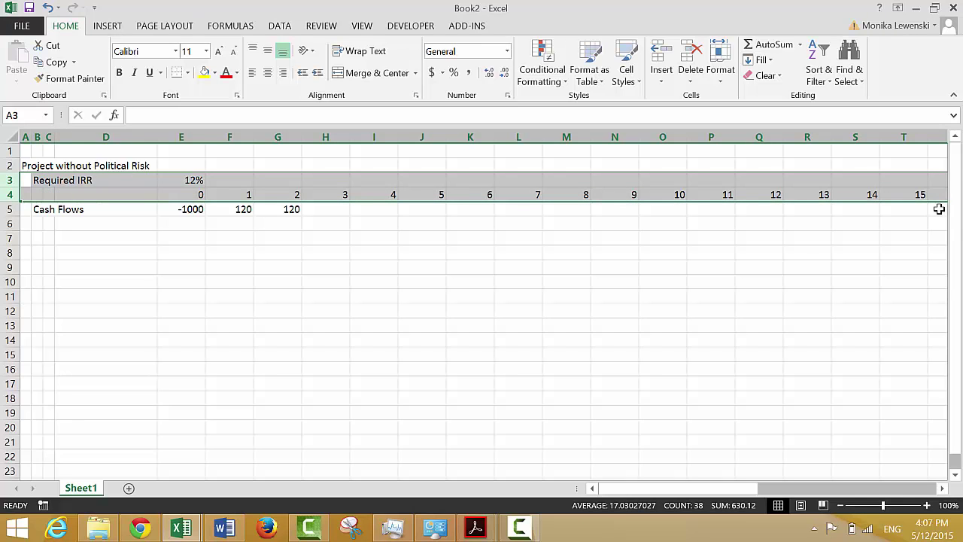
{"action": "key", "text": "shift+alt+Right"}
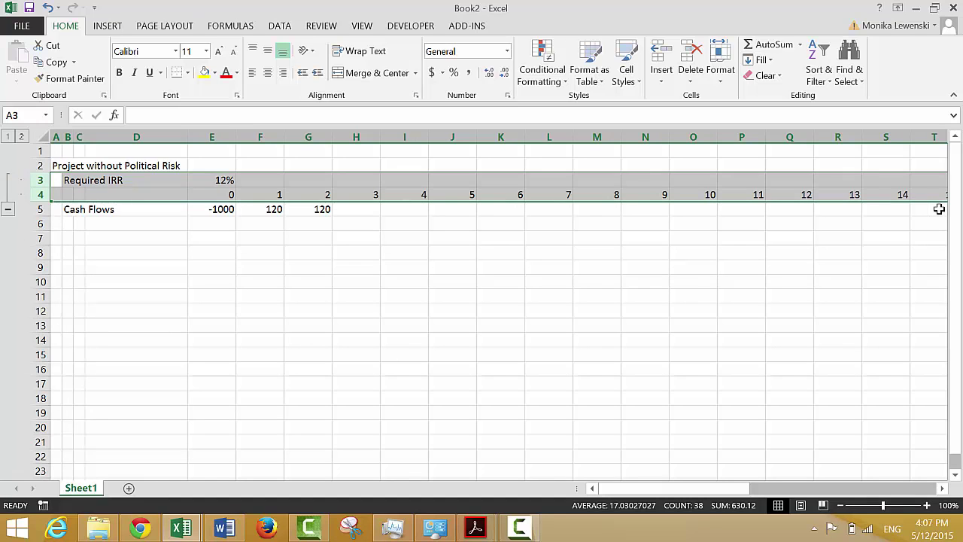
{"action": "key", "text": "shift+alt+Left"}
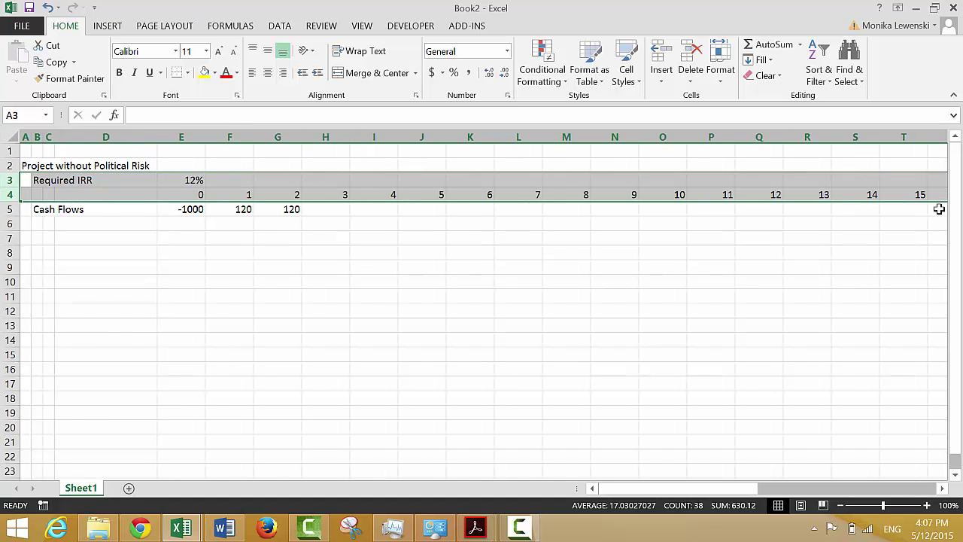
Group rows 3 and 4 at two nested levels and clear both levels
{"action": "key", "text": "shift+alt+Right"}
{"action": "key", "text": "shift+alt+Right"}
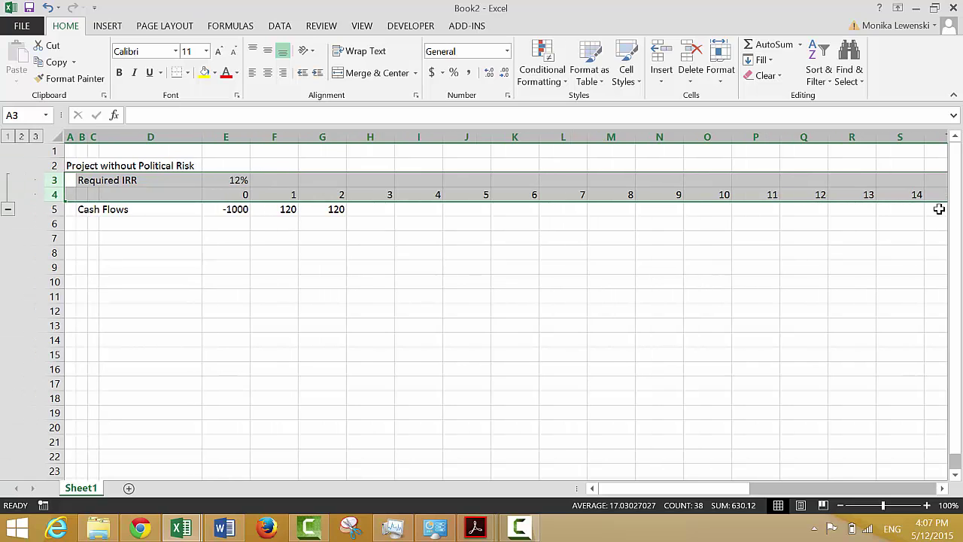
{"action": "key", "text": "shift+alt+Left"}
{"action": "key", "text": "shift+alt+Left"}
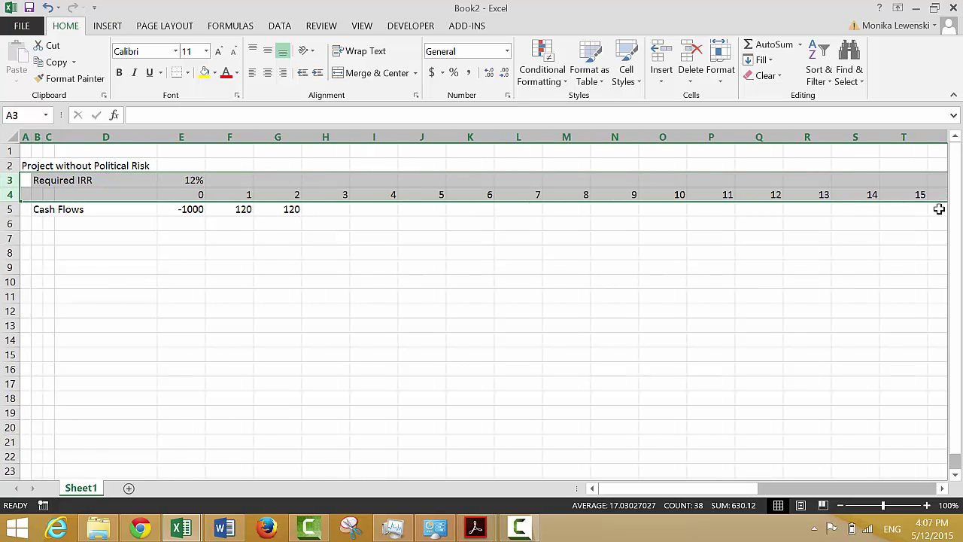
Group rows 3 and 4 again to try collapsing and expanding them, and ungroup the rows
{"action": "key", "text": "shift+alt+Right"}
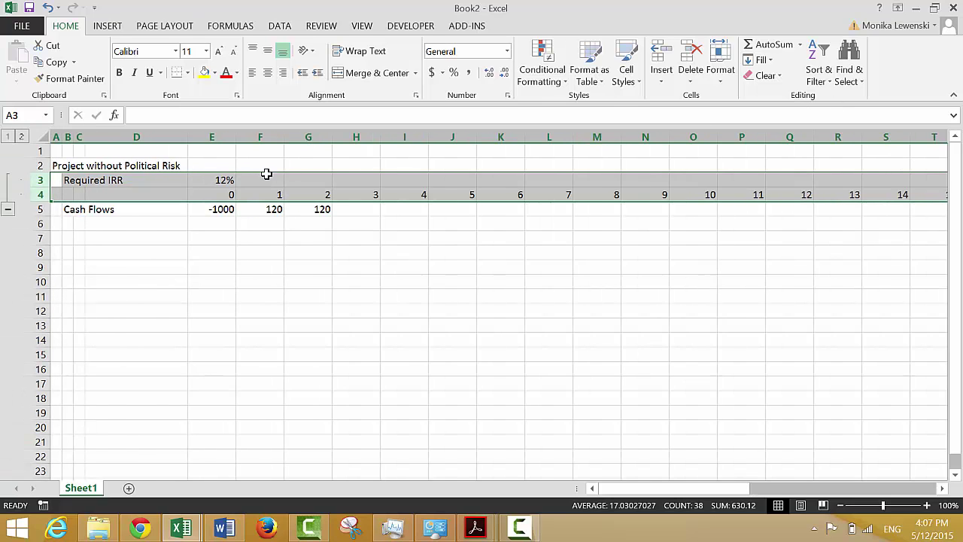
{"action": "left_click", "coordinate": [8, 209]}
{"action": "left_click", "coordinate": [8, 180]}
{"action": "left_click", "coordinate": [7, 138]}
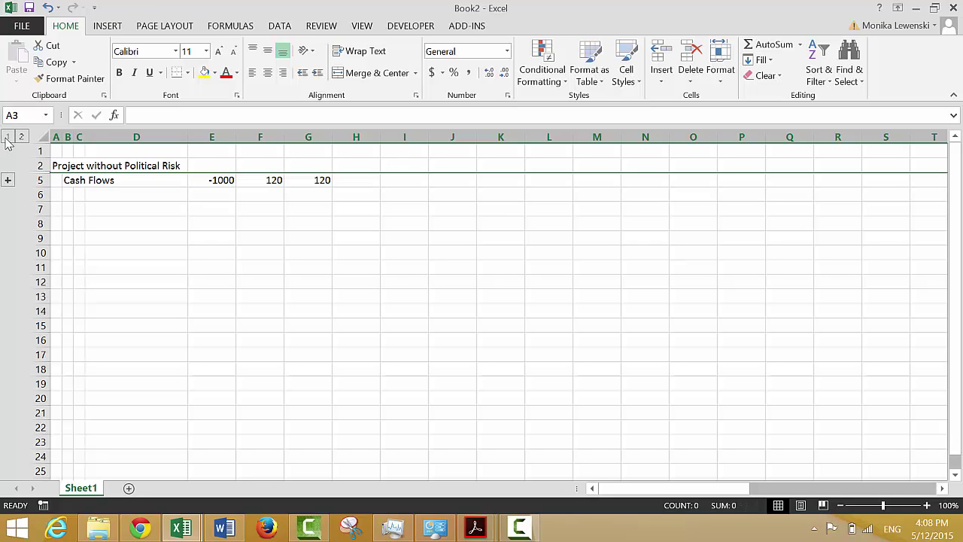
{"action": "left_click", "coordinate": [22, 137]}
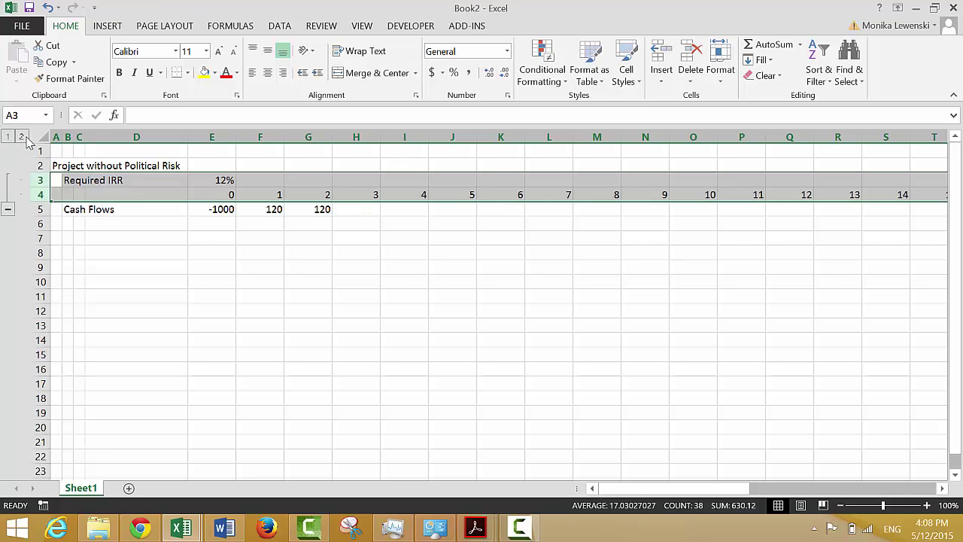
{"action": "key", "text": "shift+alt+Left"}
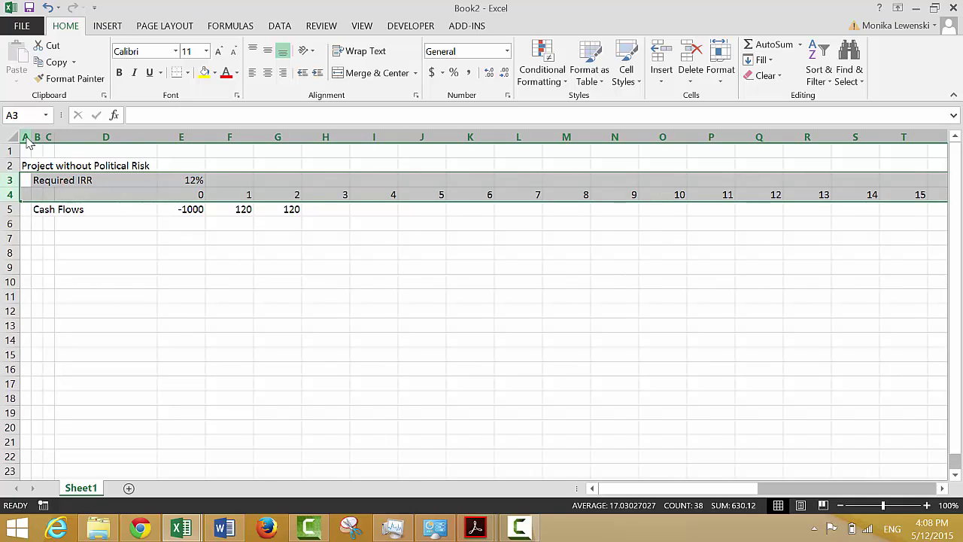
Group all unused columns from AO through XFD and collapse the group to hide them
{"action": "key", "text": "Right"}
{"action": "key", "text": "Down"}
{"action": "key", "text": "Down"}
{"action": "key", "text": "Right"}
{"action": "key", "text": "Right"}
{"action": "key", "text": "Right"}
{"action": "key", "text": "Right"}
{"action": "key", "text": "Right"}
{"action": "key", "text": "Right"}
{"action": "key", "text": "Right"}
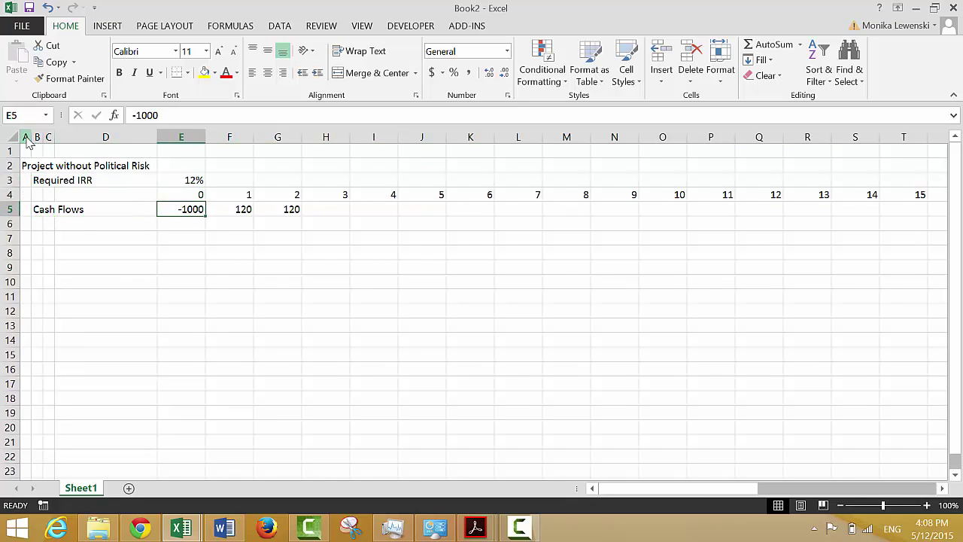
{"action": "key", "text": "Right"}
{"action": "key", "text": "Right"}
{"action": "key", "text": "Right"}
{"action": "key", "text": "Right"}
{"action": "key", "text": "Right"}
{"action": "key", "text": "Right"}
{"action": "key", "text": "Right"}
{"action": "key", "text": "Right"}
{"action": "key", "text": "Right"}
{"action": "key", "text": "Right"}
{"action": "key", "text": "Right"}
{"action": "key", "text": "Right"}
{"action": "key", "text": "Right"}
{"action": "key", "text": "Right"}
{"action": "key", "text": "Right"}
{"action": "key", "text": "Right"}
{"action": "key", "text": "Right"}
{"action": "key", "text": "Right"}
{"action": "key", "text": "Right"}
{"action": "key", "text": "Right"}
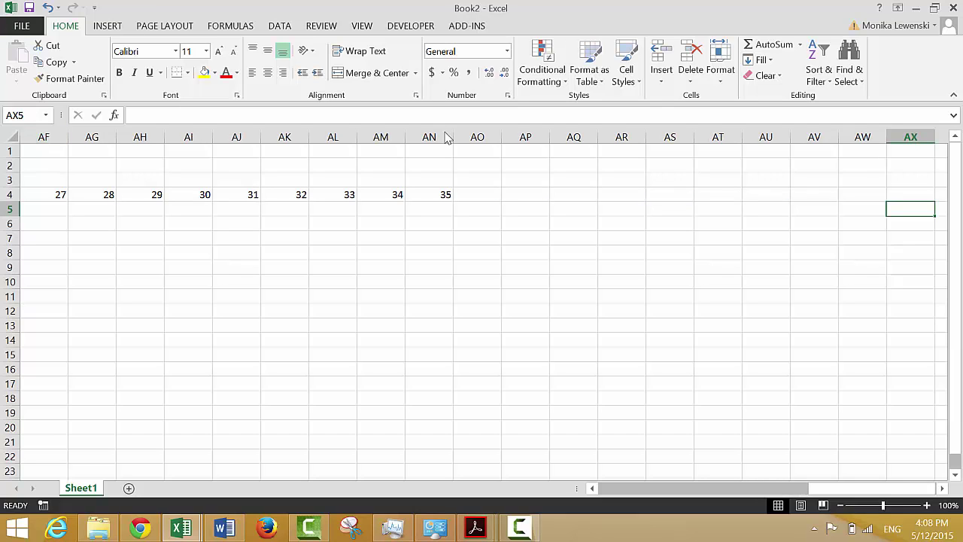
{"action": "left_click", "coordinate": [475, 239]}
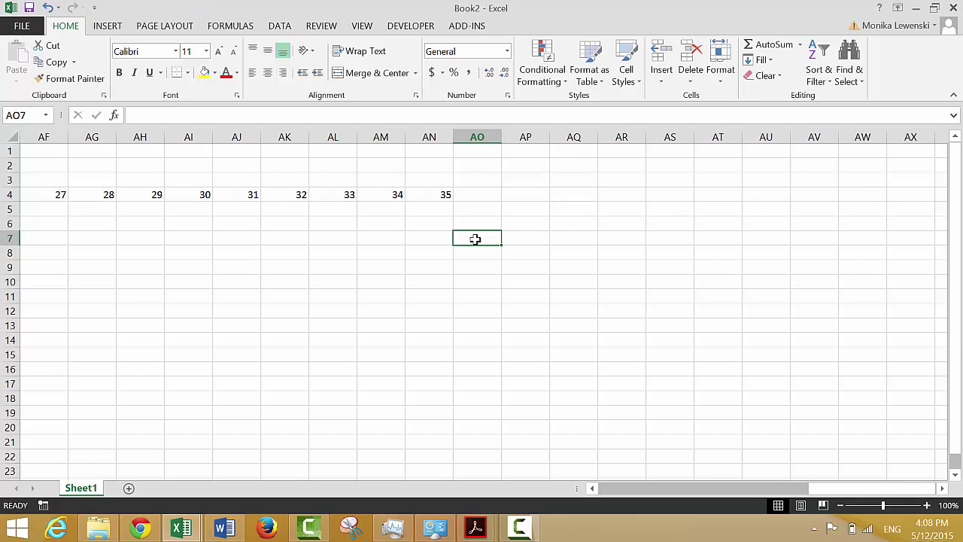
{"action": "key", "text": "ctrl+space"}
{"action": "key", "text": "ctrl+shift+Right"}
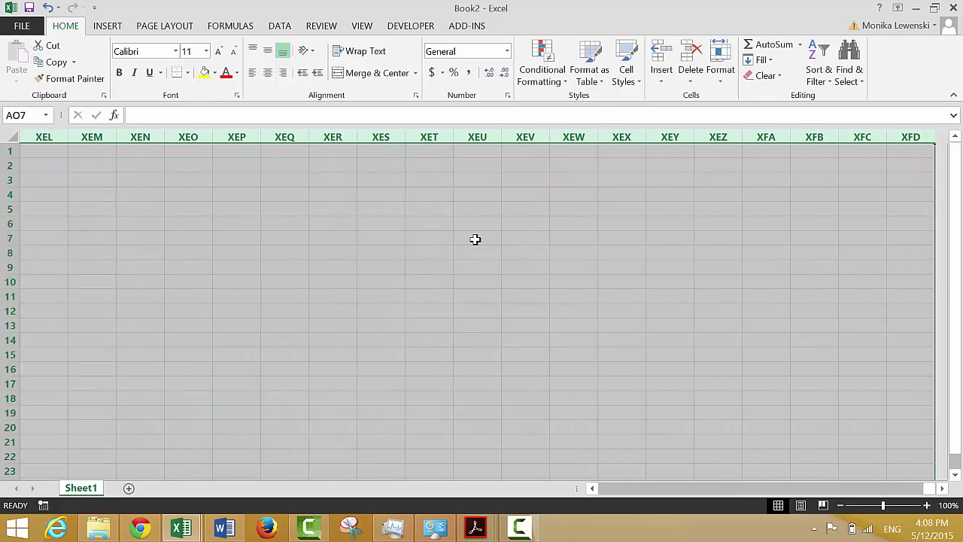
{"action": "key", "text": "alt+shift+Right"}
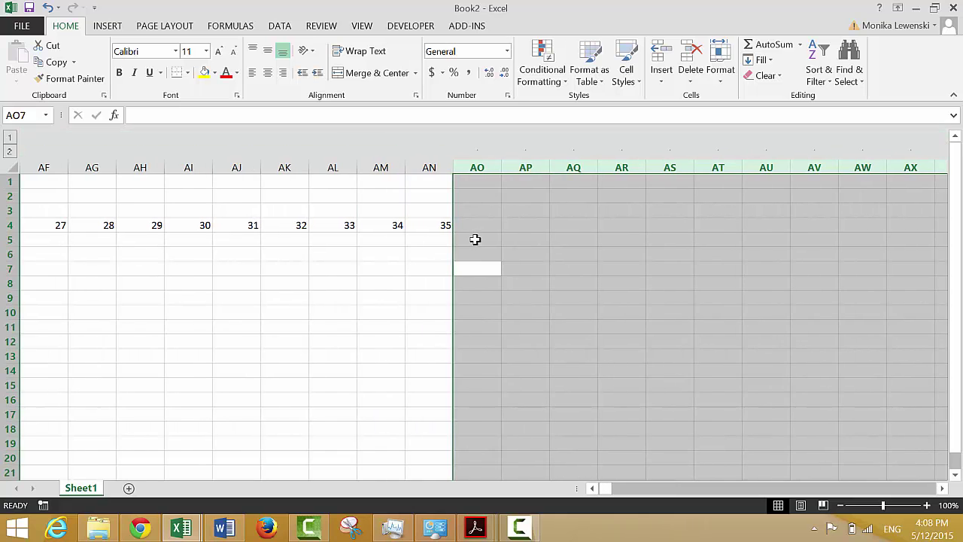
{"action": "left_click", "coordinate": [9, 139]}
{"action": "left_click", "coordinate": [317, 280]}
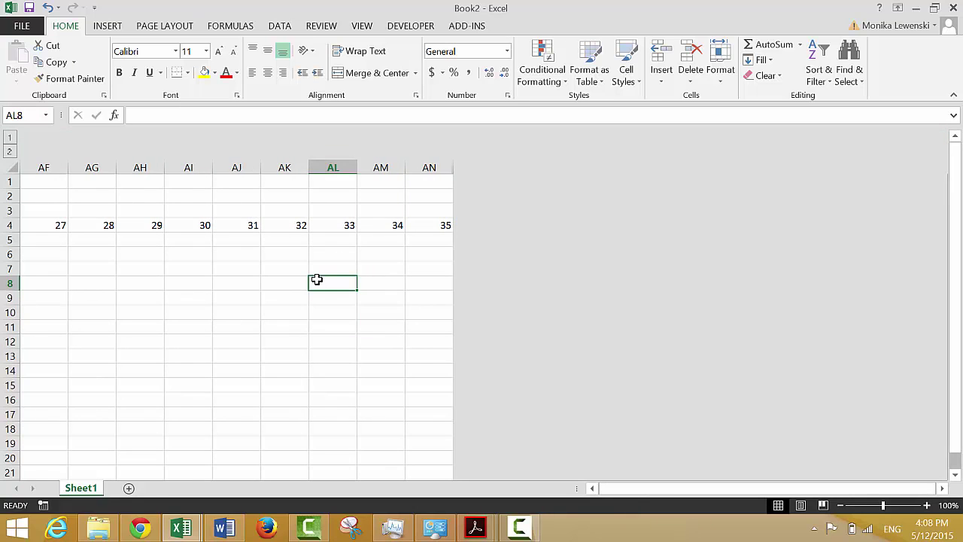
Fill the cash flow formula from G5 across row 5 to AN5
{"action": "key", "text": "Home"}
{"action": "key", "text": "Up"}
{"action": "key", "text": "Up"}
{"action": "key", "text": "Up"}
{"action": "key", "text": "Up"}
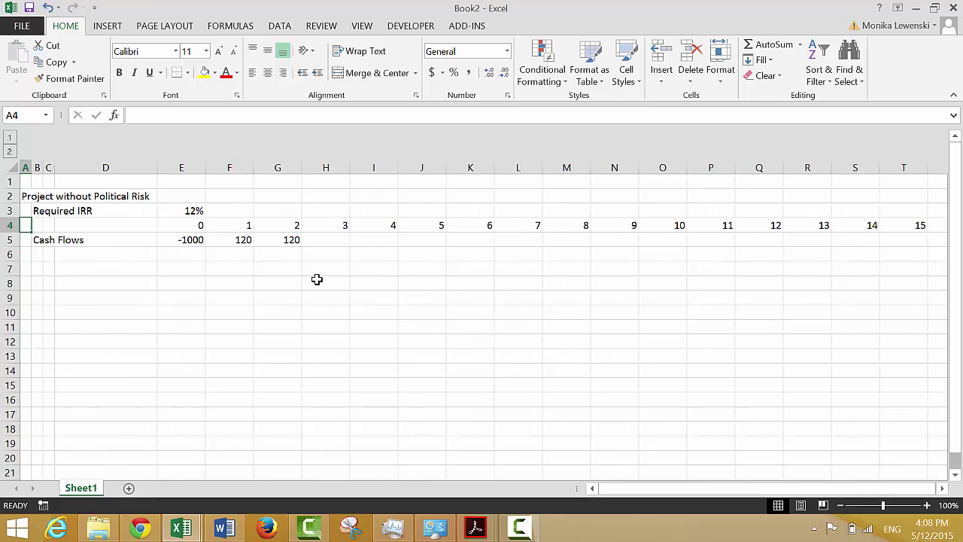
{"action": "key", "text": "Right"}
{"action": "key", "text": "Down"}
{"action": "key", "text": "Right"}
{"action": "key", "text": "Right"}
{"action": "key", "text": "Right"}
{"action": "key", "text": "Right"}
{"action": "key", "text": "Right"}
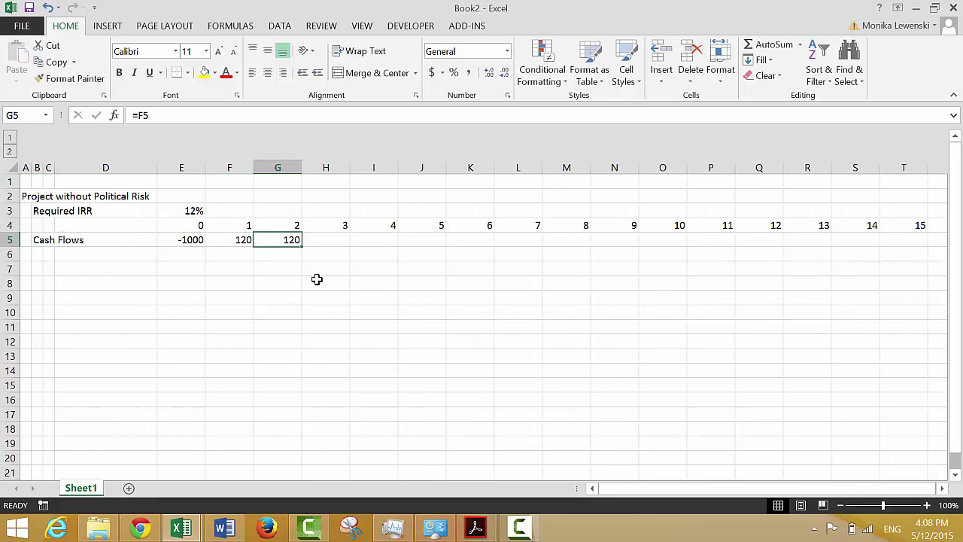
{"action": "key", "text": "Left"}
{"action": "key", "text": "Right"}
{"action": "key", "text": "ctrl+shift+Right"}
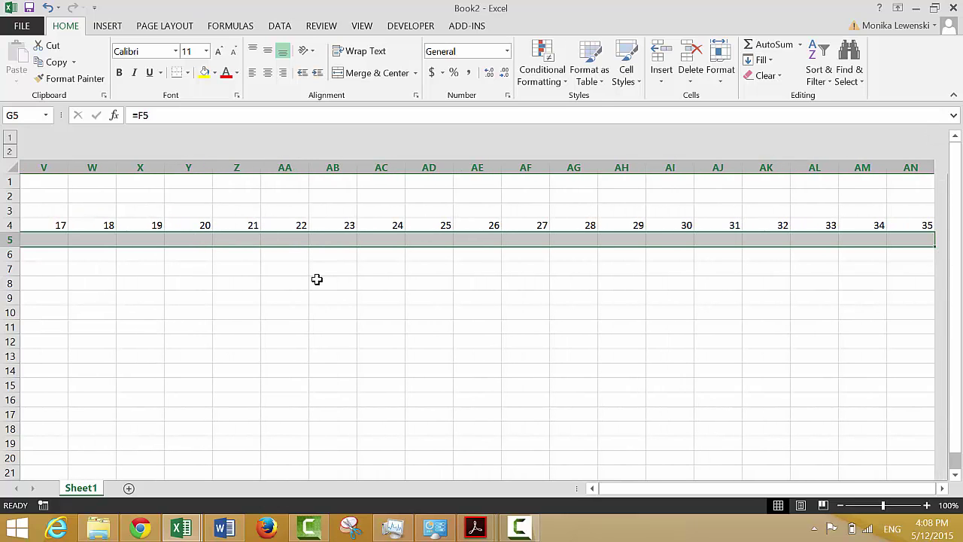
{"action": "key", "text": "ctrl+r"}
Enter the label IRR in B6 below the Cash Flows label
{"action": "key", "text": "ctrl+Left"}
{"action": "key", "text": "ctrl+Left"}
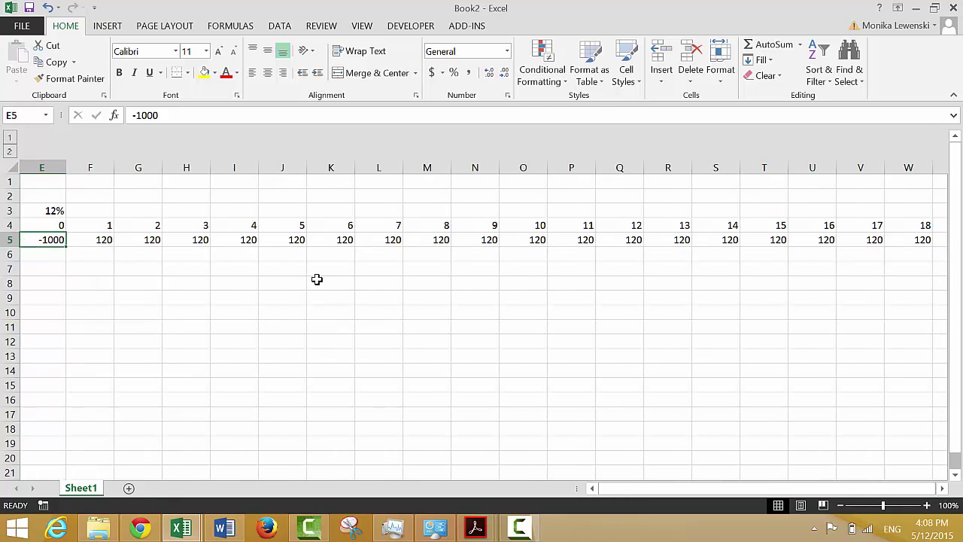
{"action": "key", "text": "ctrl+Left"}
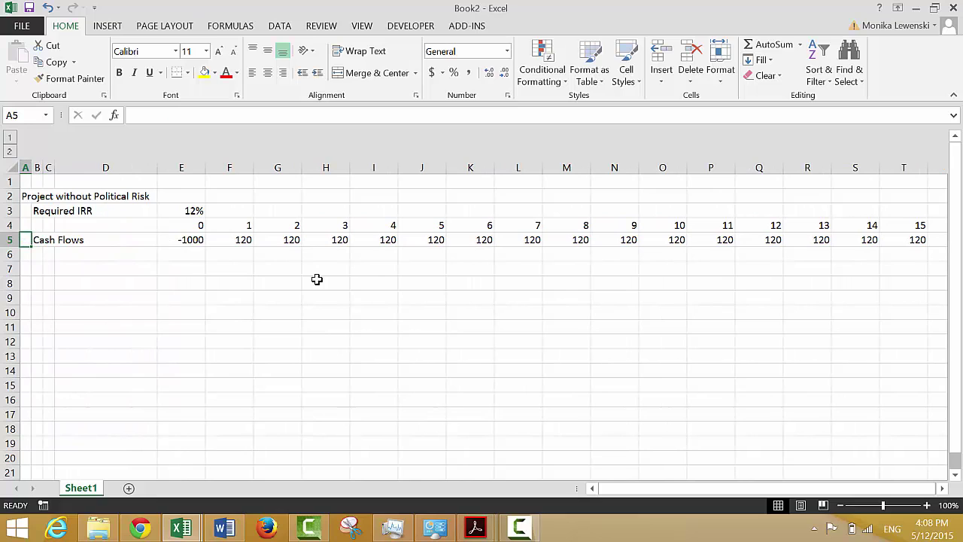
{"action": "key", "text": "Down"}
{"action": "key", "text": "Right"}
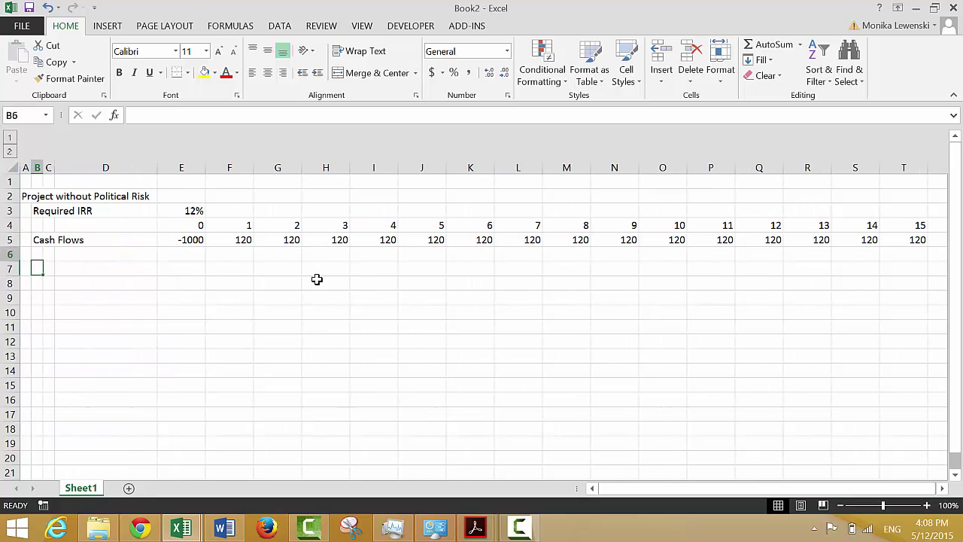
{"action": "type", "text": "IRR"}
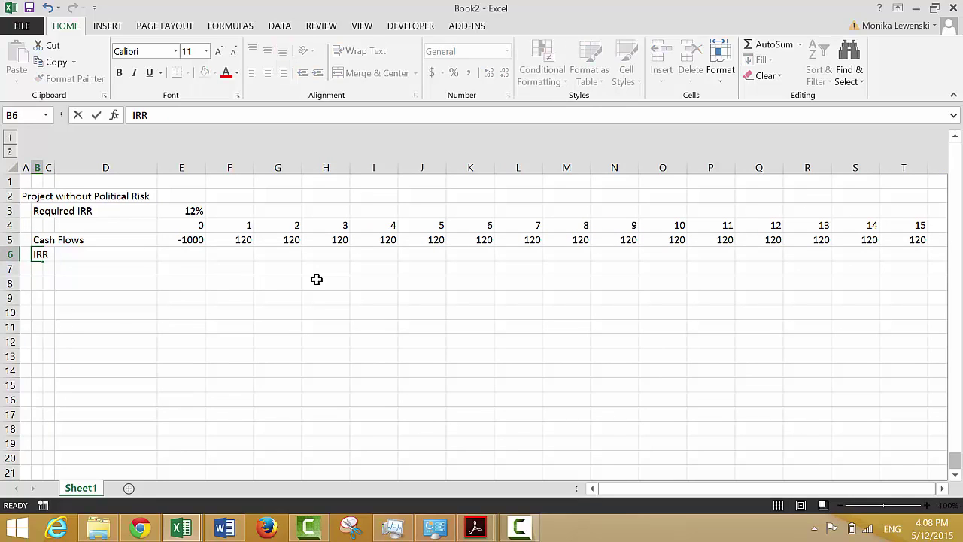
{"action": "key", "text": "Return"}
Calculate the internal rate of return in E6 with an IRR formula that covers all of row 5, =IRR(5:5)
{"action": "key", "text": "Up"}
{"action": "key", "text": "Right"}
{"action": "key", "text": "Right"}
{"action": "key", "text": "Right"}
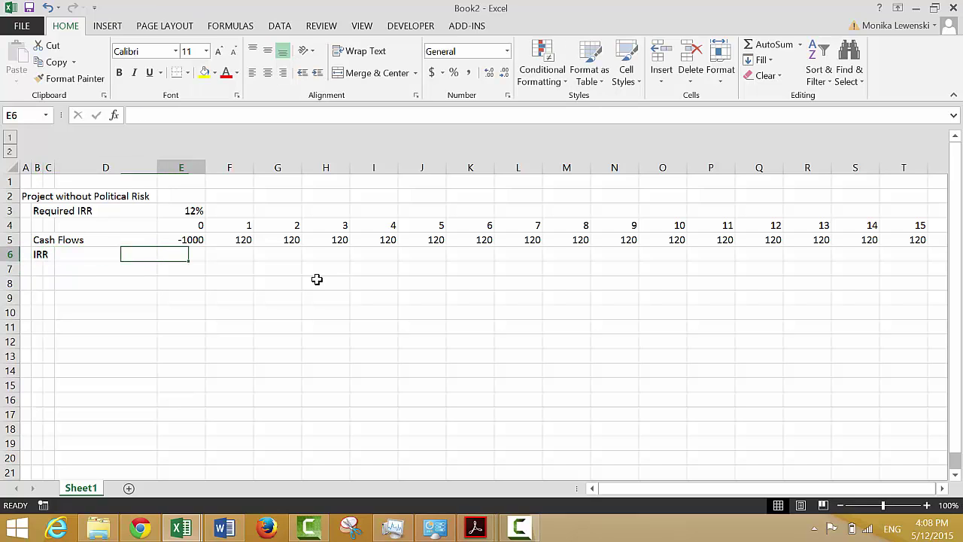
{"action": "type", "text": "=i"}
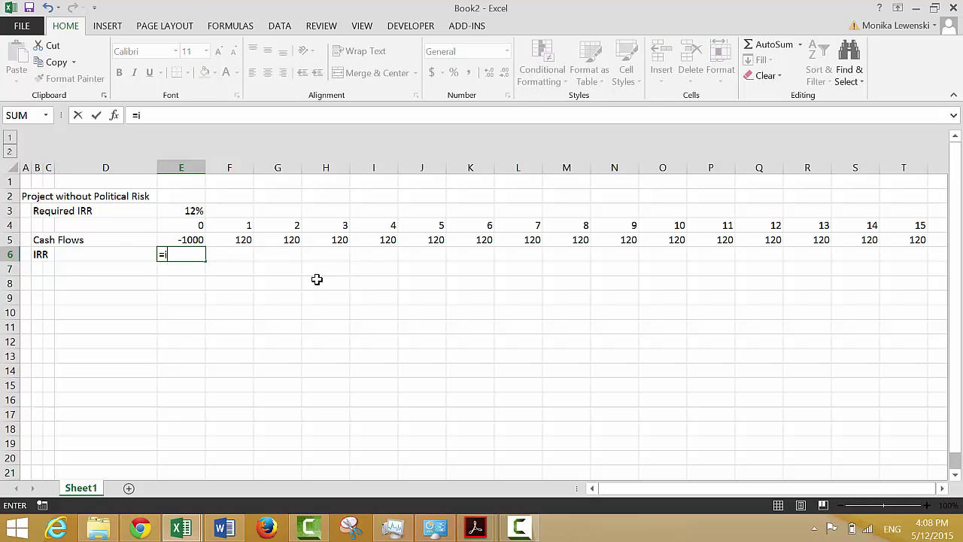
{"action": "type", "text": "rr("}
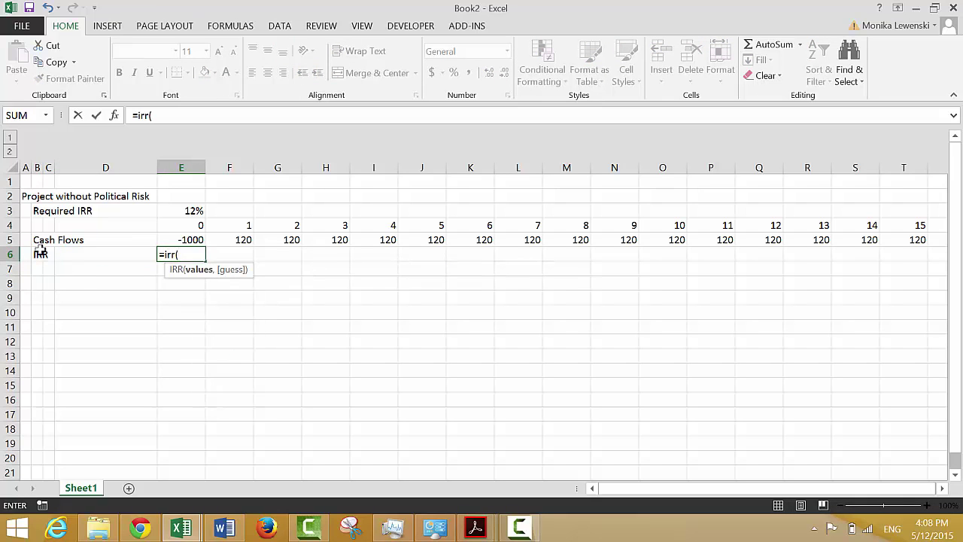
{"action": "left_click", "coordinate": [192, 239]}
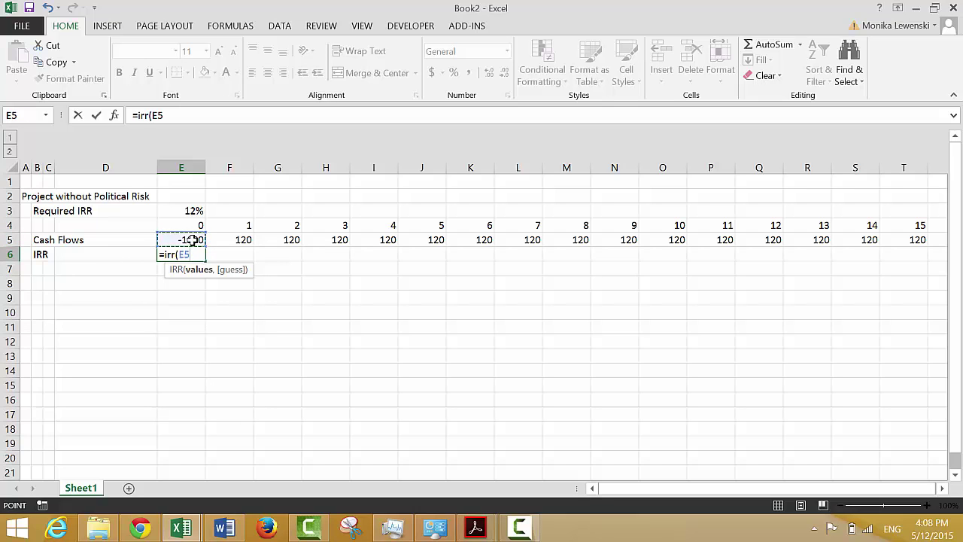
{"action": "key", "text": "ctrl+shift+Right"}
{"action": "key", "text": "Return"}
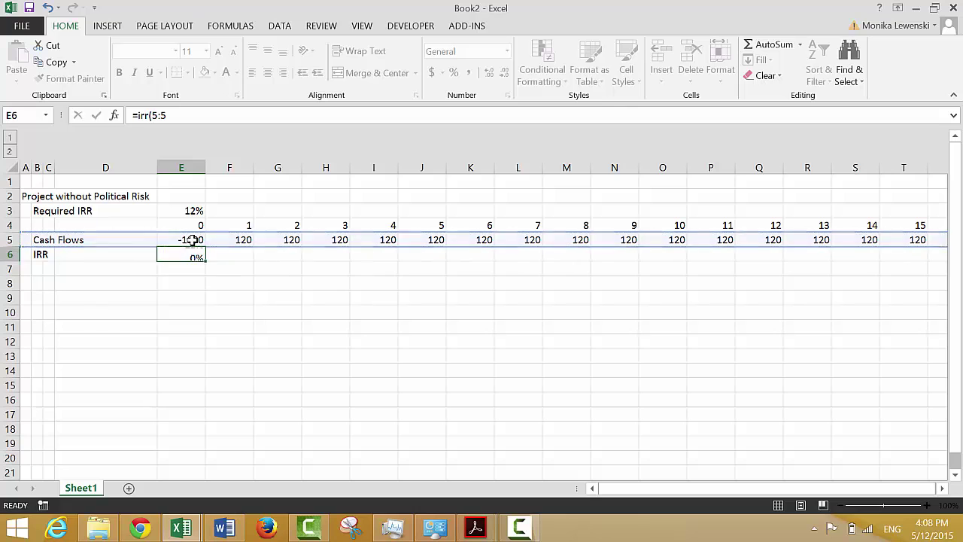
{"action": "key", "text": "Up"}
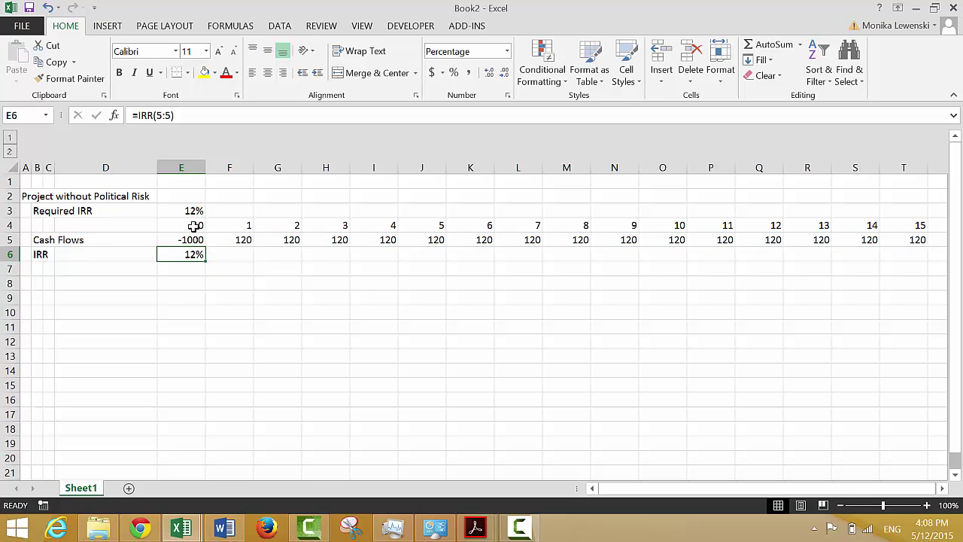
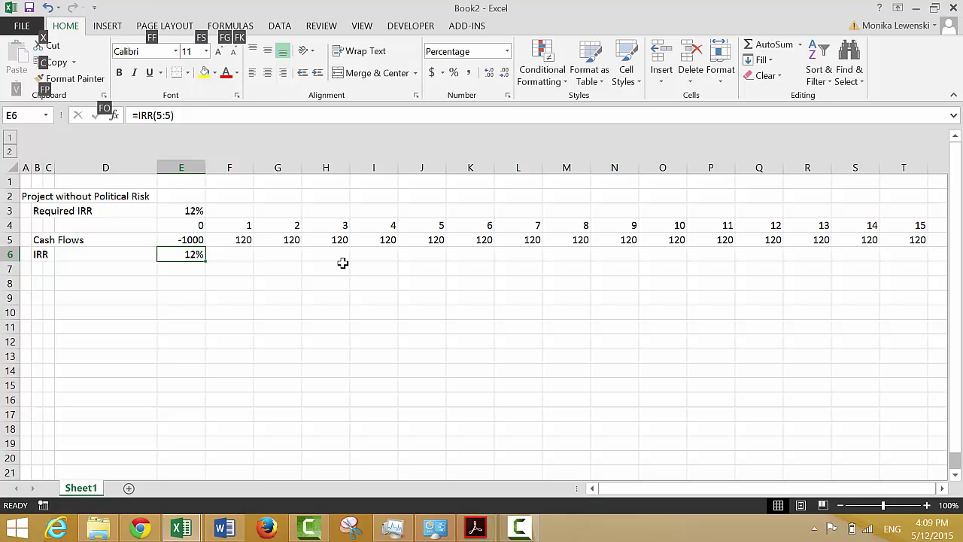
Try adding and removing decimal places on the IRR in E6, and leave it at two decimals
{"action": "key", "text": "alt+h"}
{"action": "key", "text": "0"}
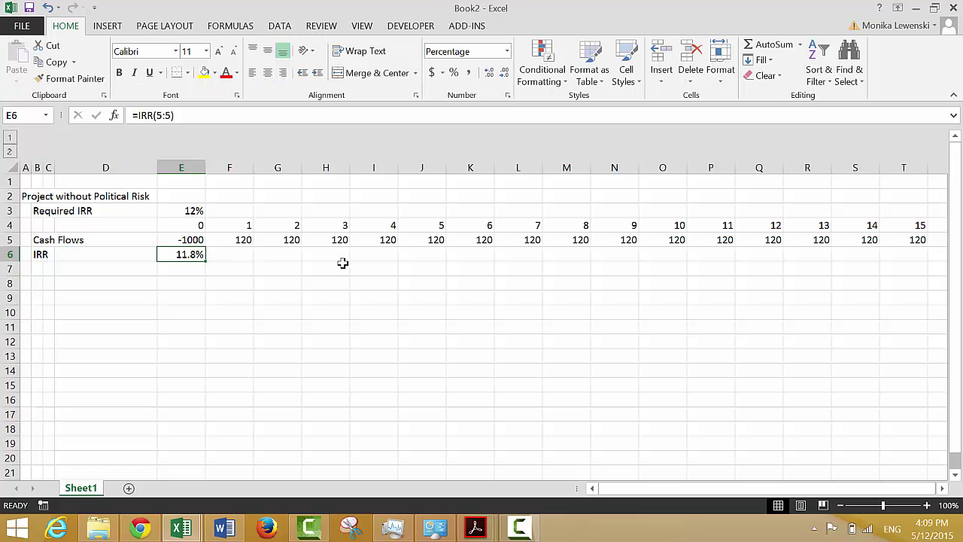
{"action": "key", "text": "alt+h"}
{"action": "key", "text": "0"}
{"action": "key", "text": "alt"}
{"action": "key", "text": "h"}
{"action": "key", "text": "9"}
{"action": "key", "text": "alt"}
{"action": "key", "text": "h"}
{"action": "key", "text": "9"}
{"action": "key", "text": "alt+h"}
{"action": "key", "text": "0"}
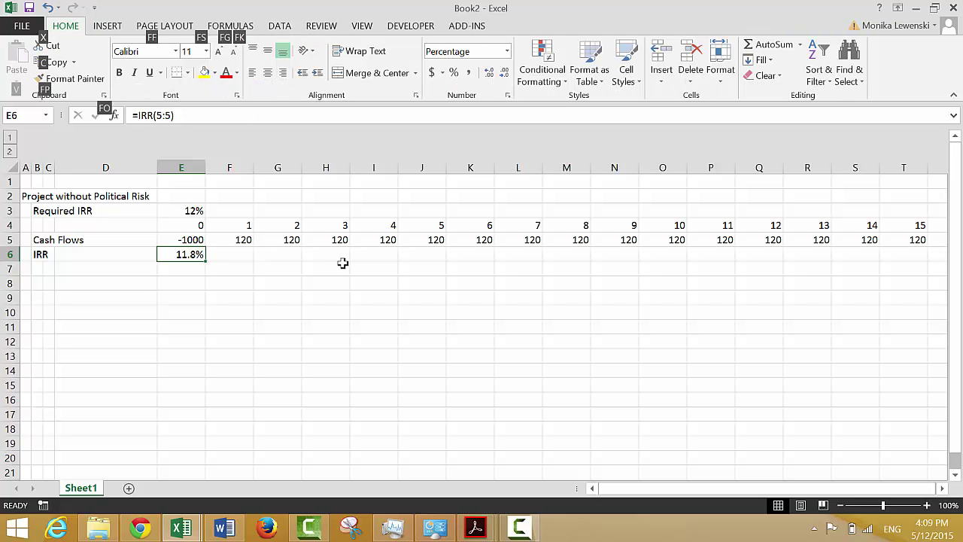
{"action": "key", "text": "0"}
Enter the label Difference in B7 below the IRR label
{"action": "key", "text": "Down"}
{"action": "key", "text": "Left"}
{"action": "key", "text": "Left"}
{"action": "key", "text": "Left"}
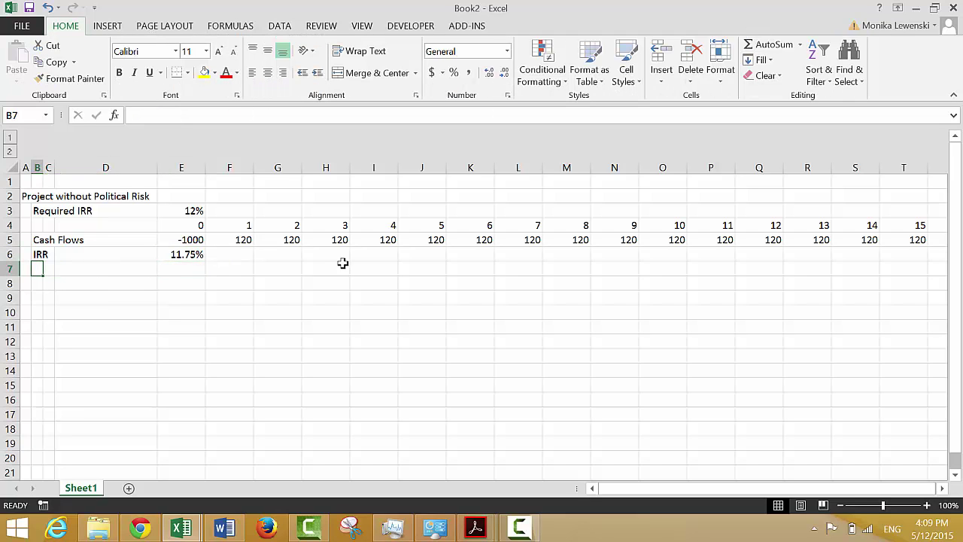
{"action": "type", "text": "Difference"}
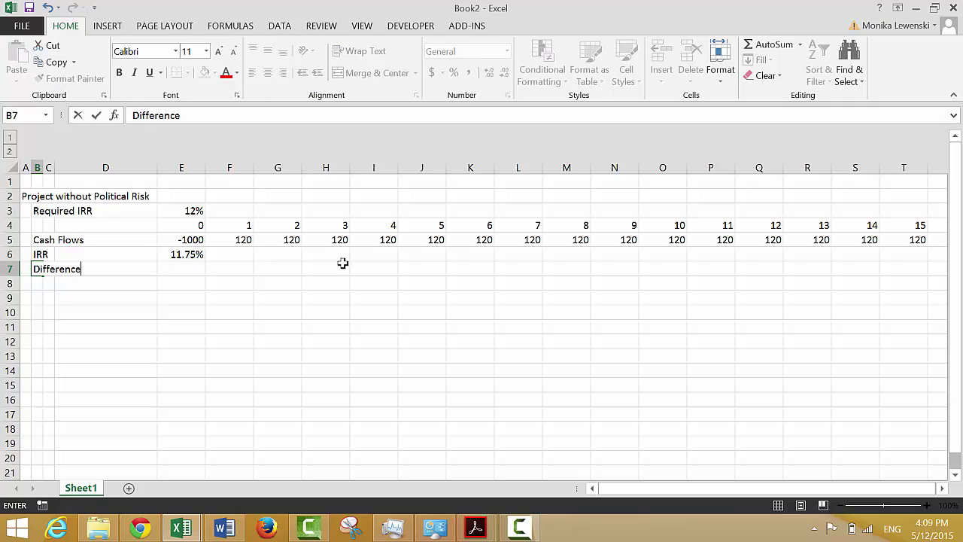
{"action": "key", "text": "Return"}
Enter the formula =E3-E6 in E7 to subtract the calculated IRR from the required IRR
{"action": "key", "text": "Up"}
{"action": "key", "text": "Right"}
{"action": "key", "text": "Right"}
{"action": "key", "text": "Right"}
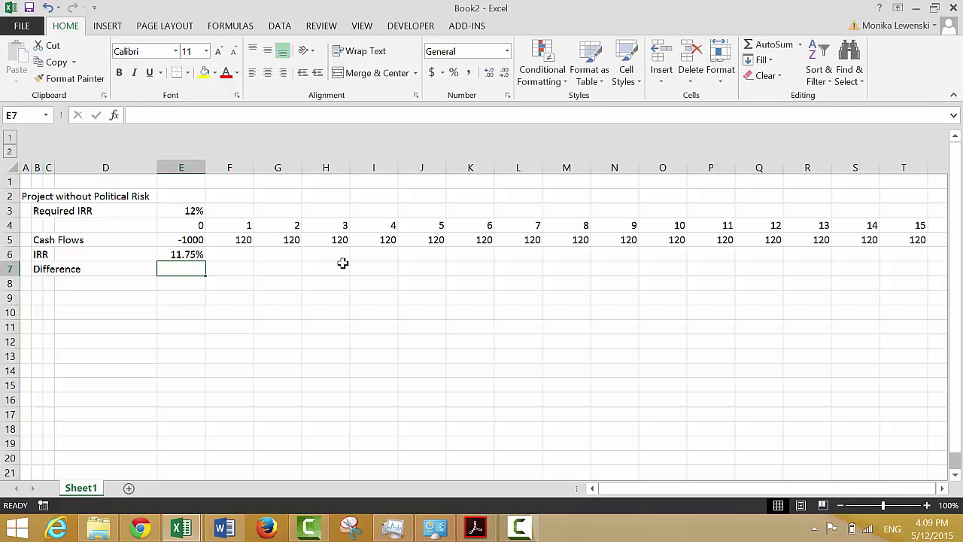
{"action": "type", "text": "="}
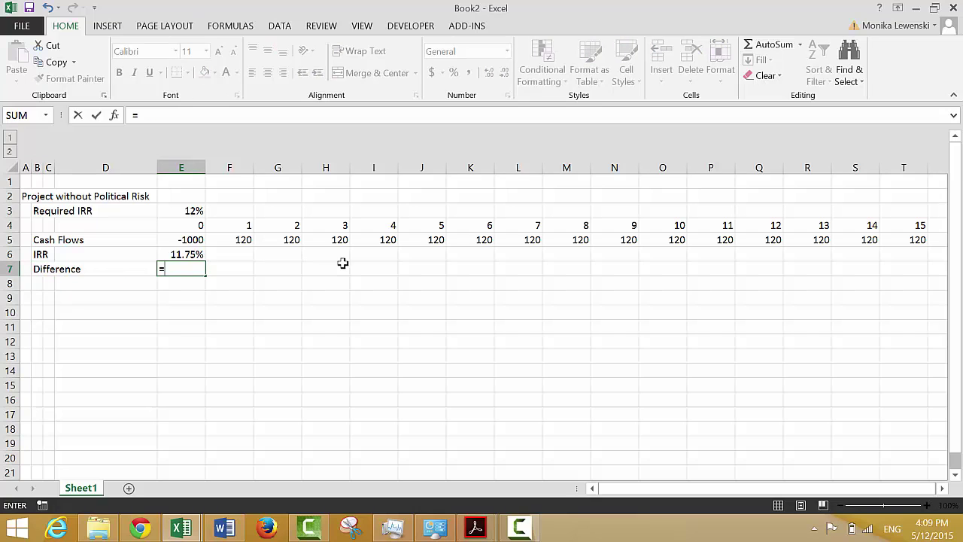
{"action": "key", "text": "Up"}
{"action": "key", "text": "Up"}
{"action": "key", "text": "Up"}
{"action": "key", "text": "Up"}
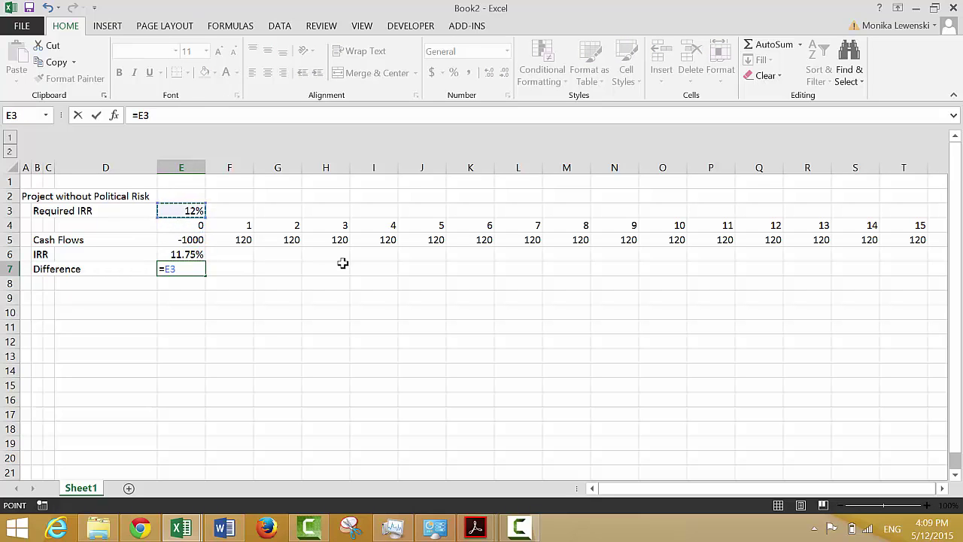
{"action": "type", "text": "-"}
{"action": "key", "text": "Up"}
{"action": "key", "text": "Return"}
{"action": "key", "text": "Up"}
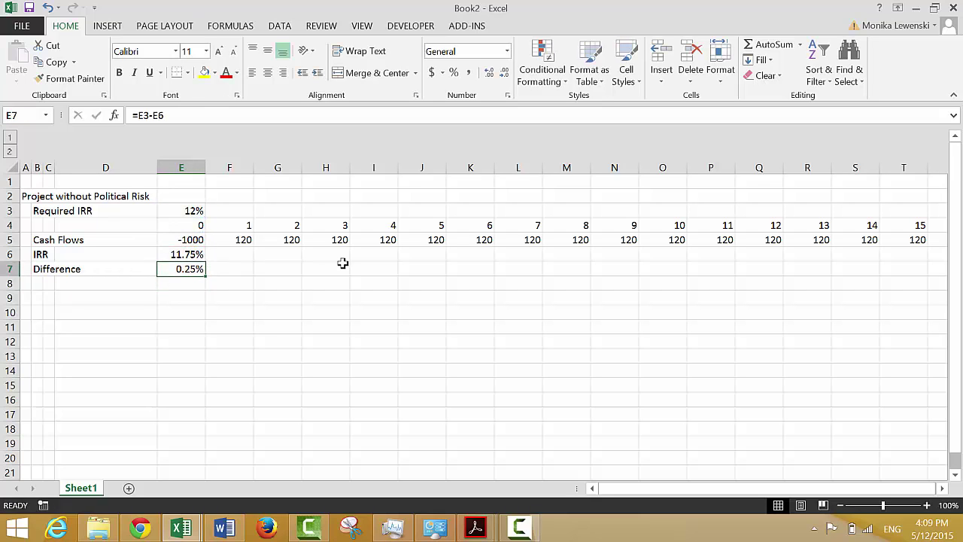
Enter the text diff in F7 beside the difference formula
{"action": "key", "text": "Right"}
{"action": "key", "text": "Left"}
{"action": "key", "text": "Left"}
{"action": "key", "text": "Right"}
{"action": "key", "text": "Right"}
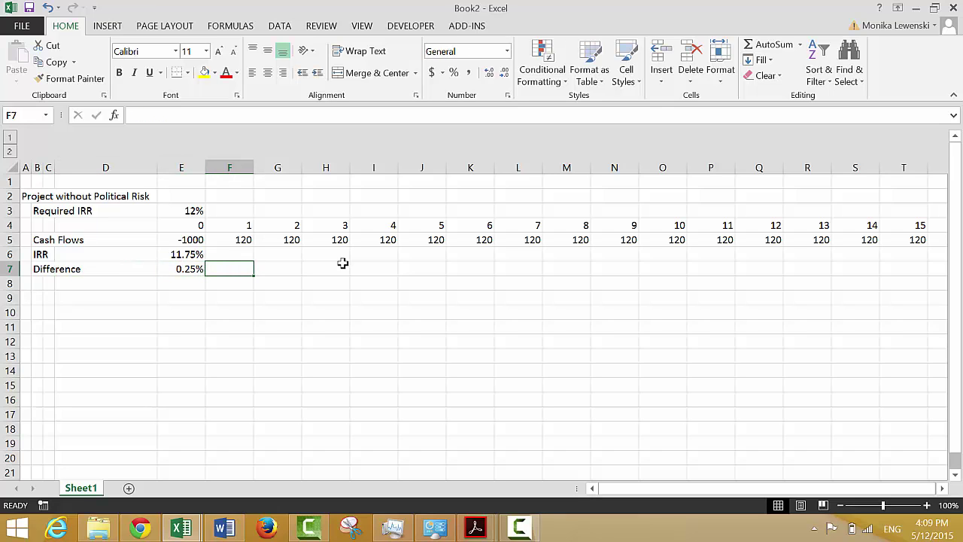
{"action": "type", "text": "diff"}
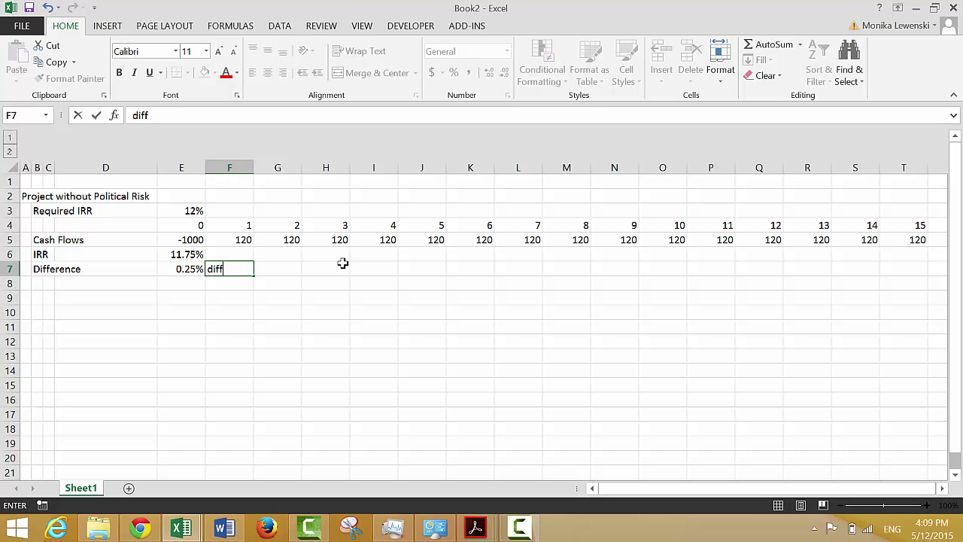
{"action": "key", "text": "Return"}
Apply the percentage number format to the difference in E7
{"action": "key", "text": "Up"}
{"action": "key", "text": "Left"}
{"action": "key", "text": "Left"}
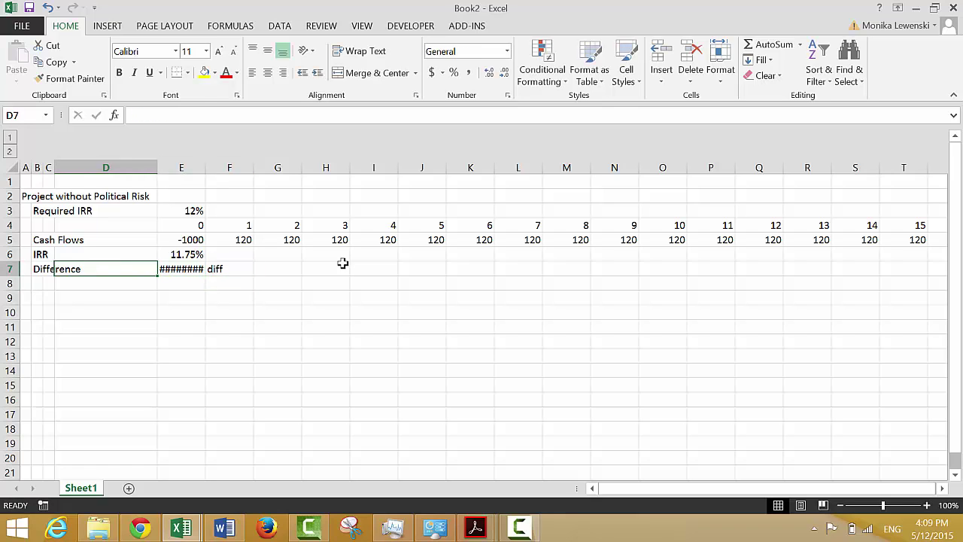
{"action": "key", "text": "Right"}
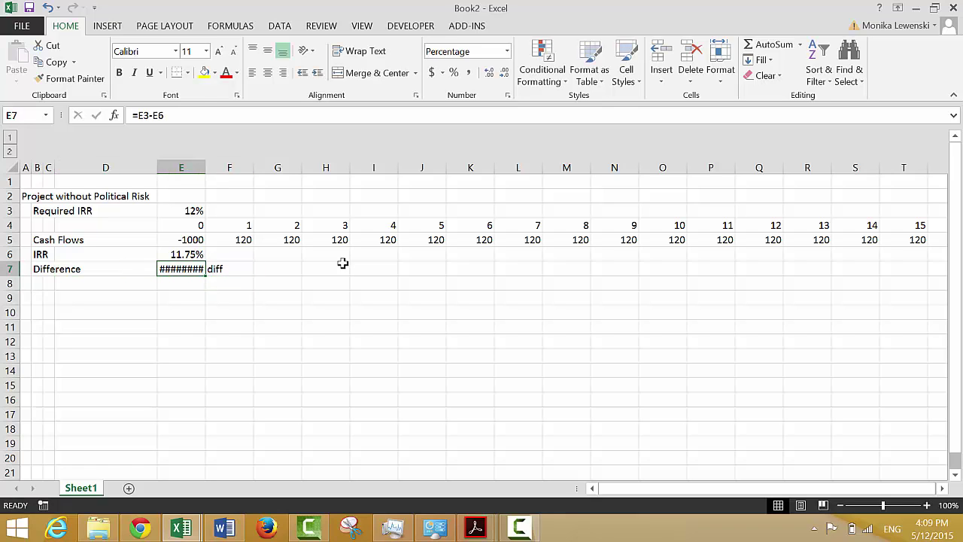
{"action": "key", "text": "ctrl+shift+5"}
{"action": "key", "text": "alt+f"}
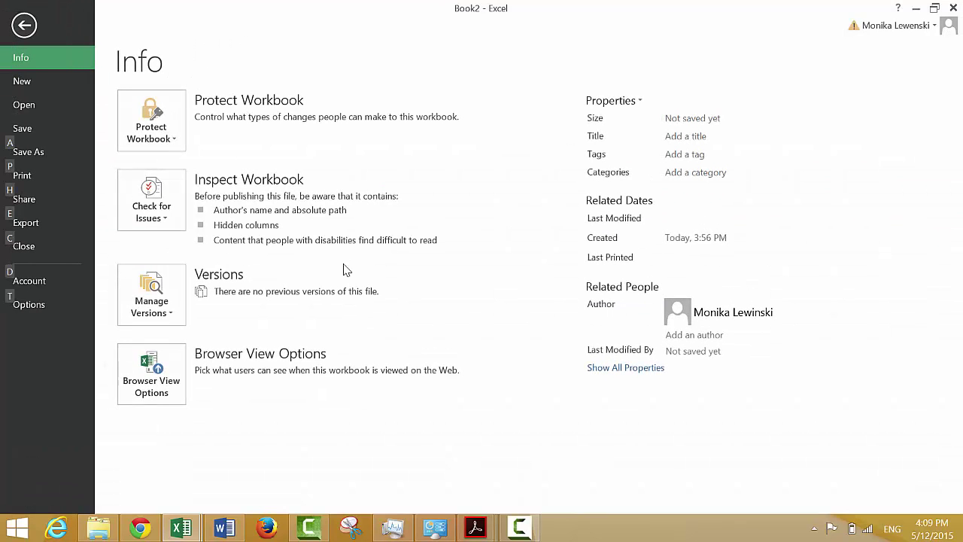
{"action": "left_click", "coordinate": [24, 27]}
{"action": "left_click", "coordinate": [24, 28]}
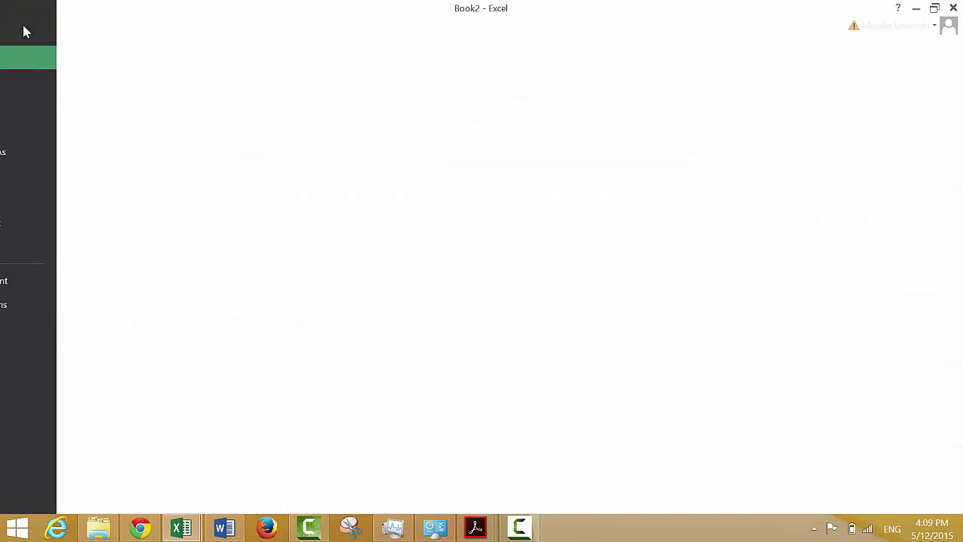
{"action": "left_click", "coordinate": [24, 27]}
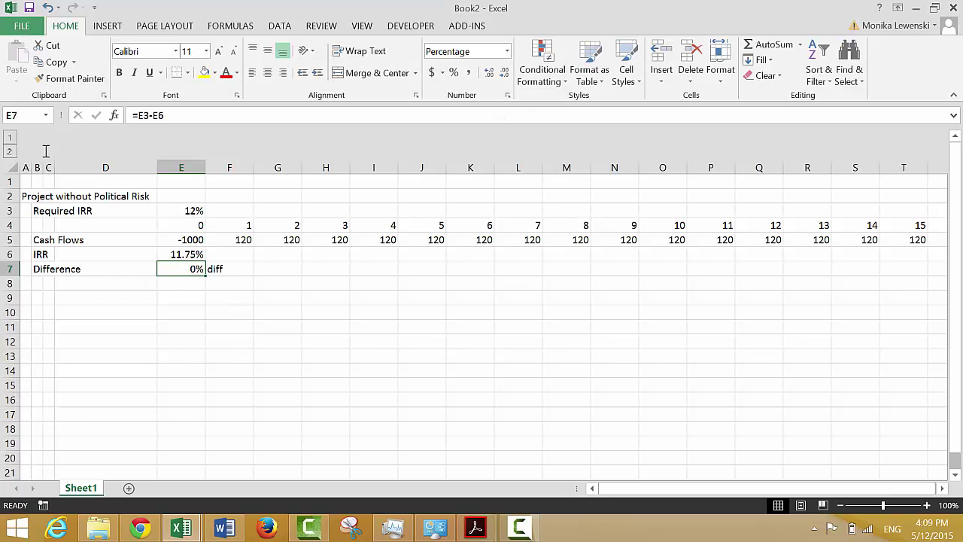
Increase the decimal places of the difference in E7 to two
{"action": "left_click", "coordinate": [201, 344]}
{"action": "key", "text": "Left"}
{"action": "key", "text": "Up"}
{"action": "key", "text": "Up"}
{"action": "key", "text": "Up"}
{"action": "key", "text": "Up"}
{"action": "key", "text": "Up"}
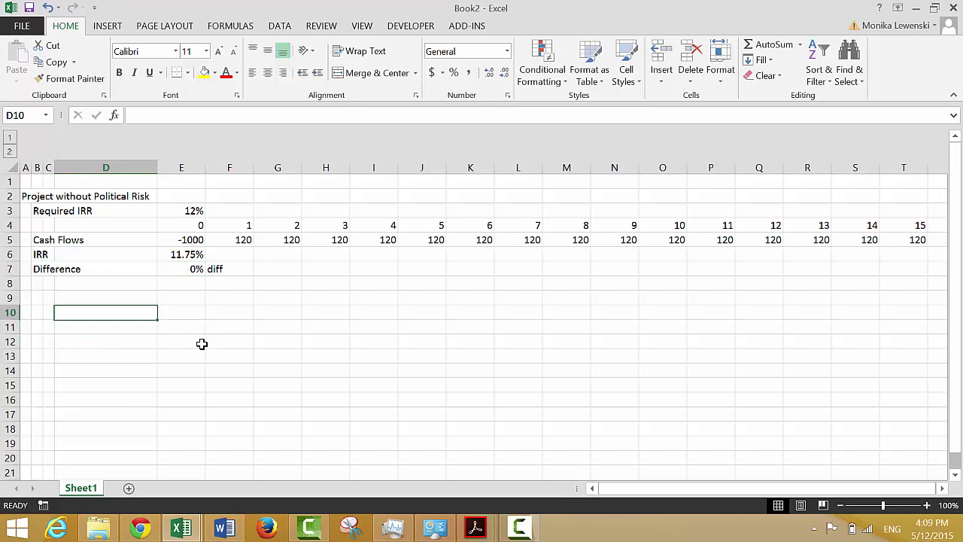
{"action": "key", "text": "Right"}
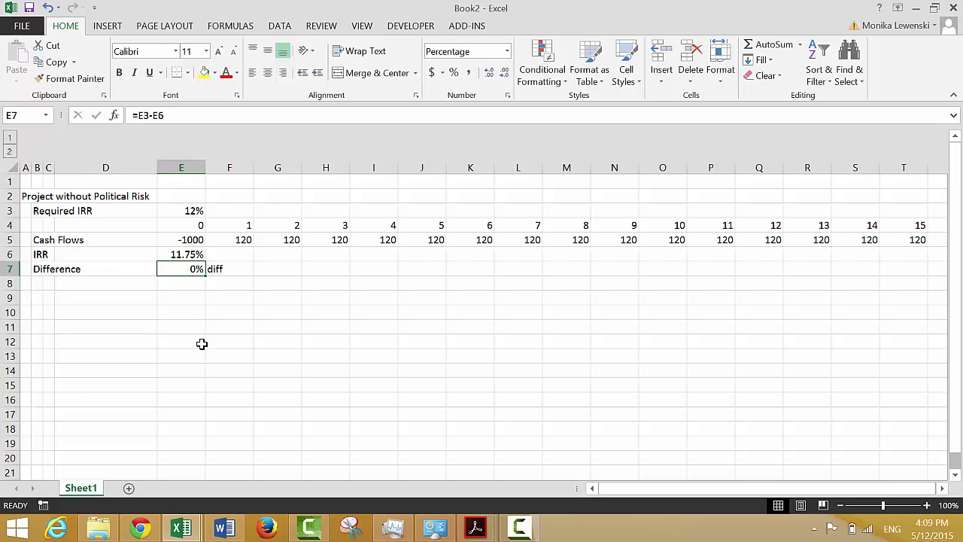
{"action": "key", "text": "alt+h"}
{"action": "key", "text": "0"}
{"action": "key", "text": "alt+h"}
{"action": "key", "text": "0"}
{"action": "key", "text": "Left"}
{"action": "key", "text": "Right"}
{"action": "key", "text": "Right"}
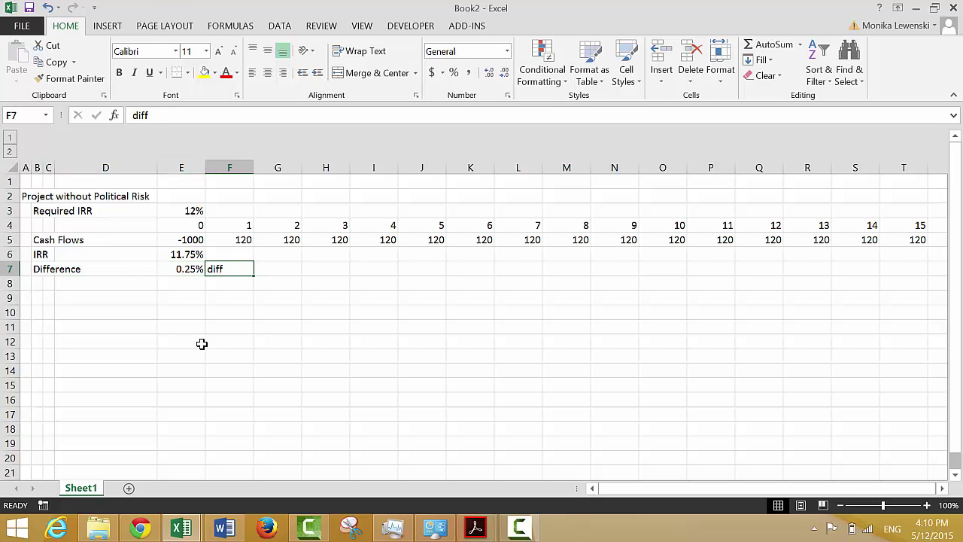
Select all constants except text on the sheet with Go To Special and set their font color to standard blue
{"action": "key", "text": "Left"}
{"action": "key", "text": "Up"}
{"action": "key", "text": "Up"}
{"action": "key", "text": "Right"}
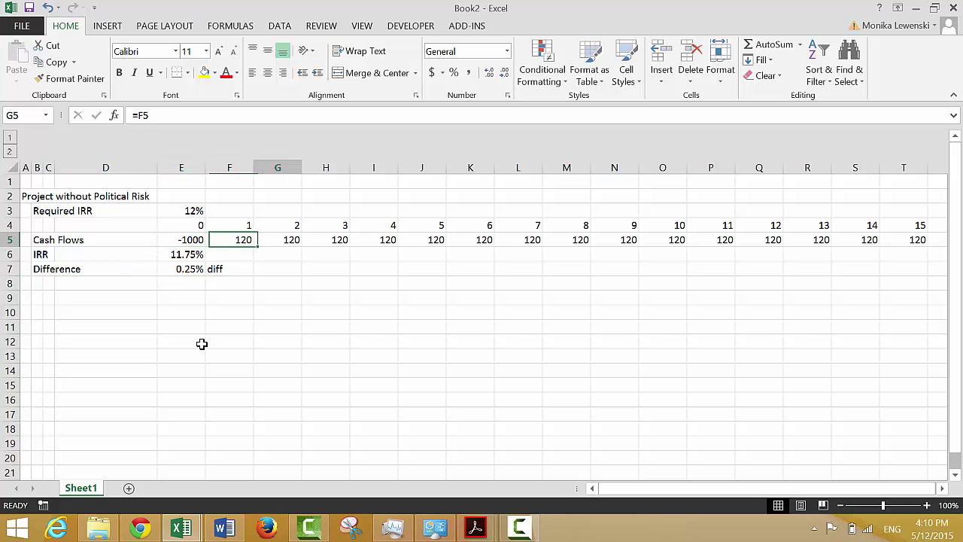
{"action": "key", "text": "Right"}
{"action": "key", "text": "Left"}
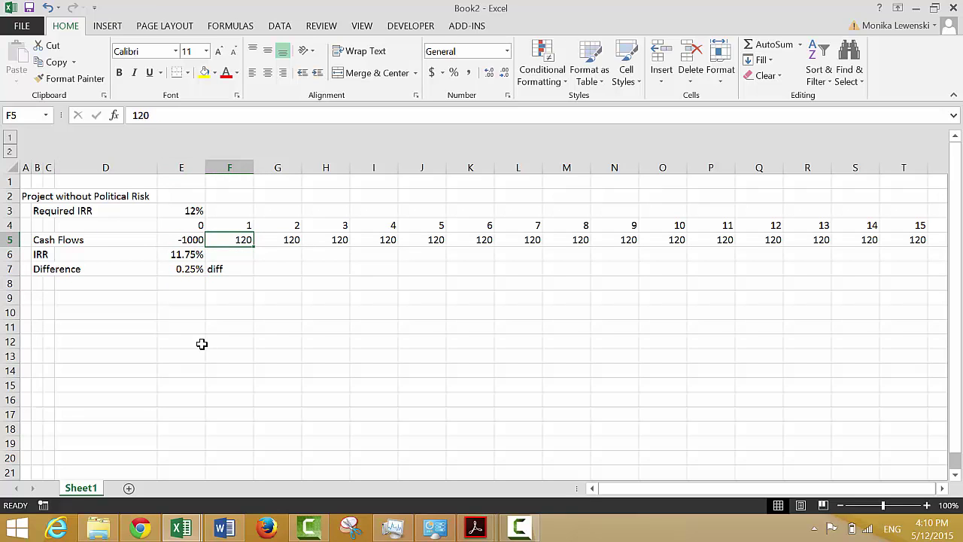
{"action": "key", "text": "F5"}
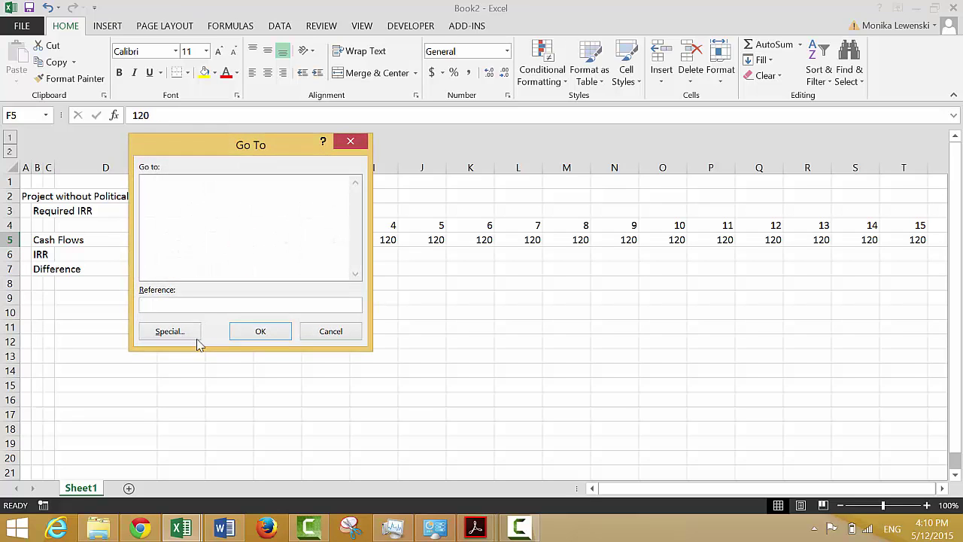
{"action": "left_click", "coordinate": [168, 331]}
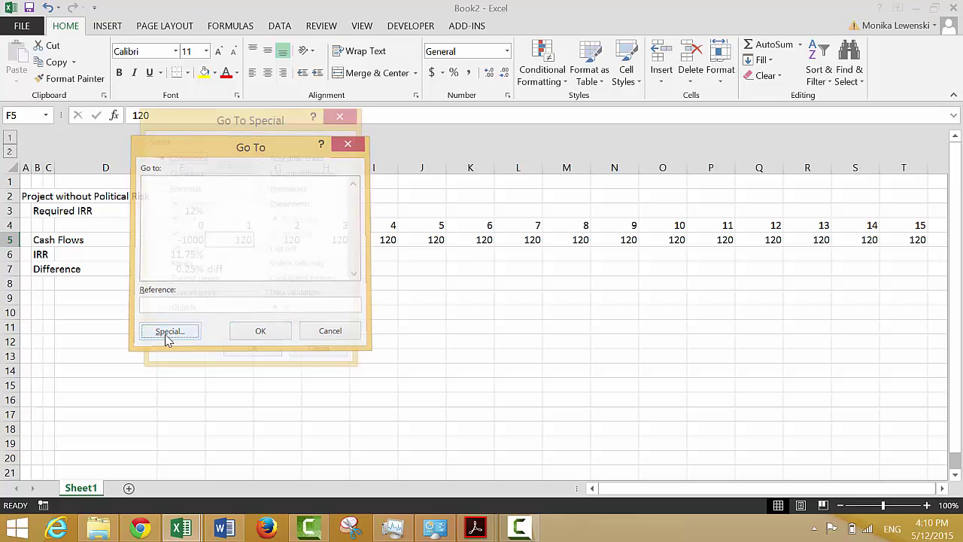
{"action": "left_click", "coordinate": [159, 174]}
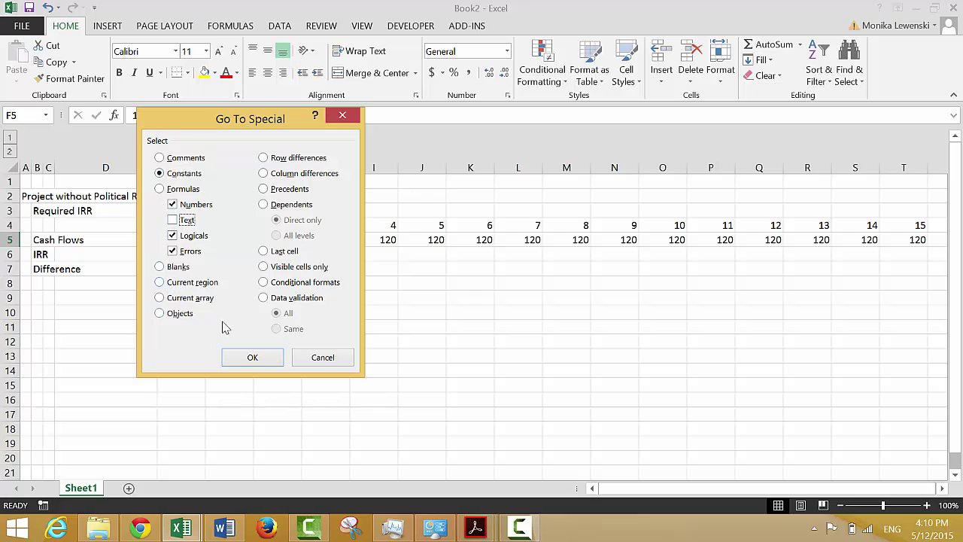
{"action": "left_click", "coordinate": [252, 359]}
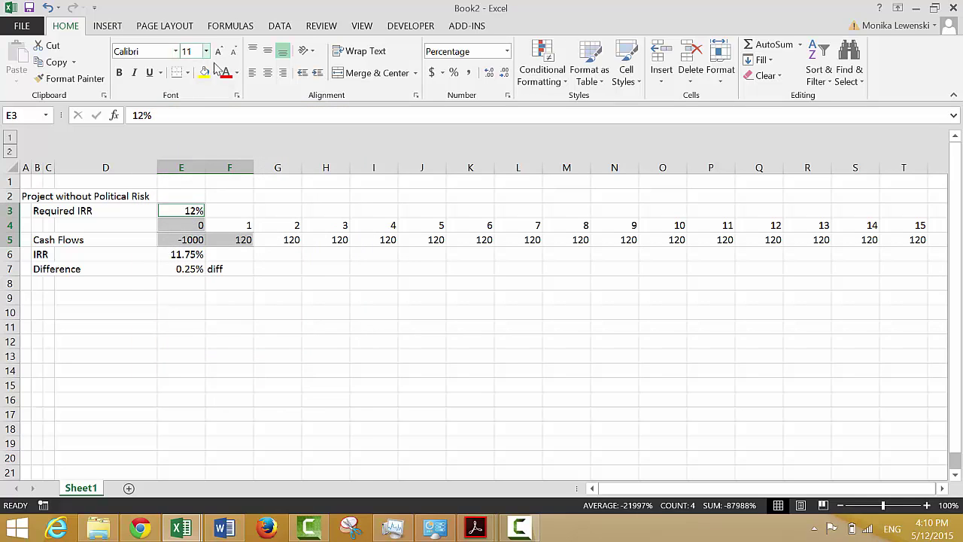
{"action": "left_click", "coordinate": [238, 73]}
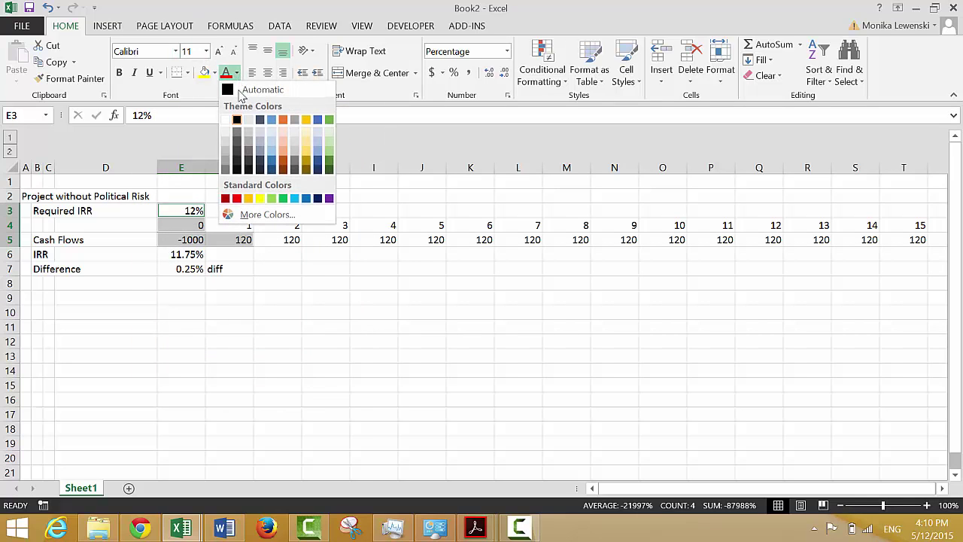
{"action": "left_click", "coordinate": [304, 200]}
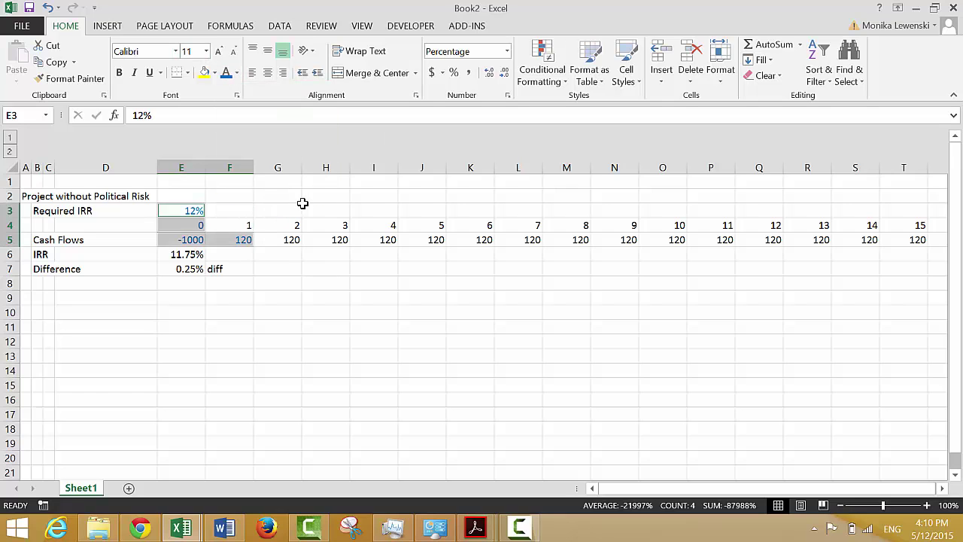
Insert a blank row between the Cash Flows row and the IRR row
{"action": "left_click", "coordinate": [188, 290]}
{"action": "key", "text": "Left"}
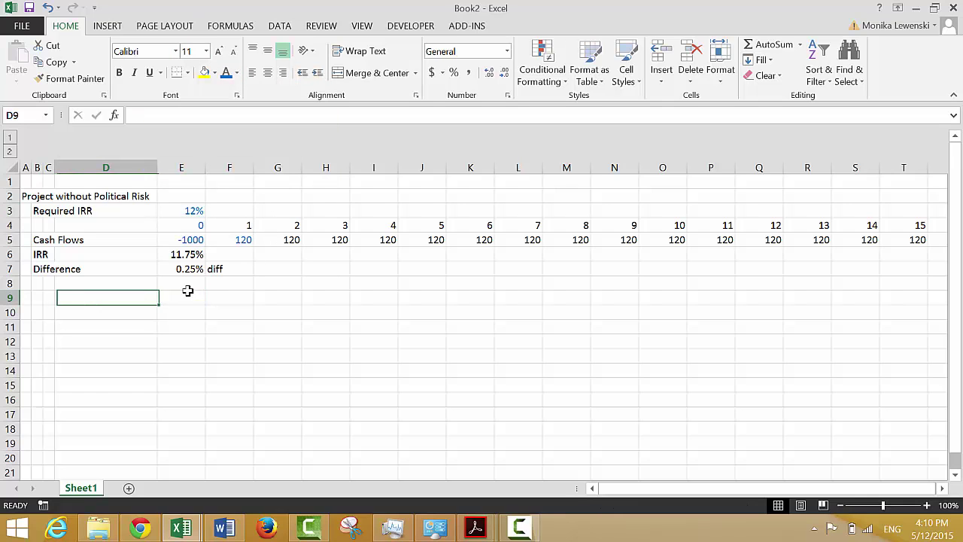
{"action": "key", "text": "Up"}
{"action": "key", "text": "Up"}
{"action": "key", "text": "Up"}
{"action": "key", "text": "Up"}
{"action": "key", "text": "Right"}
{"action": "key", "text": "Right"}
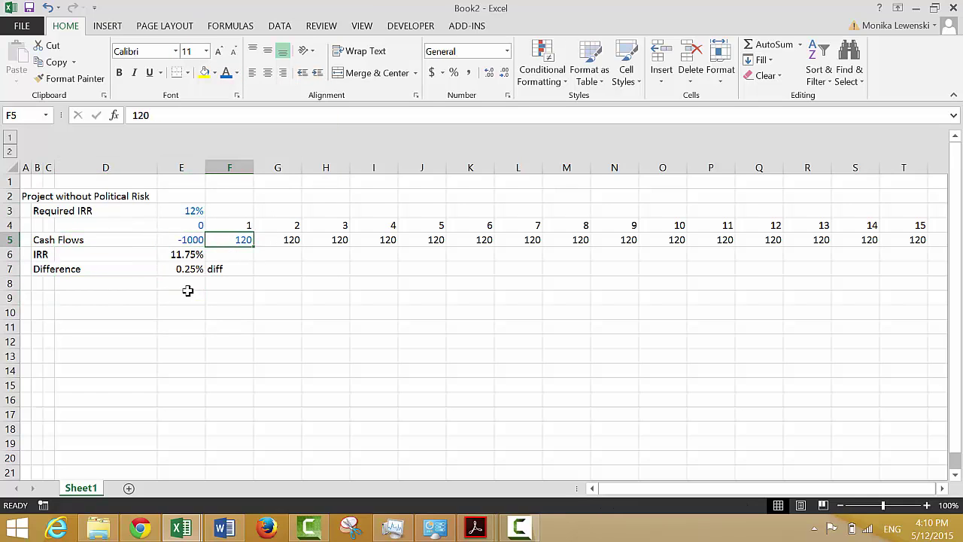
{"action": "key", "text": "Down"}
{"action": "key", "text": "Up"}
{"action": "key", "text": "Right"}
{"action": "key", "text": "Left"}
{"action": "key", "text": "Left"}
{"action": "key", "text": "Down"}
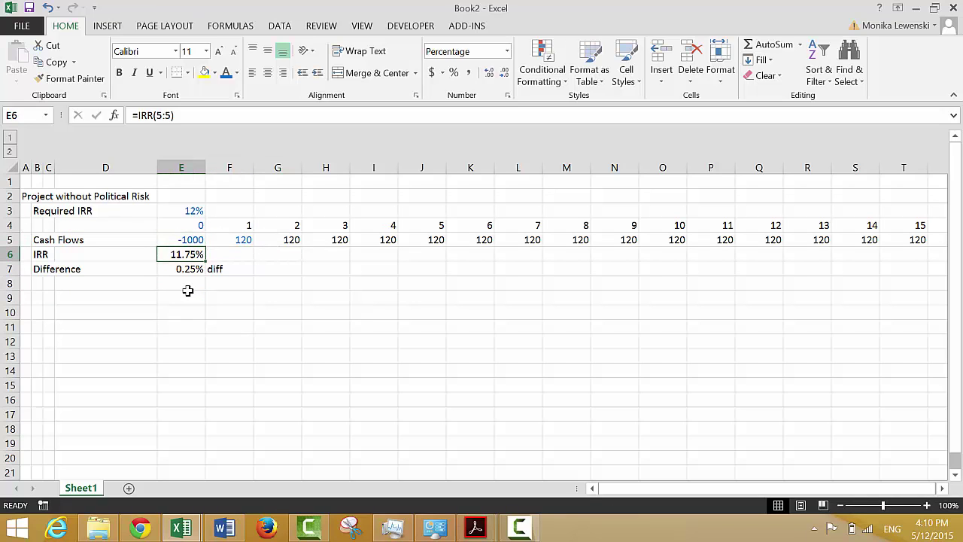
{"action": "key", "text": "Left"}
{"action": "key", "text": "Left"}
{"action": "key", "text": "Left"}
{"action": "key", "text": "Left"}
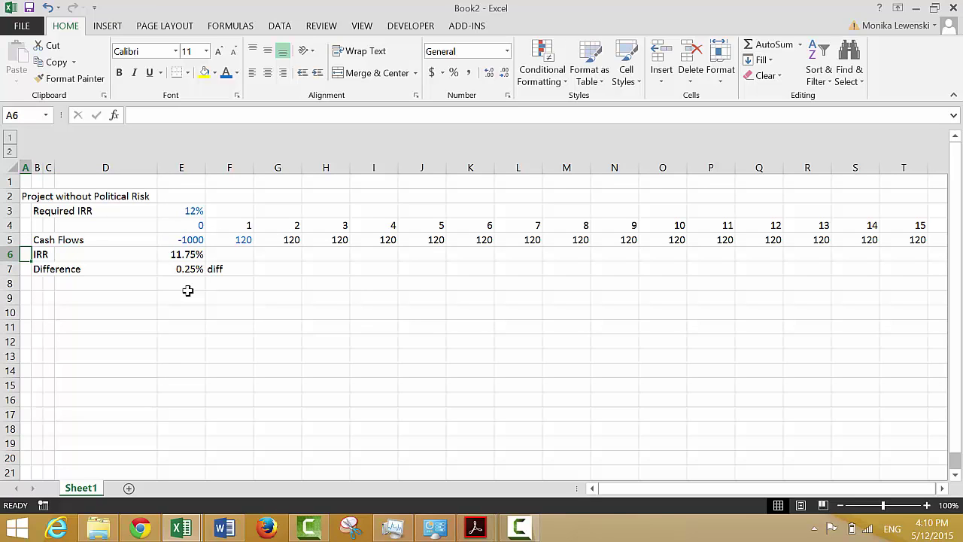
{"action": "key", "text": "shift+space"}
{"action": "key", "text": "ctrl+shift+plus"}
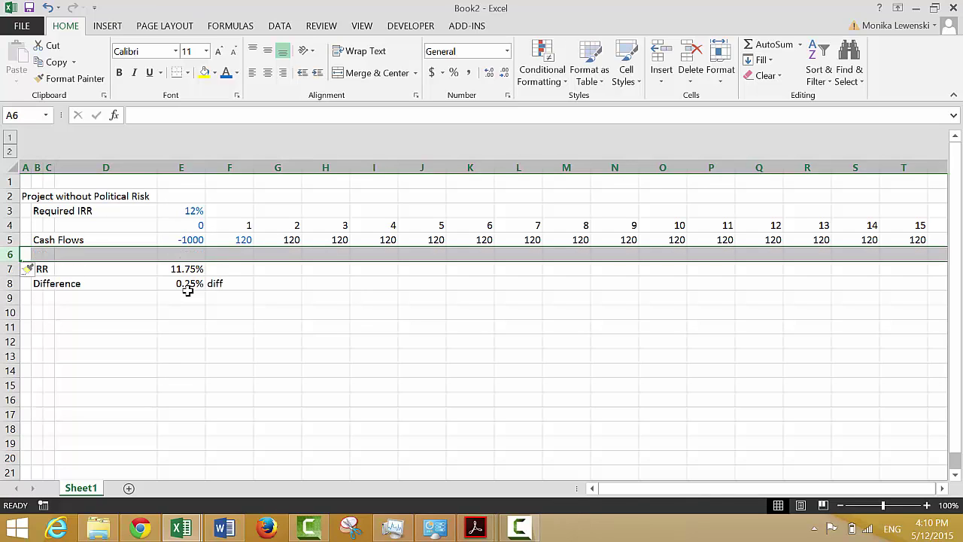
Enter the label first in F6, directly below the year 1 cash flow
{"action": "key", "text": "Right"}
{"action": "key", "text": "Right"}
{"action": "key", "text": "Right"}
{"action": "key", "text": "Right"}
{"action": "key", "text": "Right"}
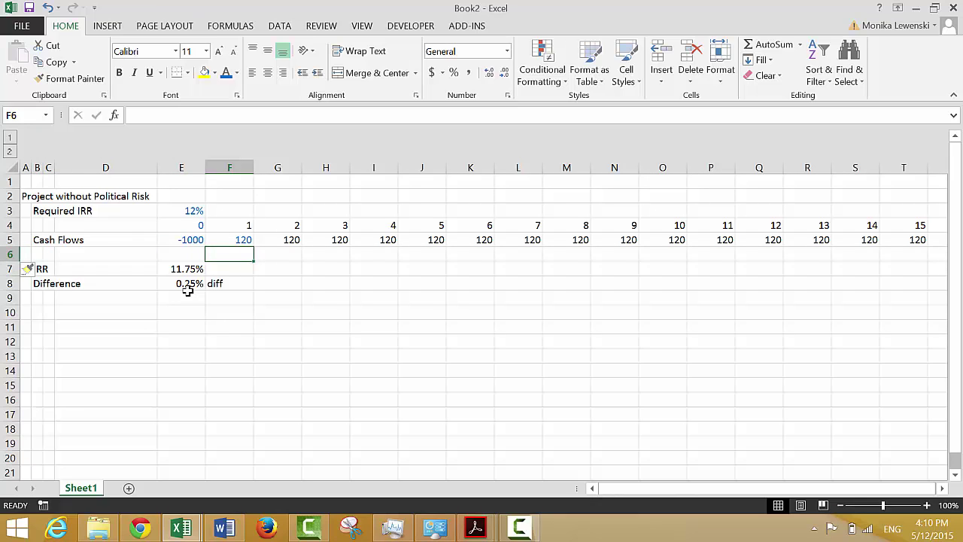
{"action": "type", "text": "f"}
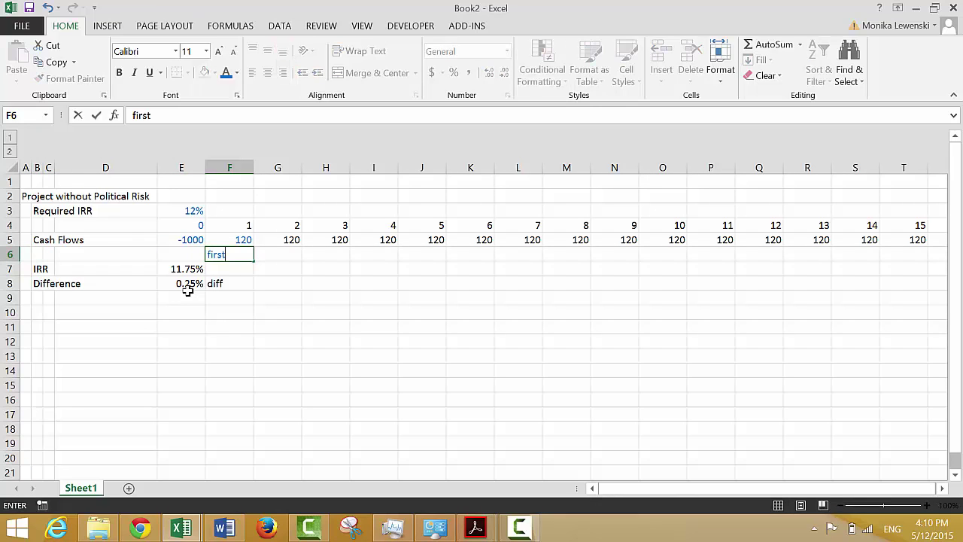
{"action": "type", "text": "irst"}
{"action": "key", "text": "Return"}
Name the year 1 cash flow cell F5 with Create Names from Selection, using the label in the bottom row
{"action": "key", "text": "Up"}
{"action": "key", "text": "shift+Up"}
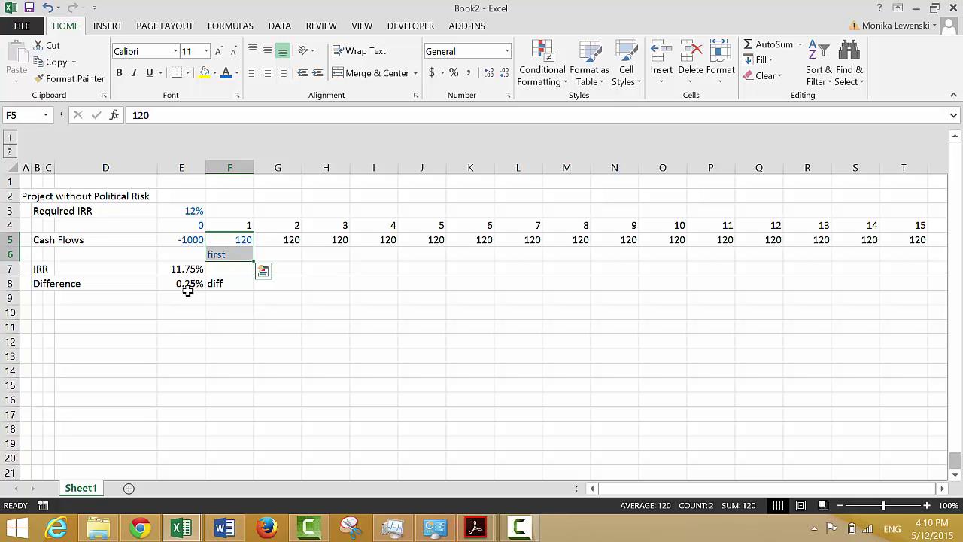
{"action": "key", "text": "ctrl+shift+F3"}
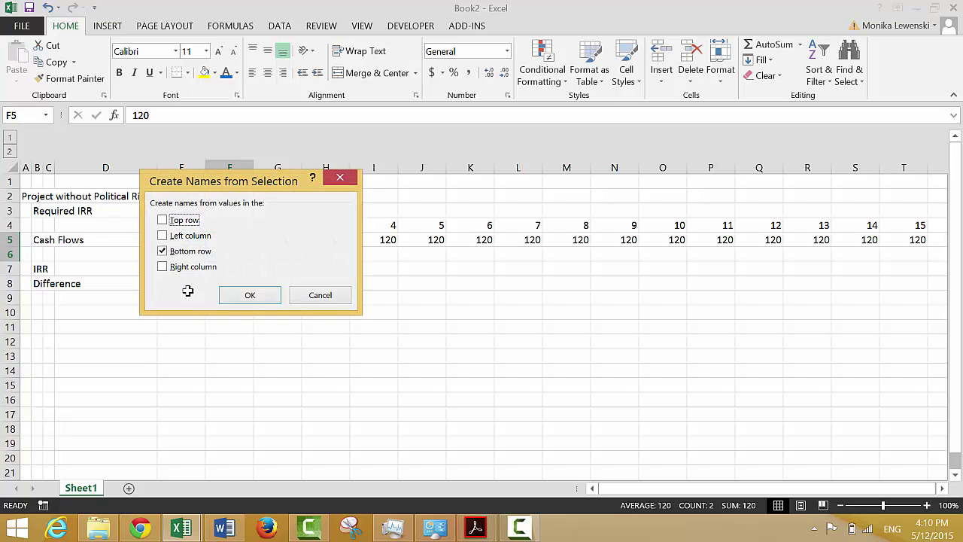
{"action": "left_click", "coordinate": [235, 296]}
{"action": "key", "text": "Up"}
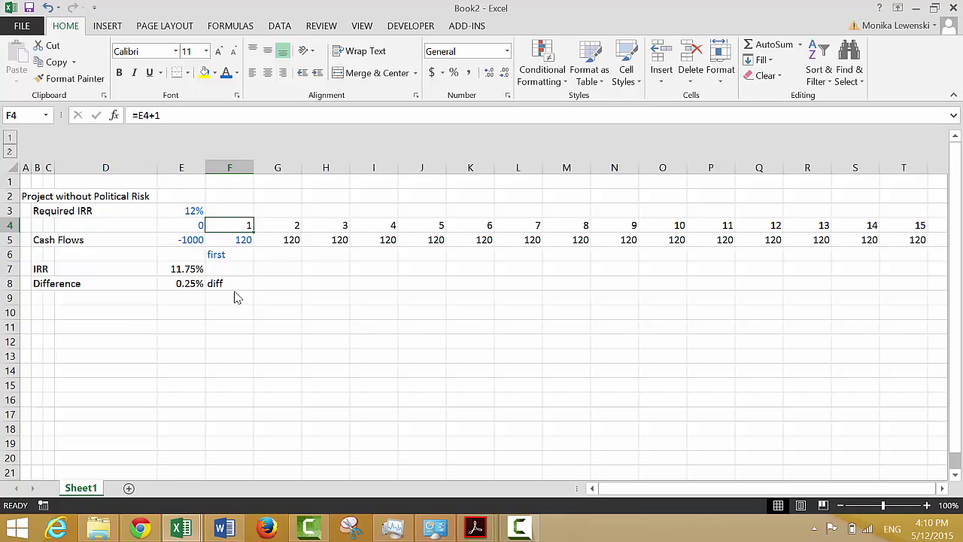
Name the difference cell E8 with Create Names from Selection, using the diff label in the right column
{"action": "key", "text": "Down"}
{"action": "key", "text": "Down"}
{"action": "key", "text": "Down"}
{"action": "key", "text": "Down"}
{"action": "key", "text": "Left"}
{"action": "key", "text": "shift+Right"}
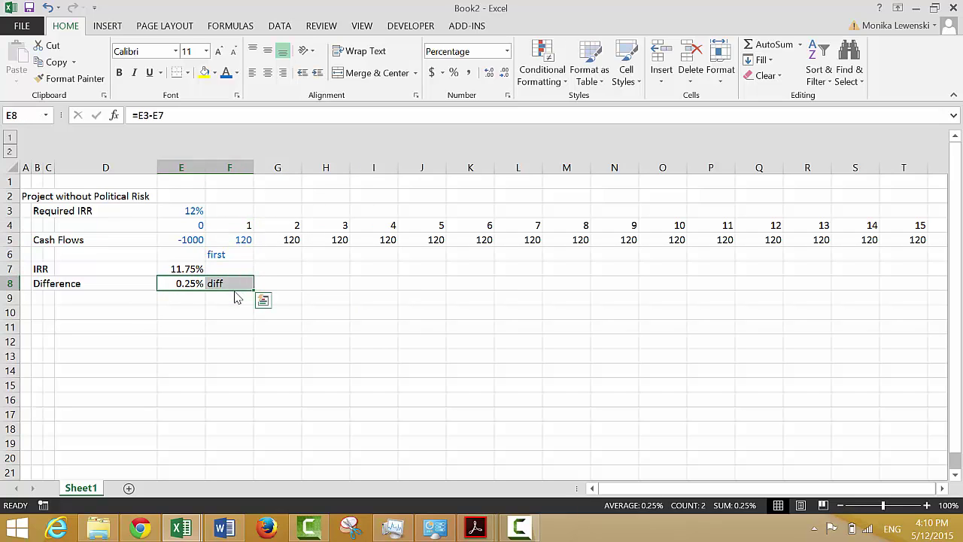
{"action": "key", "text": "ctrl+shift+F3"}
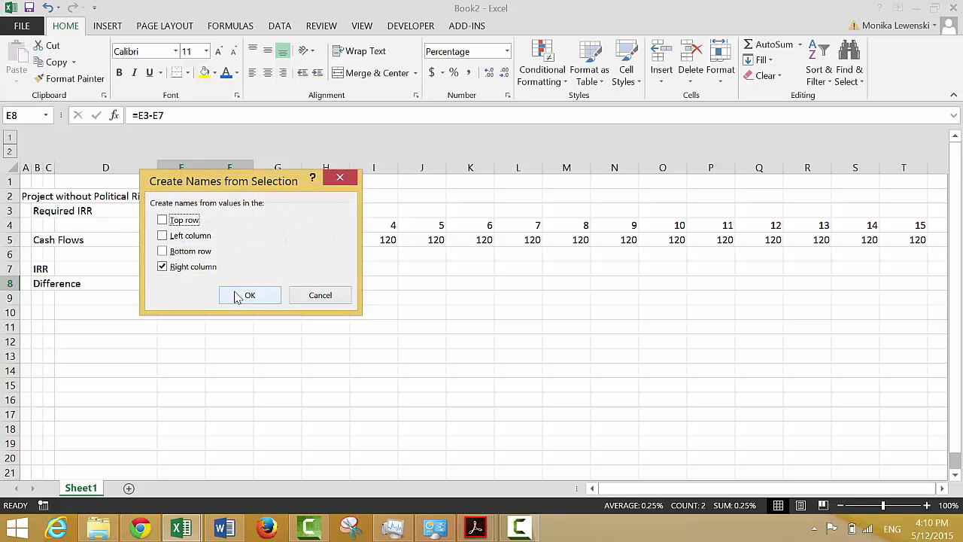
{"action": "left_click", "coordinate": [249, 295]}
Check the name of the difference cell and review the defined names in the Name Manager
{"action": "key", "text": "Left"}
{"action": "key", "text": "Left"}
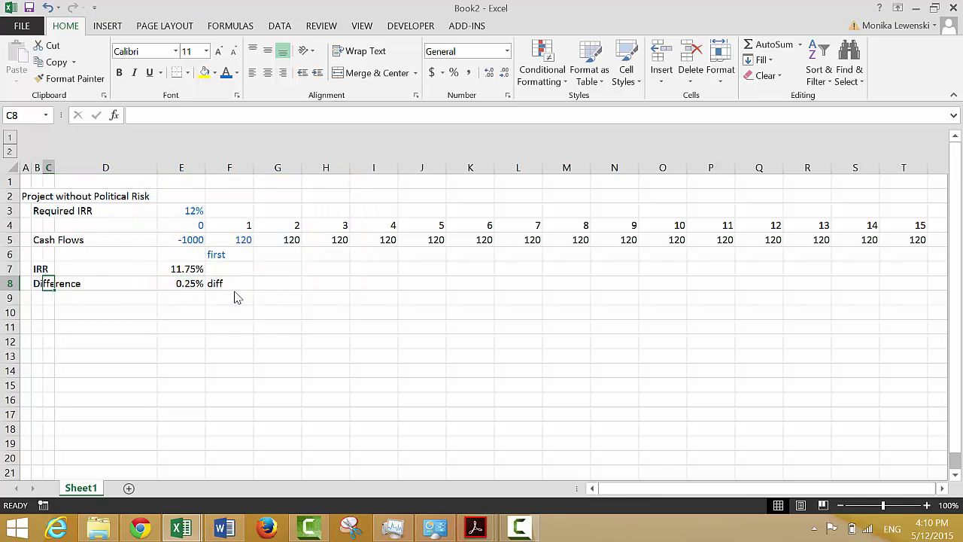
{"action": "key", "text": "Right"}
{"action": "key", "text": "Right"}
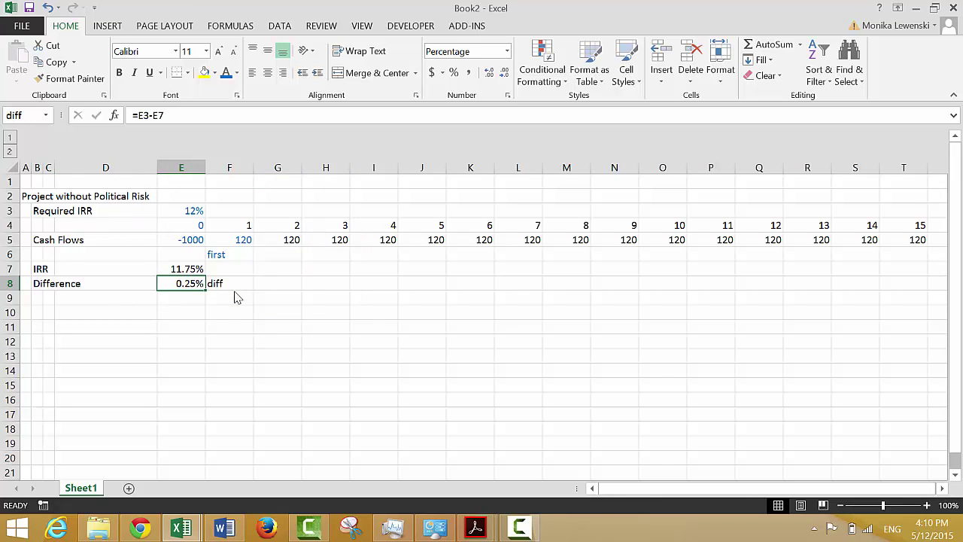
{"action": "key", "text": "Right"}
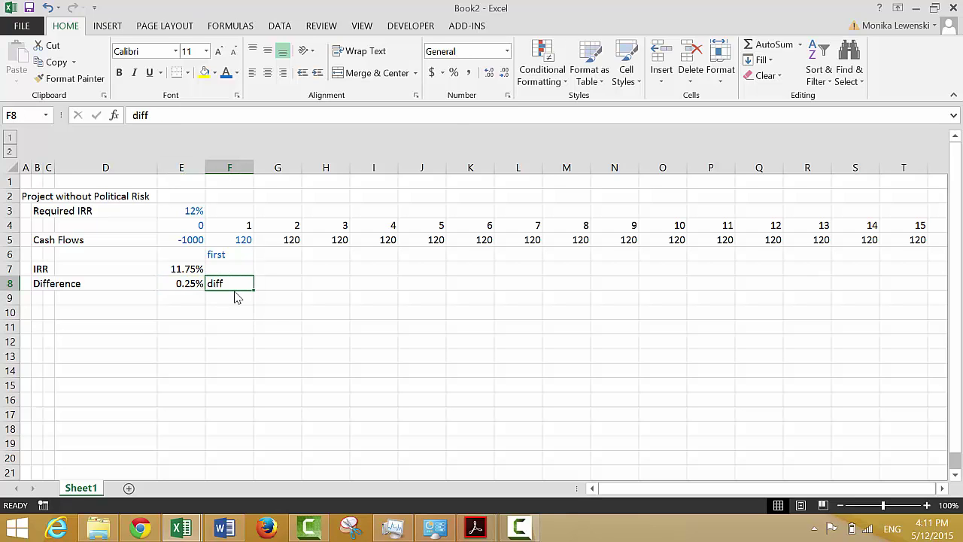
{"action": "key", "text": "ctrl+F3"}
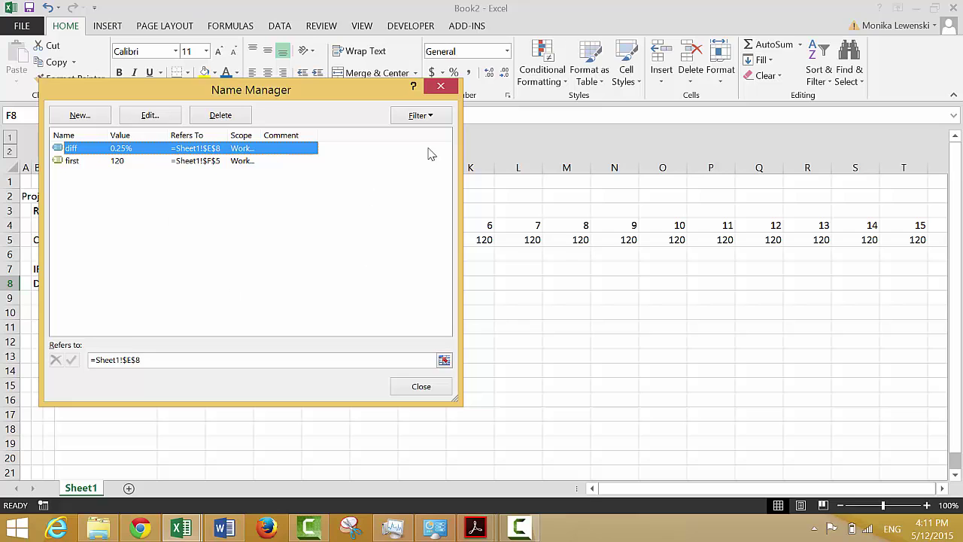
{"action": "left_click", "coordinate": [441, 86]}
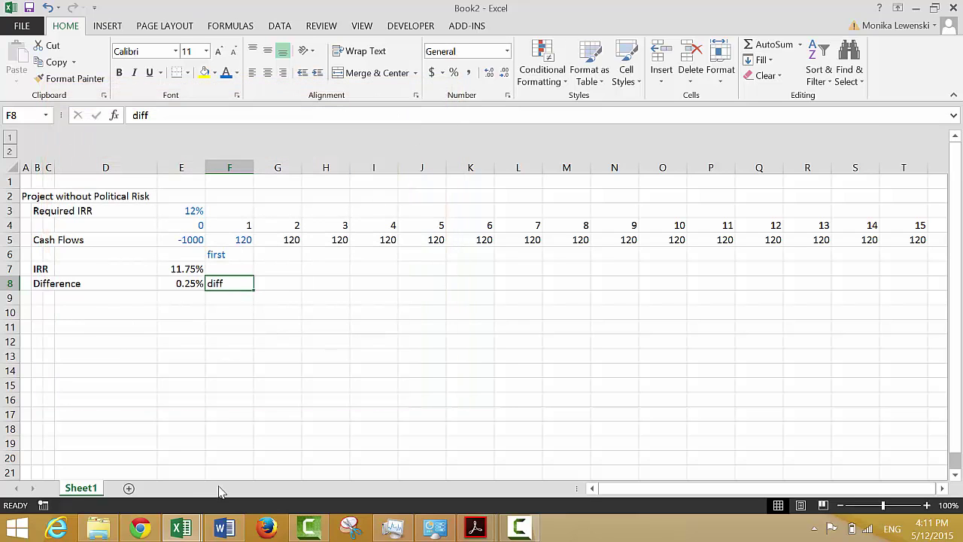
Start recording a macro named goalseek1, stored in this workbook, with cell A8 selected
{"action": "key", "text": "Left"}
{"action": "key", "text": "Left"}
{"action": "key", "text": "Left"}
{"action": "key", "text": "Left"}
{"action": "key", "text": "Left"}
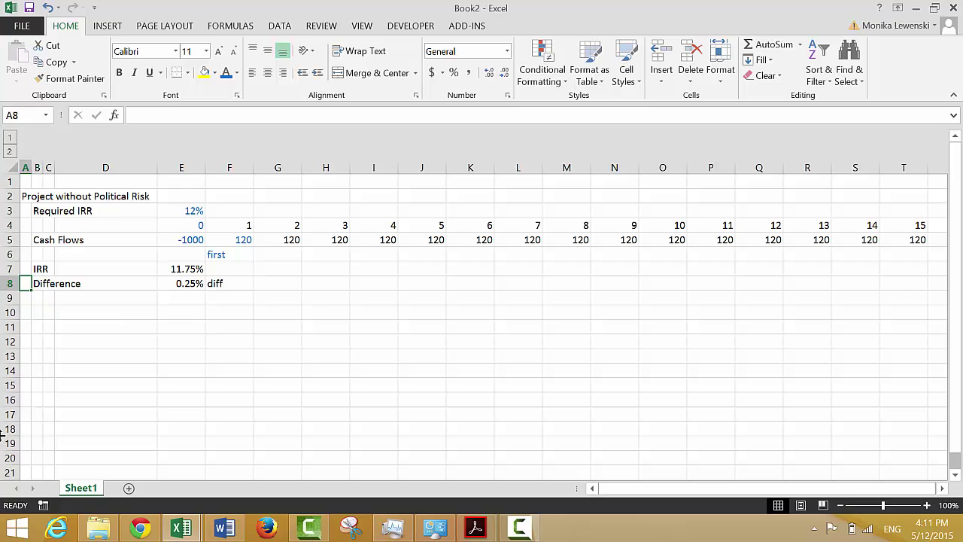
{"action": "left_click", "coordinate": [43, 505]}
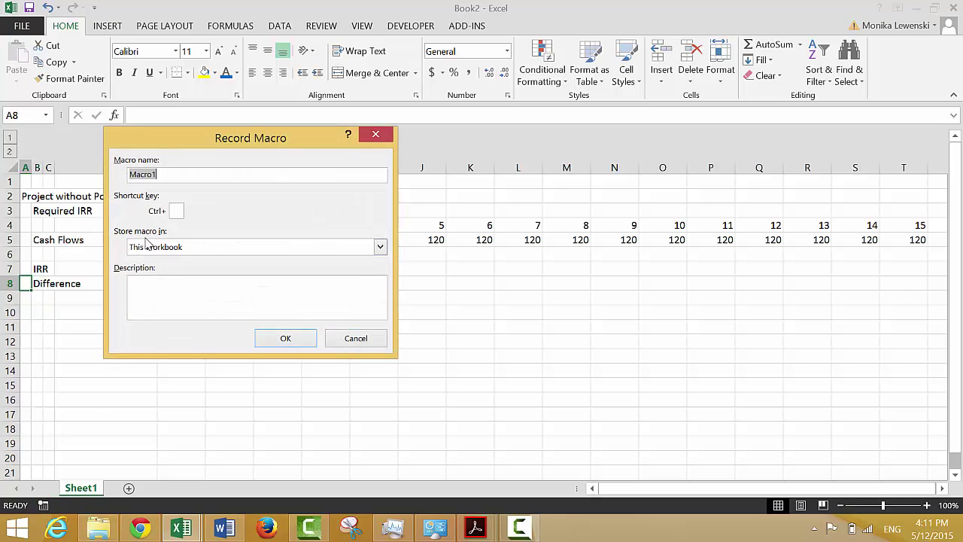
{"action": "type", "text": "ga"}
{"action": "key", "text": "Return"}
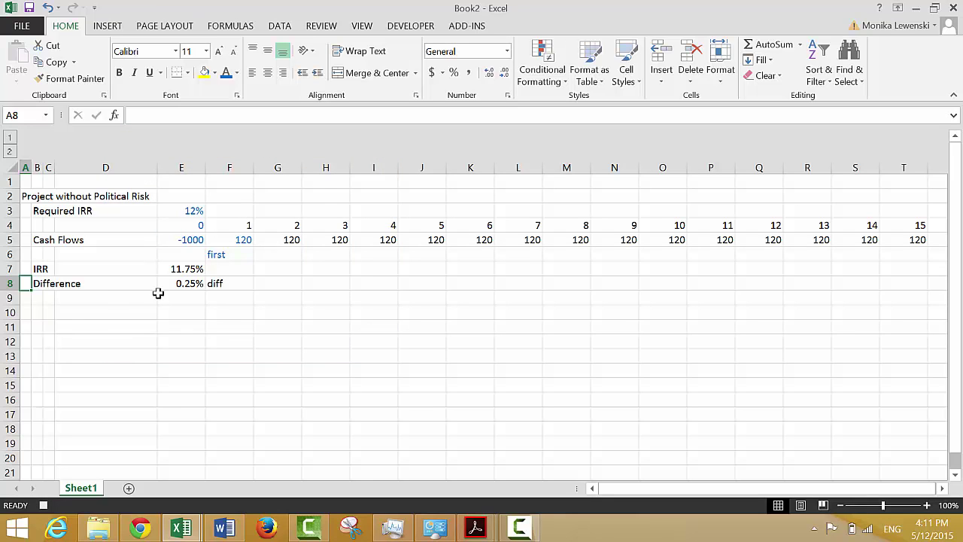
Run Goal Seek to set the difference in E8 to 0 by changing cash flow F5, and stop the macro recording
{"action": "left_click", "coordinate": [280, 27]}
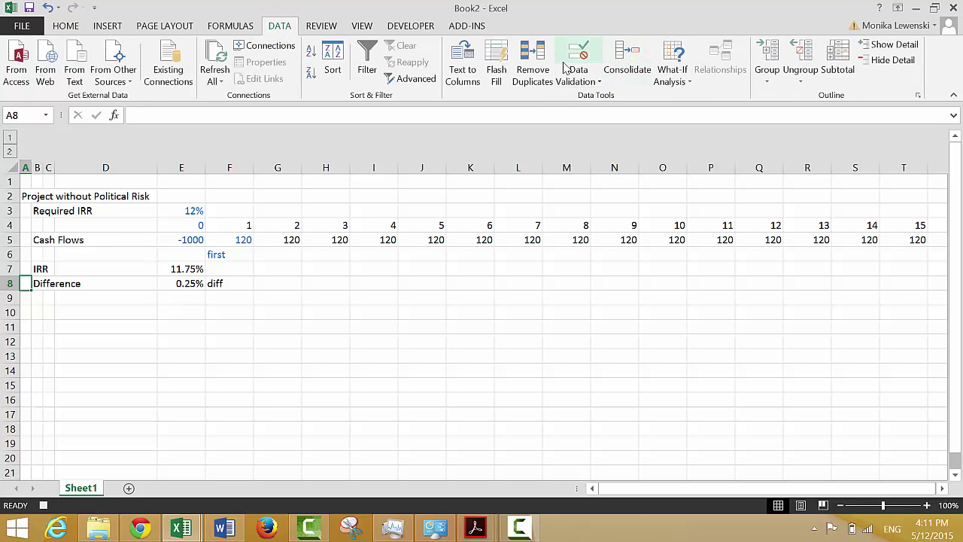
{"action": "left_click", "coordinate": [676, 77]}
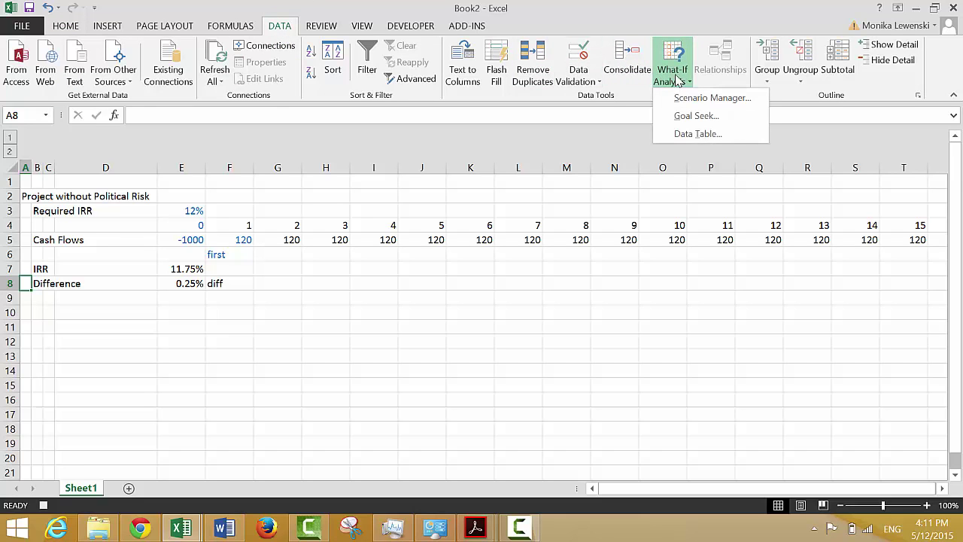
{"action": "left_click", "coordinate": [675, 119]}
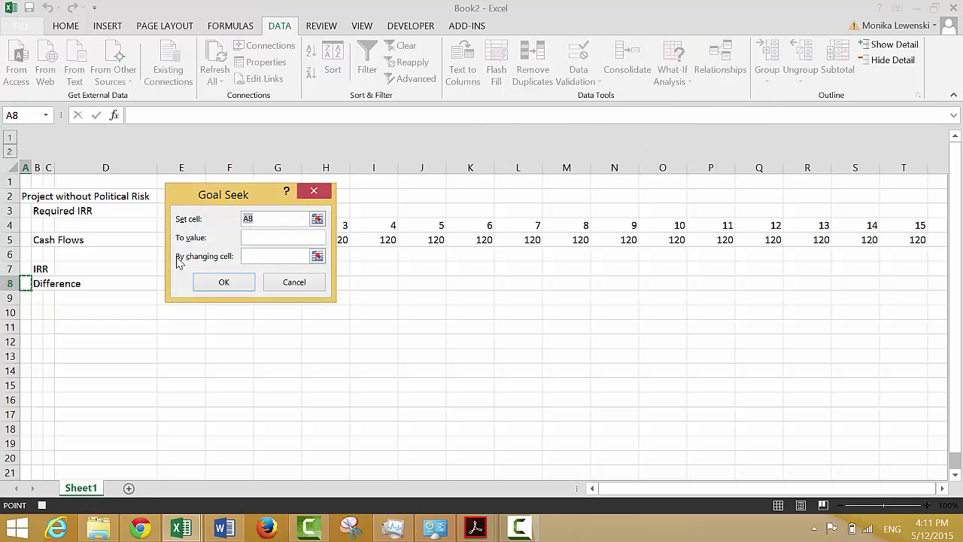
{"action": "left_click_drag", "start_coordinate": [267, 202], "coordinate": [455, 209]}
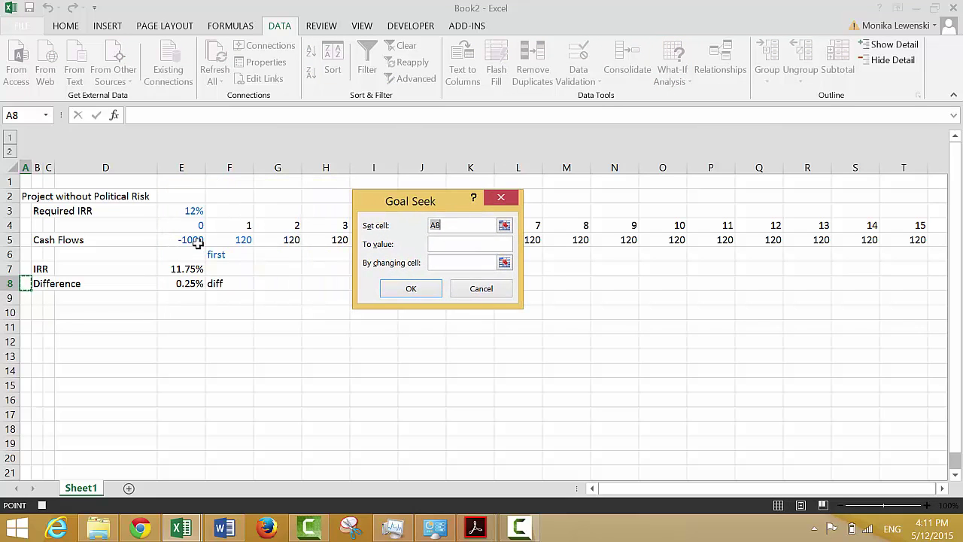
{"action": "left_click", "coordinate": [175, 283]}
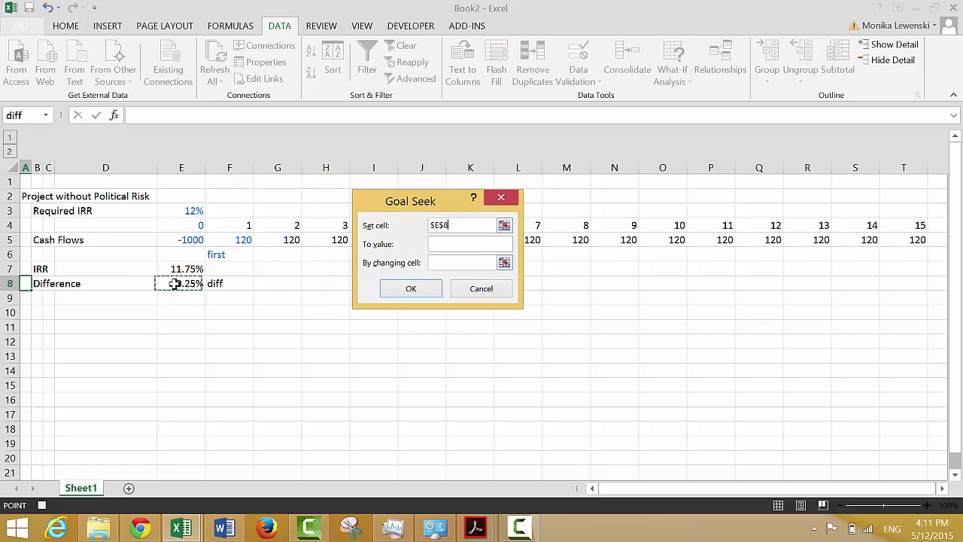
{"action": "left_click", "coordinate": [454, 244]}
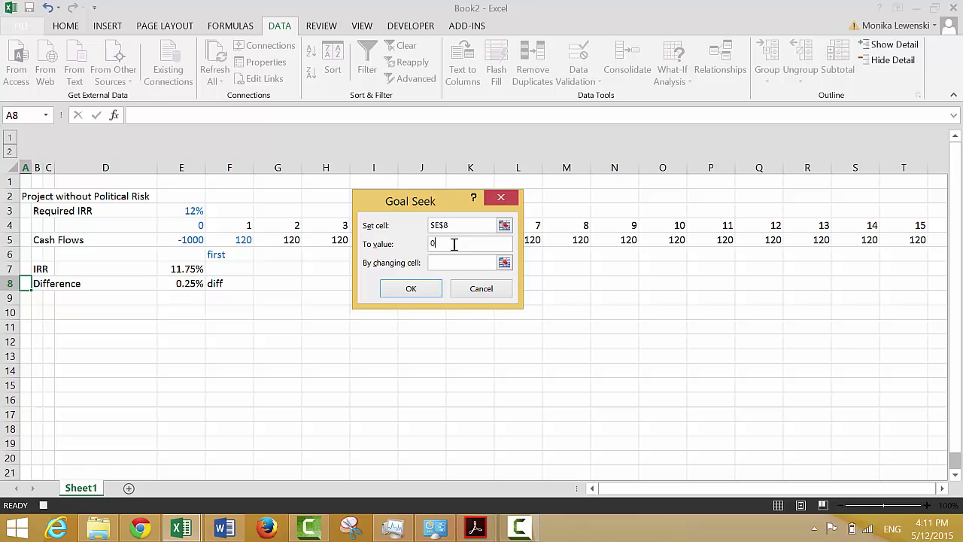
{"action": "left_click", "coordinate": [450, 263]}
{"action": "left_click", "coordinate": [385, 294]}
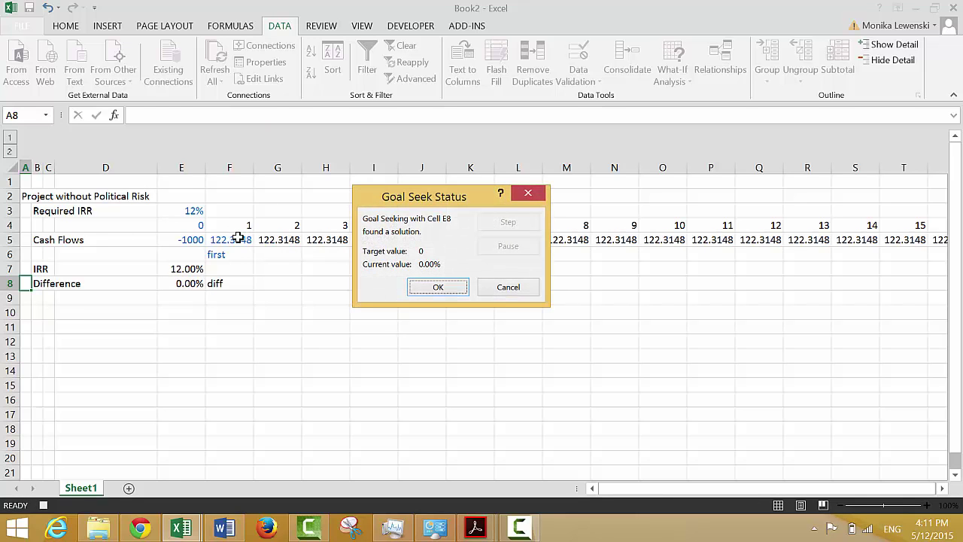
{"action": "left_click", "coordinate": [437, 288]}
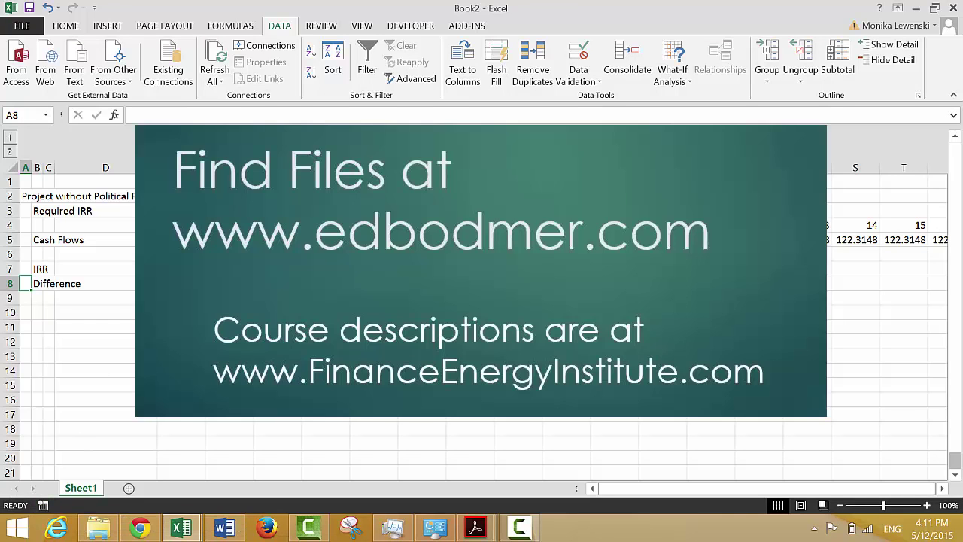
{"action": "left_click", "coordinate": [277, 326]}
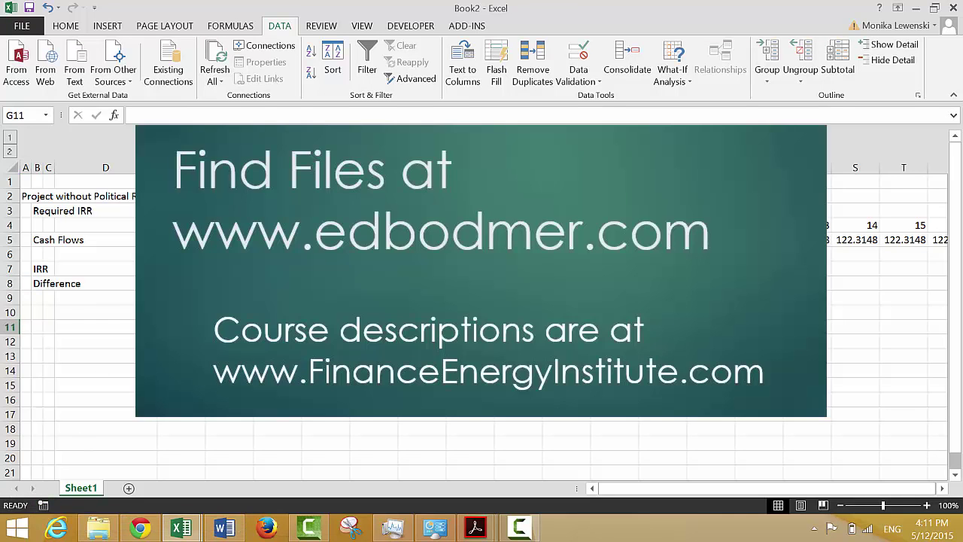
List only this workbook's macros and open the goalseek1 macro for editing in the Visual Basic editor
{"action": "left_click", "coordinate": [411, 25]}
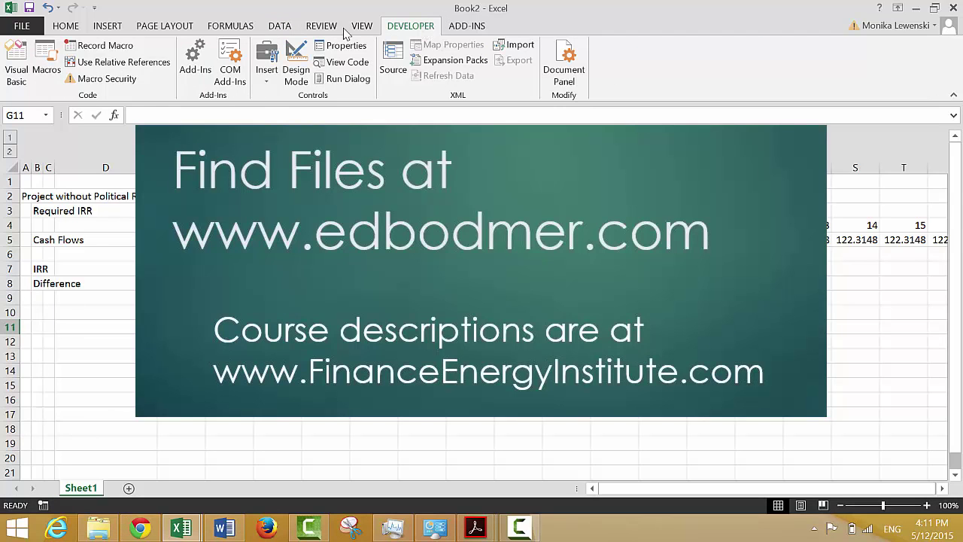
{"action": "left_click", "coordinate": [47, 50]}
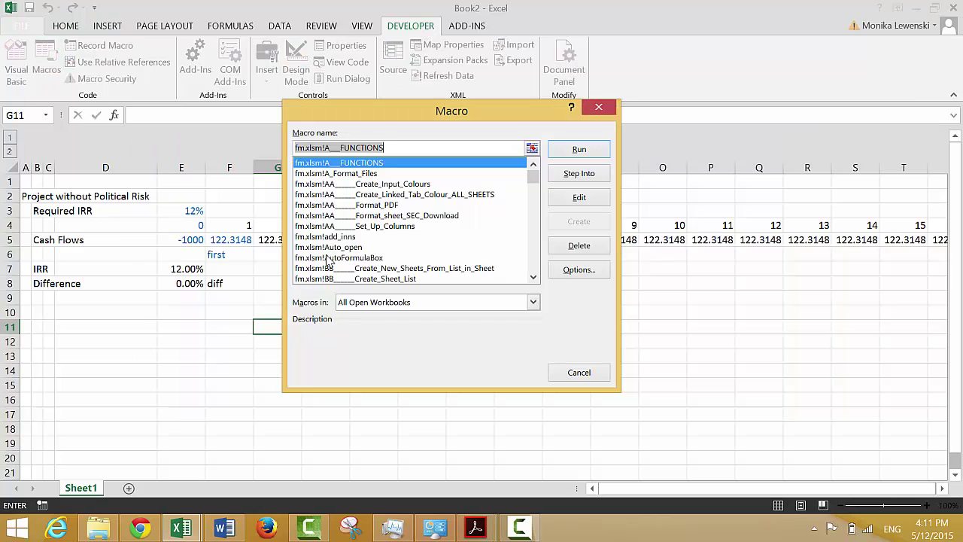
{"action": "left_click", "coordinate": [538, 249]}
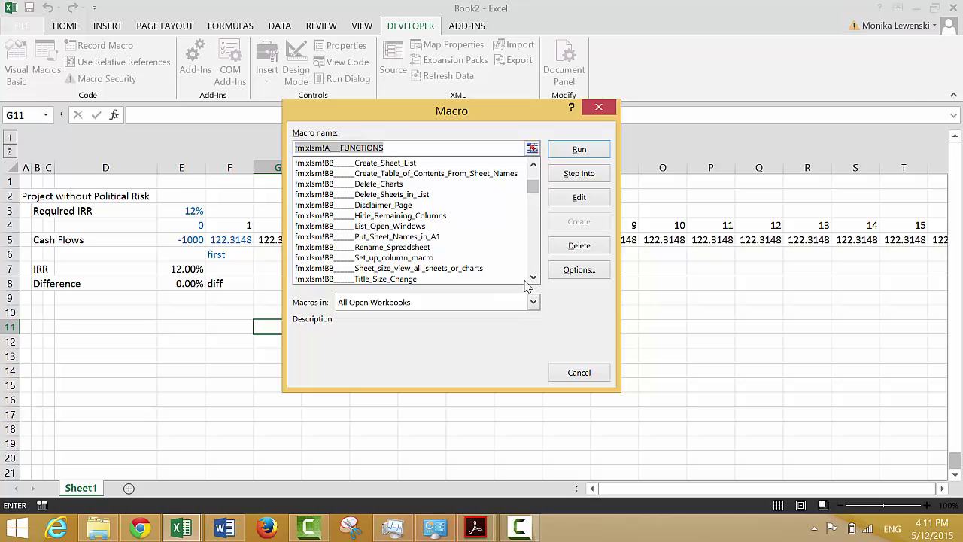
{"action": "left_click", "coordinate": [534, 302]}
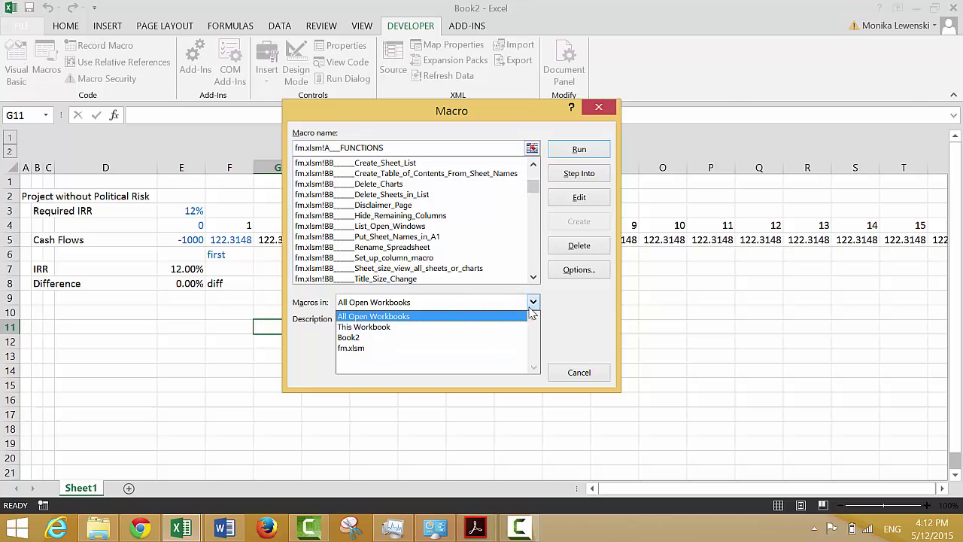
{"action": "left_click", "coordinate": [509, 327]}
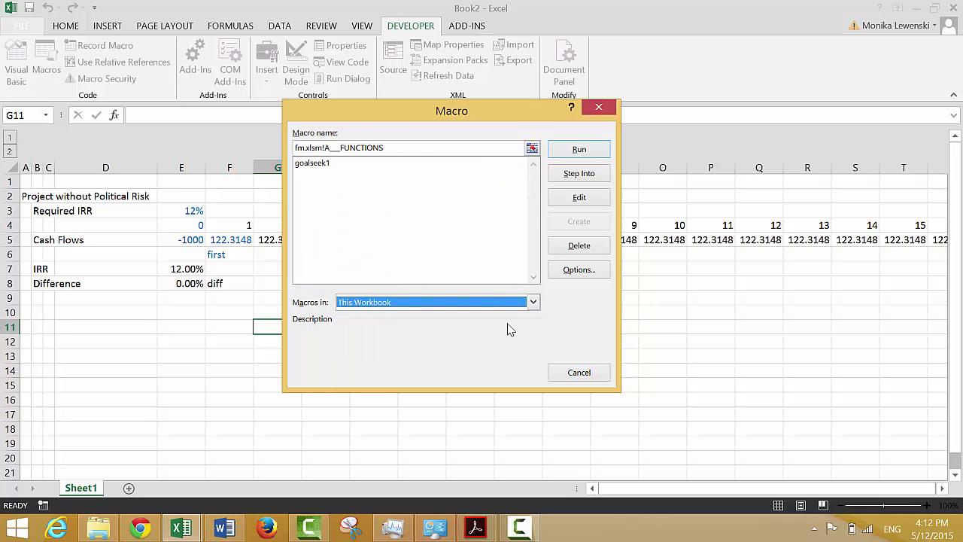
{"action": "left_click", "coordinate": [319, 163]}
{"action": "left_click", "coordinate": [590, 198]}
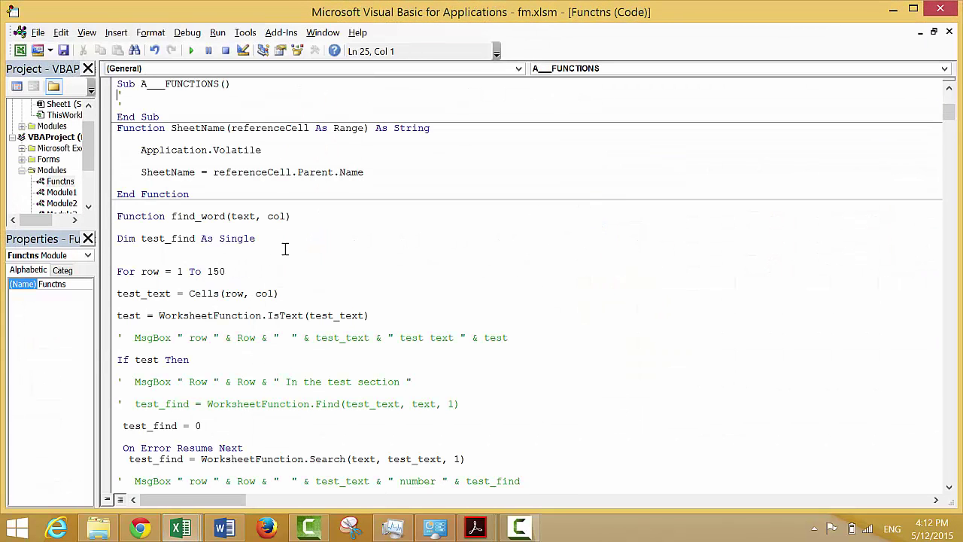
Close the fm.xlsm function code, open Book2's goalseek1 macro for editing, and remove the empty line among its comments
{"action": "left_click", "coordinate": [942, 9]}
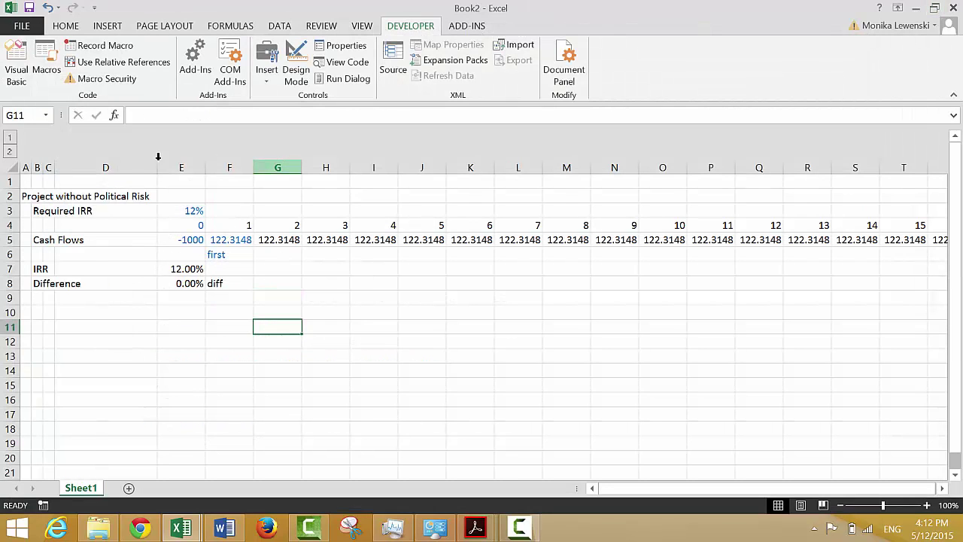
{"action": "left_click", "coordinate": [45, 59]}
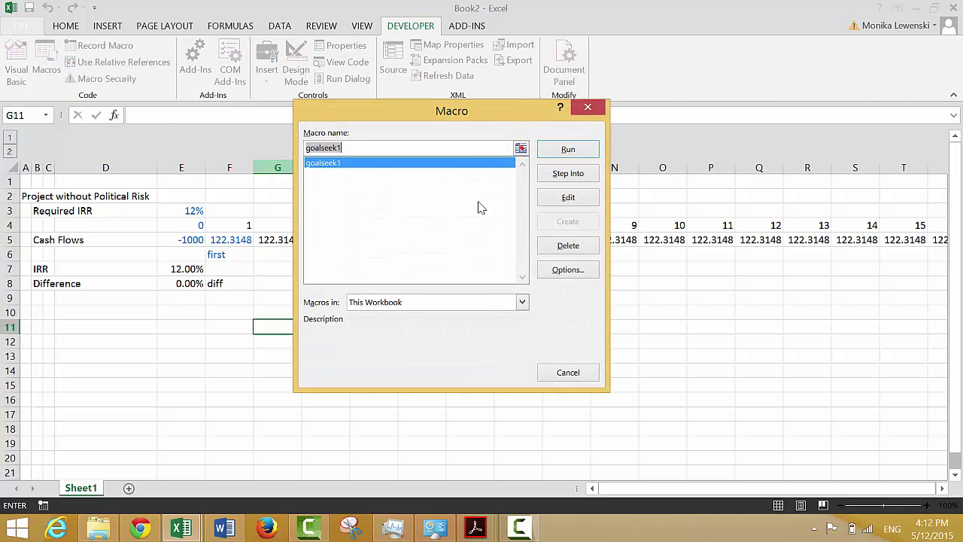
{"action": "left_click", "coordinate": [566, 200]}
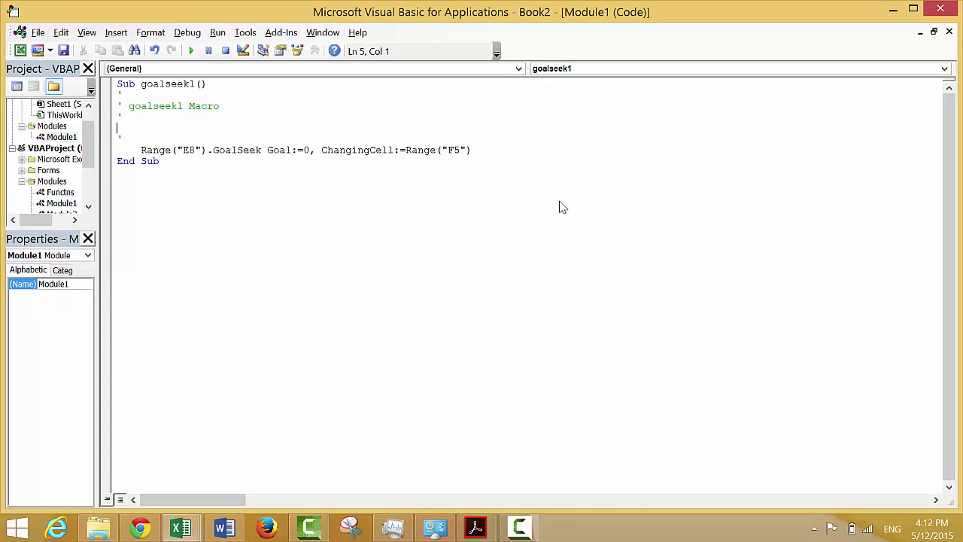
{"action": "key", "text": "BackSpace"}
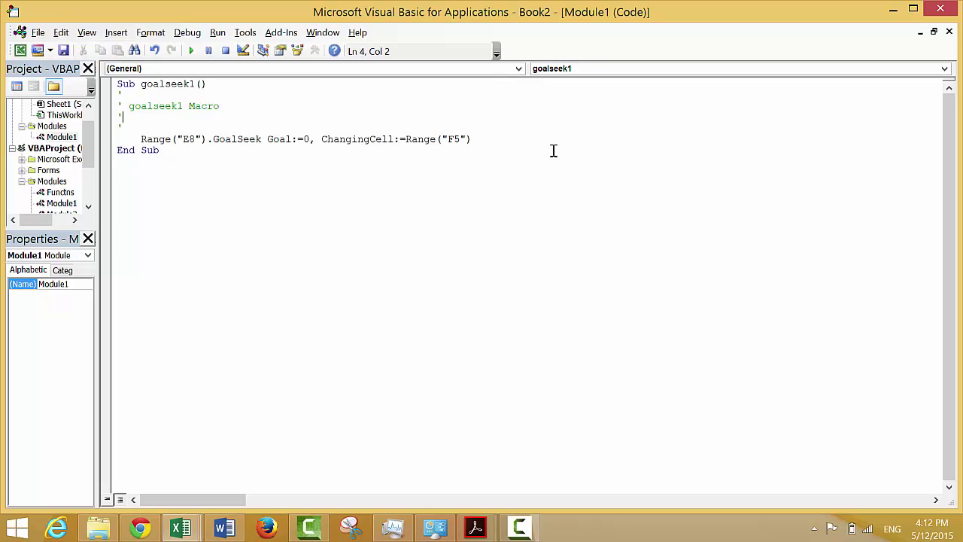
Reduce the Visual Basic editor to a smaller window and place it beside the named cells on the worksheet
{"action": "left_click", "coordinate": [915, 13]}
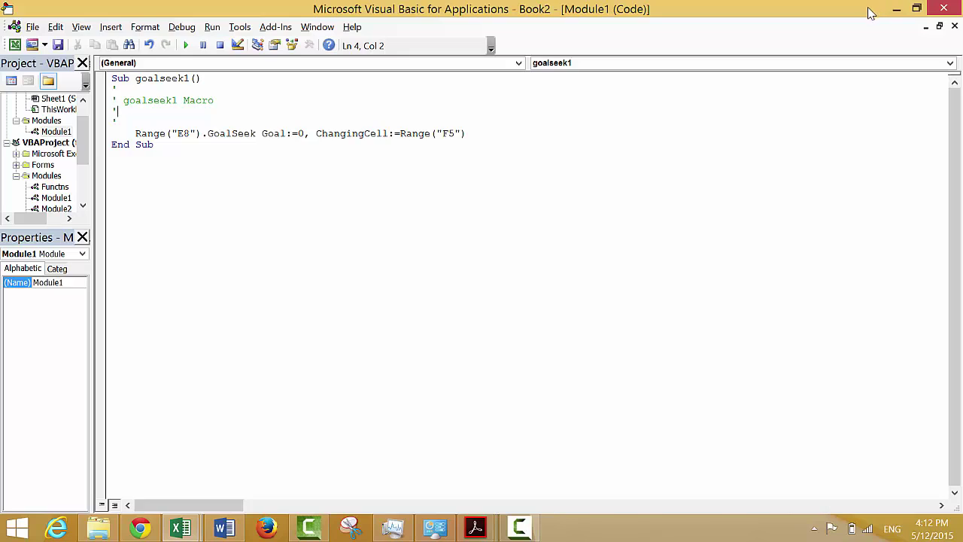
{"action": "left_click_drag", "start_coordinate": [869, 12], "coordinate": [886, 47]}
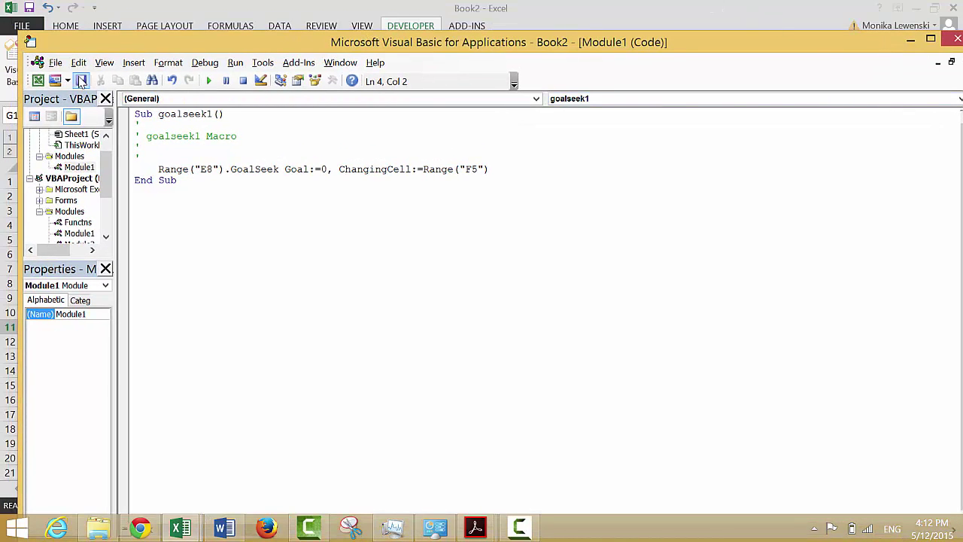
{"action": "left_click_drag", "start_coordinate": [64, 32], "coordinate": [407, 292]}
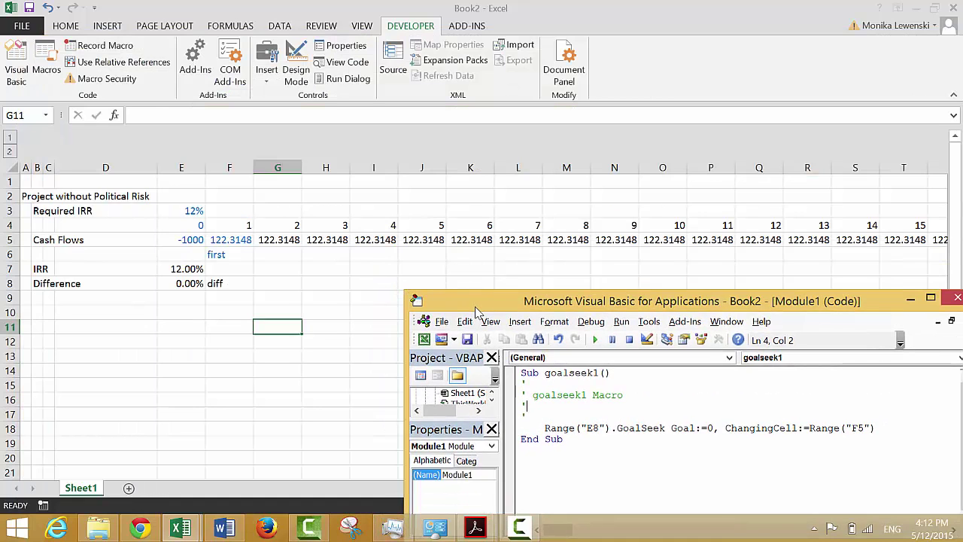
{"action": "left_click_drag", "start_coordinate": [476, 312], "coordinate": [423, 147]}
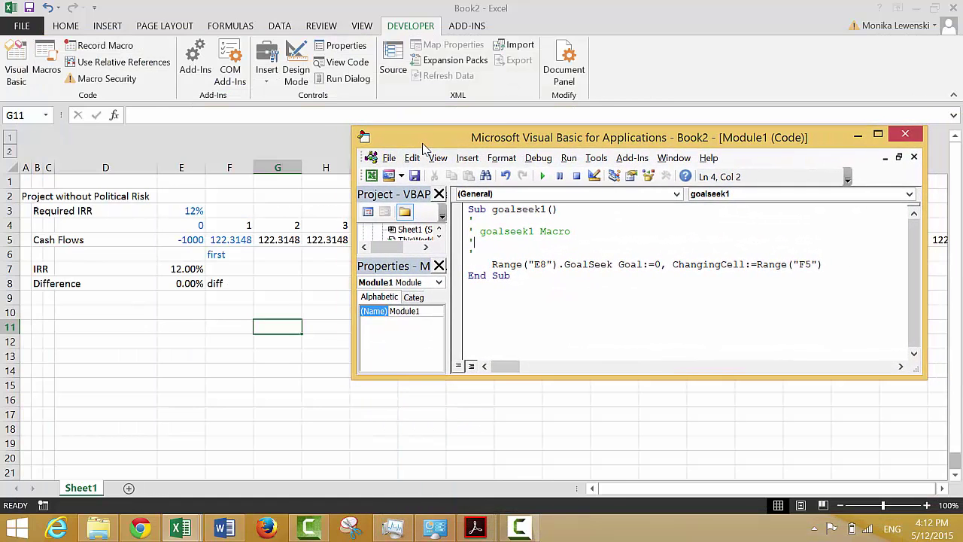
In the GoalSeek line, replace the reference E8 with the range name diff and F5 with first
{"action": "left_click", "coordinate": [544, 264]}
{"action": "key", "text": "BackSpace"}
{"action": "key", "text": "BackSpace"}
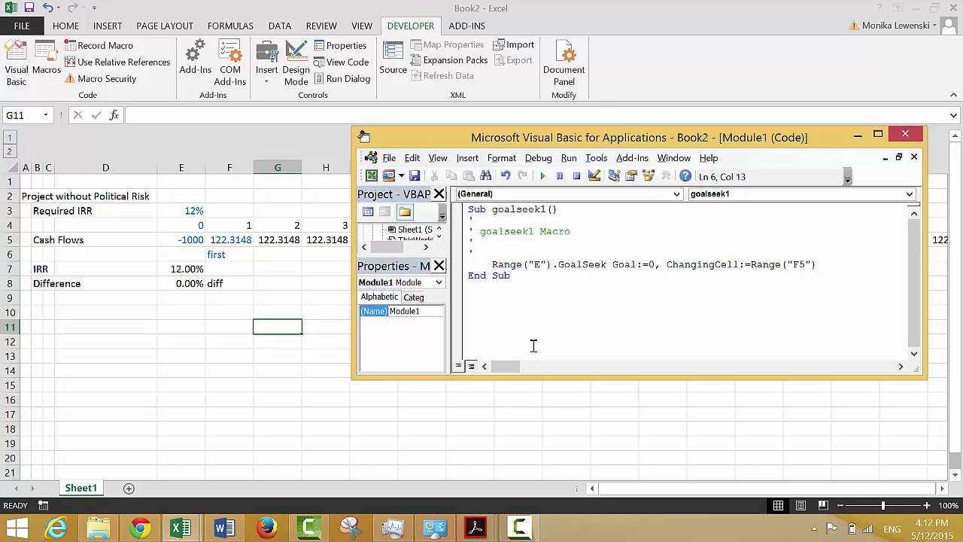
{"action": "type", "text": "f"}
{"action": "key", "text": "BackSpace"}
{"action": "type", "text": "diff"}
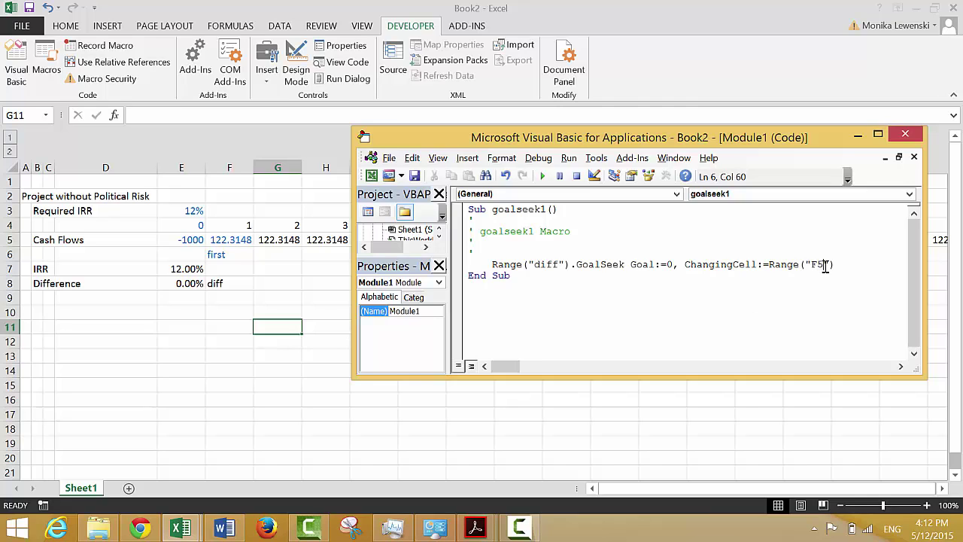
{"action": "type", "text": "irst"}
Return to the worksheet and insert a blank row above the Required IRR row
{"action": "left_click", "coordinate": [511, 403]}
{"action": "key", "text": "Left"}
{"action": "key", "text": "Left"}
{"action": "key", "text": "Left"}
{"action": "key", "text": "Left"}
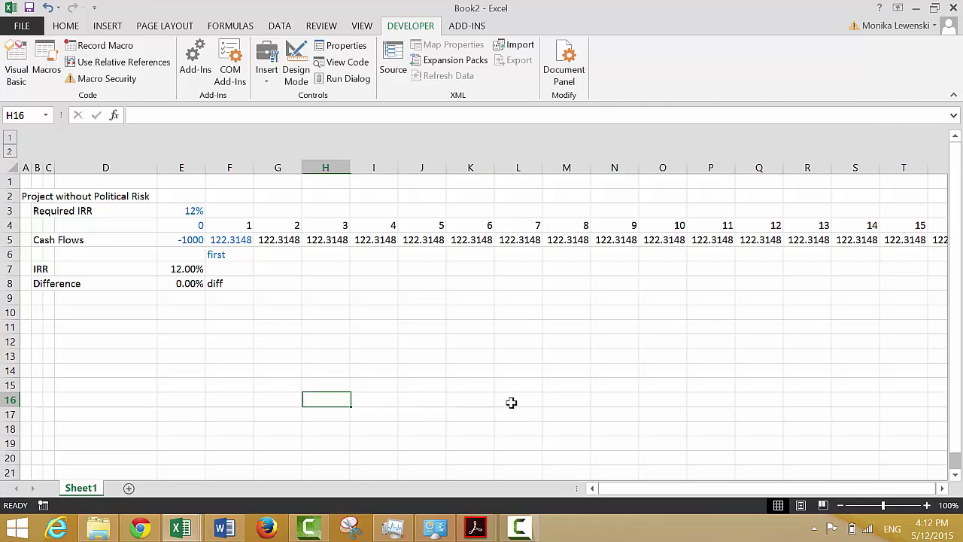
{"action": "key", "text": "Up"}
{"action": "key", "text": "Up"}
{"action": "key", "text": "Up"}
{"action": "key", "text": "Up"}
{"action": "key", "text": "Up"}
{"action": "key", "text": "Up"}
{"action": "key", "text": "Up"}
{"action": "key", "text": "Up"}
{"action": "key", "text": "Up"}
{"action": "key", "text": "Up"}
{"action": "key", "text": "Left"}
{"action": "key", "text": "Left"}
{"action": "key", "text": "Up"}
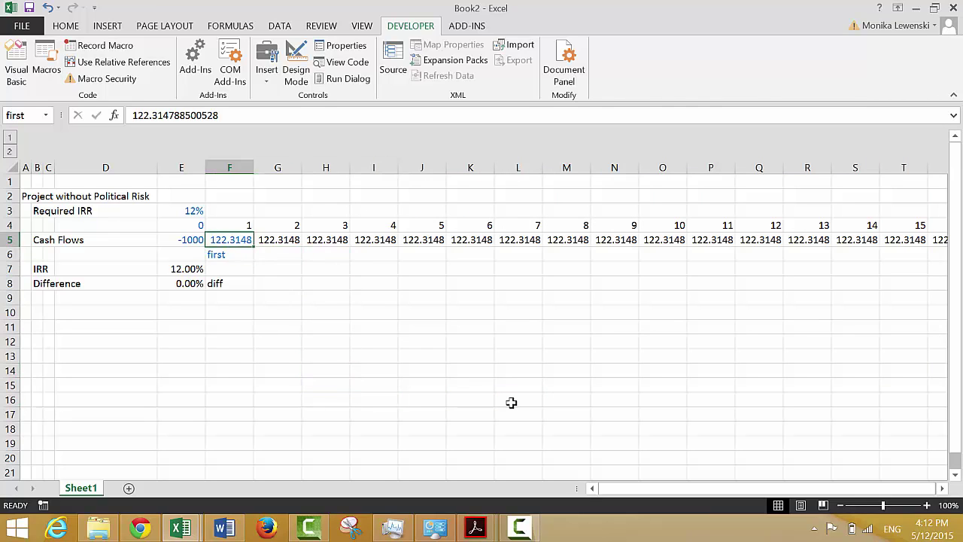
{"action": "key", "text": "Left"}
{"action": "key", "text": "Up"}
{"action": "key", "text": "Up"}
{"action": "key", "text": "Left"}
{"action": "key", "text": "Left"}
{"action": "key", "text": "Left"}
{"action": "key", "text": "Left"}
{"action": "key", "text": "shift+space"}
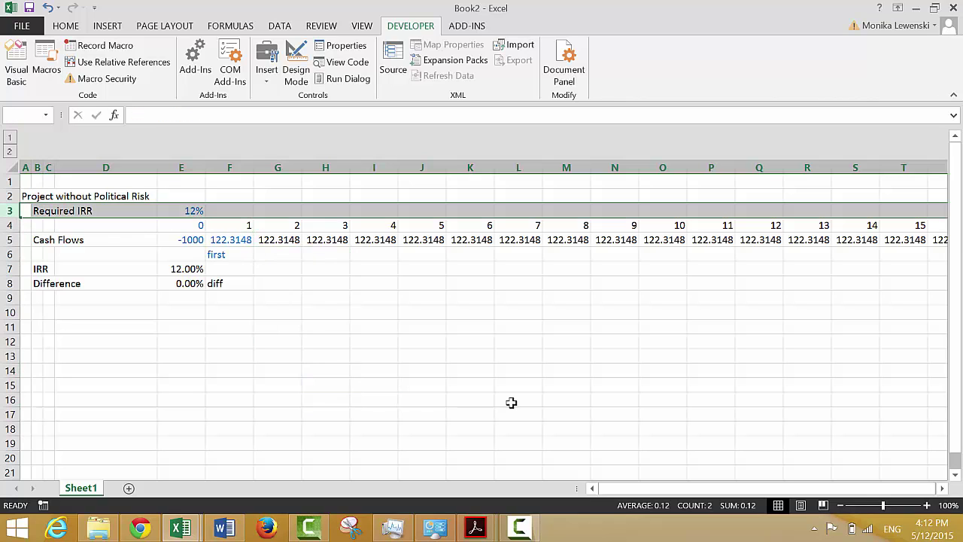
{"action": "key", "text": "ctrl+shift+plus"}
Set the required IRR in E4 to 13%
{"action": "key", "text": "Down"}
{"action": "key", "text": "Right"}
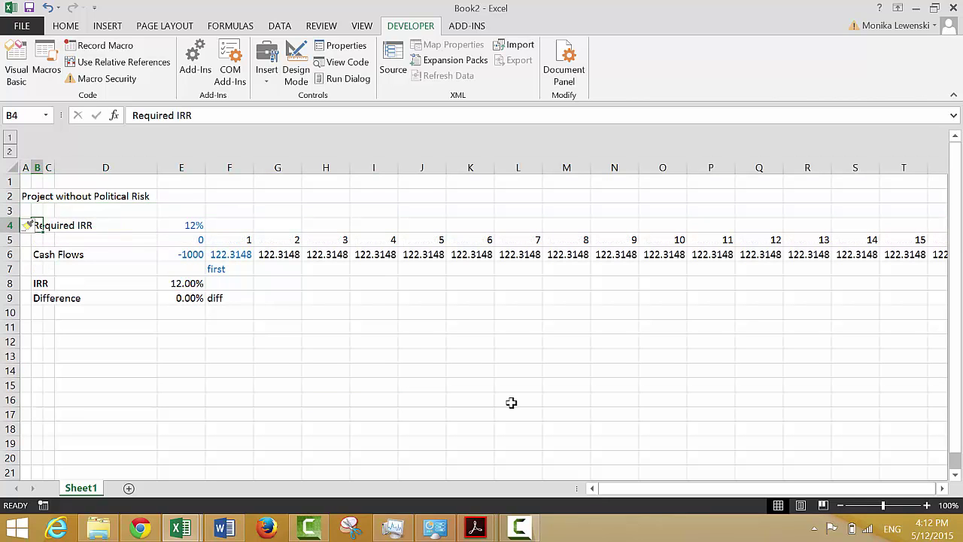
{"action": "key", "text": "Right"}
{"action": "key", "text": "Right"}
{"action": "key", "text": "Right"}
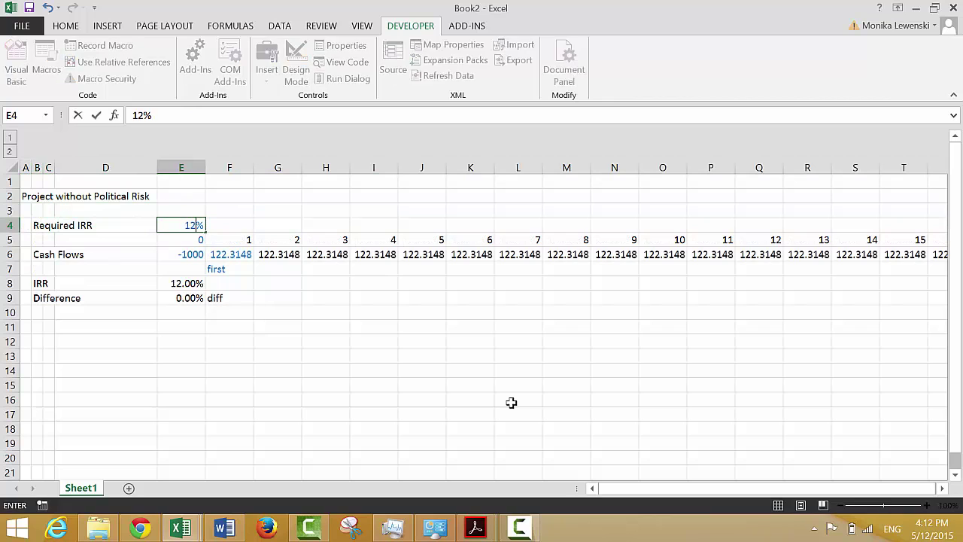
{"action": "key", "text": "Down"}
{"action": "key", "text": "Up"}
{"action": "type", "text": "13"}
{"action": "key", "text": "Return"}
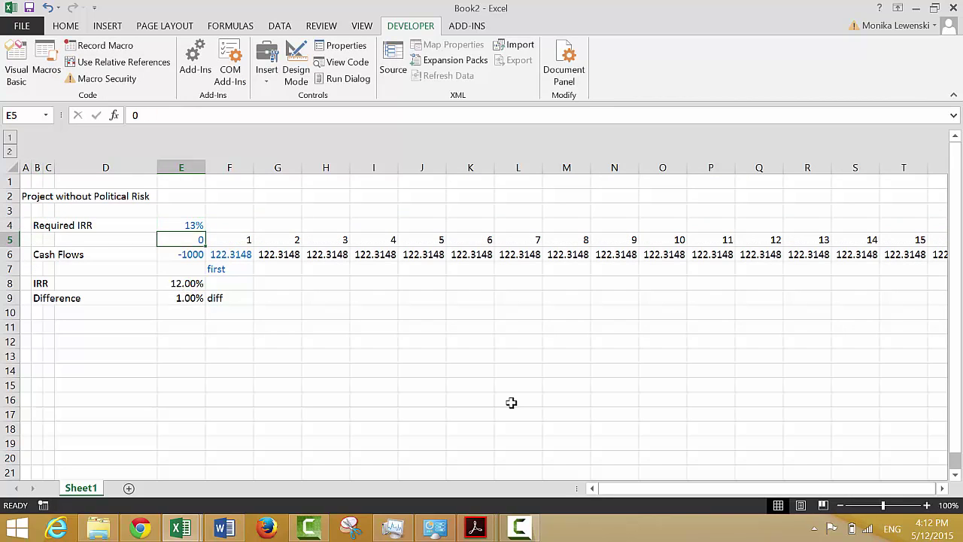
Draw a form button across columns G and H beside the IRR row and assign the goalseek1 macro to it
{"action": "left_click", "coordinate": [272, 71]}
{"action": "left_click", "coordinate": [261, 113]}
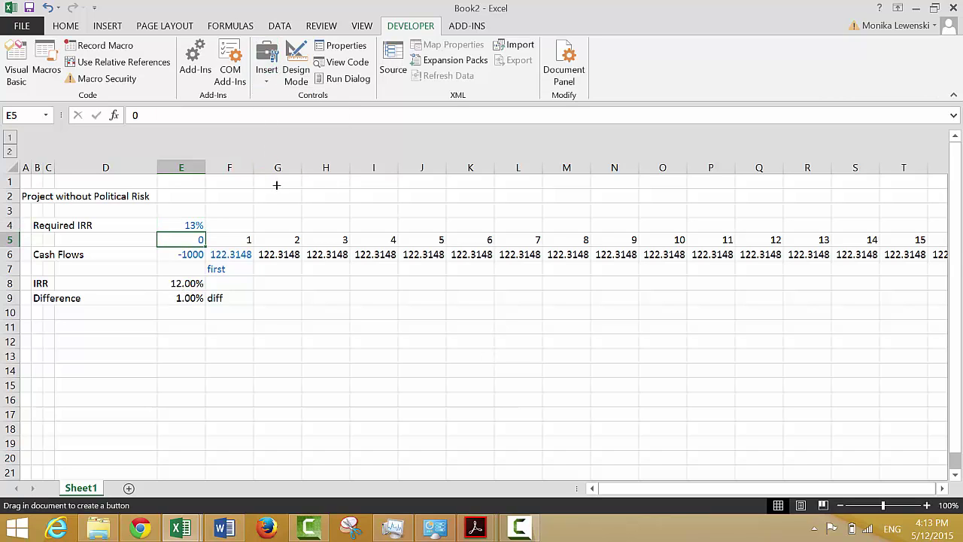
{"action": "left_click_drag", "start_coordinate": [270, 274], "coordinate": [329, 292]}
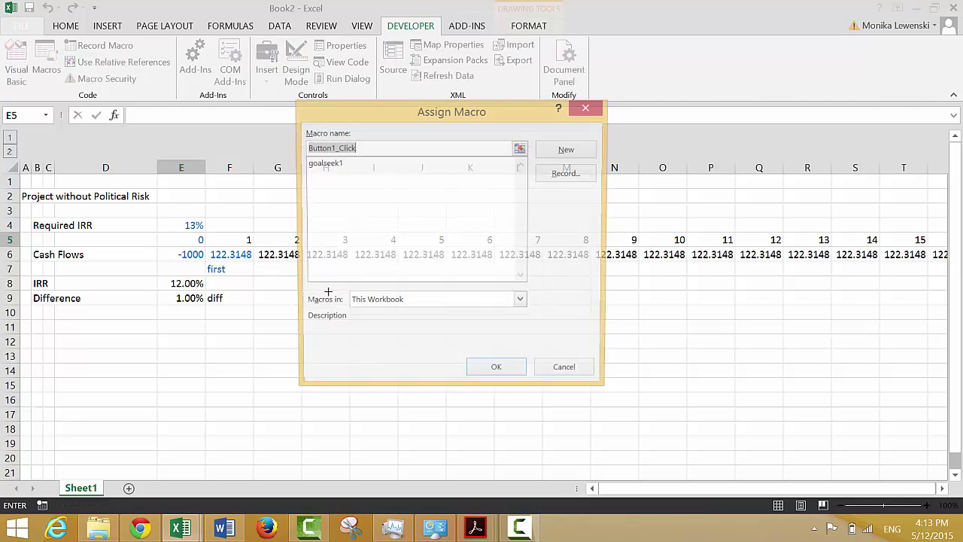
{"action": "left_click", "coordinate": [312, 164]}
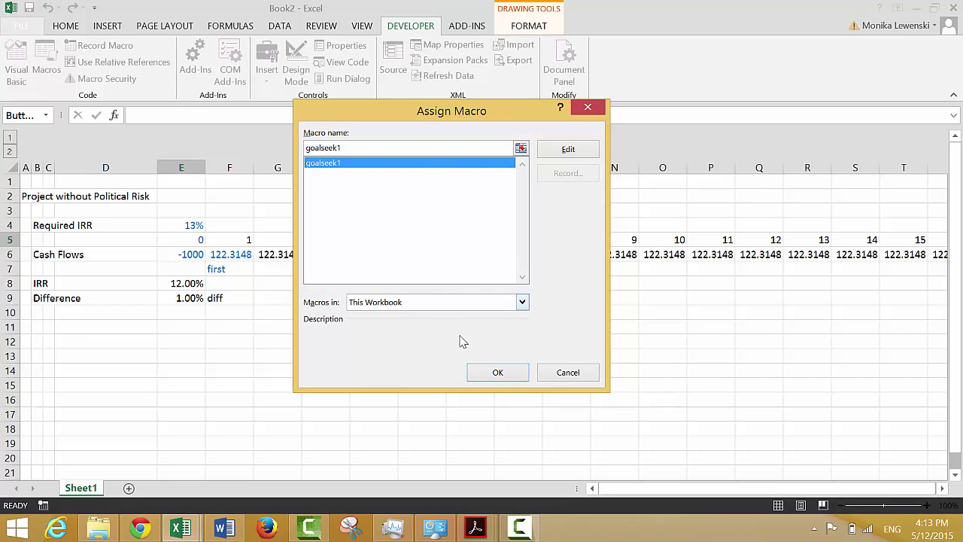
{"action": "left_click", "coordinate": [497, 374]}
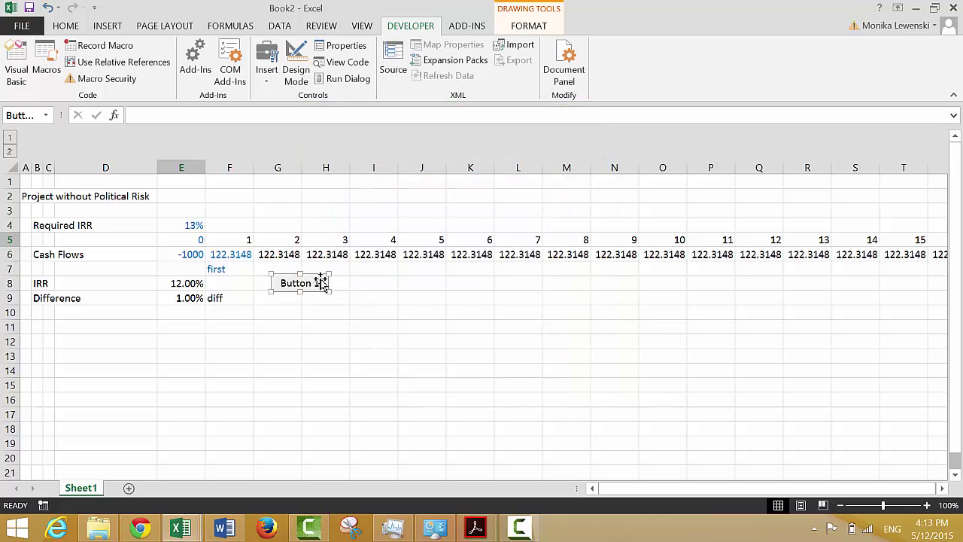
Label the new button Find Price and use it to run the goal seek macro
{"action": "left_click", "coordinate": [317, 283]}
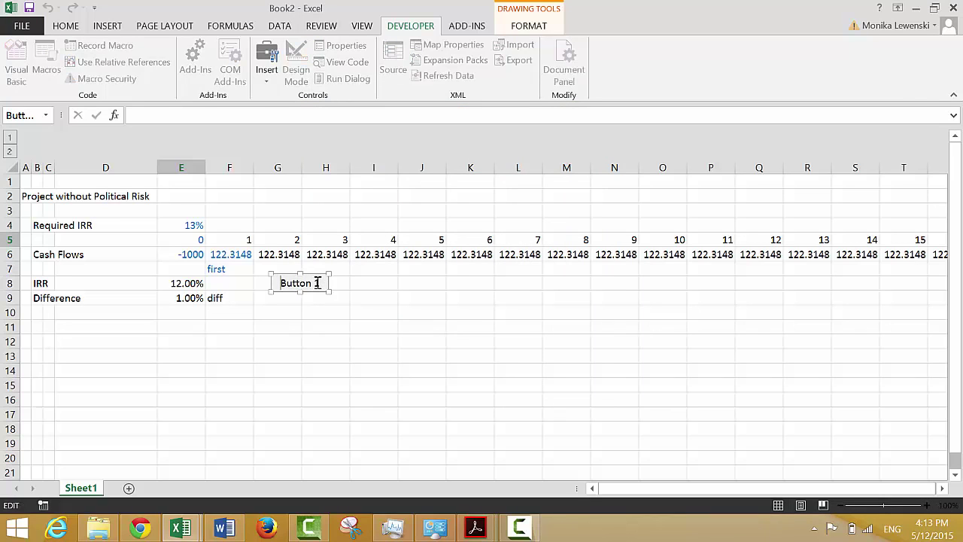
{"action": "key", "text": "BackSpace"}
{"action": "key", "text": "BackSpace"}
{"action": "key", "text": "BackSpace"}
{"action": "key", "text": "BackSpace"}
{"action": "key", "text": "BackSpace"}
{"action": "key", "text": "BackSpace"}
{"action": "key", "text": "BackSpace"}
{"action": "key", "text": "BackSpace"}
{"action": "type", "text": "Find PRic"}
{"action": "key", "text": "BackSpace"}
{"action": "key", "text": "BackSpace"}
{"action": "key", "text": "BackSpace"}
{"action": "key", "text": "BackSpace"}
{"action": "type", "text": "Price"}
{"action": "left_click", "coordinate": [293, 312]}
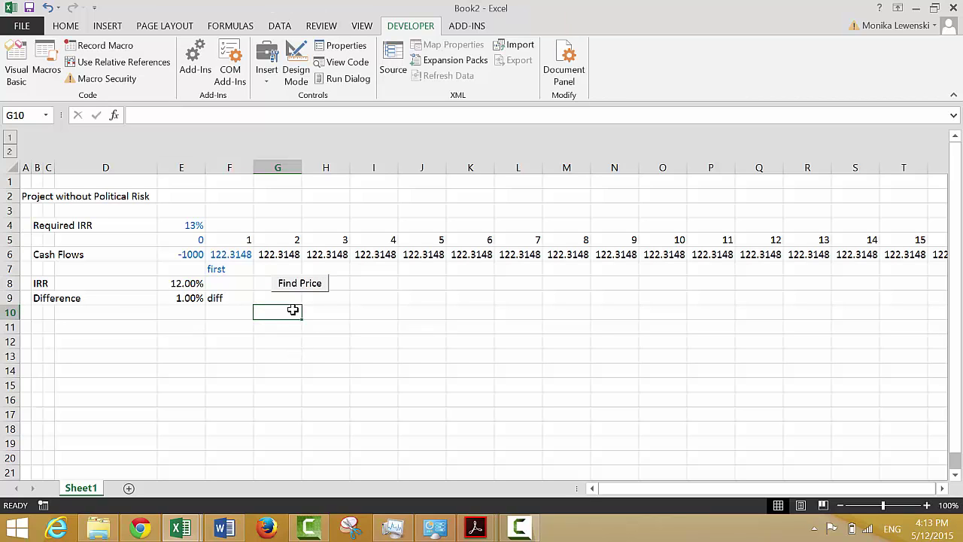
{"action": "left_click", "coordinate": [292, 292]}
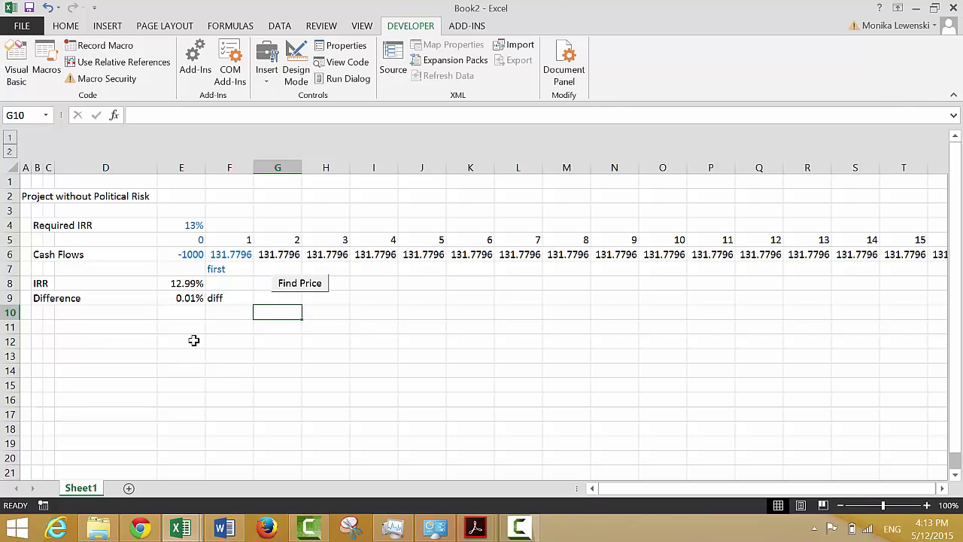
Format the whole cash flow row, from the initial -1000 through year 35, as numbers with two decimals and thousands separators
{"action": "left_click", "coordinate": [151, 321]}
{"action": "key", "text": "Left"}
{"action": "key", "text": "Left"}
{"action": "key", "text": "Left"}
{"action": "left_click", "coordinate": [150, 322]}
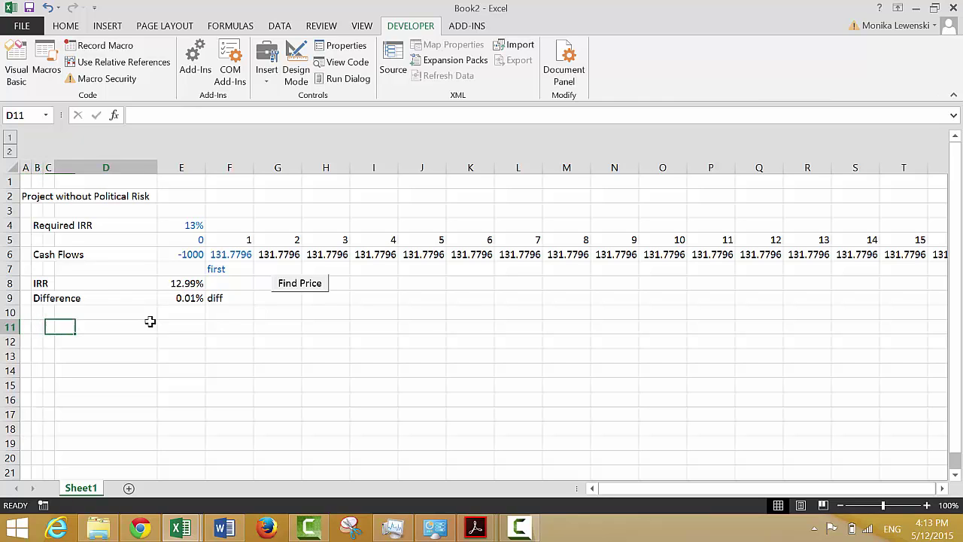
{"action": "key", "text": "Right"}
{"action": "key", "text": "Right"}
{"action": "key", "text": "Up"}
{"action": "key", "text": "Up"}
{"action": "key", "text": "Left"}
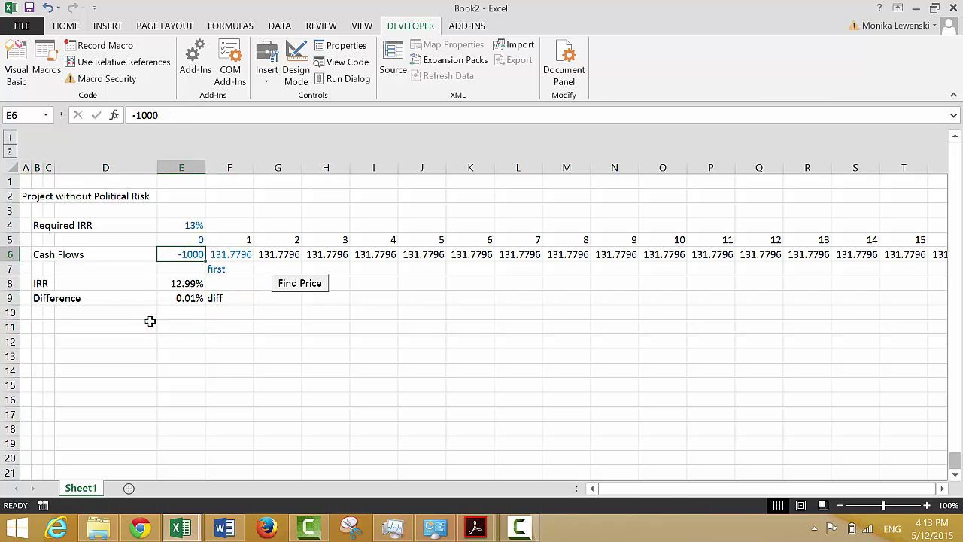
{"action": "key", "text": "ctrl+shift+Right"}
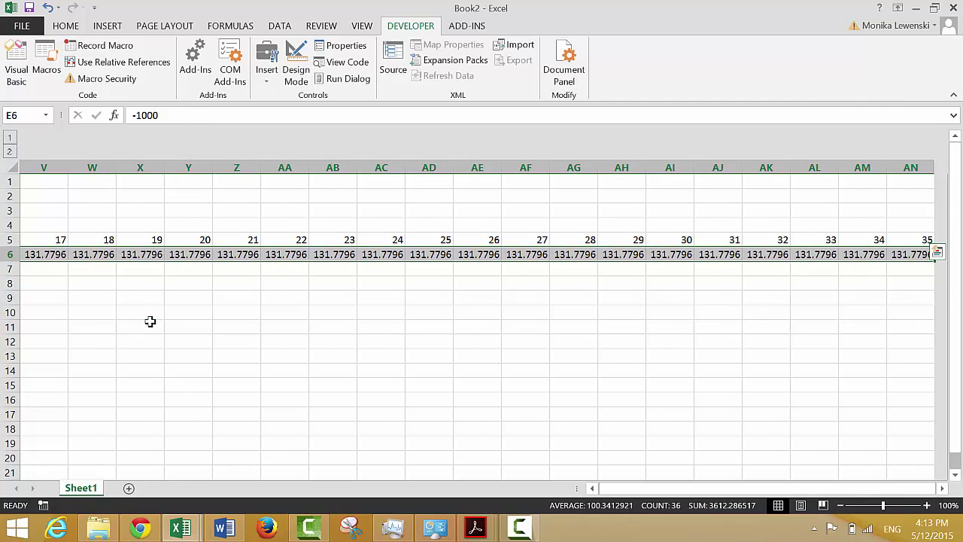
{"action": "key", "text": "ctrl+shift+1"}
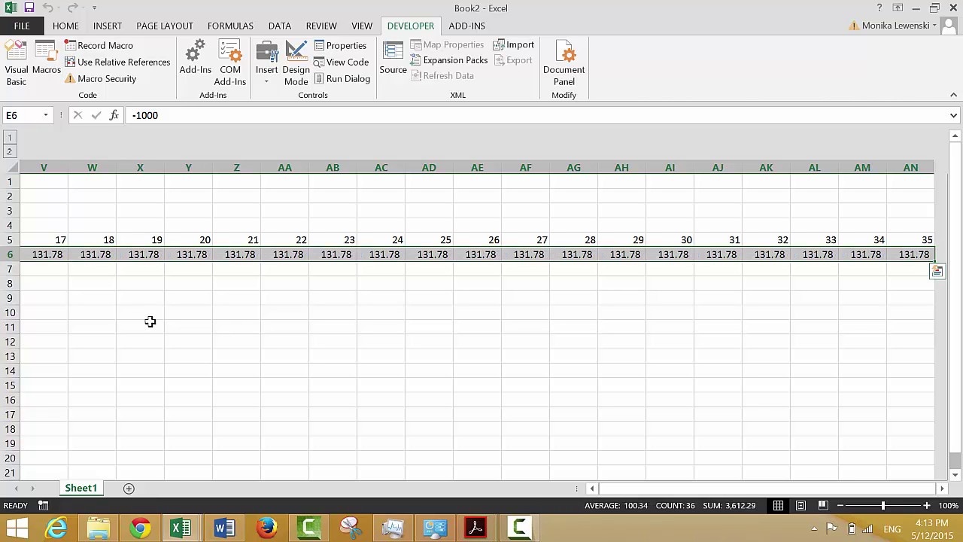
Try the currency and percentage formats on the cash flow row, and return it to the two-decimal number format
{"action": "key", "text": "ctrl+shift+4"}
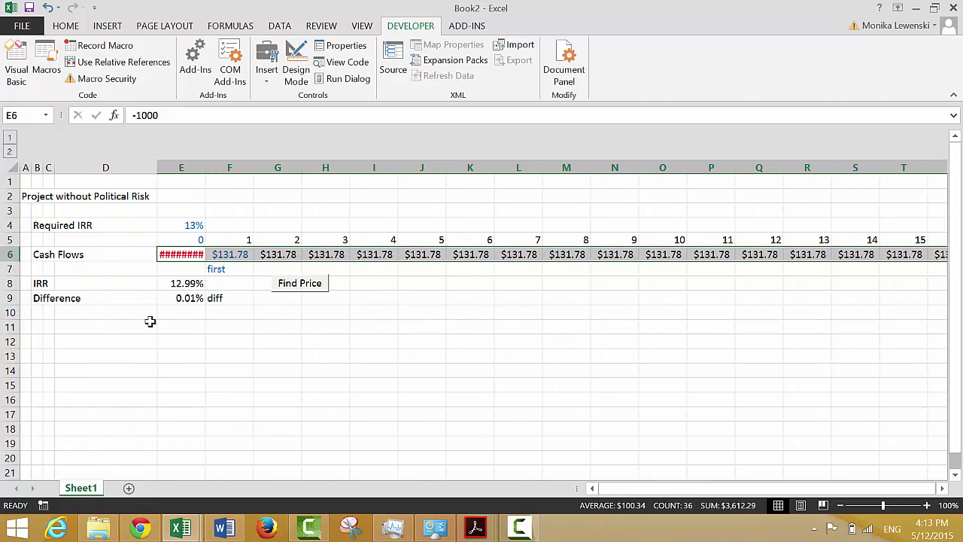
{"action": "key", "text": "ctrl+shift+5"}
{"action": "key", "text": "ctrl+shift+1"}
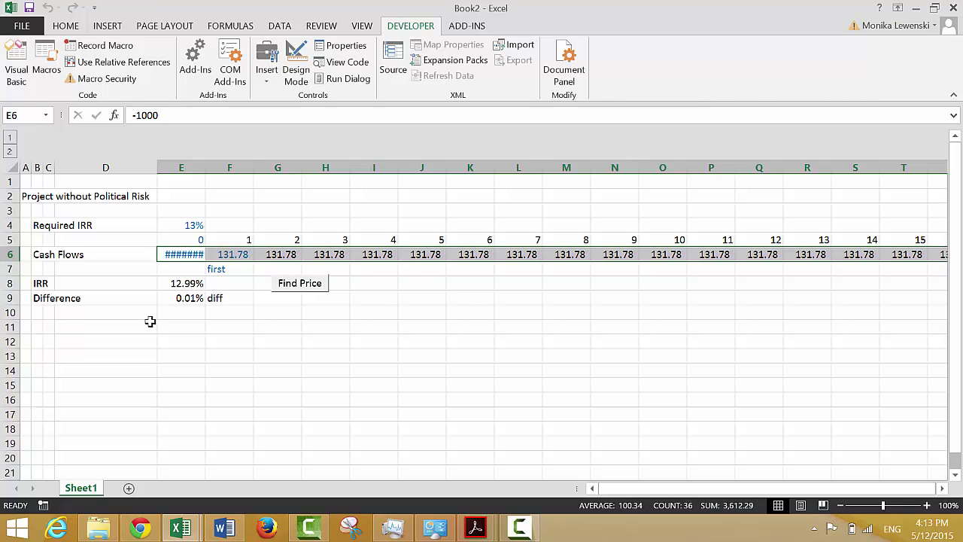
Widen column E enough to display the initial cash flow in full
{"action": "key", "text": "Left"}
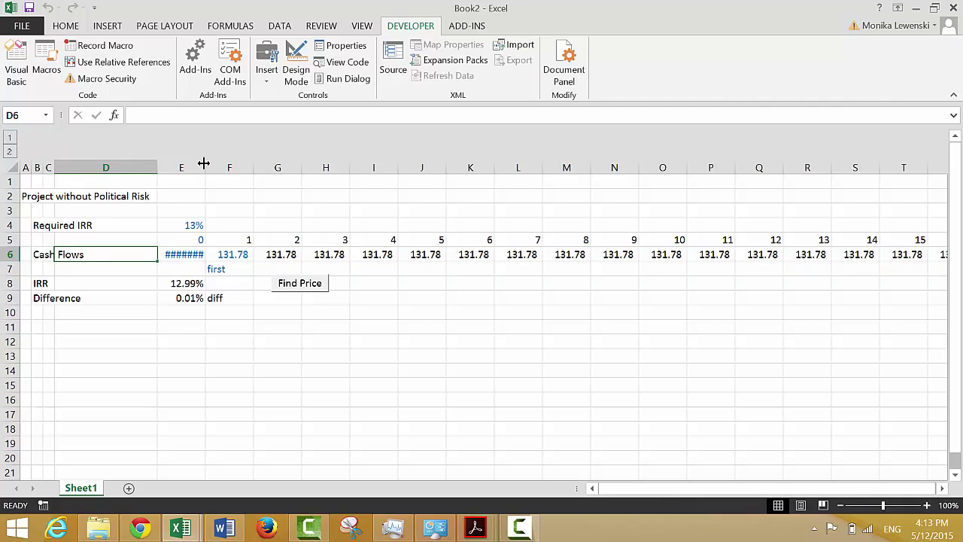
{"action": "left_click_drag", "start_coordinate": [203, 164], "coordinate": [213, 168]}
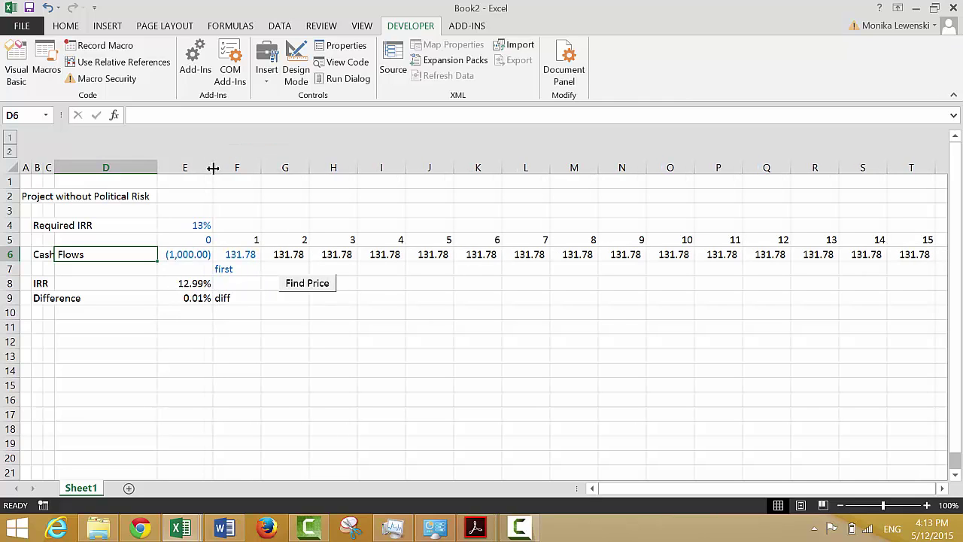
Enter the section heading "Political Risk" in cell A11, two rows below the Difference line
{"action": "key", "text": "Down"}
{"action": "key", "text": "Down"}
{"action": "key", "text": "Down"}
{"action": "key", "text": "Down"}
{"action": "key", "text": "Down"}
{"action": "key", "text": "Down"}
{"action": "key", "text": "Left"}
{"action": "key", "text": "Left"}
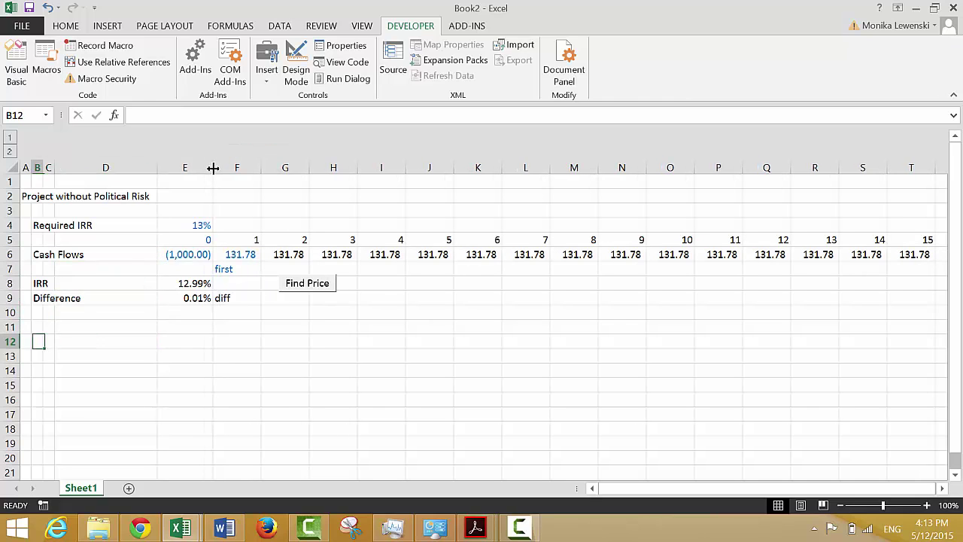
{"action": "key", "text": "Left"}
{"action": "key", "text": "Up"}
{"action": "key", "text": "Up"}
{"action": "key", "text": "Up"}
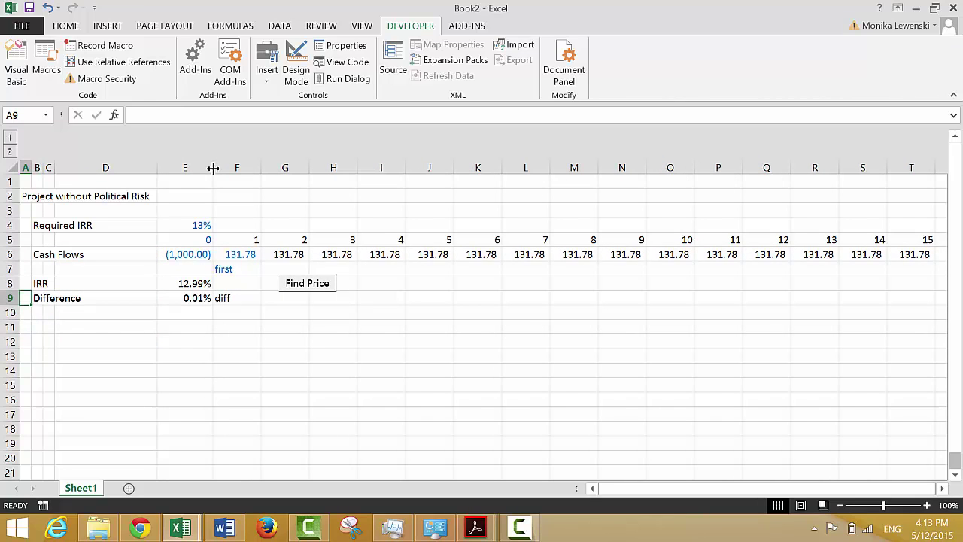
{"action": "key", "text": "Right"}
{"action": "key", "text": "Right"}
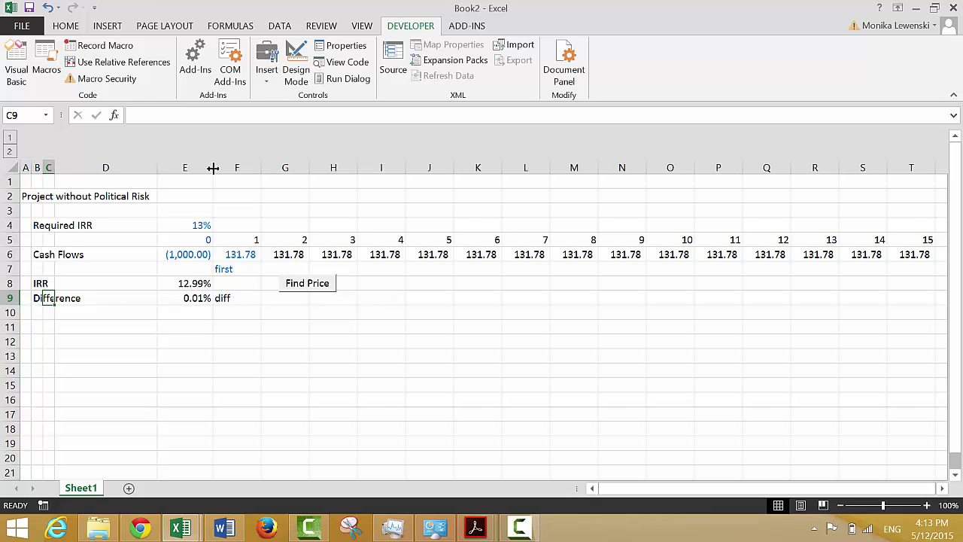
{"action": "key", "text": "Down"}
{"action": "key", "text": "Down"}
{"action": "key", "text": "Left"}
{"action": "key", "text": "Left"}
{"action": "type", "text": "P"}
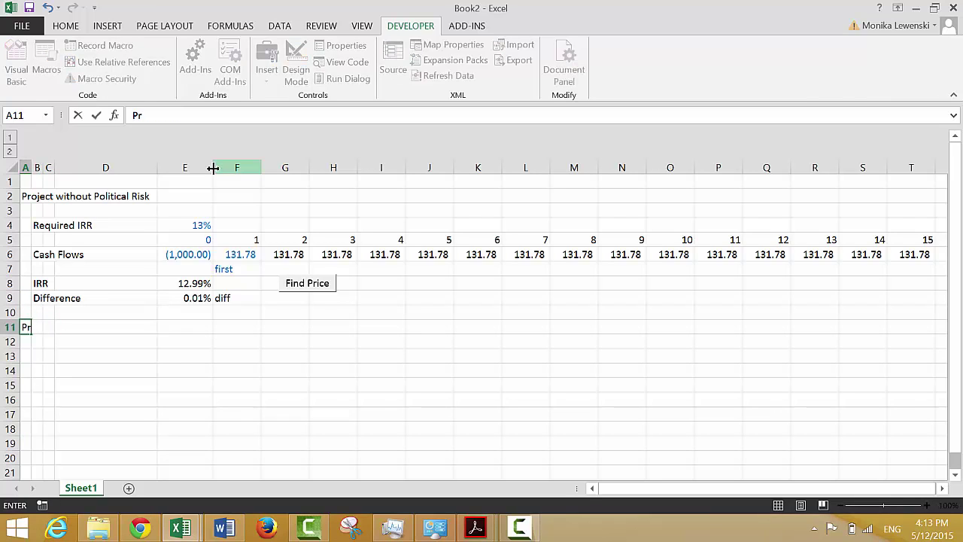
{"action": "type", "text": "olitical Ras"}
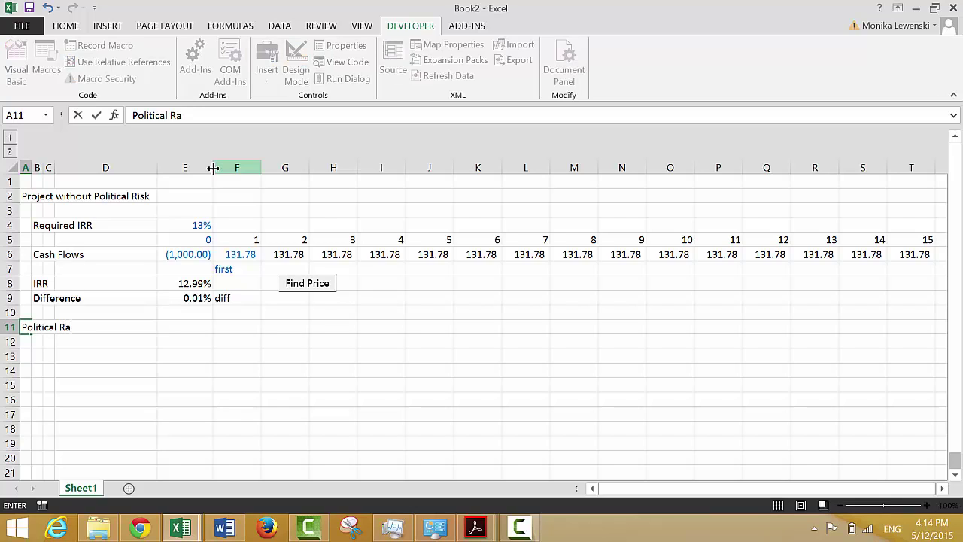
{"action": "key", "text": "BackSpace"}
{"action": "key", "text": "BackSpace"}
{"action": "key", "text": "BackSpace"}
{"action": "key", "text": "BackSpace"}
{"action": "type", "text": "Ro"}
{"action": "key", "text": "BackSpace"}
{"action": "type", "text": "isk"}
{"action": "key", "text": "Return"}
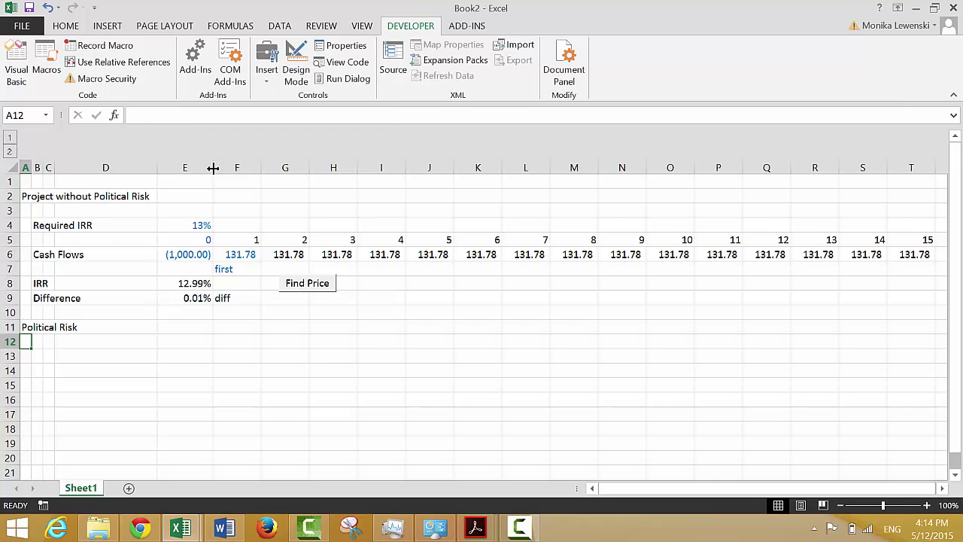
Switch to petrozuarta case write-up.pdf in Adobe Acrobat Reader and examine the country risk premium in the Exhibit 11 cost of capital calculation
{"action": "mouse_move", "coordinate": [475, 526]}
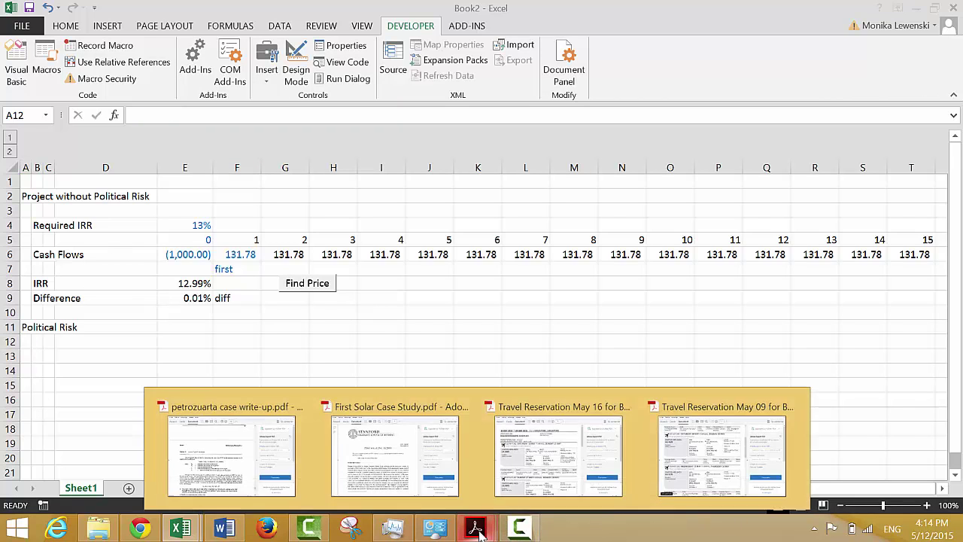
{"action": "left_click", "coordinate": [245, 466]}
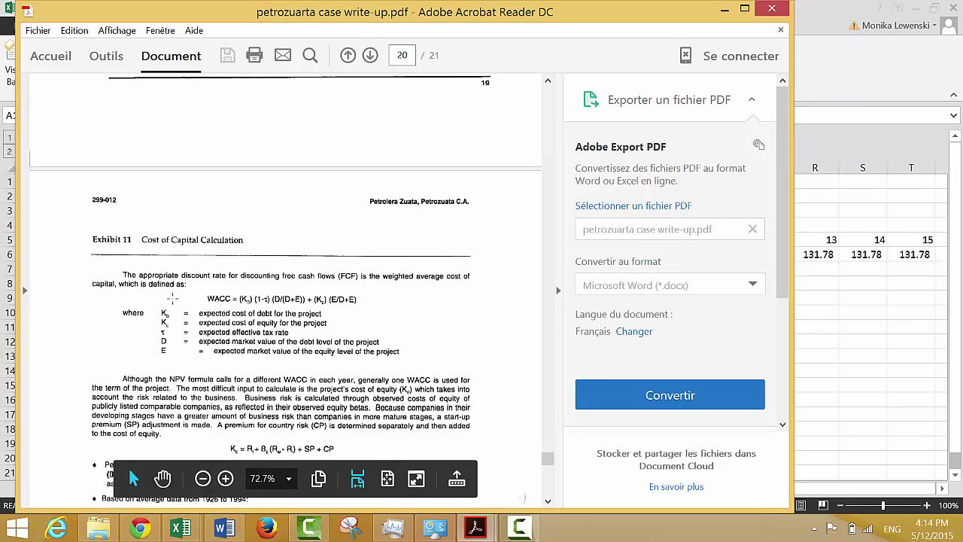
{"action": "left_click", "coordinate": [128, 466]}
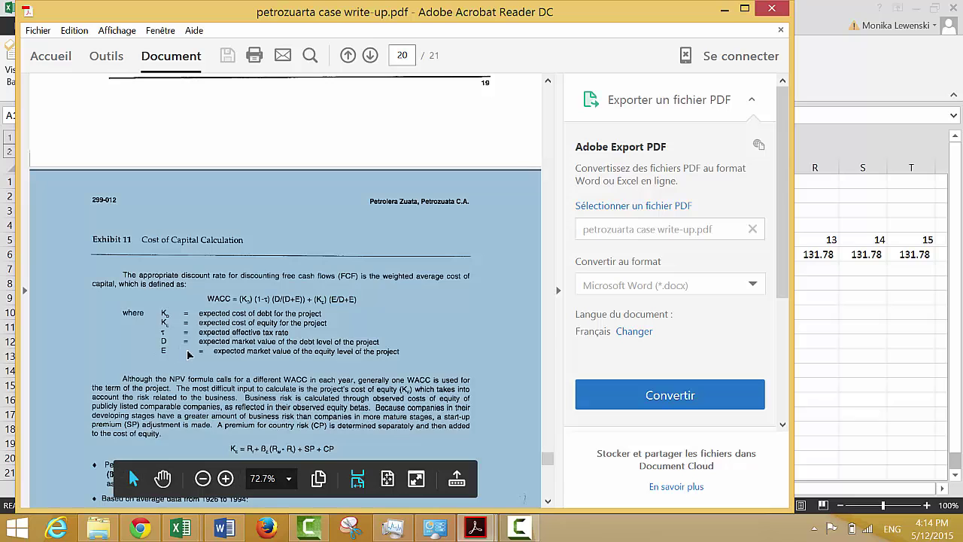
{"action": "left_click", "coordinate": [194, 354]}
{"action": "scroll", "coordinate": [193, 354], "scroll_direction": "down", "scroll_amount": 1}
{"action": "scroll", "coordinate": [193, 354], "scroll_direction": "down", "scroll_amount": 6}
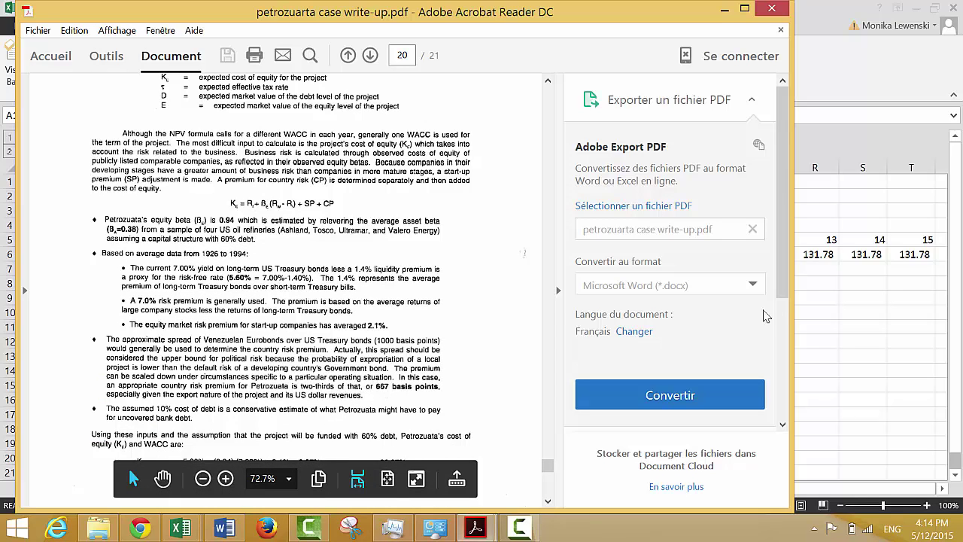
Switch back to the Excel workbook and enter the label "Political Risk" in cell B12
{"action": "key", "text": "alt+Tab"}
{"action": "key", "text": "Down"}
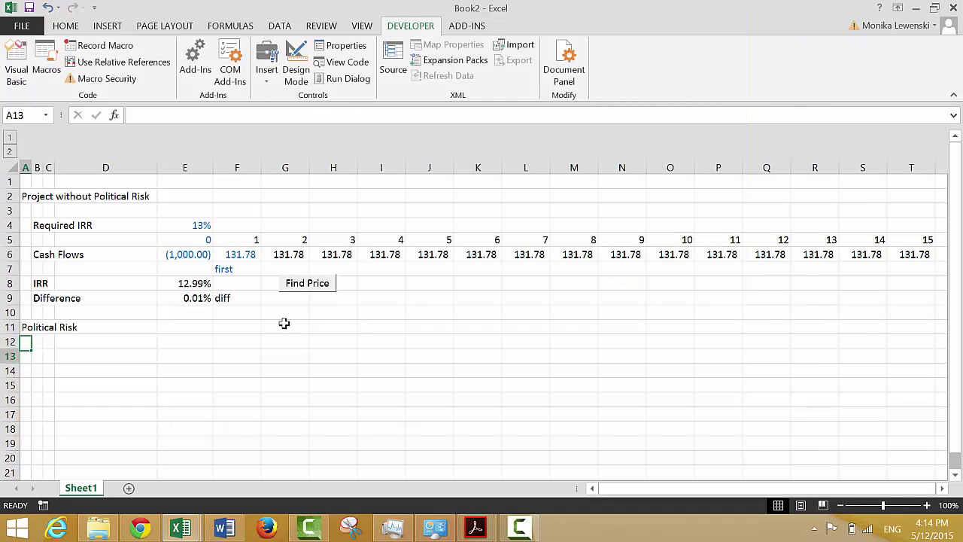
{"action": "key", "text": "Up"}
{"action": "key", "text": "Right"}
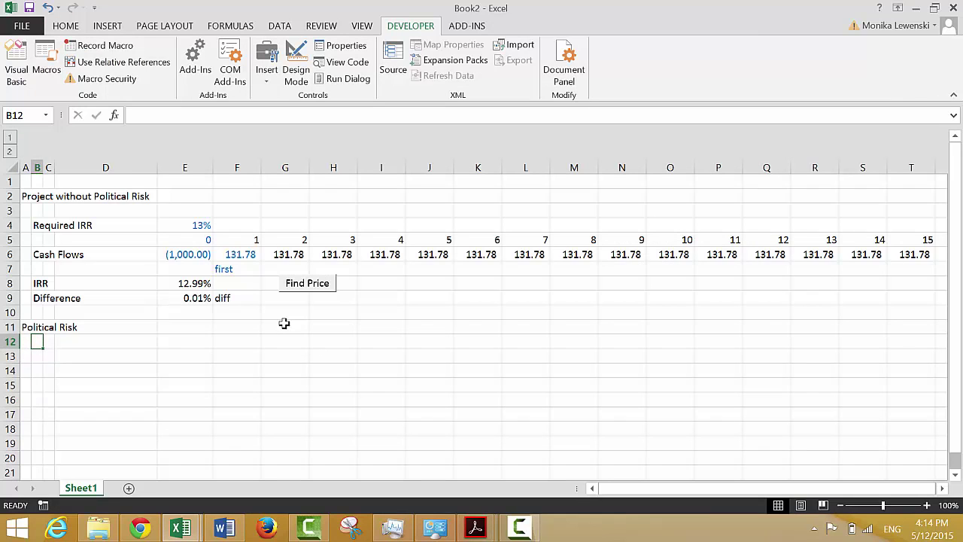
{"action": "type", "text": "P"}
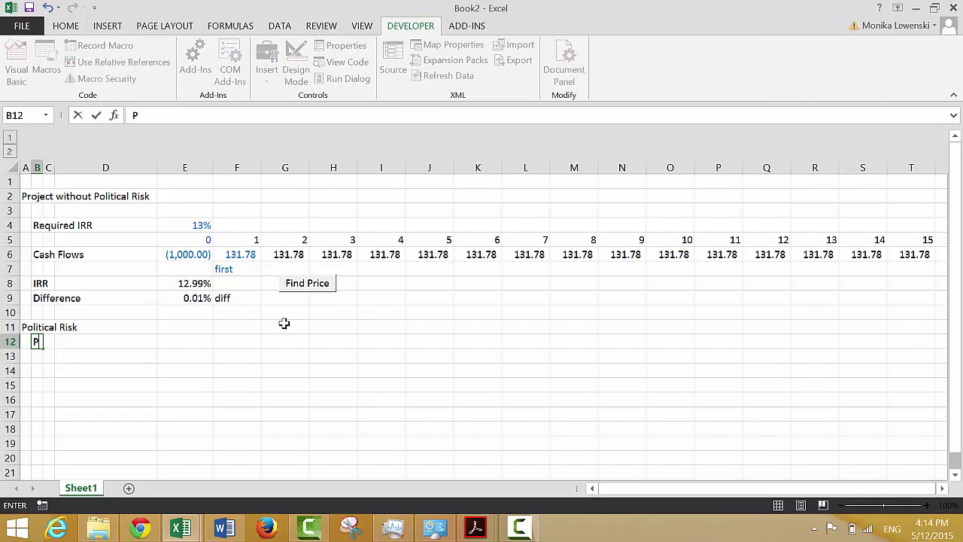
{"action": "type", "text": "olitical Risk"}
{"action": "key", "text": "Return"}
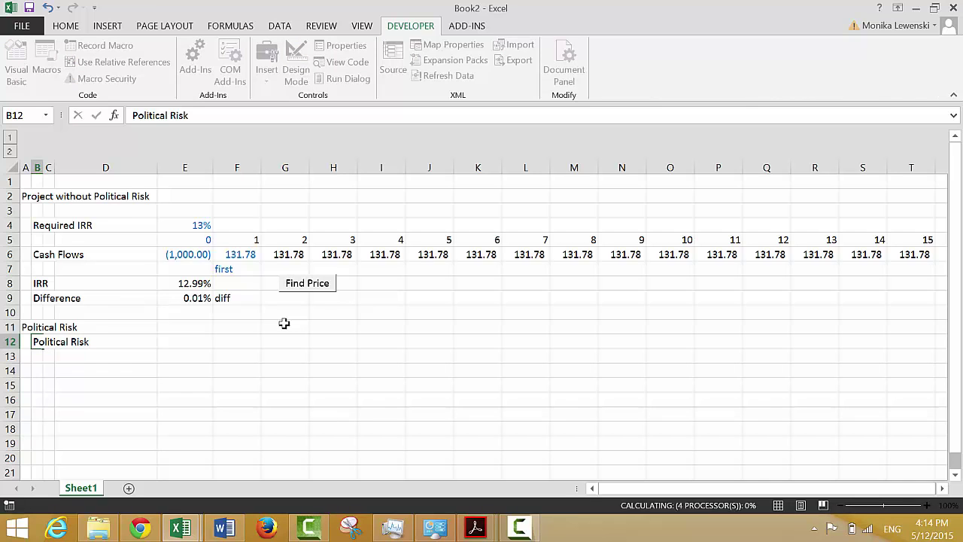
Enter 6.67% as the political risk value in cell E12
{"action": "key", "text": "Up"}
{"action": "key", "text": "Right"}
{"action": "key", "text": "Right"}
{"action": "key", "text": "Right"}
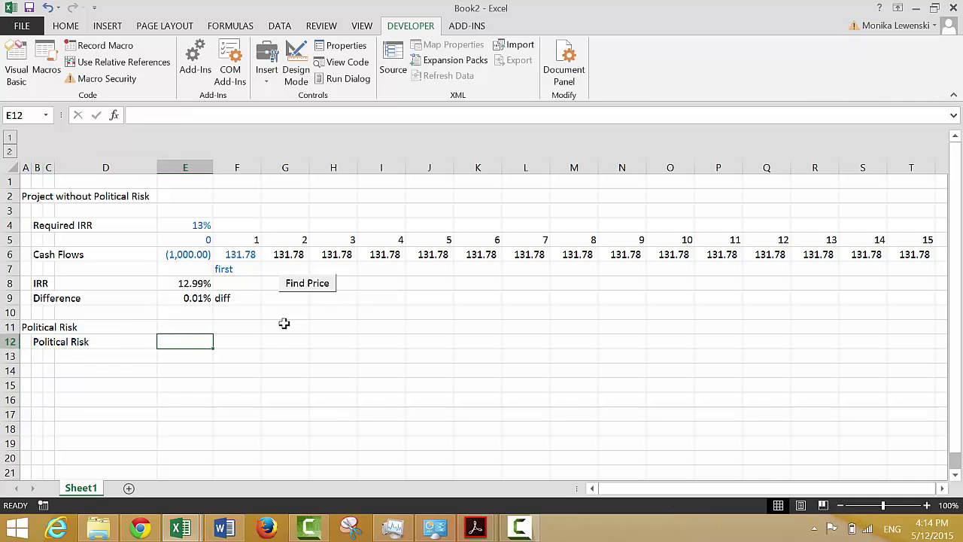
{"action": "type", "text": "6.67$"}
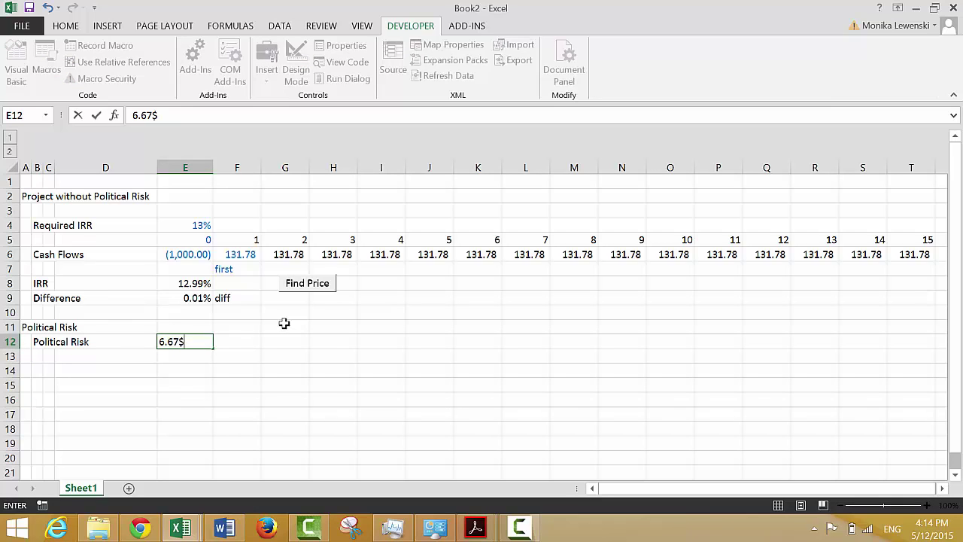
{"action": "key", "text": "BackSpace"}
{"action": "type", "text": "%"}
{"action": "key", "text": "Return"}
{"action": "key", "text": "Up"}
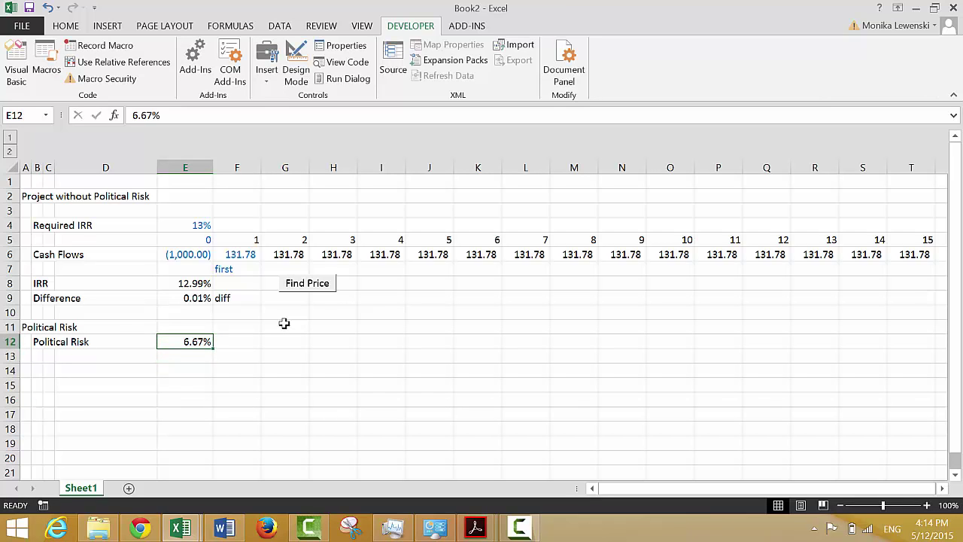
Format the political risk value in E12 as a percentage with two decimals
{"action": "key", "text": "ctrl+shift+5"}
{"action": "key", "text": "alt+h"}
{"action": "key", "text": "0"}
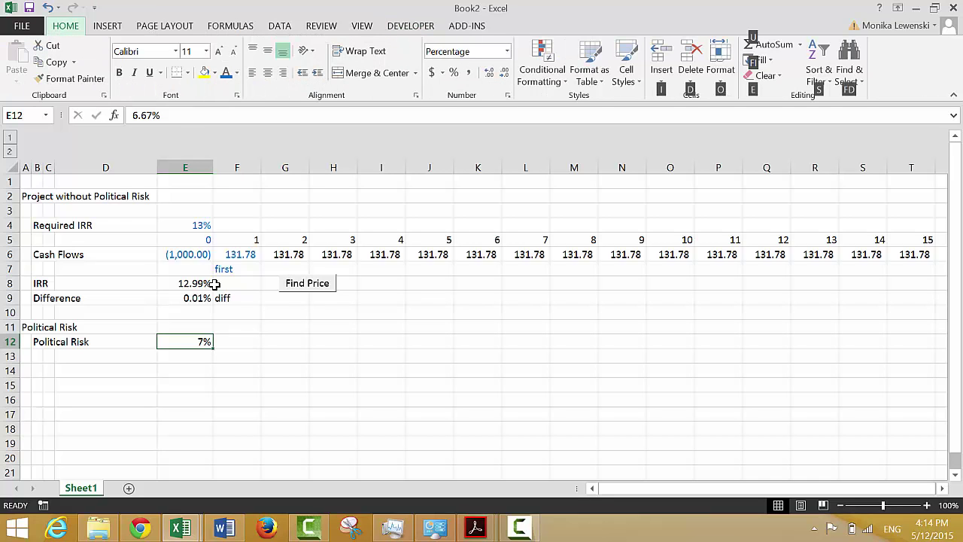
{"action": "key", "text": "alt+h"}
{"action": "key", "text": "0"}
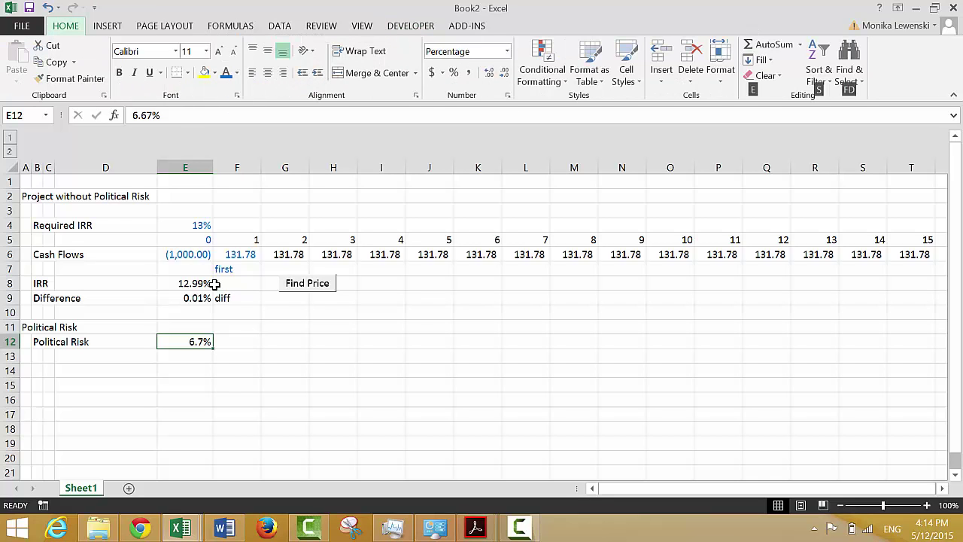
Enter the label "Total Required Return" in cell B13, below the Political Risk label
{"action": "key", "text": "Down"}
{"action": "key", "text": "Left"}
{"action": "key", "text": "Left"}
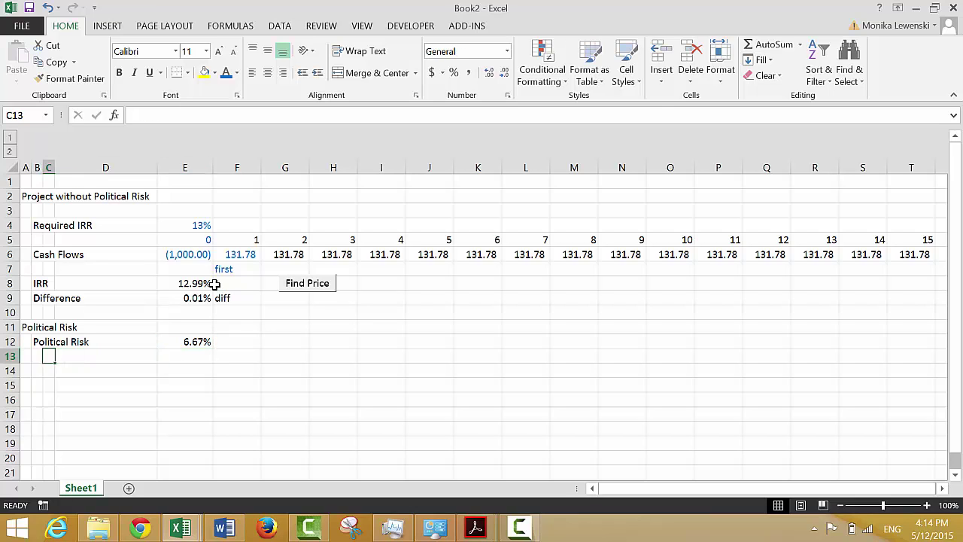
{"action": "key", "text": "Left"}
{"action": "key", "text": "Right"}
{"action": "key", "text": "Left"}
{"action": "type", "text": "Tot"}
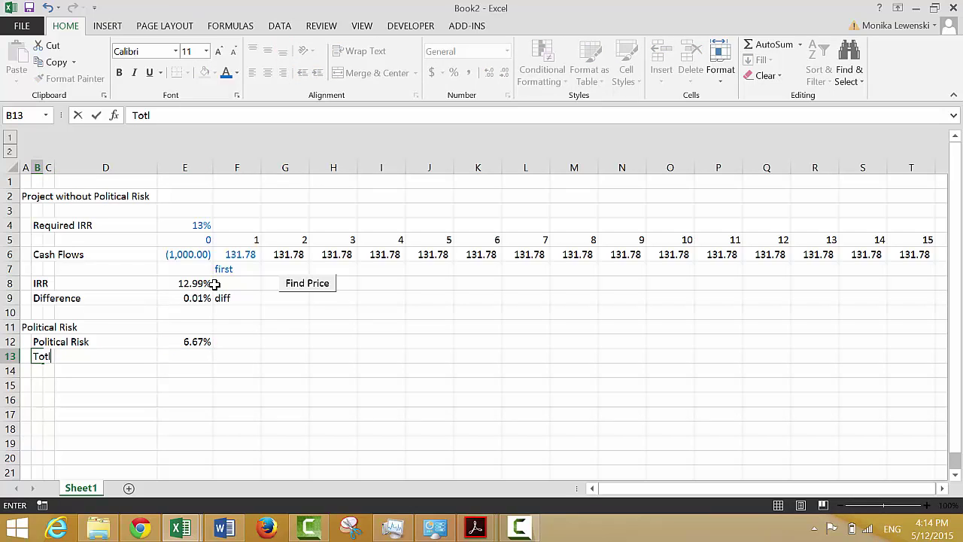
{"action": "type", "text": "al Required R"}
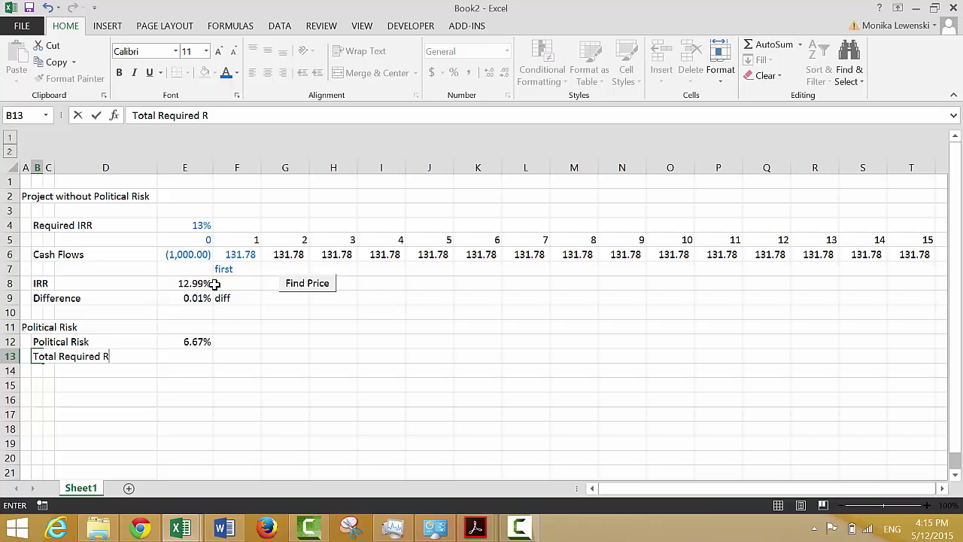
{"action": "type", "text": "eturn"}
{"action": "key", "text": "Return"}
Calculate the total required return in E13 by adding the required IRR and the political risk with =E4+E12
{"action": "key", "text": "Up"}
{"action": "key", "text": "Right"}
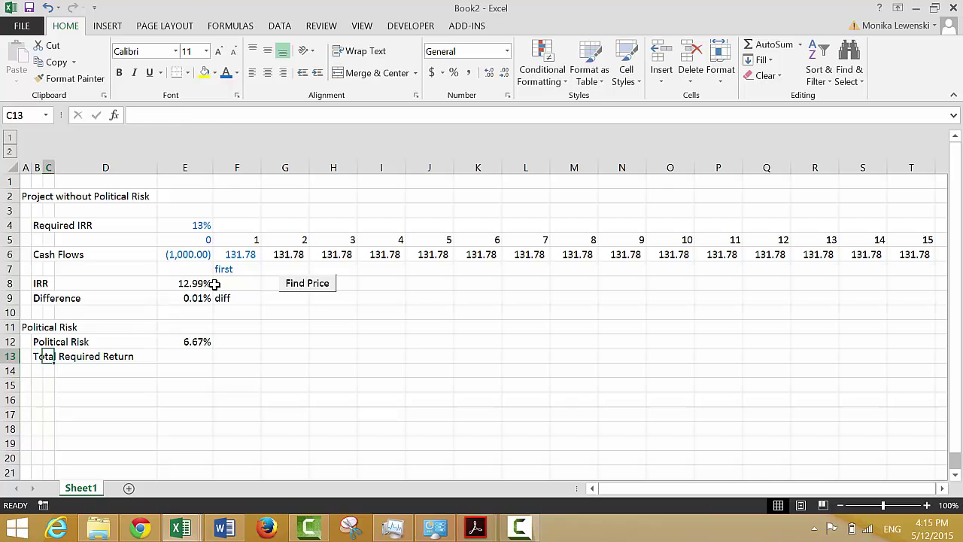
{"action": "key", "text": "Right"}
{"action": "key", "text": "Right"}
{"action": "type", "text": "="}
{"action": "key", "text": "Up"}
{"action": "key", "text": "Up"}
{"action": "key", "text": "Up"}
{"action": "key", "text": "Up"}
{"action": "key", "text": "Up"}
{"action": "key", "text": "Up"}
{"action": "key", "text": "Up"}
{"action": "key", "text": "Up"}
{"action": "key", "text": "Up"}
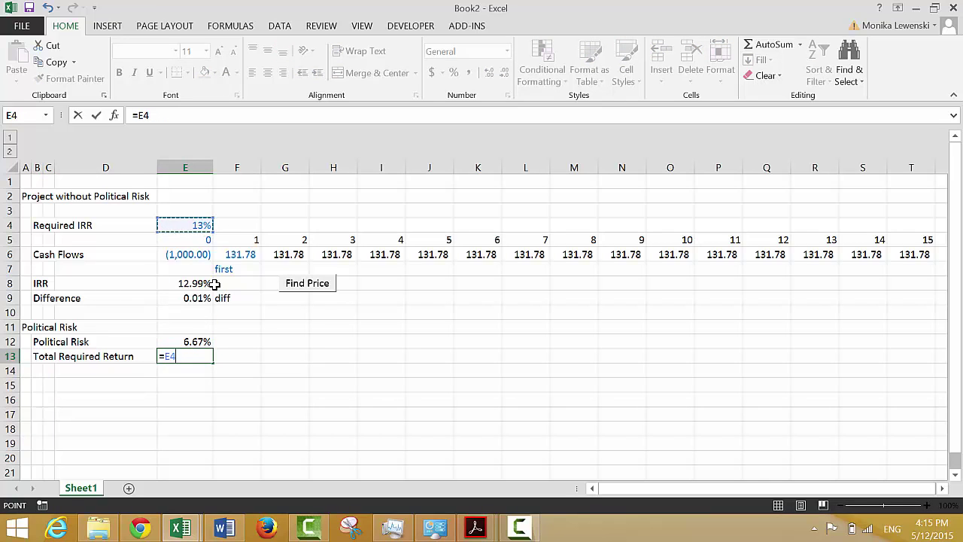
{"action": "type", "text": "+"}
{"action": "key", "text": "Up"}
{"action": "key", "text": "ctrl+Return"}
{"action": "key", "text": "Up"}
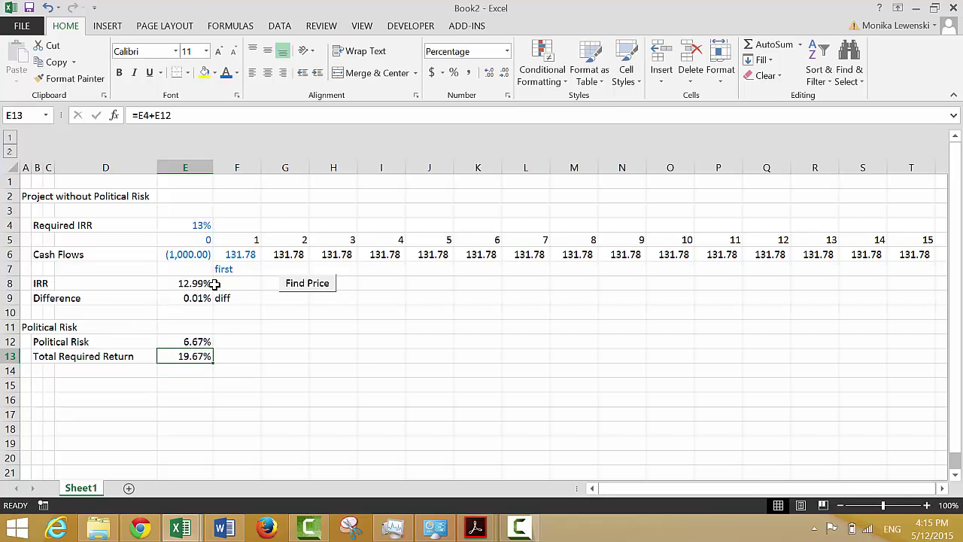
{"action": "key", "text": "Down"}
{"action": "key", "text": "Down"}
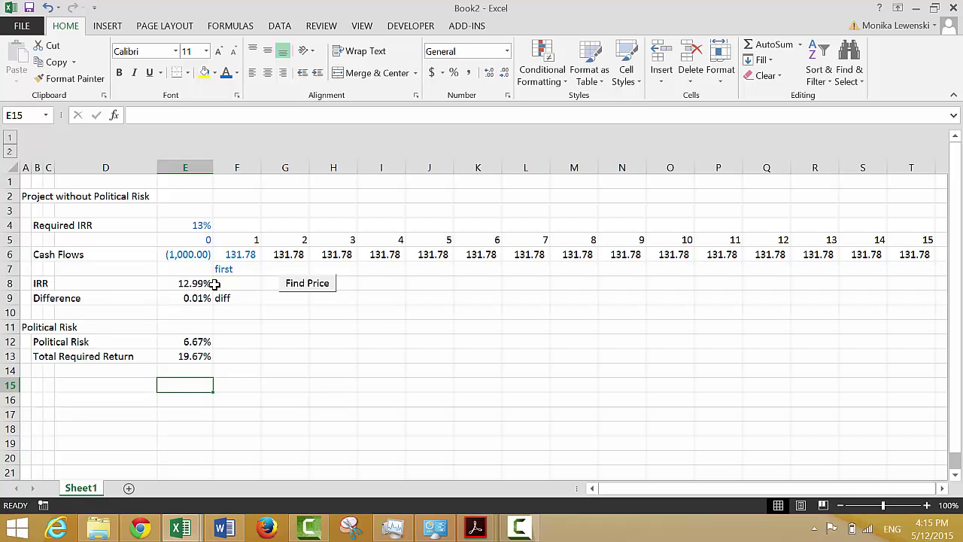
Begin saving the workbook under a new name with the file type set to Excel Macro-Enabled Workbook
{"action": "key", "text": "F12"}
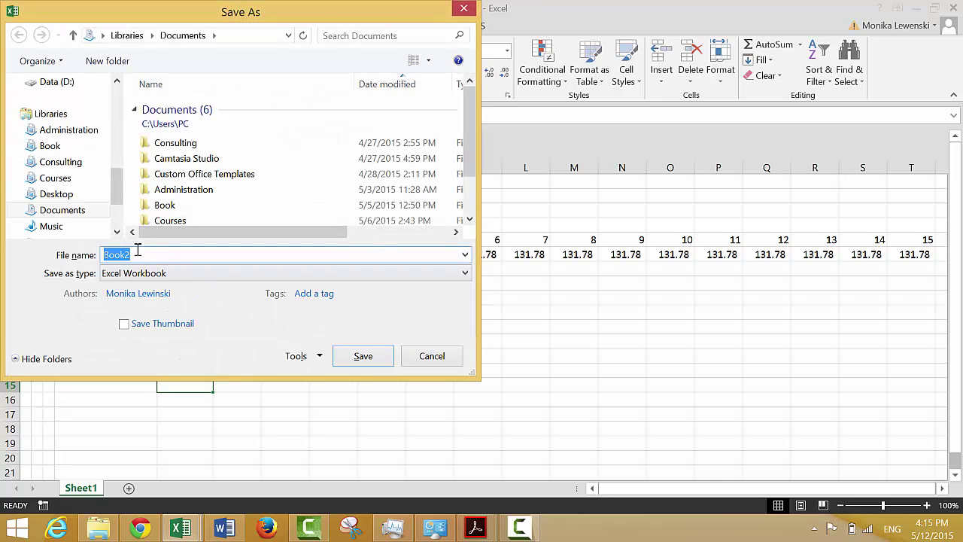
{"action": "left_click", "coordinate": [173, 277]}
{"action": "key", "text": "Up"}
{"action": "key", "text": "Up"}
{"action": "key", "text": "Up"}
{"action": "key", "text": "Up"}
{"action": "key", "text": "Up"}
{"action": "key", "text": "Up"}
{"action": "key", "text": "Up"}
{"action": "key", "text": "Up"}
{"action": "key", "text": "Up"}
{"action": "key", "text": "Up"}
{"action": "key", "text": "Up"}
{"action": "key", "text": "Up"}
{"action": "key", "text": "Up"}
{"action": "key", "text": "Up"}
{"action": "key", "text": "Up"}
{"action": "key", "text": "Up"}
{"action": "key", "text": "Up"}
{"action": "key", "text": "Up"}
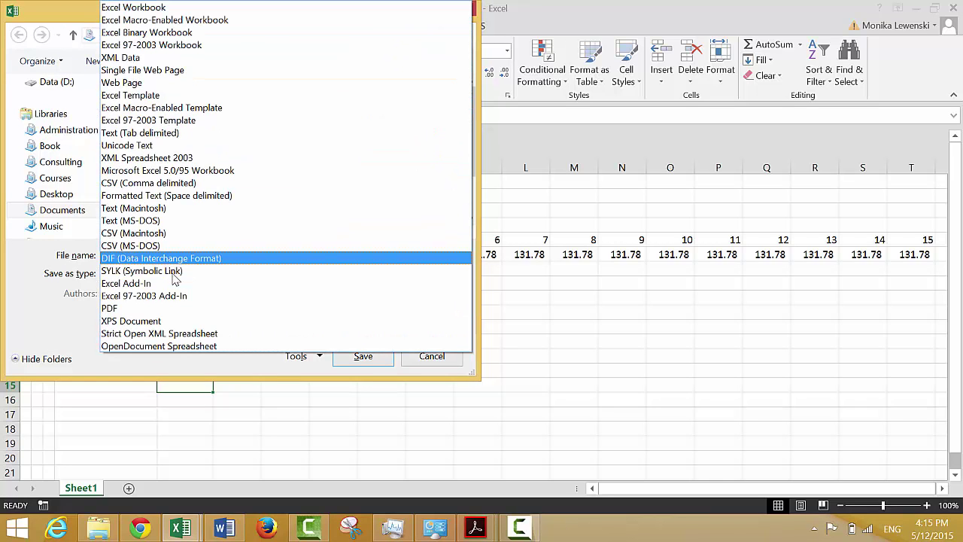
{"action": "key", "text": "Up"}
{"action": "key", "text": "Up"}
{"action": "key", "text": "Return"}
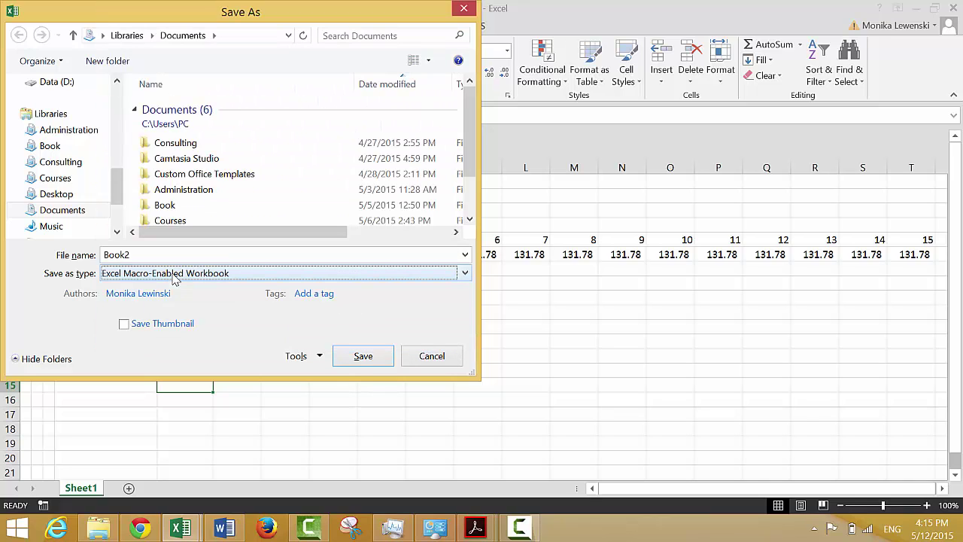
Name the workbook "Political Risk Exercise" and save it in the Documents library
{"action": "left_click", "coordinate": [157, 253]}
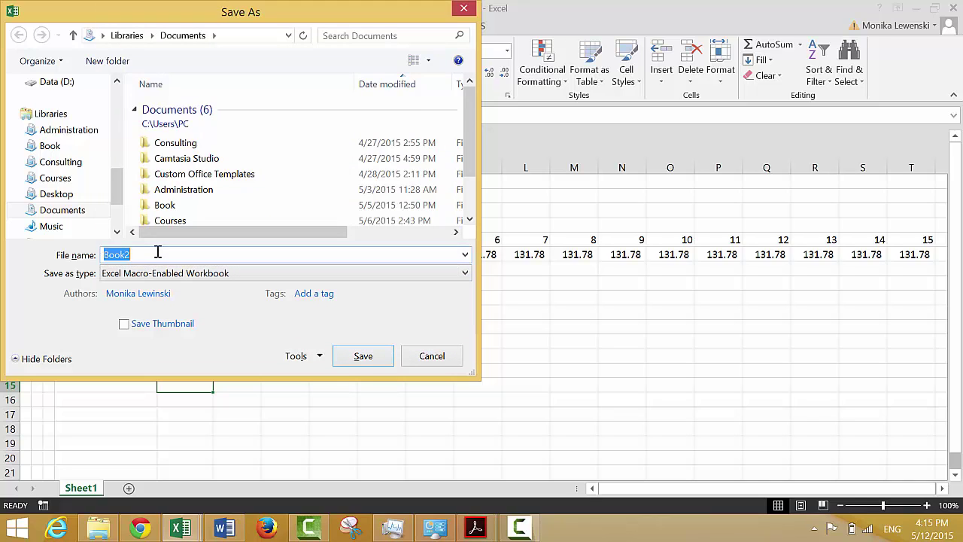
{"action": "type", "text": "Poli"}
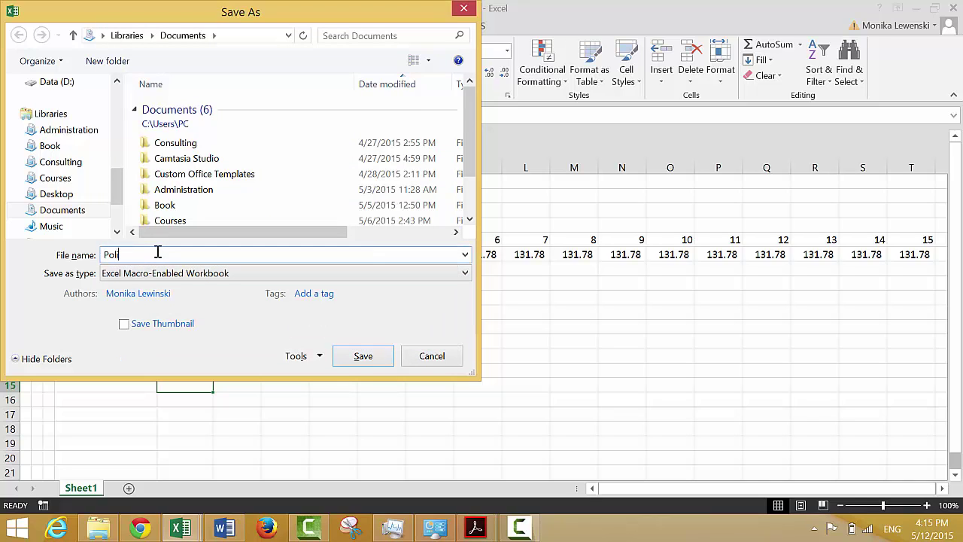
{"action": "type", "text": "tc"}
{"action": "key", "text": "BackSpace"}
{"action": "type", "text": "itical Risk Exercise"}
{"action": "key", "text": "Return"}
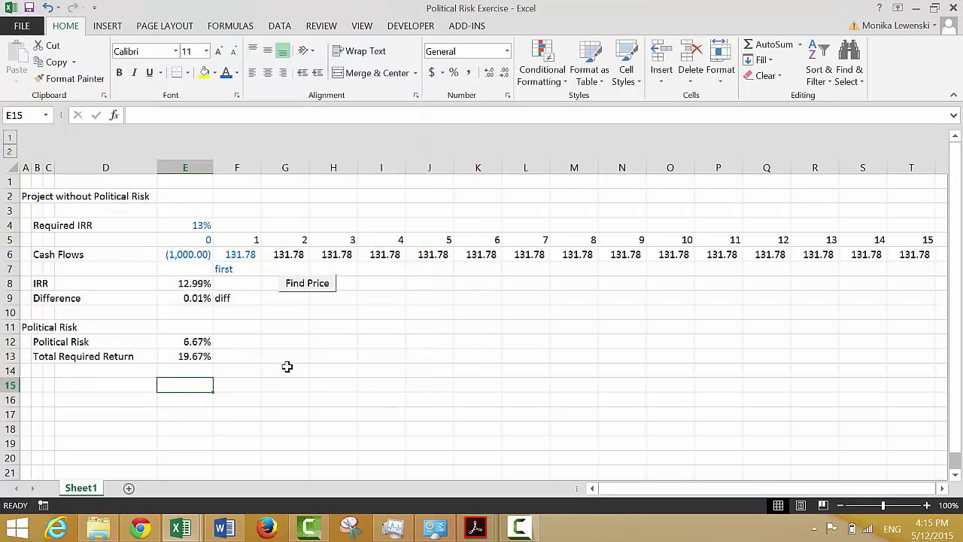
{"action": "key", "text": "Left"}
{"action": "key", "text": "Left"}
{"action": "key", "text": "Up"}
{"action": "key", "text": "Left"}
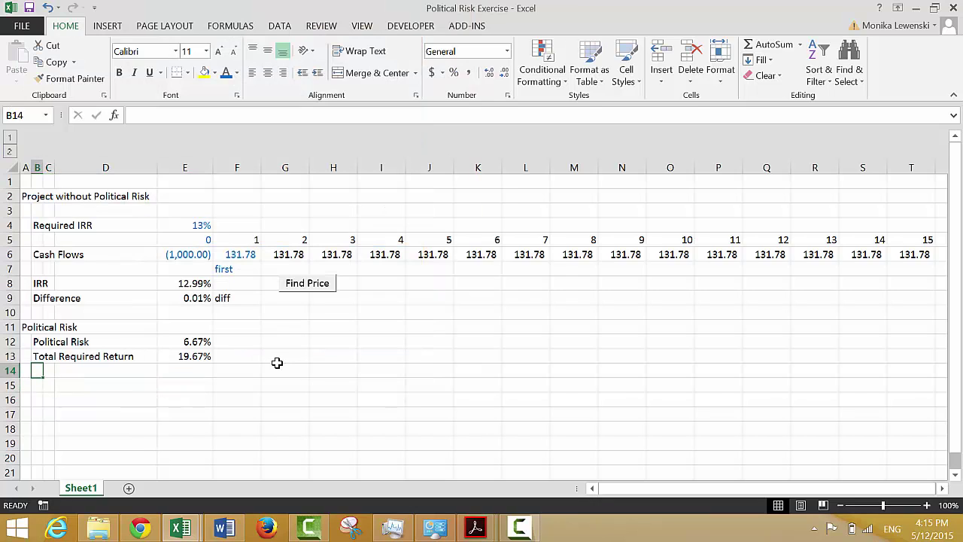
{"action": "key", "text": "Down"}
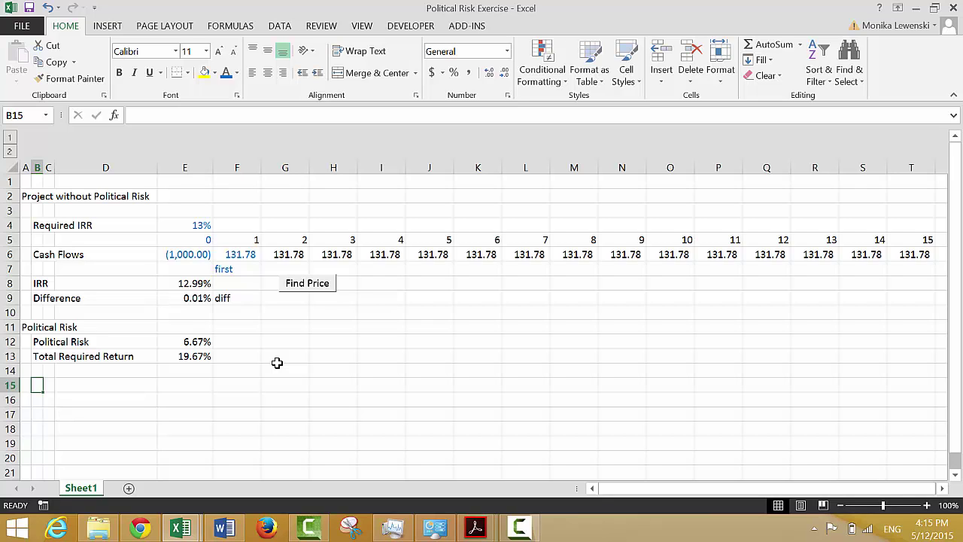
{"action": "key", "text": "Right"}
{"action": "key", "text": "Right"}
{"action": "key", "text": "Right"}
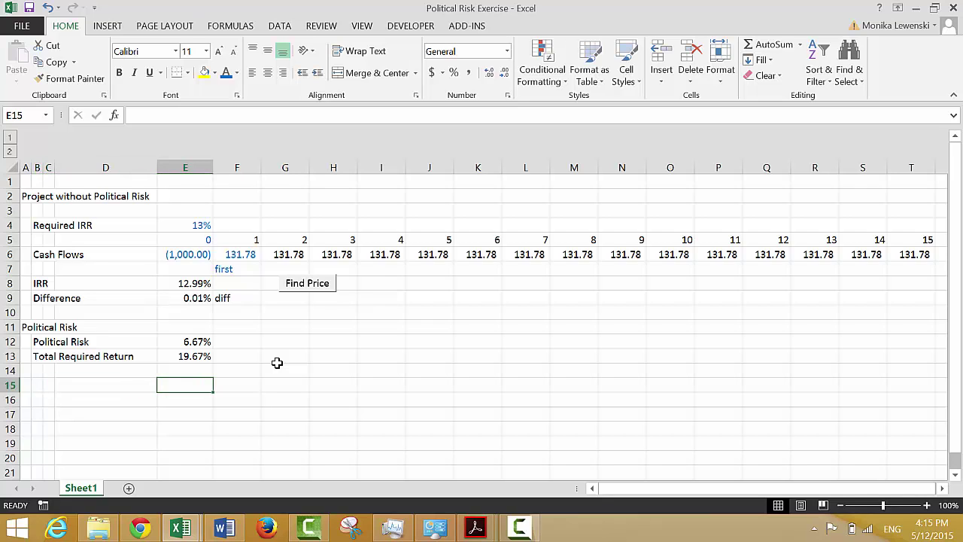
Chart the year and cash flow rows B5:AN6 as a column chart on its own sheet
{"action": "key", "text": "Up"}
{"action": "key", "text": "Up"}
{"action": "key", "text": "Up"}
{"action": "key", "text": "Up"}
{"action": "key", "text": "Up"}
{"action": "key", "text": "Up"}
{"action": "key", "text": "Up"}
{"action": "key", "text": "Up"}
{"action": "key", "text": "Up"}
{"action": "key", "text": "Up"}
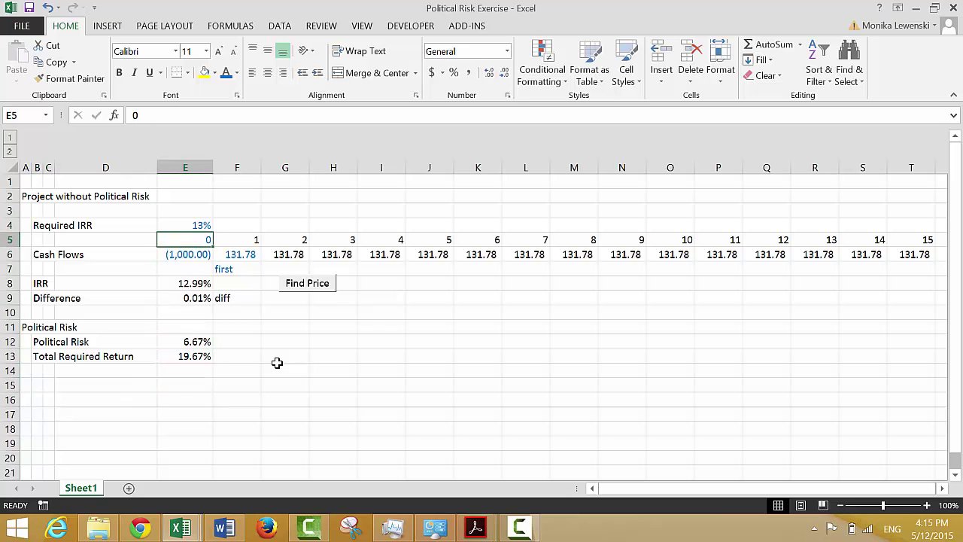
{"action": "key", "text": "Left"}
{"action": "key", "text": "Left"}
{"action": "key", "text": "Left"}
{"action": "key", "text": "shift+Down"}
{"action": "key", "text": "shift+Right"}
{"action": "key", "text": "shift+Right"}
{"action": "key", "text": "shift+Right"}
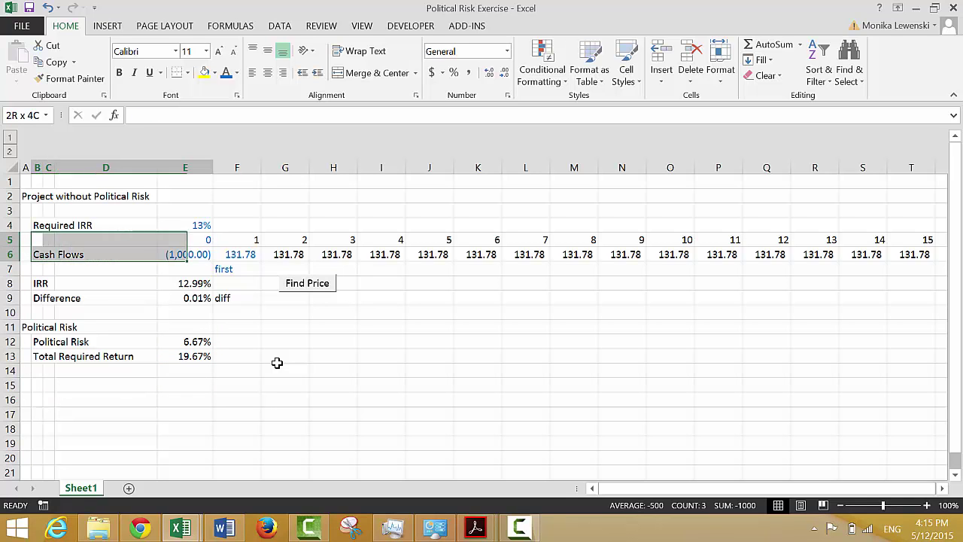
{"action": "key", "text": "ctrl+shift+Right"}
{"action": "key", "text": "ctrl+shift+Left"}
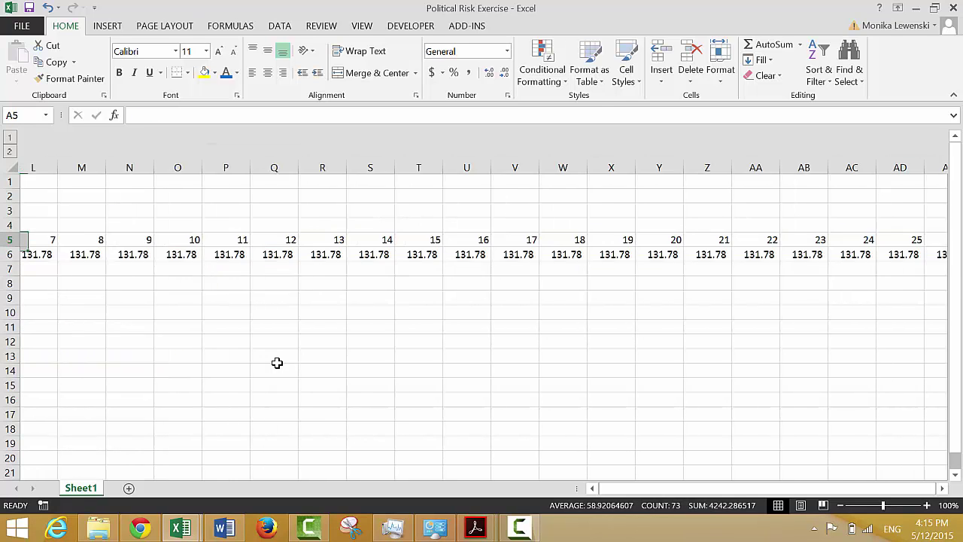
{"action": "key", "text": "shift+Right"}
{"action": "key", "text": "shift+Right"}
{"action": "key", "text": "shift+Right"}
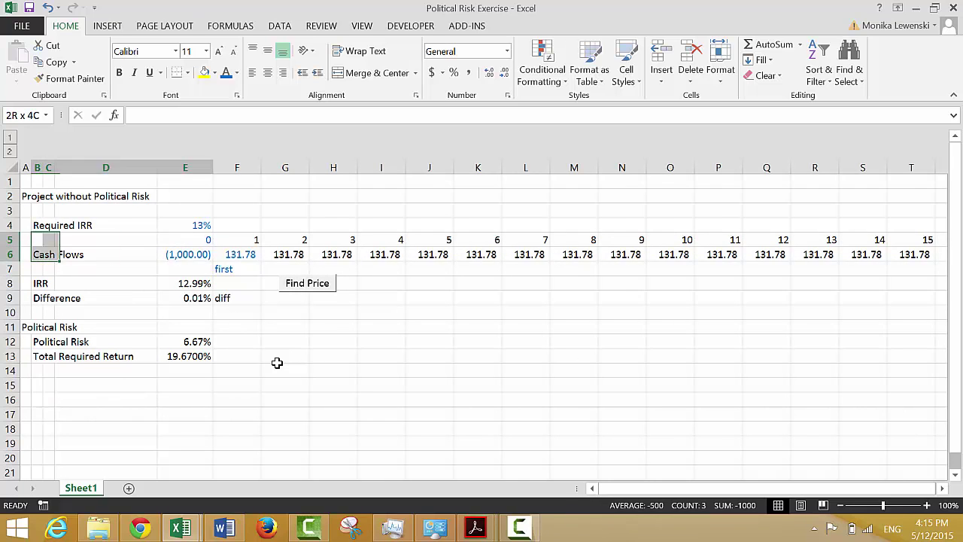
{"action": "key", "text": "ctrl+shift+Right"}
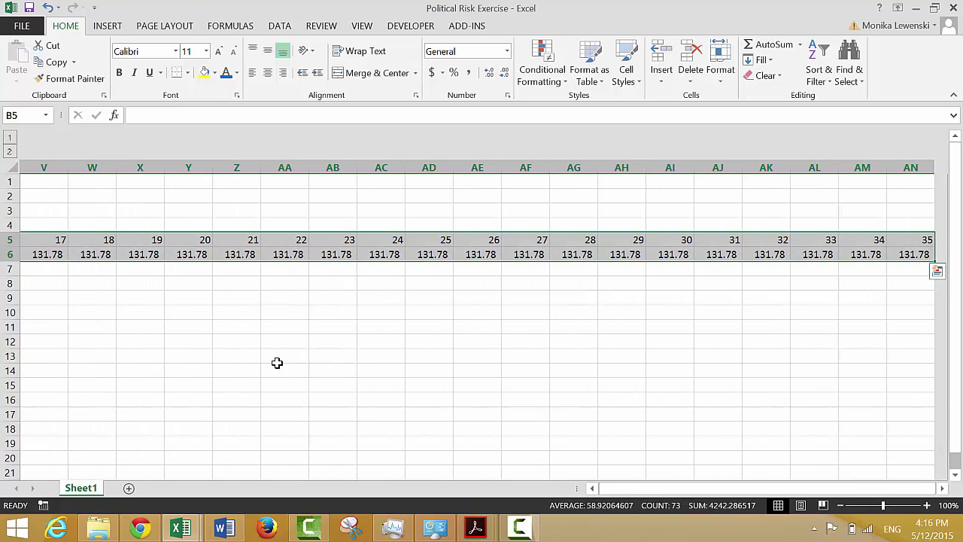
{"action": "key", "text": "F11"}
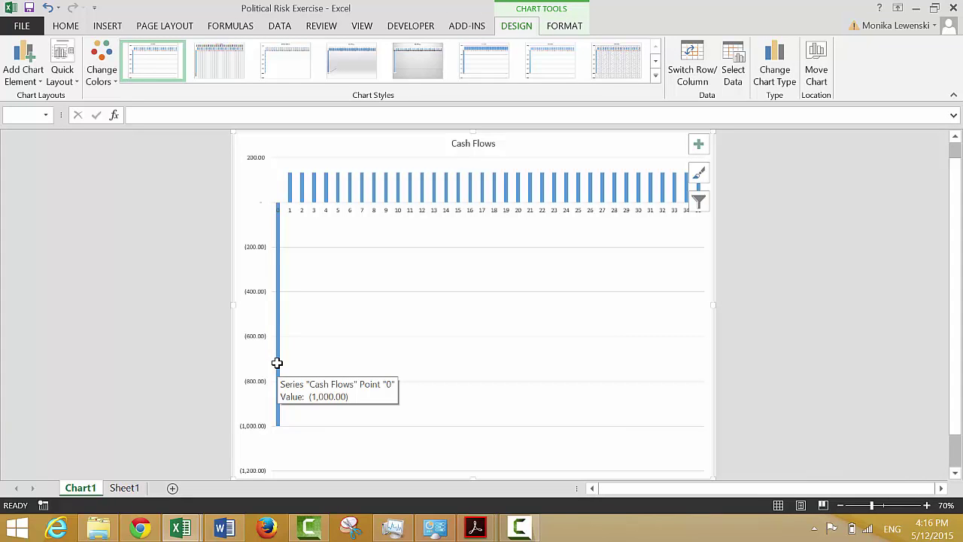
Delete the cash flow chart sheet and return to the worksheet
{"action": "key", "text": "alt"}
{"action": "key", "text": "e"}
{"action": "key", "text": "l"}
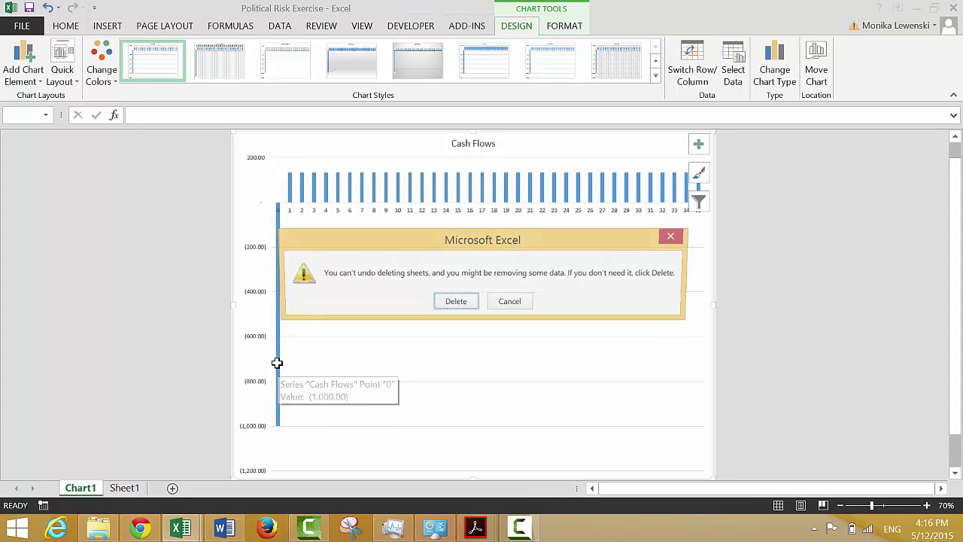
{"action": "key", "text": "Return"}
{"action": "key", "text": "Left"}
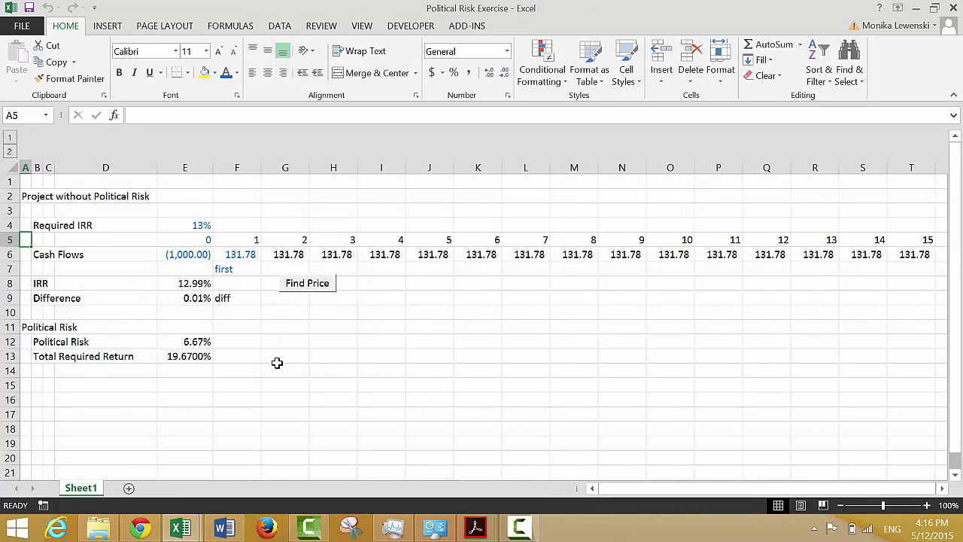
Insert an embedded column chart of B5:AN6 on the worksheet and remove it again
{"action": "key", "text": "Right"}
{"action": "key", "text": "shift+Down"}
{"action": "key", "text": "ctrl+shift+Right"}
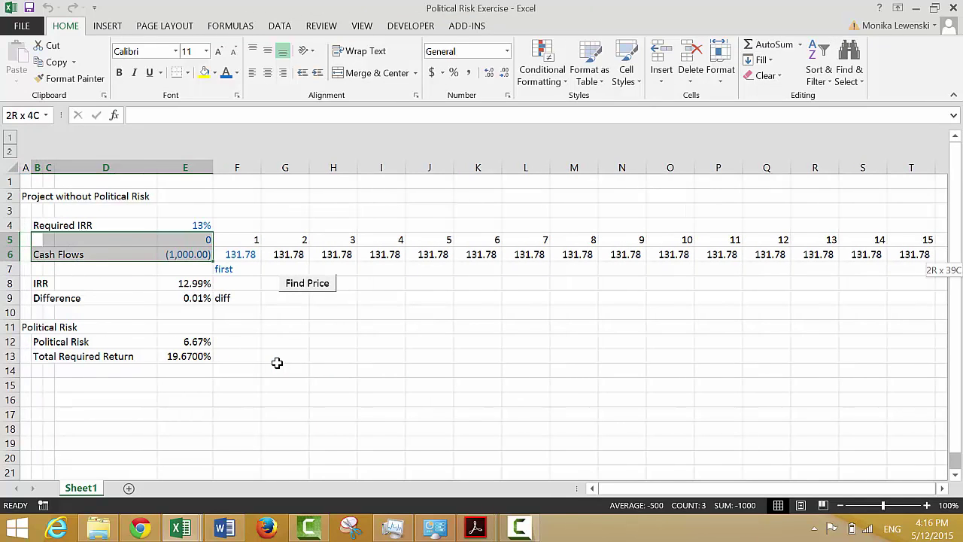
{"action": "key", "text": "ctrl+shift+Right"}
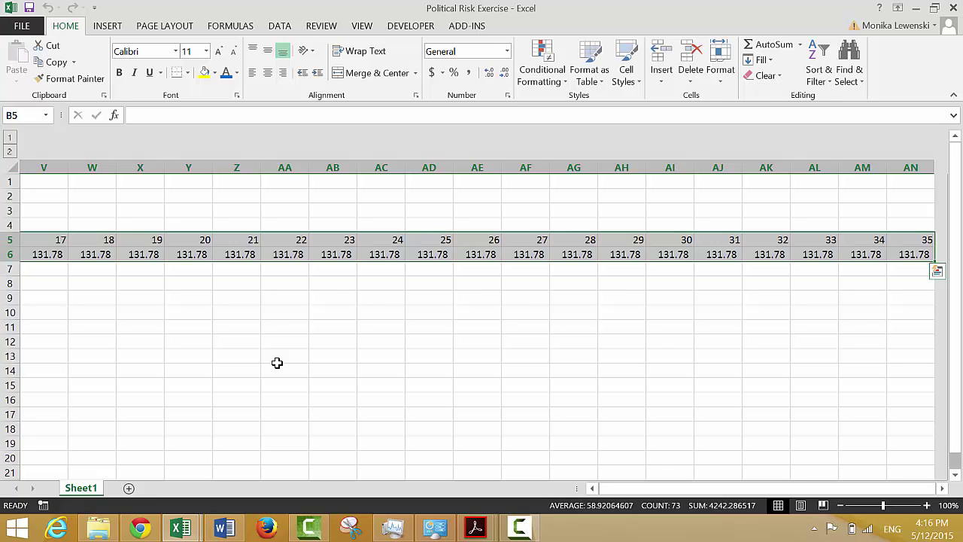
{"action": "key", "text": "alt+F1"}
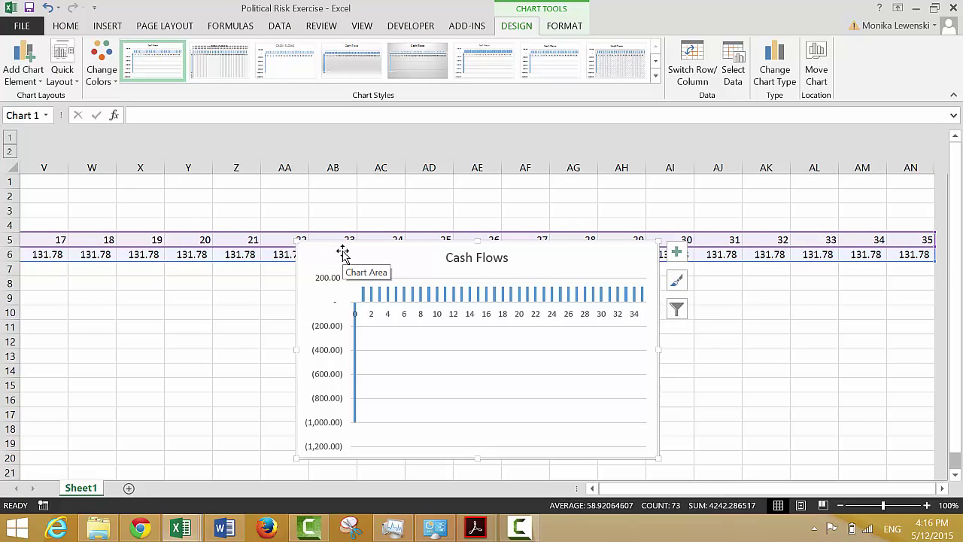
{"action": "key", "text": "Delete"}
{"action": "key", "text": "Home"}
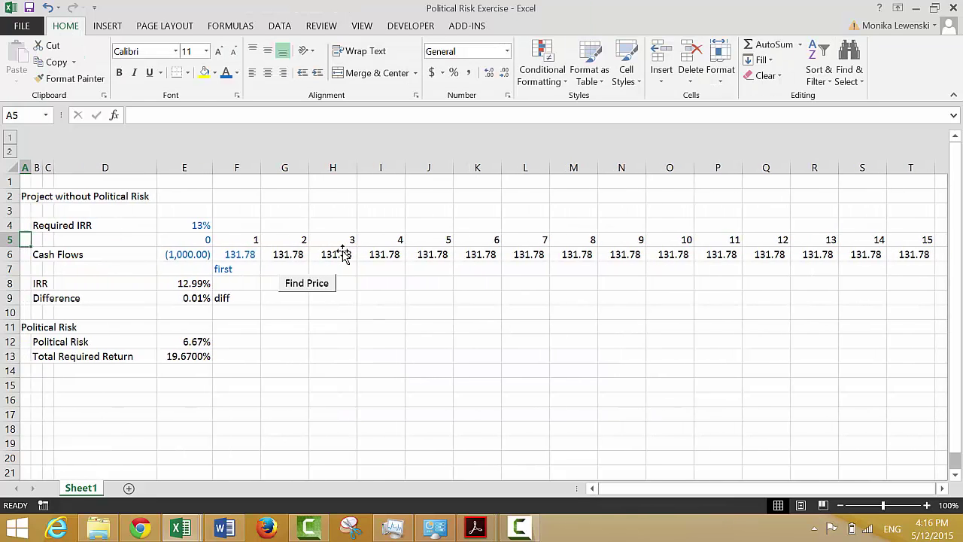
Reduce the total required return in E13 to two decimal places
{"action": "key", "text": "Down"}
{"action": "key", "text": "Down"}
{"action": "key", "text": "Down"}
{"action": "key", "text": "Down"}
{"action": "key", "text": "Down"}
{"action": "key", "text": "Down"}
{"action": "key", "text": "Down"}
{"action": "key", "text": "Down"}
{"action": "key", "text": "Down"}
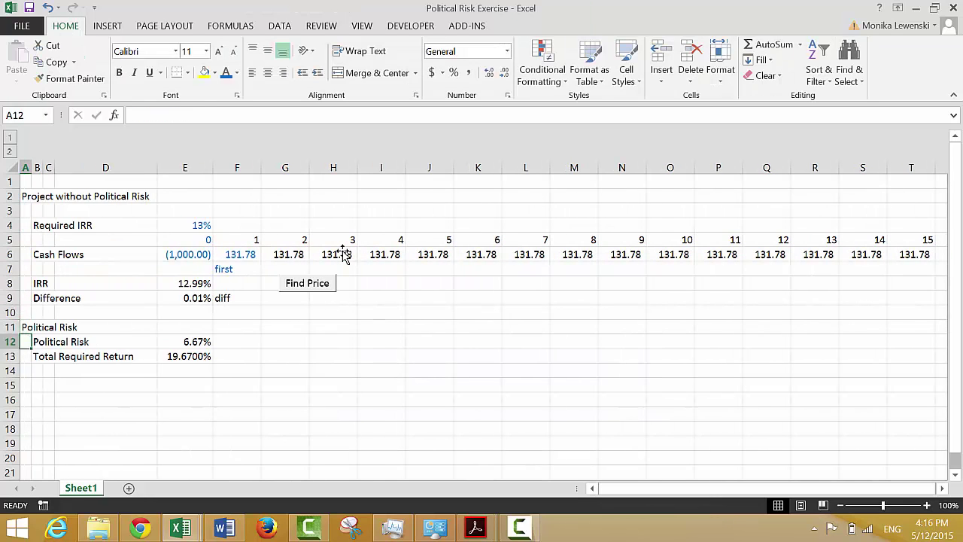
{"action": "key", "text": "Right"}
{"action": "key", "text": "Right"}
{"action": "key", "text": "Right"}
{"action": "key", "text": "Right"}
{"action": "key", "text": "Up"}
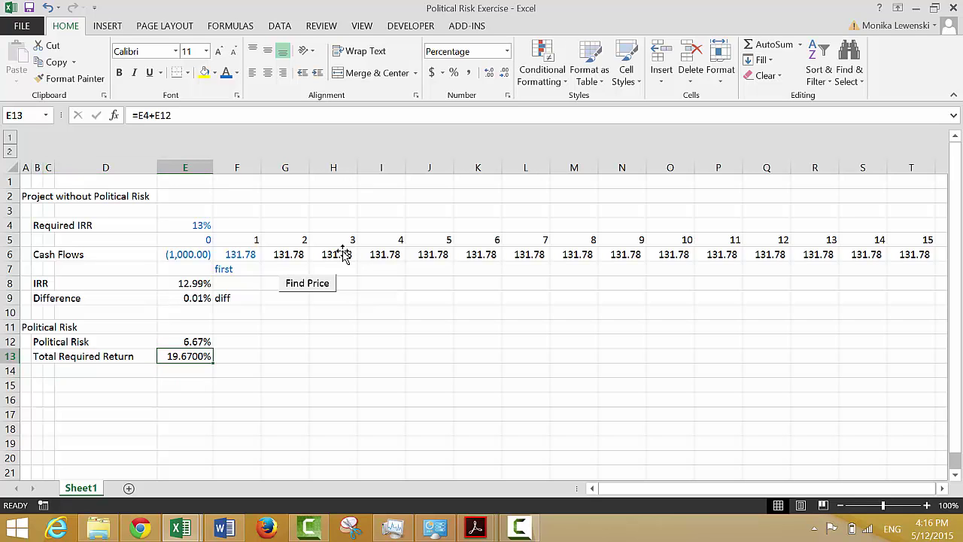
{"action": "key", "text": "alt+f"}
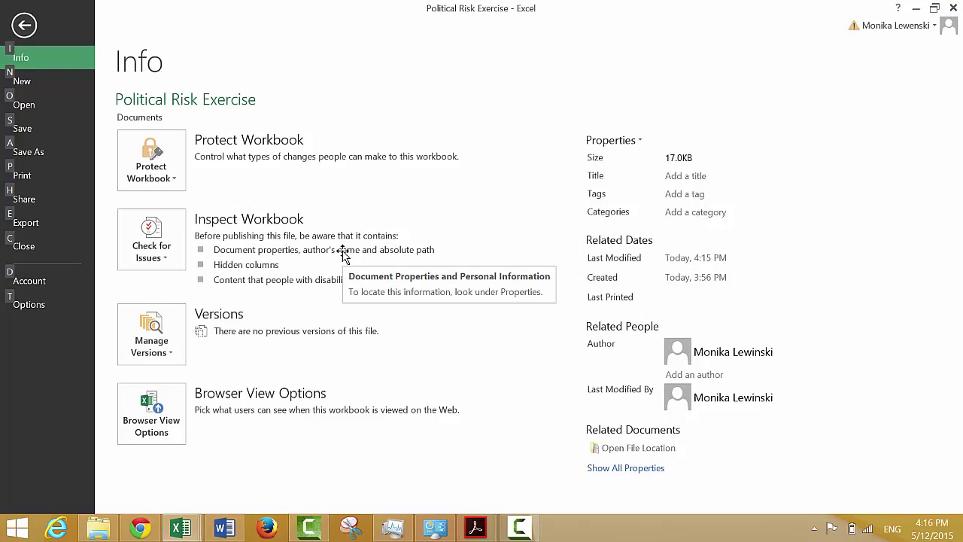
{"action": "left_click", "coordinate": [24, 30]}
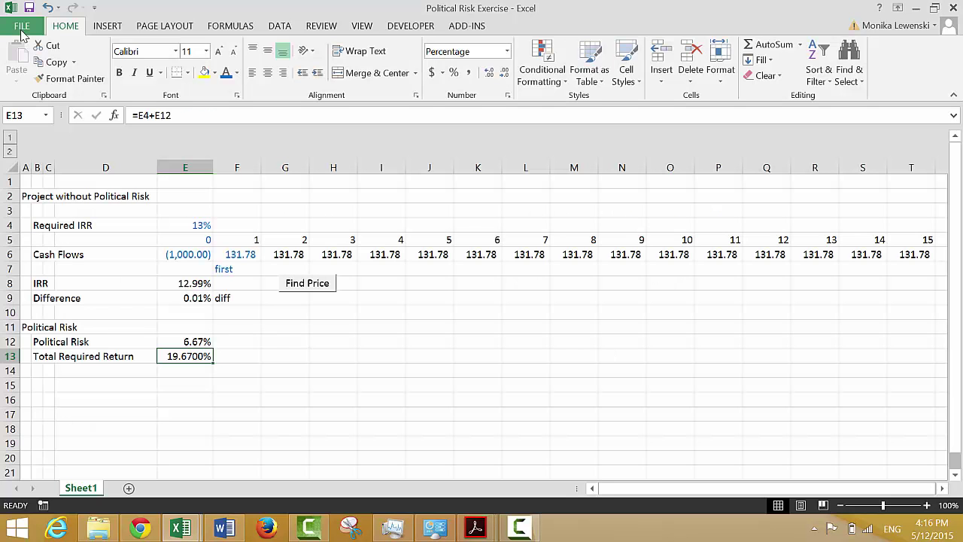
{"action": "key", "text": "alt"}
{"action": "key", "text": "h"}
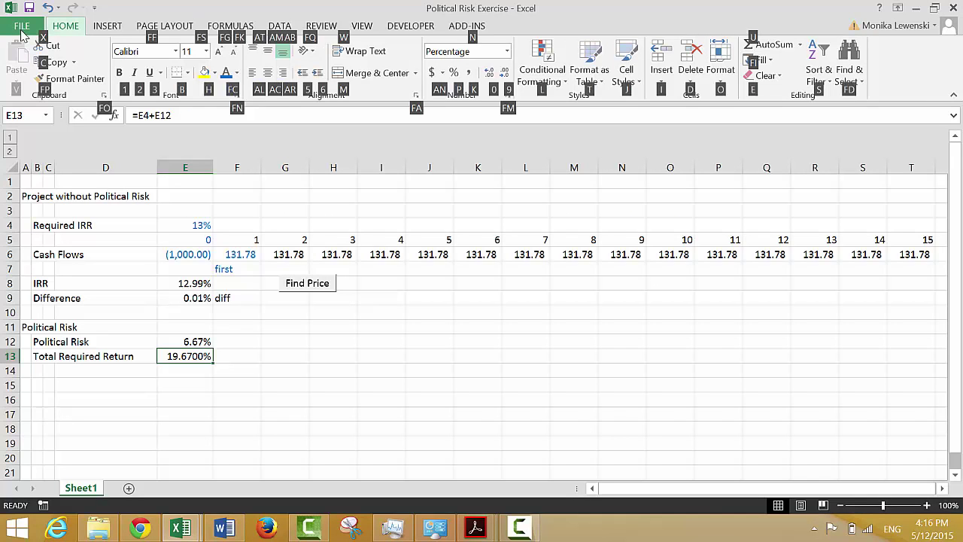
{"action": "key", "text": "9"}
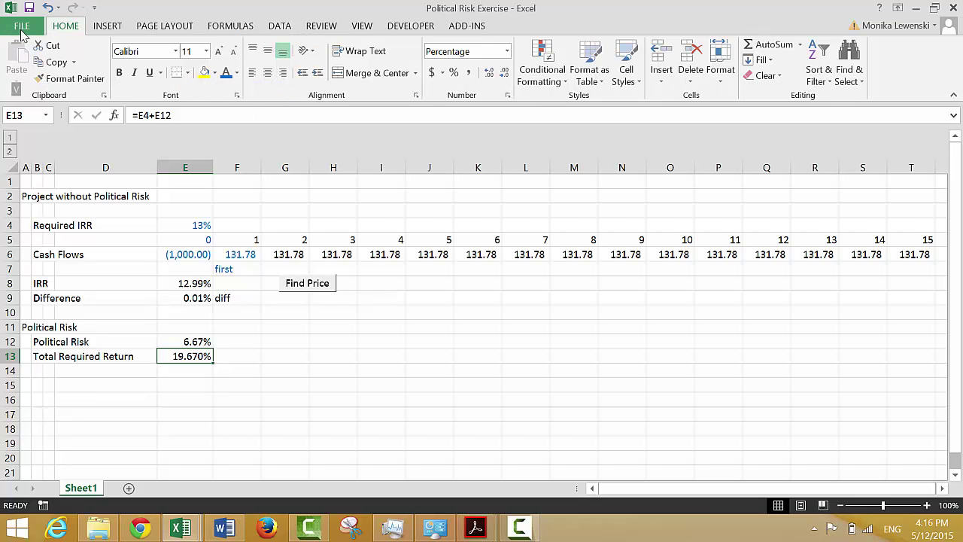
{"action": "key", "text": "alt"}
{"action": "key", "text": "h"}
{"action": "key", "text": "9"}
Enter the label "Cash Flows" in cell B15, two rows below the Total Required Return label
{"action": "key", "text": "Down"}
{"action": "key", "text": "Down"}
{"action": "key", "text": "Left"}
{"action": "key", "text": "Left"}
{"action": "key", "text": "Left"}
{"action": "key", "text": "Right"}
{"action": "key", "text": "Right"}
{"action": "key", "text": "Right"}
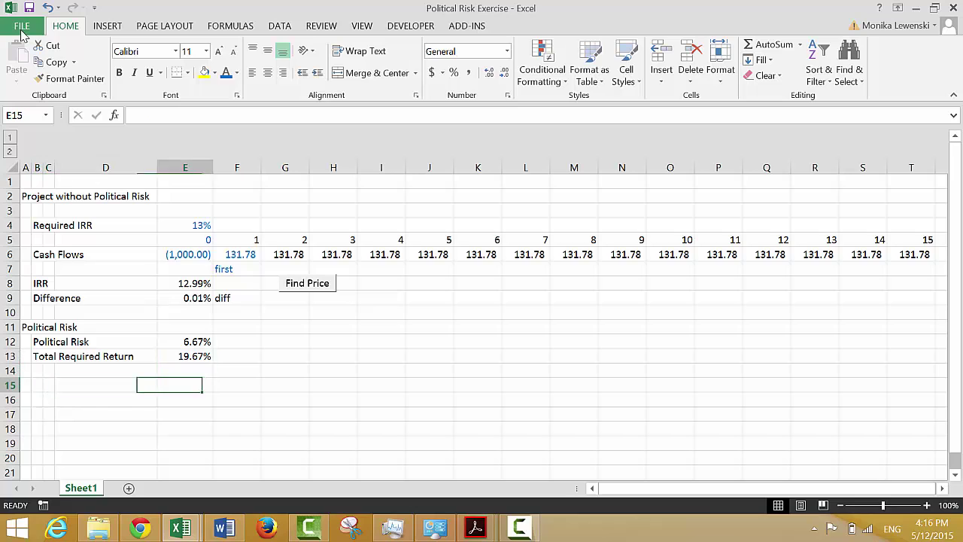
{"action": "key", "text": "Right"}
{"action": "key", "text": "Left"}
{"action": "key", "text": "Left"}
{"action": "key", "text": "Left"}
{"action": "key", "text": "Up"}
{"action": "key", "text": "Left"}
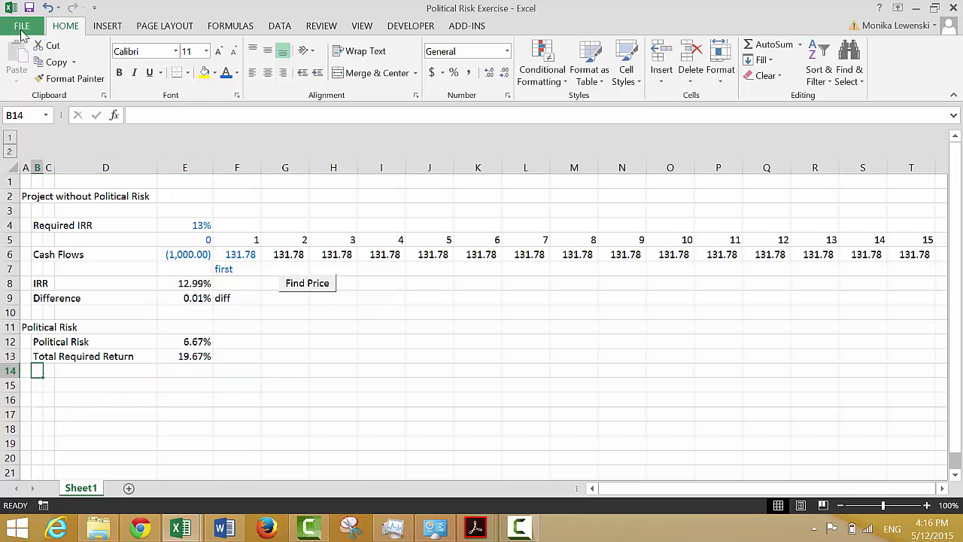
{"action": "key", "text": "Down"}
{"action": "type", "text": "Cash Flows"}
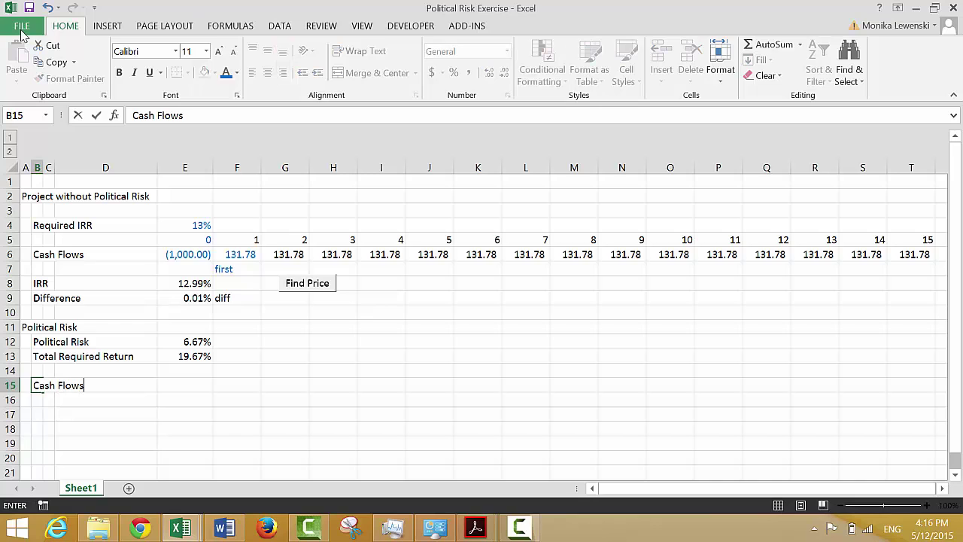
{"action": "key", "text": "Return"}
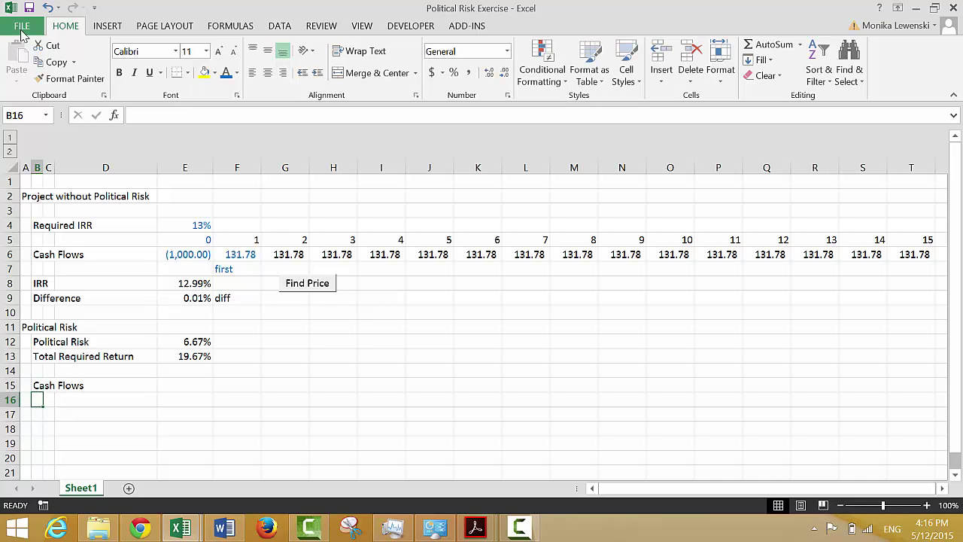
Link the initial cash flow in E15 to the original investment with =E6, and move to F15
{"action": "key", "text": "Up"}
{"action": "key", "text": "Right"}
{"action": "key", "text": "Right"}
{"action": "key", "text": "Right"}
{"action": "key", "text": "Right"}
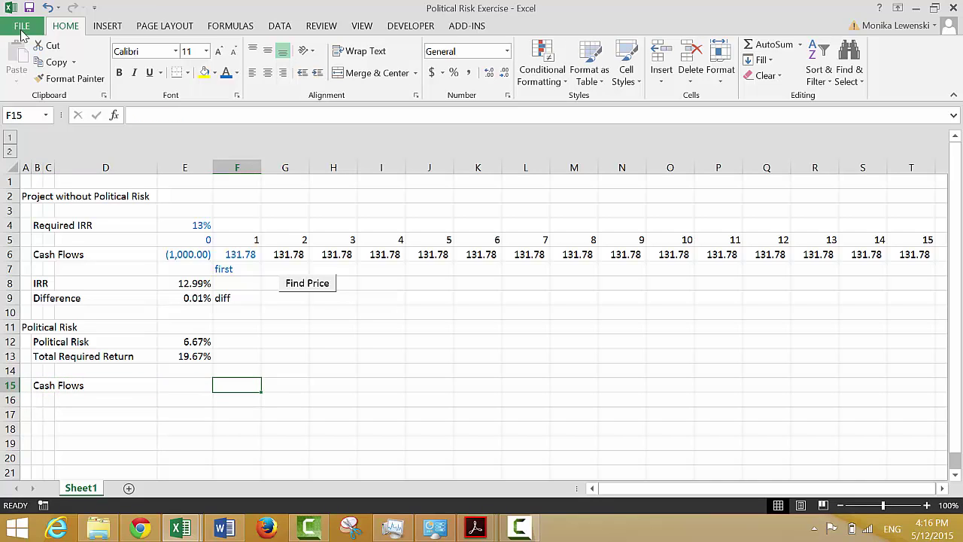
{"action": "key", "text": "Left"}
{"action": "type", "text": "="}
{"action": "key", "text": "Up"}
{"action": "key", "text": "Up"}
{"action": "key", "text": "Up"}
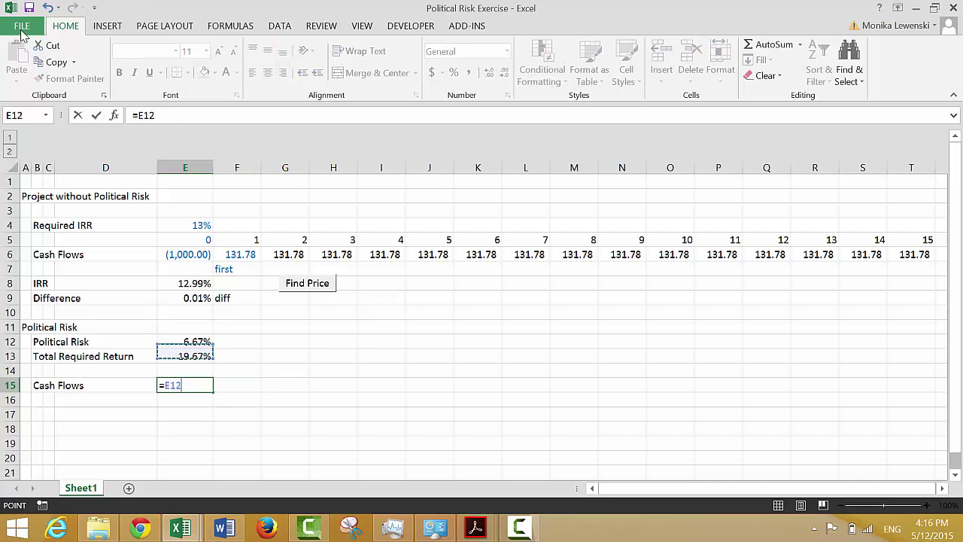
{"action": "key", "text": "Up"}
{"action": "key", "text": "Up"}
{"action": "key", "text": "Up"}
{"action": "key", "text": "Up"}
{"action": "key", "text": "Up"}
{"action": "key", "text": "Up"}
{"action": "key", "text": "Return"}
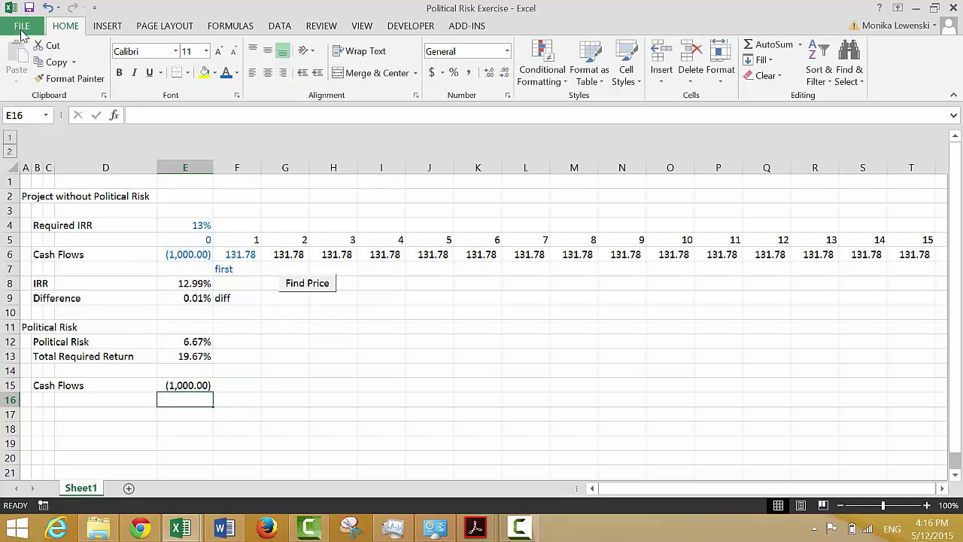
{"action": "key", "text": "Right"}
{"action": "key", "text": "Up"}
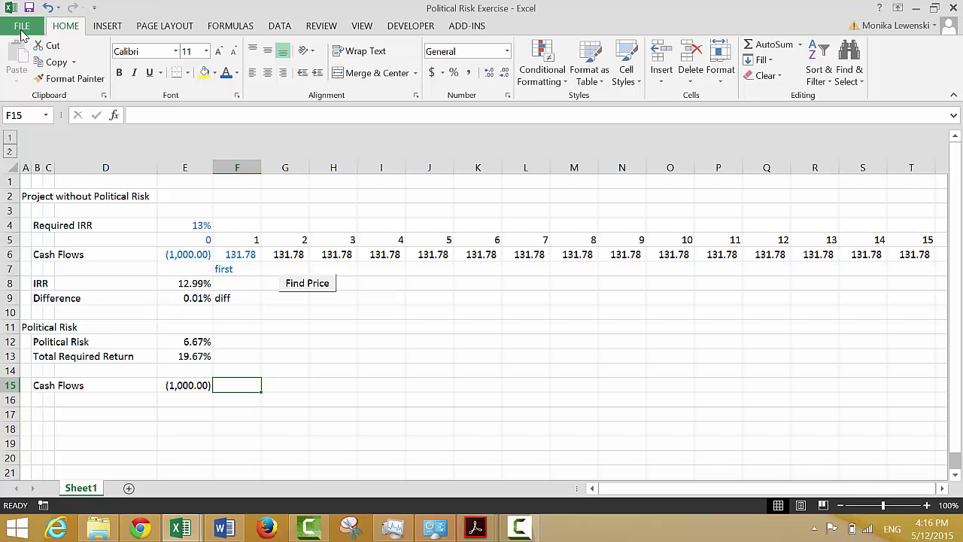
Enter 200 as the first year's political-risk cash flow in F15 and move to G15
{"action": "type", "text": "20"}
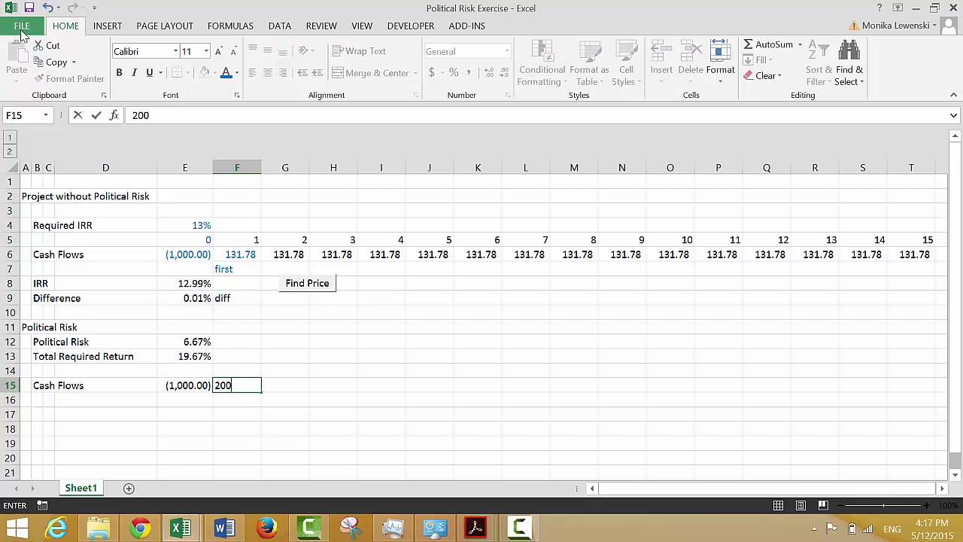
{"action": "type", "text": "0"}
{"action": "key", "text": "Return"}
{"action": "key", "text": "Up"}
{"action": "key", "text": "Right"}
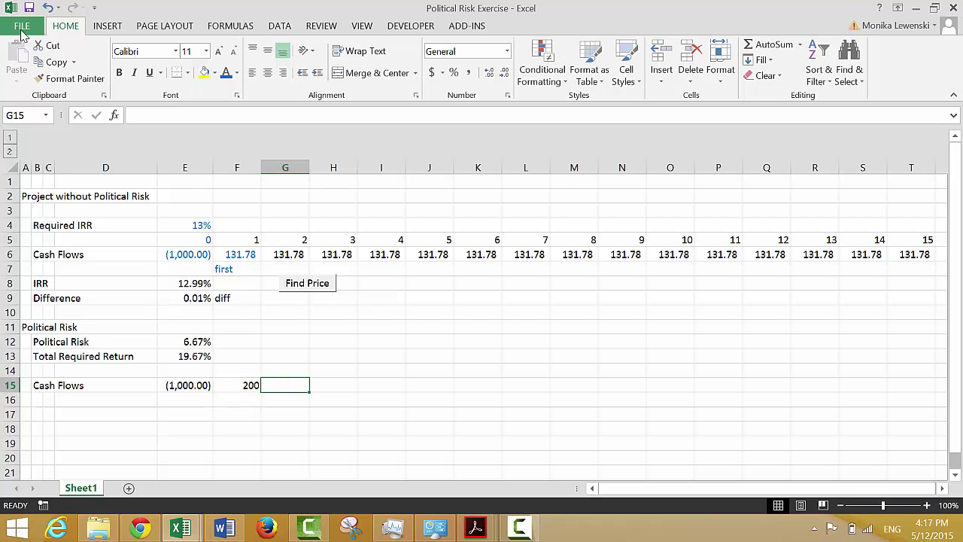
Link G15 to the previous year's cash flow with =F15 and fill the formula across through AN15
{"action": "type", "text": "="}
{"action": "key", "text": "Left"}
{"action": "key", "text": "Return"}
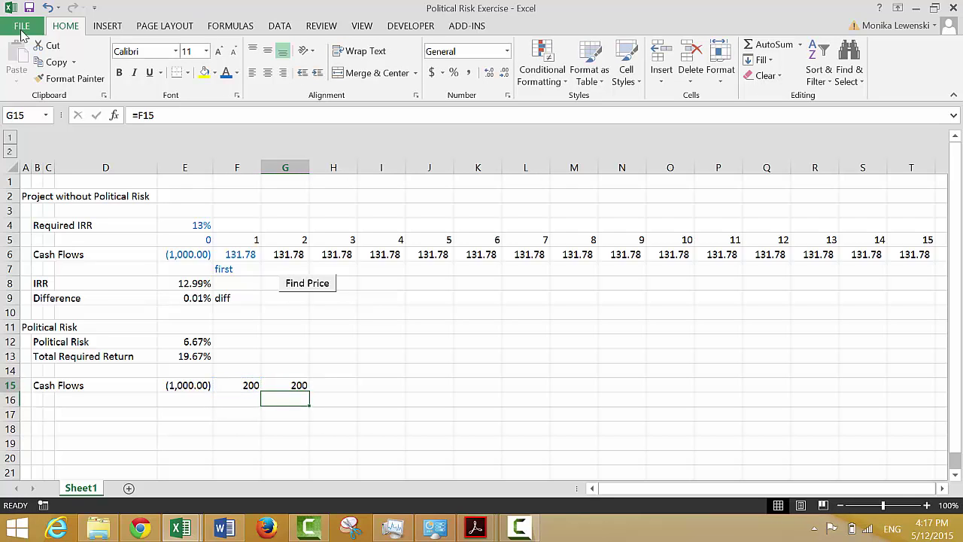
{"action": "key", "text": "Up"}
{"action": "key", "text": "shift+Right"}
{"action": "key", "text": "shift+Right"}
{"action": "key", "text": "shift+Right"}
{"action": "key", "text": "shift+Right"}
{"action": "key", "text": "shift+Right"}
{"action": "key", "text": "shift+Right"}
{"action": "key", "text": "shift+Right"}
{"action": "key", "text": "shift+Right"}
{"action": "key", "text": "shift+Right"}
{"action": "key", "text": "shift+Right"}
{"action": "key", "text": "shift+Right"}
{"action": "key", "text": "shift+Right"}
{"action": "key", "text": "shift+Right"}
{"action": "key", "text": "shift+Right"}
{"action": "key", "text": "shift+Right"}
{"action": "key", "text": "shift+Right"}
{"action": "key", "text": "shift+Right"}
{"action": "key", "text": "shift+Right"}
{"action": "key", "text": "shift+Right"}
{"action": "key", "text": "shift+Right"}
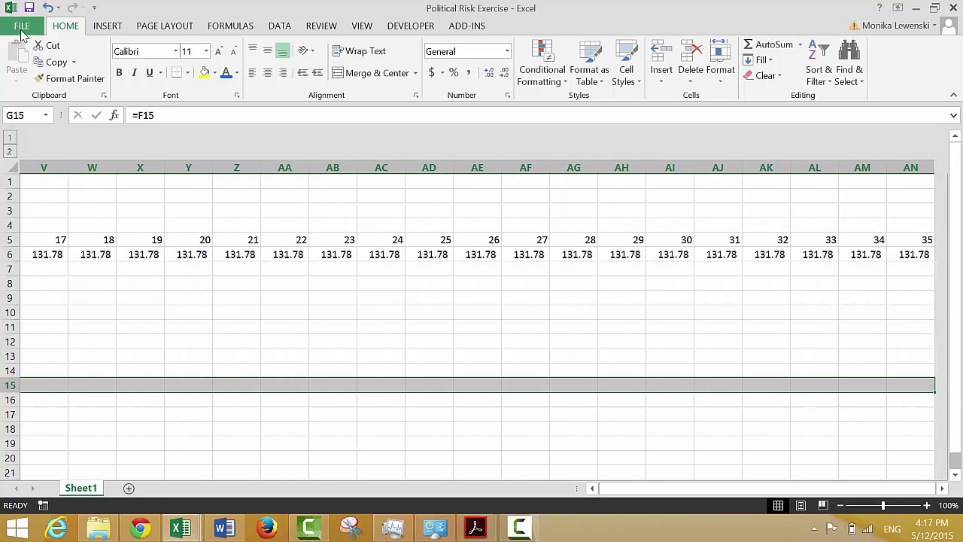
{"action": "key", "text": "ctrl+r"}
Enter the label "IRR" in B16, directly below the second Cash Flows label
{"action": "key", "text": "Left"}
{"action": "key", "text": "Left"}
{"action": "key", "text": "Left"}
{"action": "key", "text": "Left"}
{"action": "key", "text": "Left"}
{"action": "key", "text": "Left"}
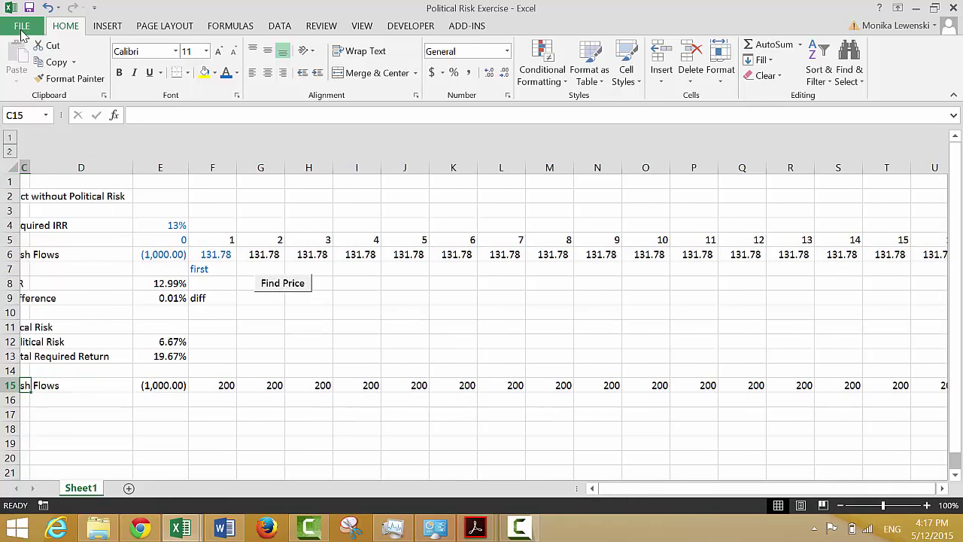
{"action": "key", "text": "Down"}
{"action": "key", "text": "Down"}
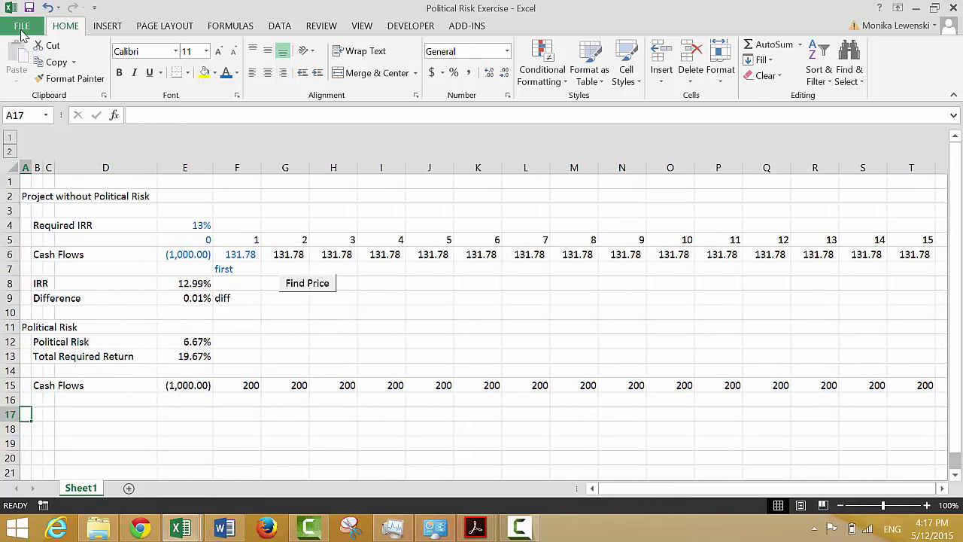
{"action": "key", "text": "Up"}
{"action": "key", "text": "Right"}
{"action": "key", "text": "Right"}
{"action": "key", "text": "Left"}
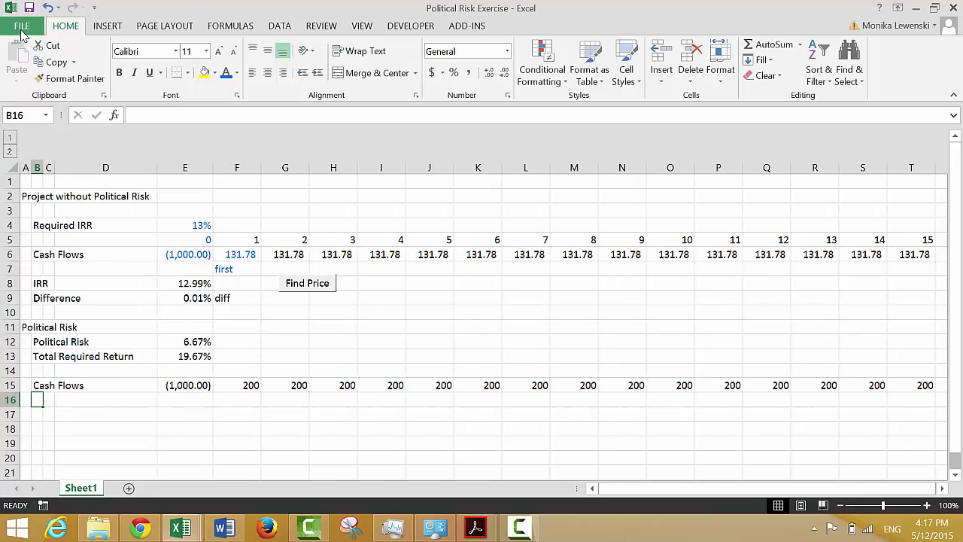
{"action": "type", "text": "IRR"}
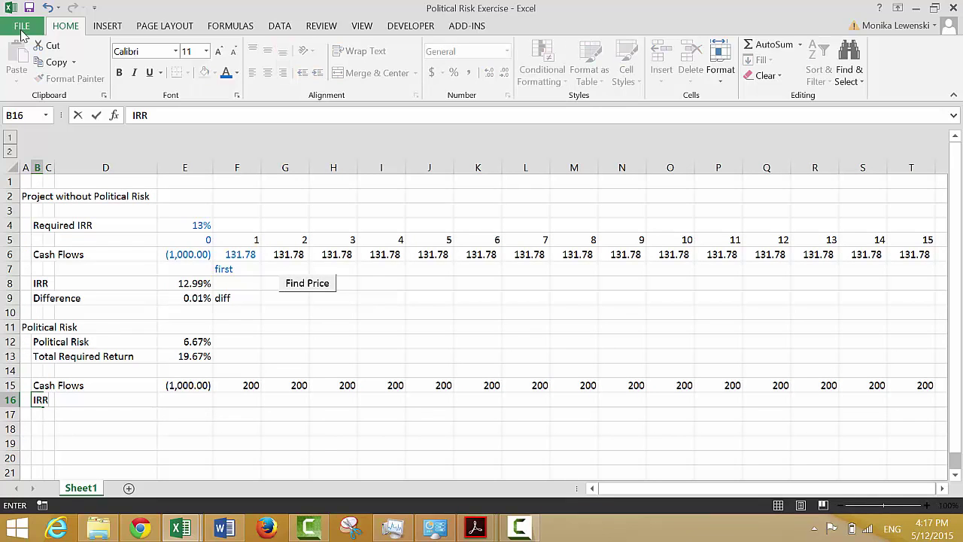
{"action": "key", "text": "Return"}
Calculate the IRR of the whole cash flow row 15 in E16 with =IRR(15:15)
{"action": "key", "text": "Up"}
{"action": "key", "text": "Right"}
{"action": "key", "text": "Right"}
{"action": "key", "text": "Right"}
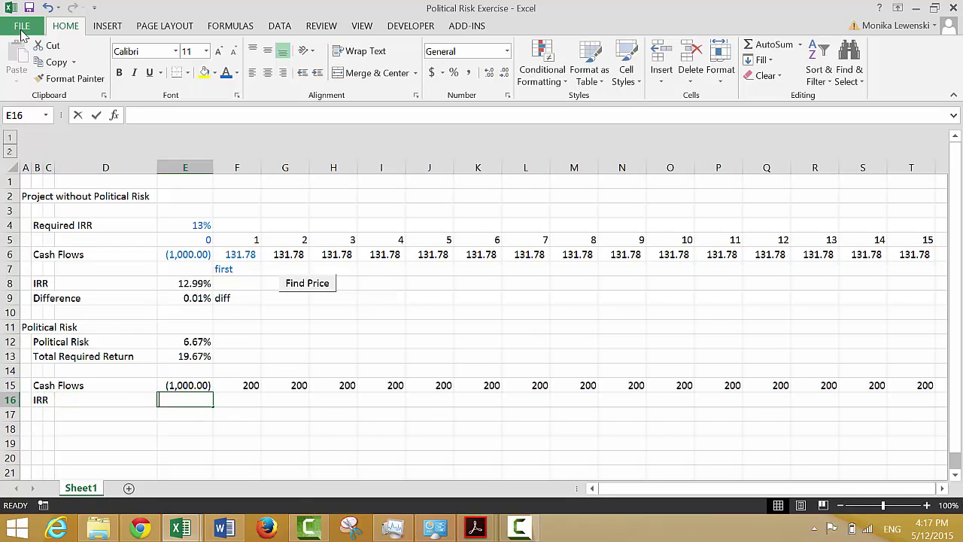
{"action": "type", "text": "=irr("}
{"action": "key", "text": "Up"}
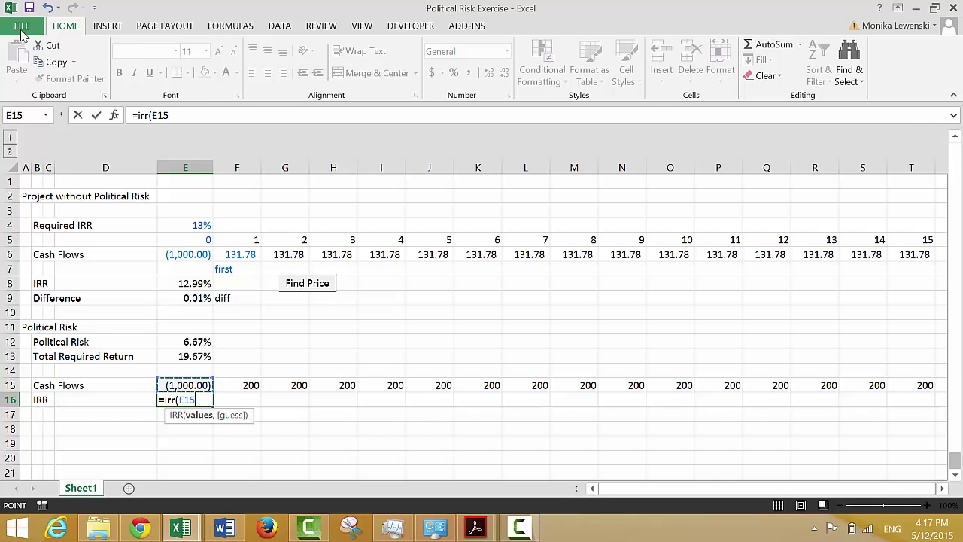
{"action": "key", "text": "shift+space"}
{"action": "key", "text": "Return"}
{"action": "key", "text": "Up"}
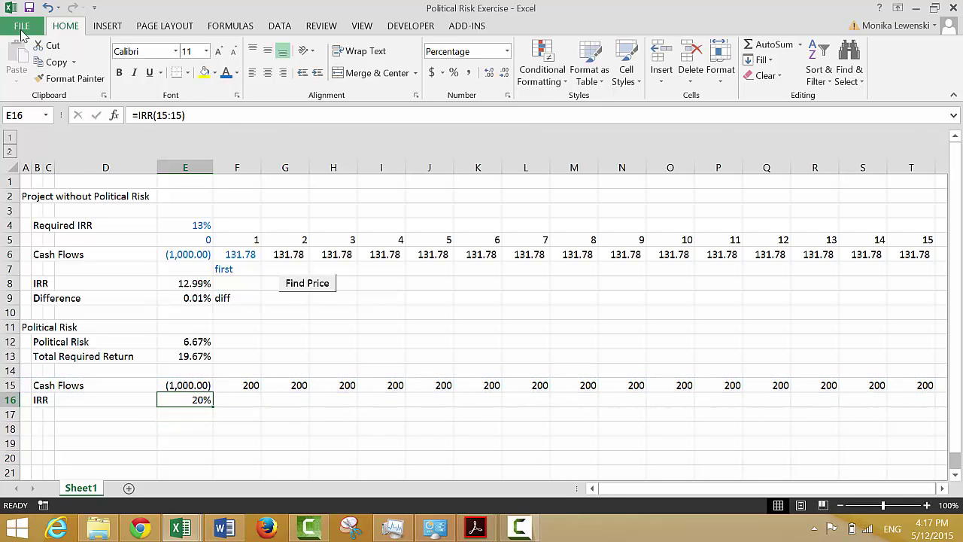
Show the IRR percentage in E16 with two decimal places
{"action": "key", "text": "alt"}
{"action": "key", "text": "alt"}
{"action": "key", "text": "alt+h"}
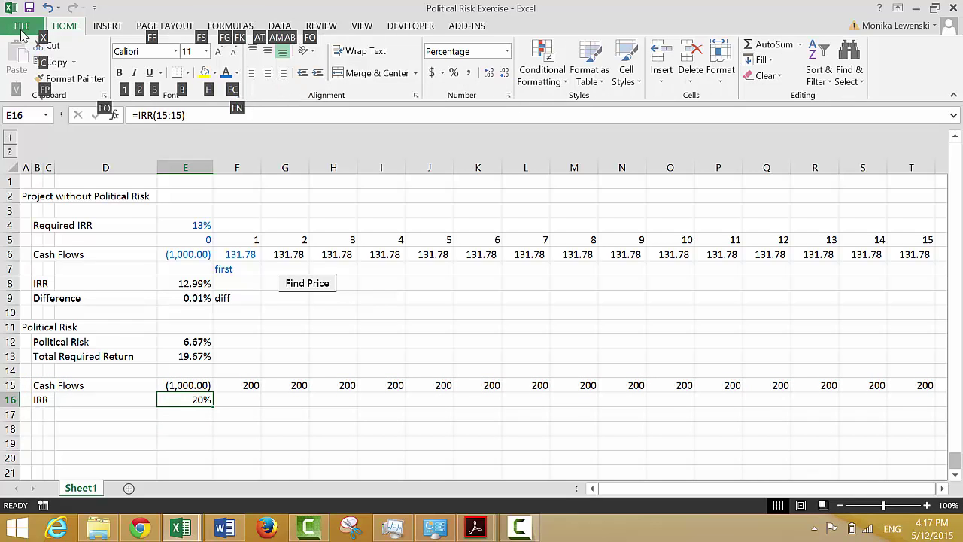
{"action": "key", "text": "0"}
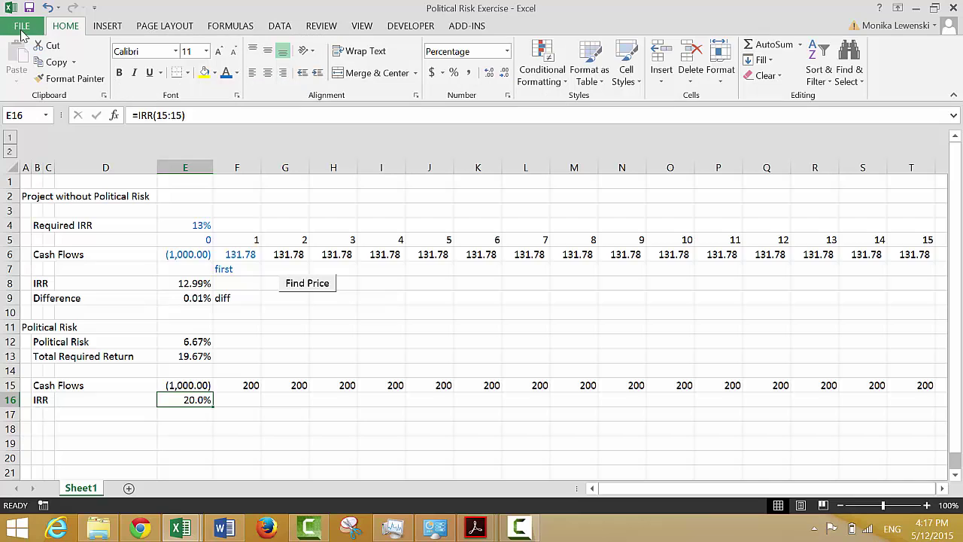
{"action": "key", "text": "alt+h"}
{"action": "key", "text": "0"}
Enter the label "Difference" in B17, below the IRR label of the political risk section
{"action": "key", "text": "Down"}
{"action": "key", "text": "Down"}
{"action": "key", "text": "Up"}
{"action": "key", "text": "Up"}
{"action": "key", "text": "Up"}
{"action": "key", "text": "Up"}
{"action": "key", "text": "Up"}
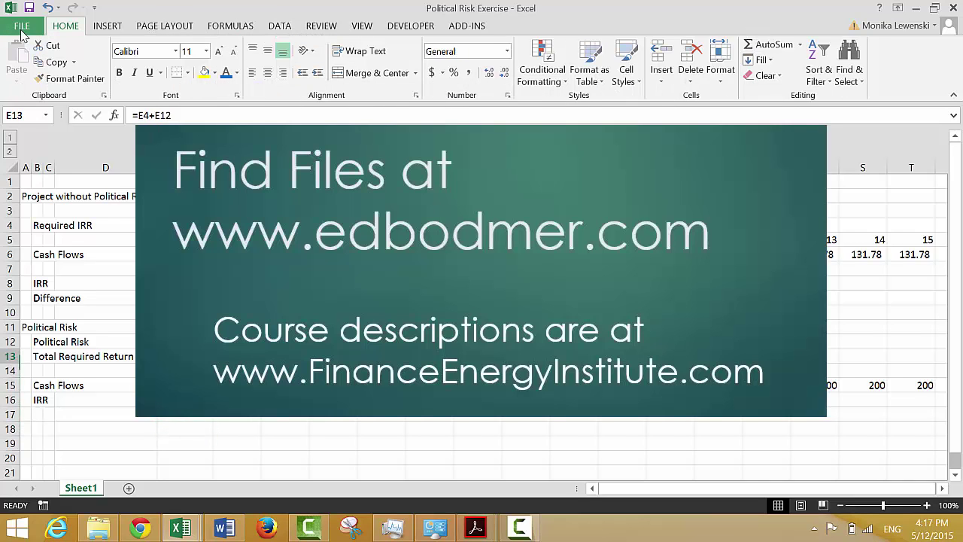
{"action": "key", "text": "Down"}
{"action": "key", "text": "Down"}
{"action": "key", "text": "Down"}
{"action": "key", "text": "Down"}
{"action": "key", "text": "Left"}
{"action": "key", "text": "Left"}
{"action": "key", "text": "Left"}
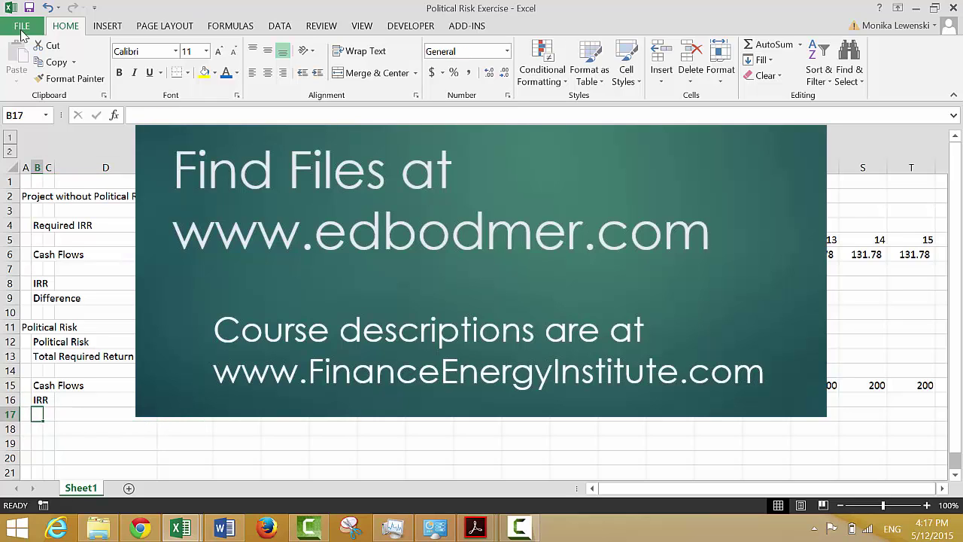
{"action": "type", "text": "Difference"}
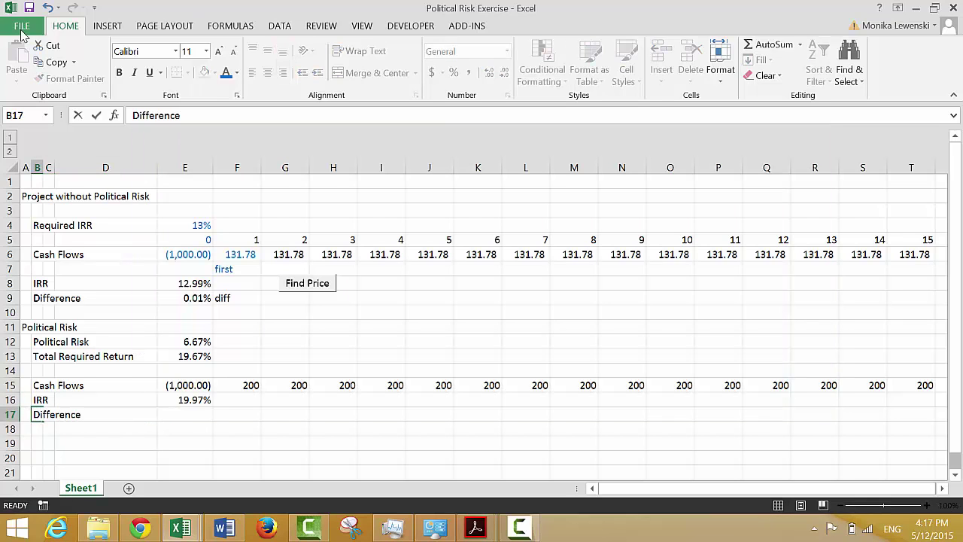
{"action": "key", "text": "Return"}
Calculate the gap between the IRR and the total required return in E17 with =E16-E13
{"action": "key", "text": "Up"}
{"action": "key", "text": "Right"}
{"action": "key", "text": "Right"}
{"action": "key", "text": "Right"}
{"action": "type", "text": "="}
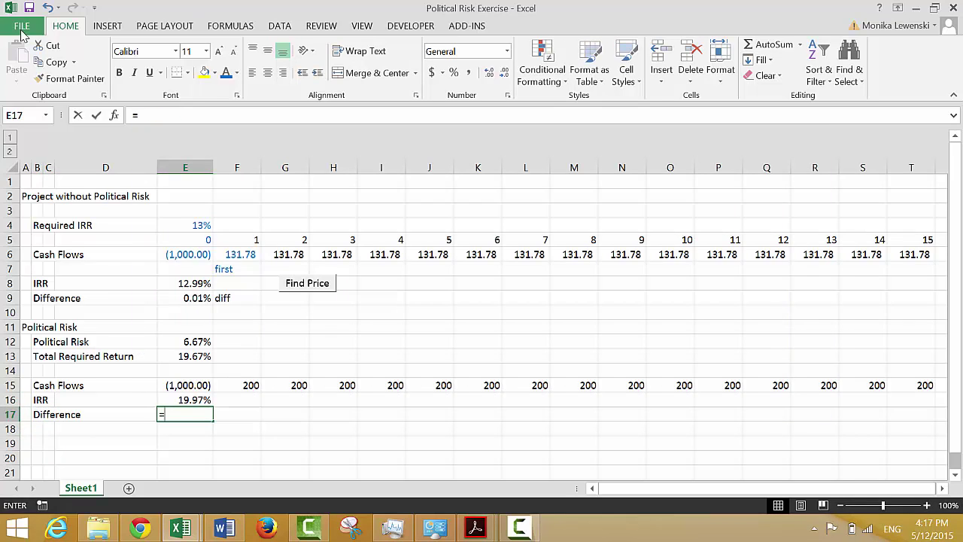
{"action": "key", "text": "Up"}
{"action": "type", "text": "0"}
{"action": "key", "text": "BackSpace"}
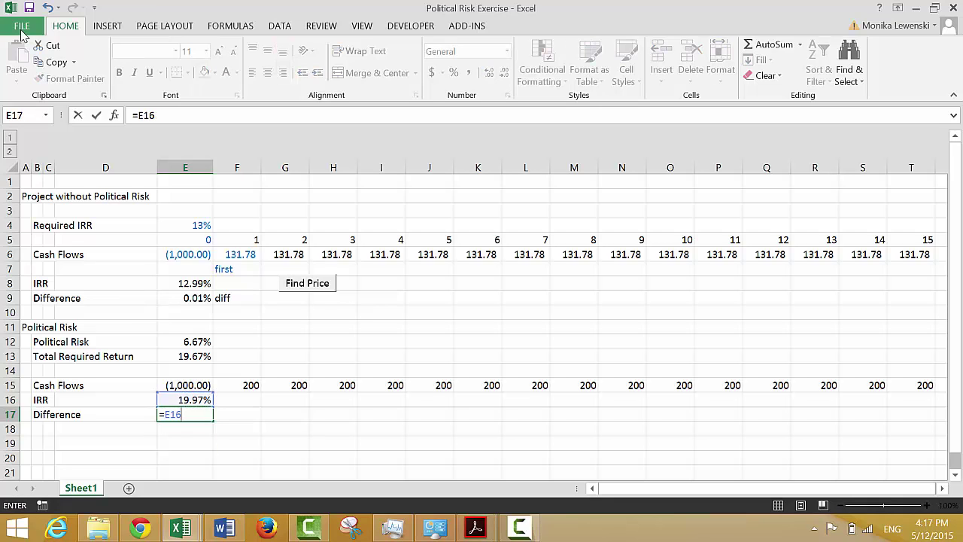
{"action": "type", "text": "-"}
{"action": "key", "text": "Up"}
{"action": "key", "text": "Up"}
{"action": "key", "text": "Up"}
{"action": "key", "text": "Up"}
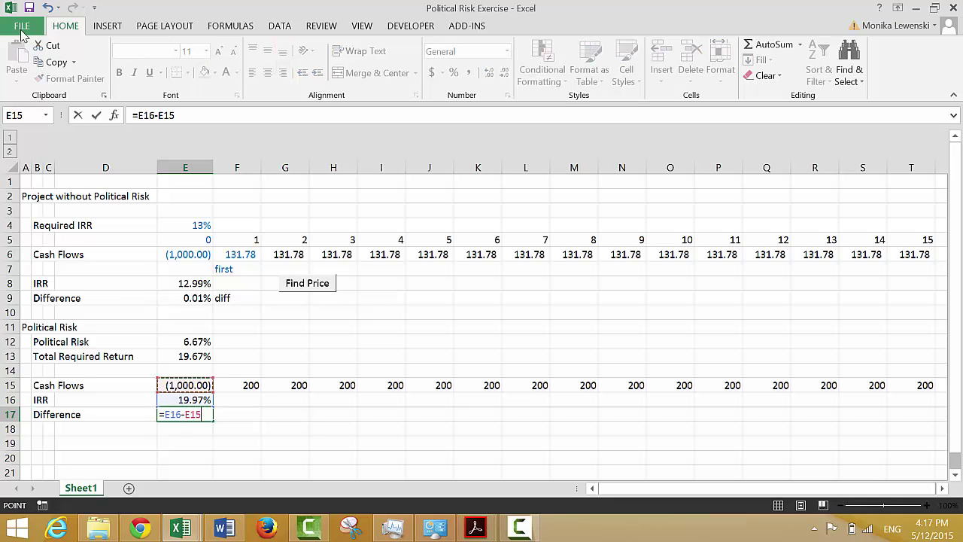
{"action": "key", "text": "Return"}
Enter diff_1 in F17 and create a name for E17 from that right-column label
{"action": "key", "text": "Up"}
{"action": "key", "text": "Right"}
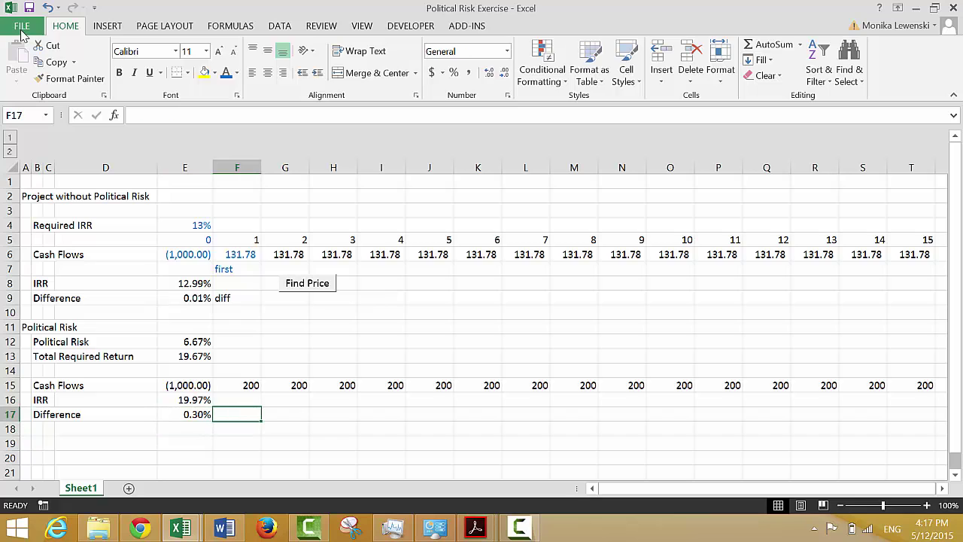
{"action": "type", "text": "diff_1"}
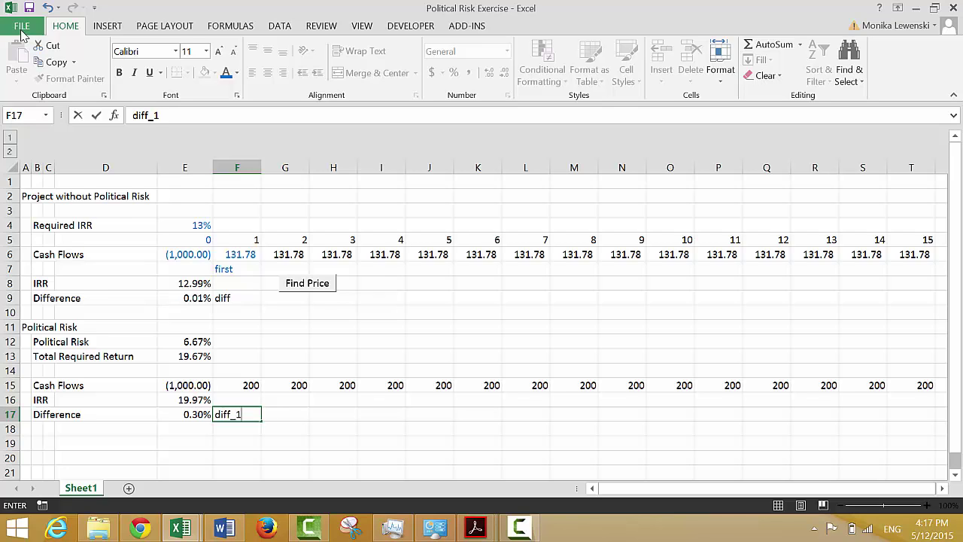
{"action": "key", "text": "Return"}
{"action": "key", "text": "Up"}
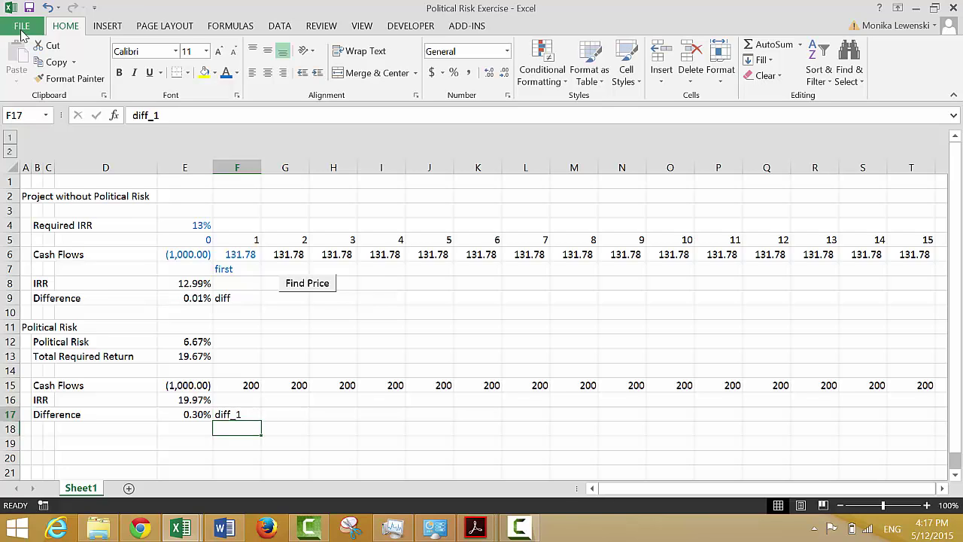
{"action": "key", "text": "Left"}
{"action": "key", "text": "shift+Right"}
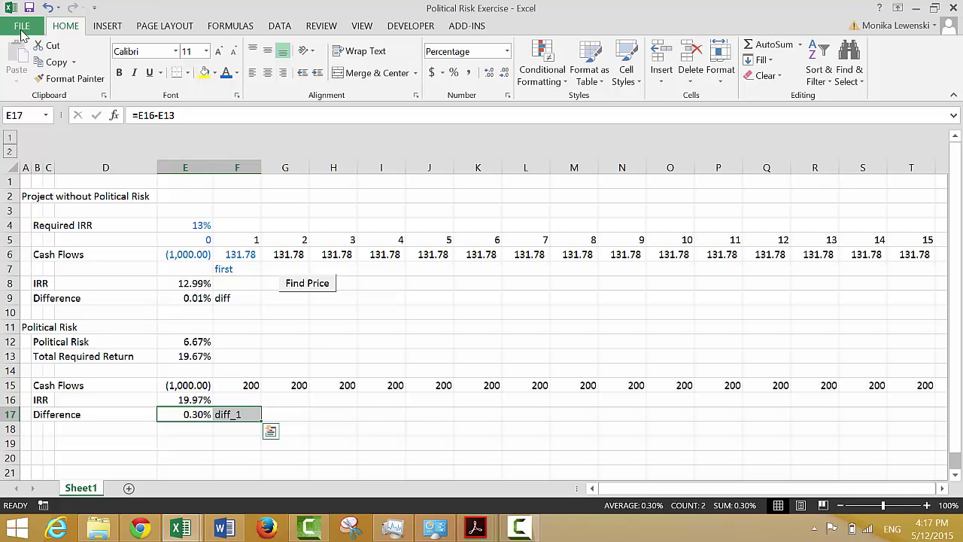
{"action": "key", "text": "ctrl+shift+F3"}
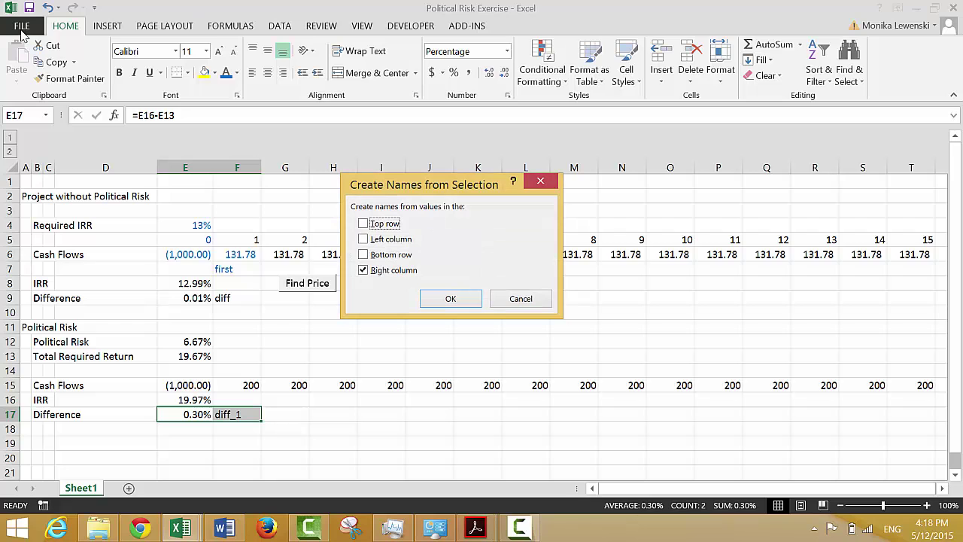
{"action": "key", "text": "Return"}
Insert a blank row above the IRR row of the political risk section and select F16
{"action": "key", "text": "Up"}
{"action": "key", "text": "Right"}
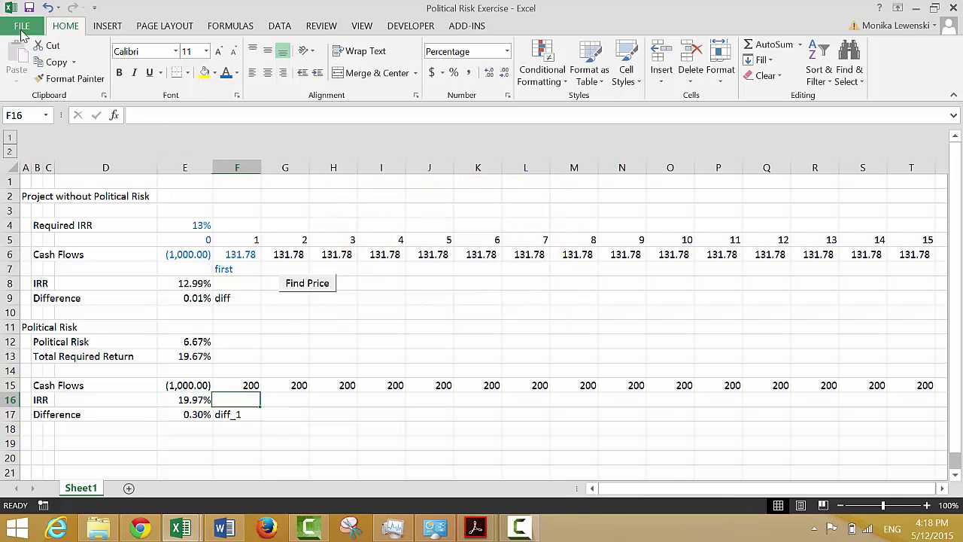
{"action": "key", "text": "shift+space"}
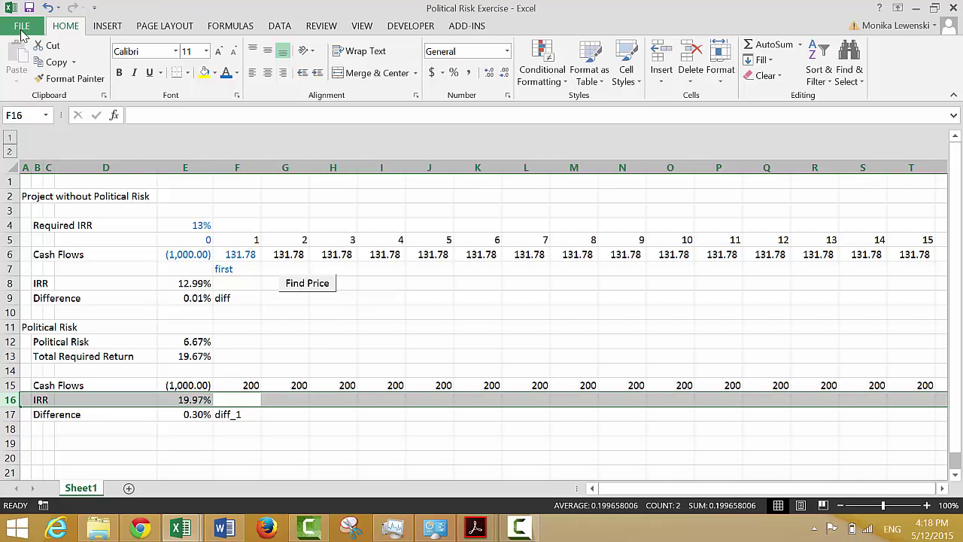
{"action": "key", "text": "ctrl+shift+plus"}
{"action": "key", "text": "Right"}
{"action": "key", "text": "Left"}
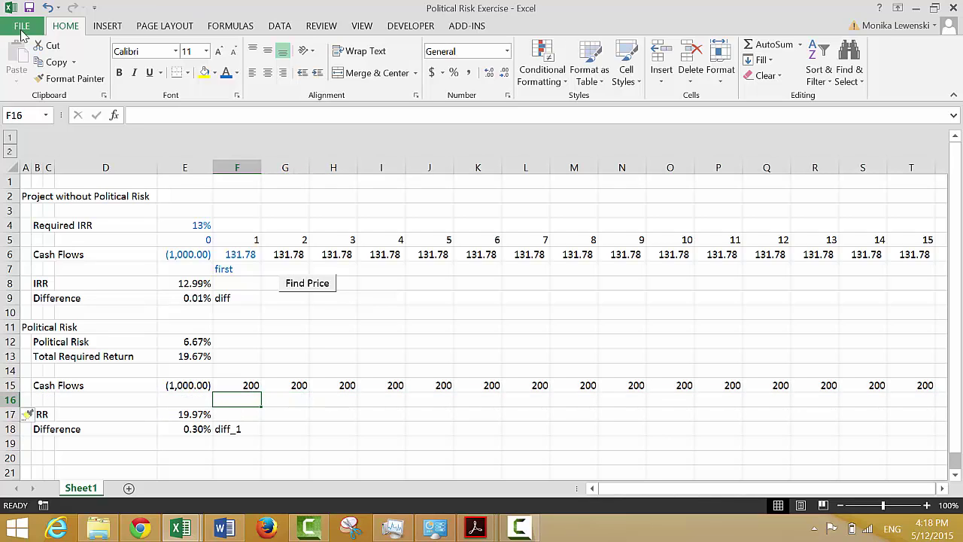
Enter First_1 in F16 and create a name for F15 from that bottom-row label
{"action": "type", "text": "First_1"}
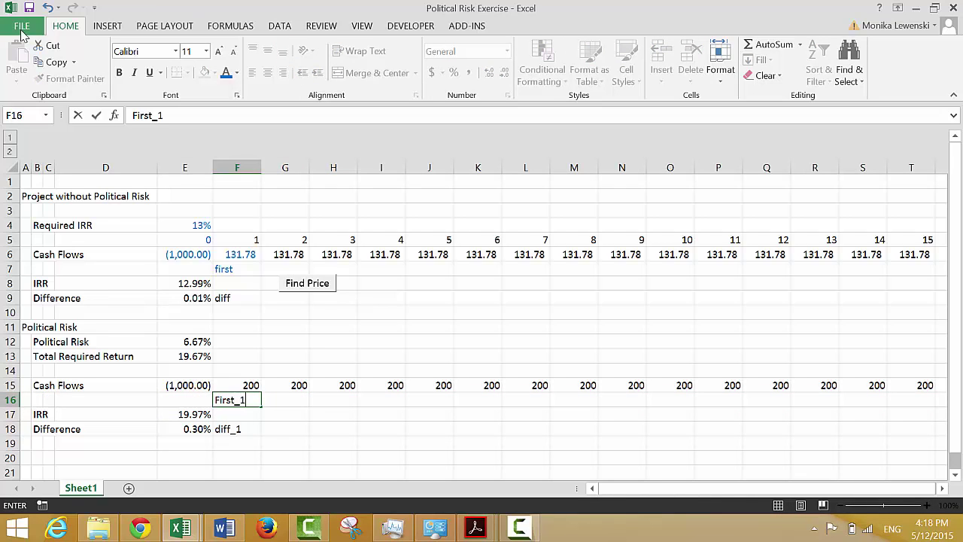
{"action": "key", "text": "Return"}
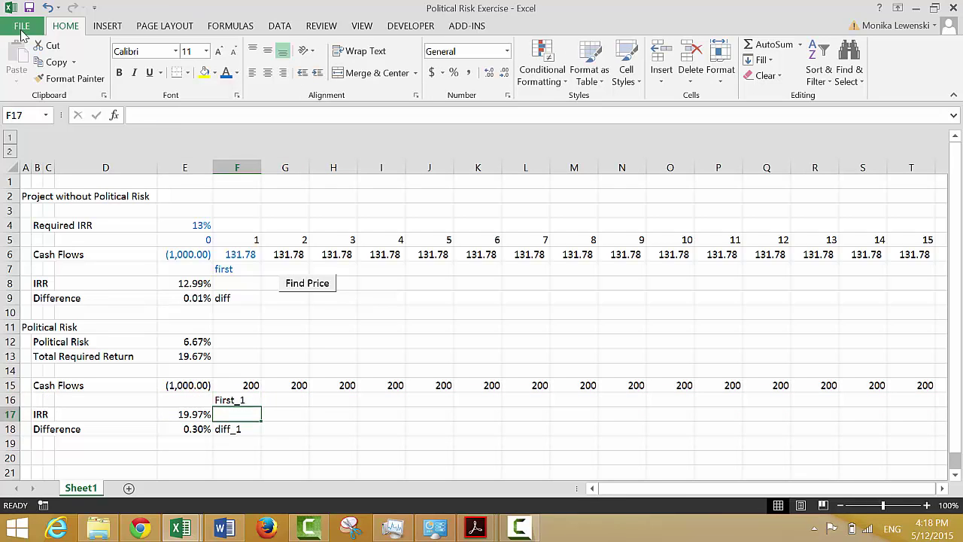
{"action": "key", "text": "Up"}
{"action": "key", "text": "Up"}
{"action": "key", "text": "shift+Down"}
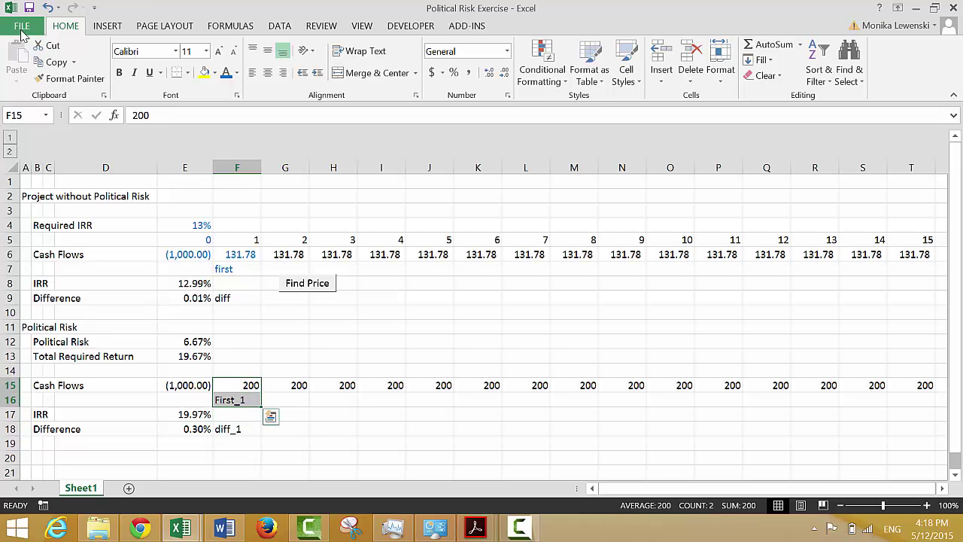
{"action": "key", "text": "ctrl+shift+F3"}
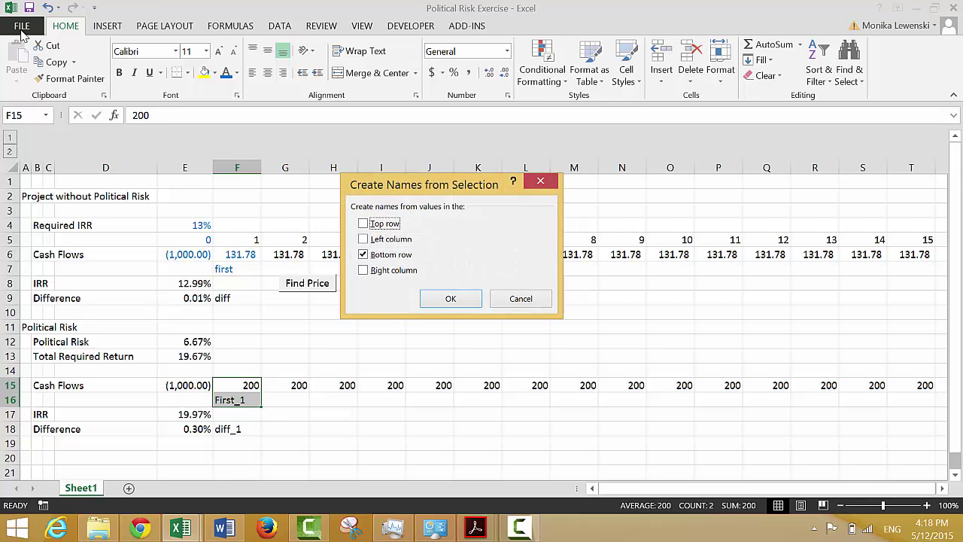
{"action": "key", "text": "Return"}
Select the political risk difference in E18 and start recording a macro named goalseek2 in this workbook
{"action": "key", "text": "Down"}
{"action": "key", "text": "Down"}
{"action": "key", "text": "Down"}
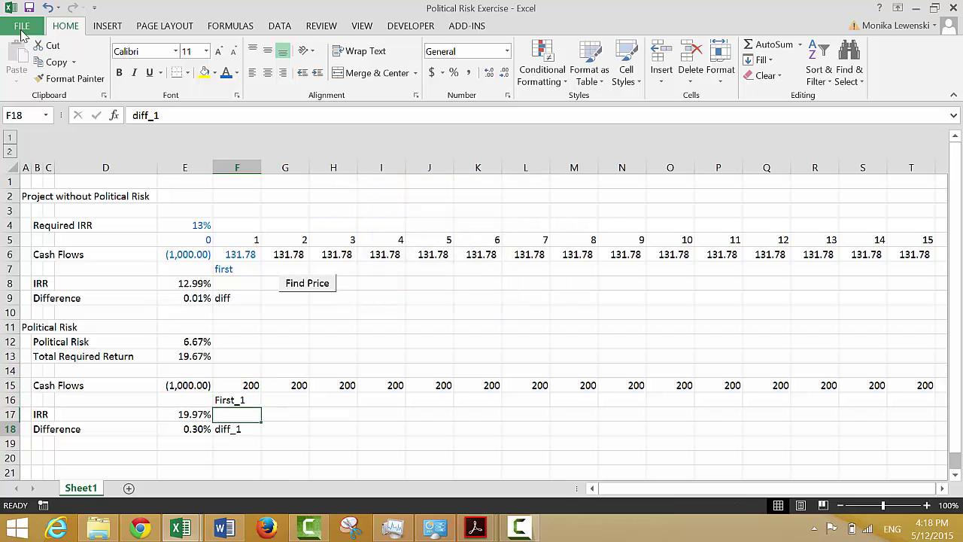
{"action": "key", "text": "Left"}
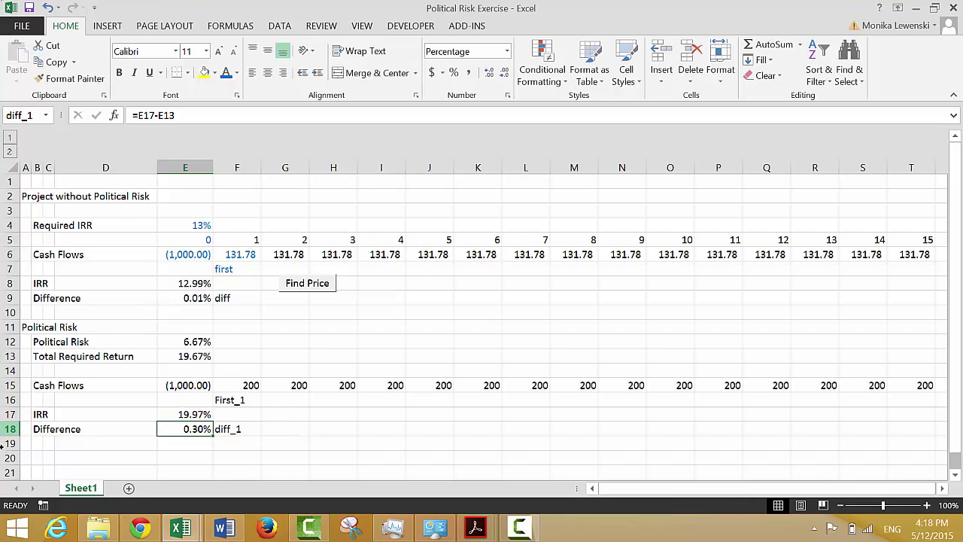
{"action": "left_click", "coordinate": [44, 507]}
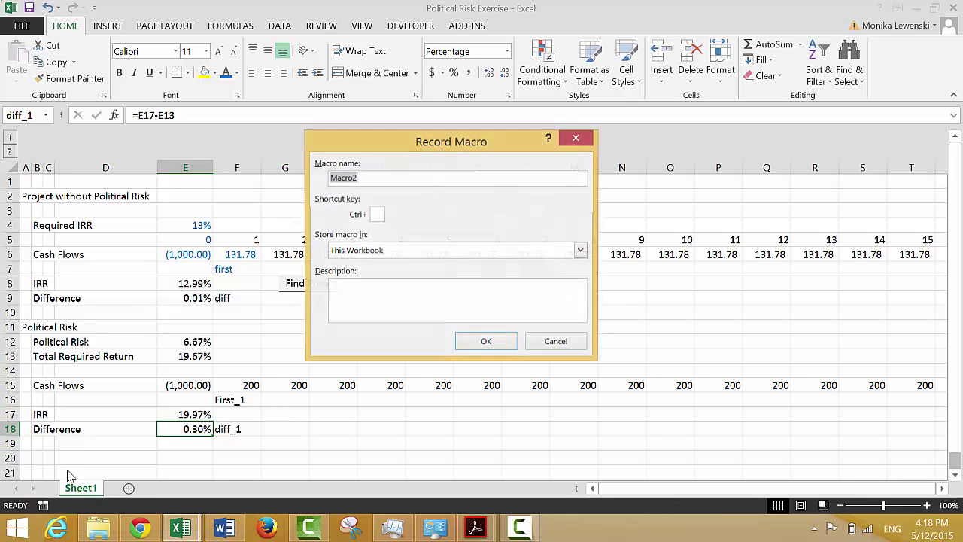
{"action": "type", "text": "ga"}
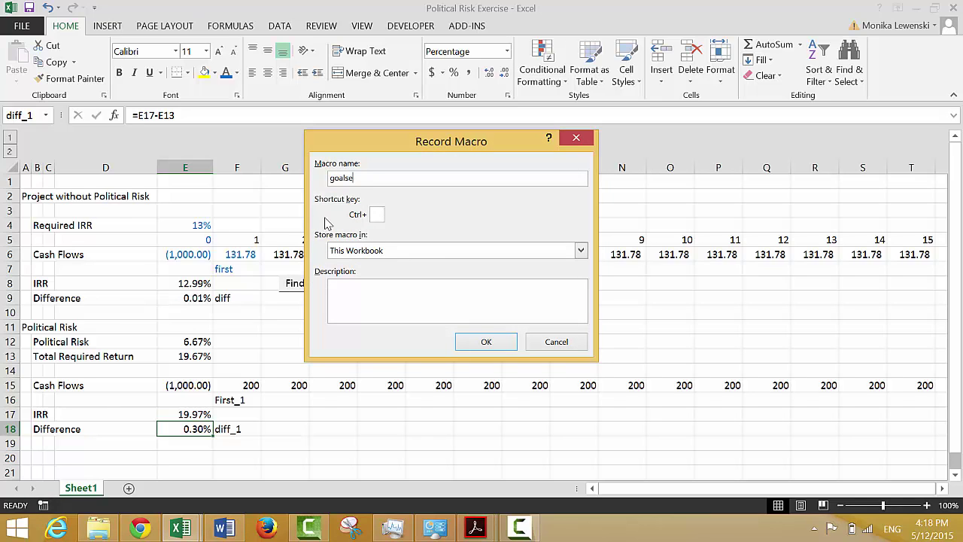
{"action": "key", "text": "Return"}
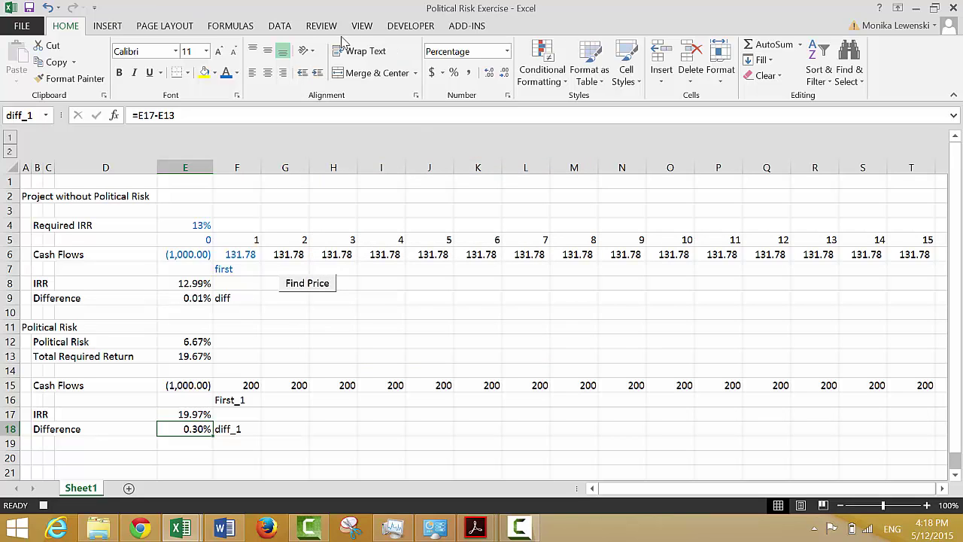
Run Goal Seek to set E18 to 0 by changing F15 and accept the solution
{"action": "left_click", "coordinate": [284, 28]}
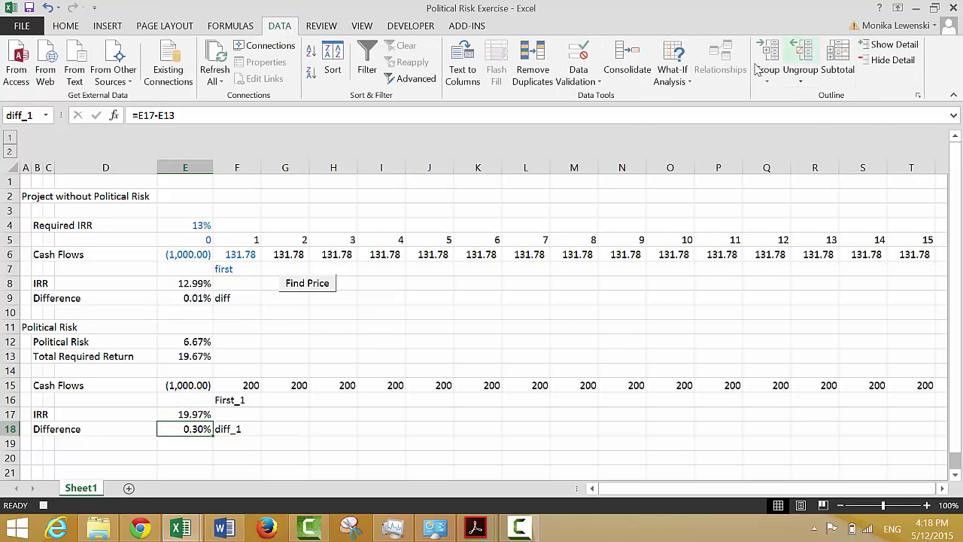
{"action": "left_click", "coordinate": [657, 68]}
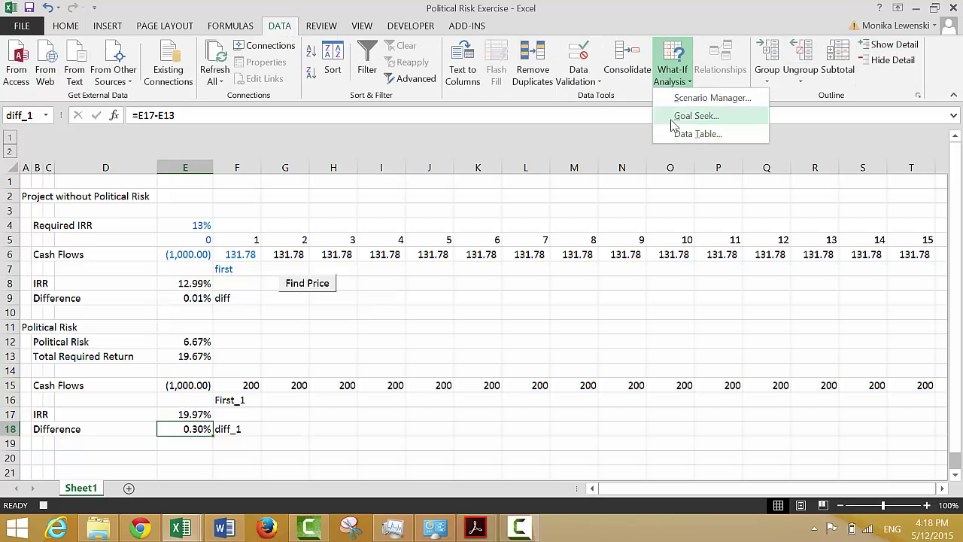
{"action": "left_click", "coordinate": [671, 117]}
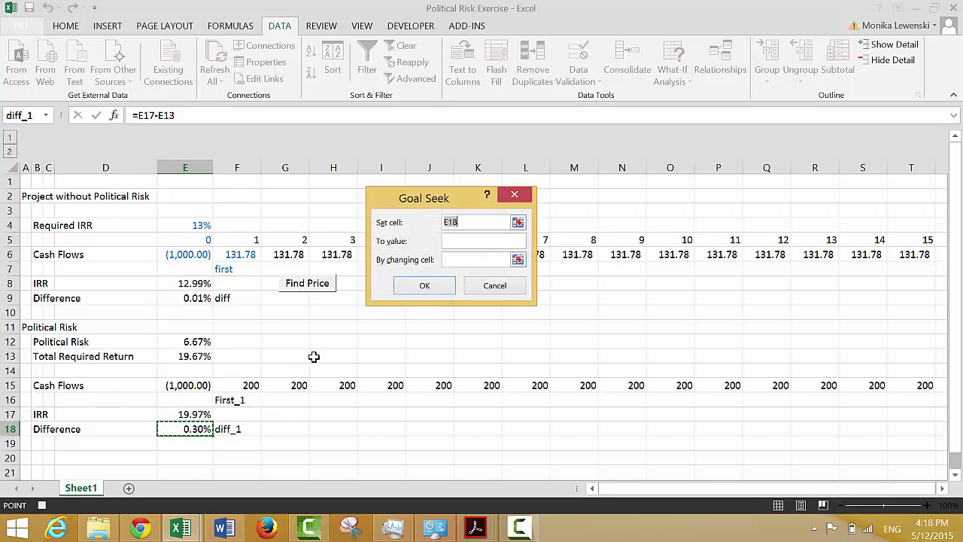
{"action": "left_click", "coordinate": [468, 239]}
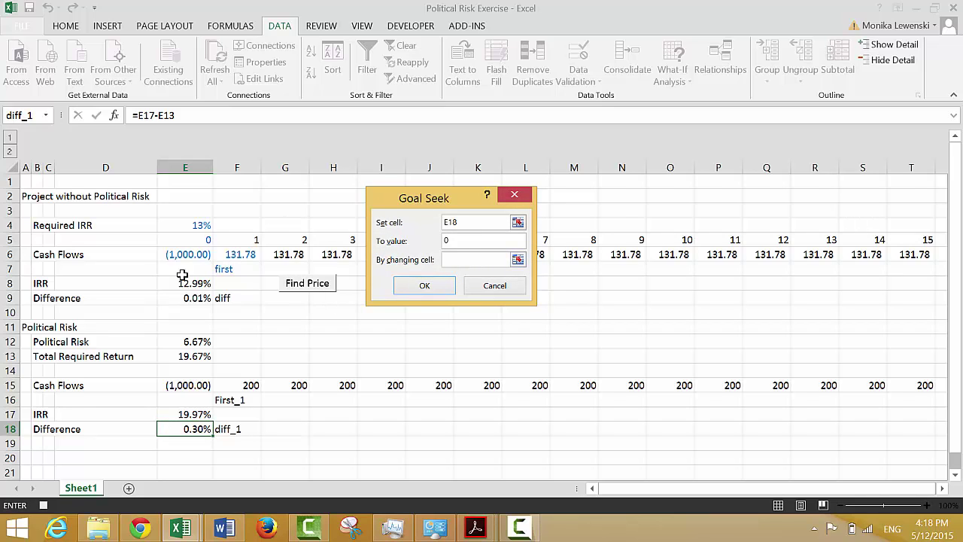
{"action": "left_click", "coordinate": [235, 387]}
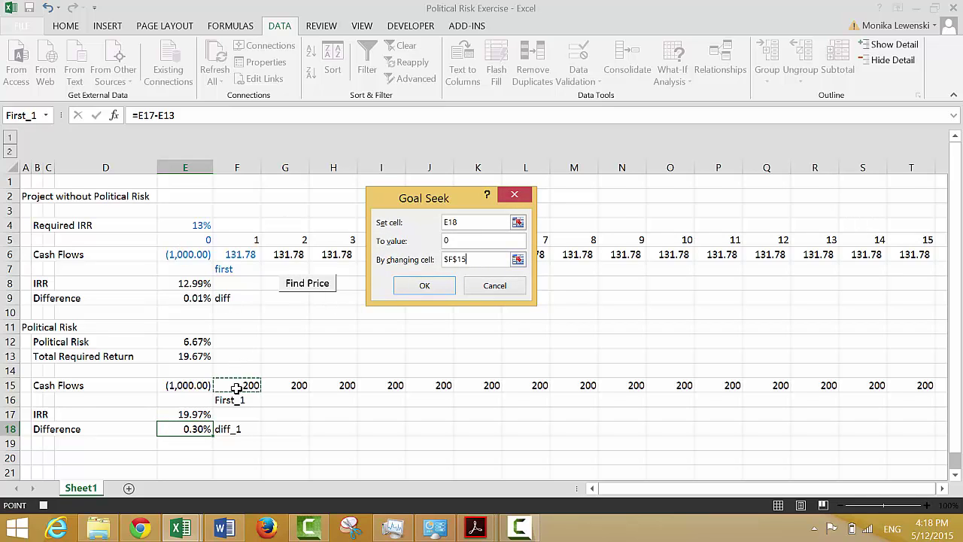
{"action": "key", "text": "Return"}
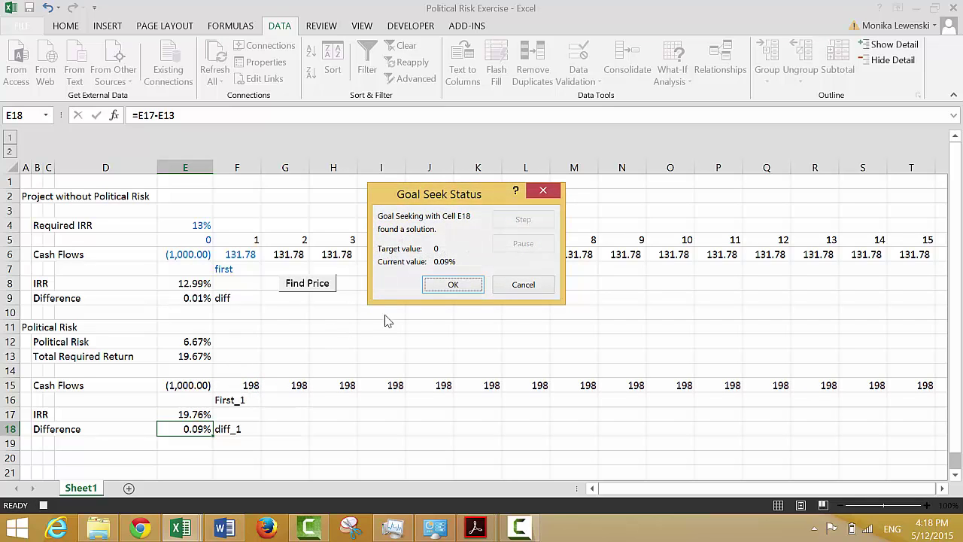
{"action": "left_click", "coordinate": [454, 285]}
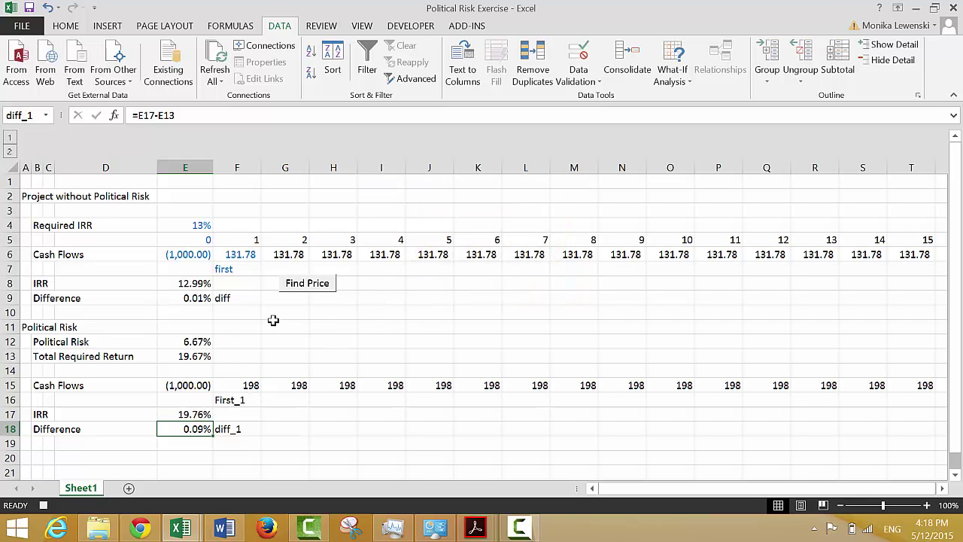
Select G13 and stop recording the macro
{"action": "left_click", "coordinate": [295, 354]}
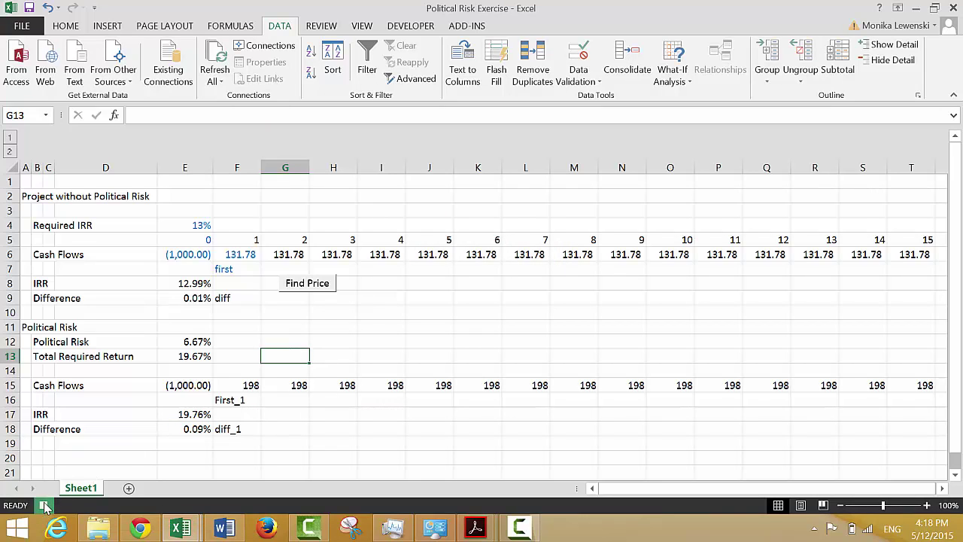
{"action": "left_click", "coordinate": [45, 506]}
{"action": "left_click", "coordinate": [329, 400]}
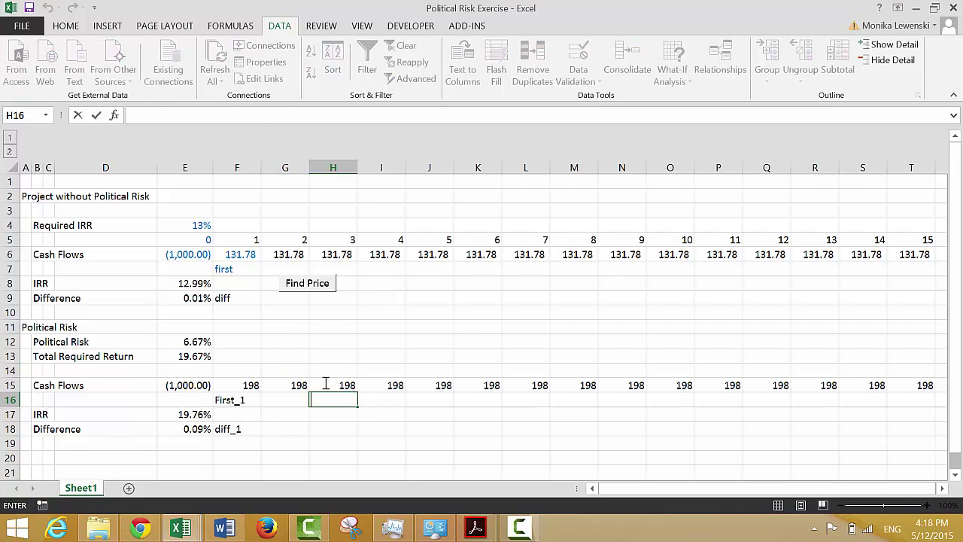
{"action": "key", "text": "Down"}
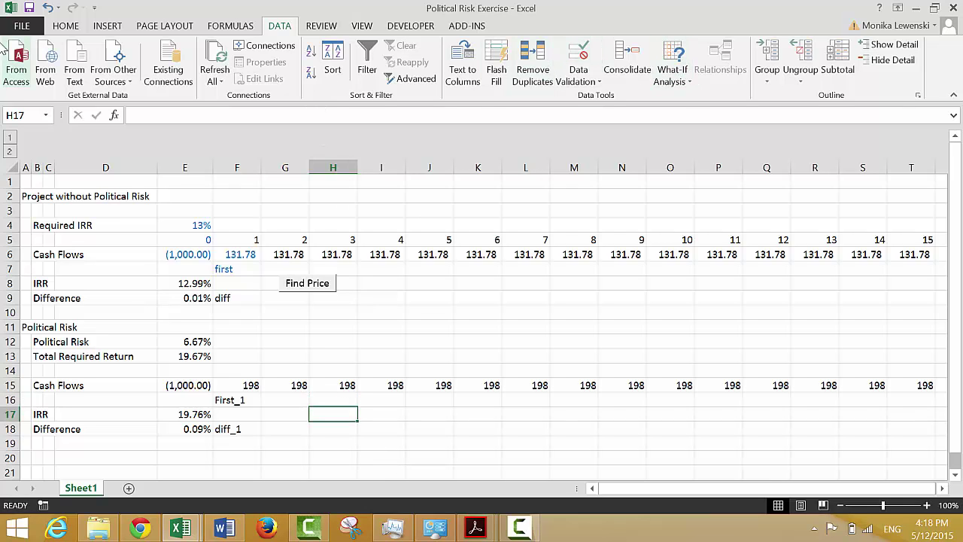
Open the goalseek2 macro for editing and delete its Range("G13").Select line
{"action": "left_click", "coordinate": [401, 32]}
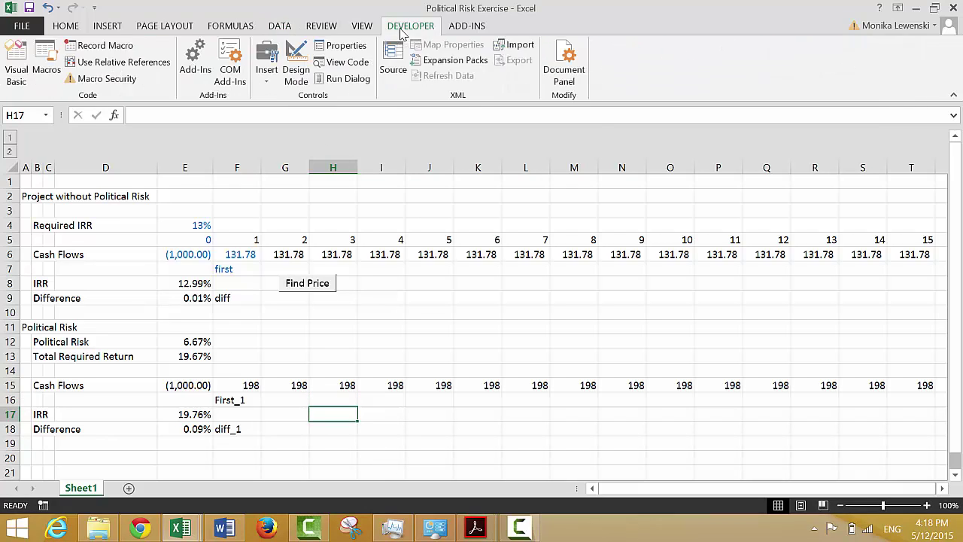
{"action": "left_click", "coordinate": [47, 57]}
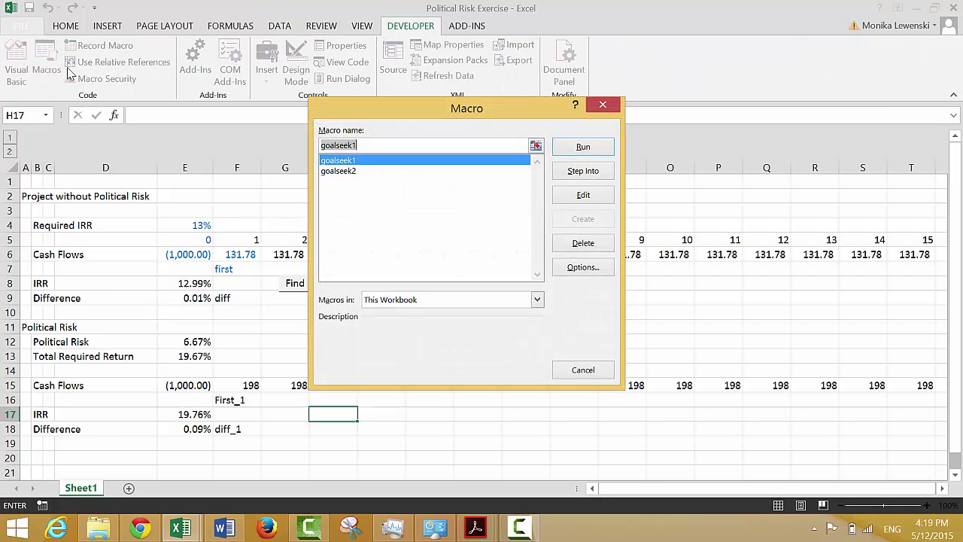
{"action": "left_click", "coordinate": [338, 172]}
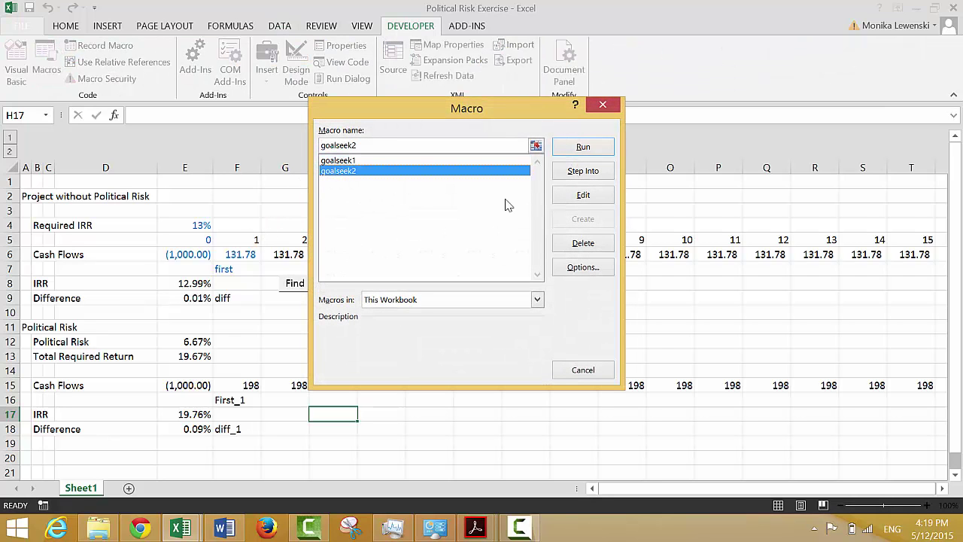
{"action": "left_click", "coordinate": [584, 195]}
{"action": "key", "text": "Down"}
{"action": "key", "text": "Down"}
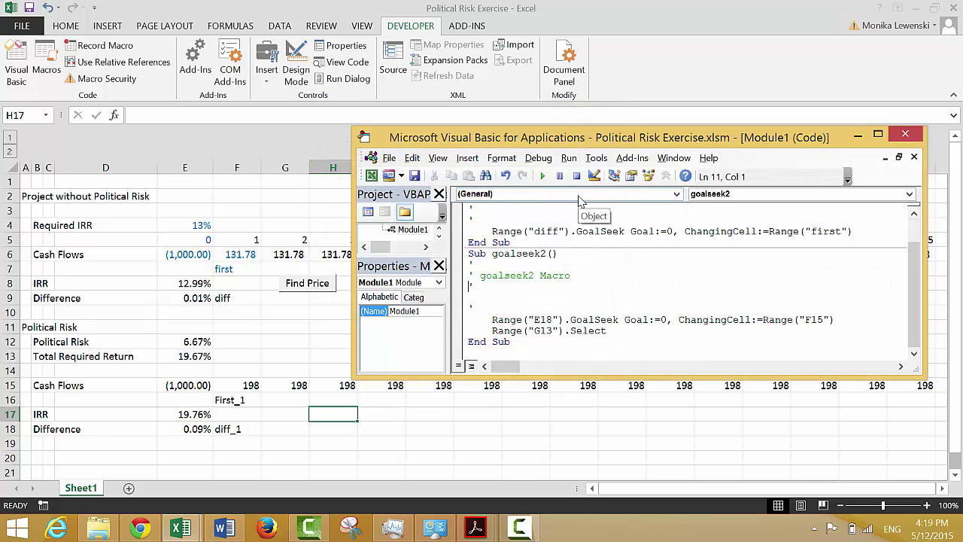
{"action": "key", "text": "shift+Down"}
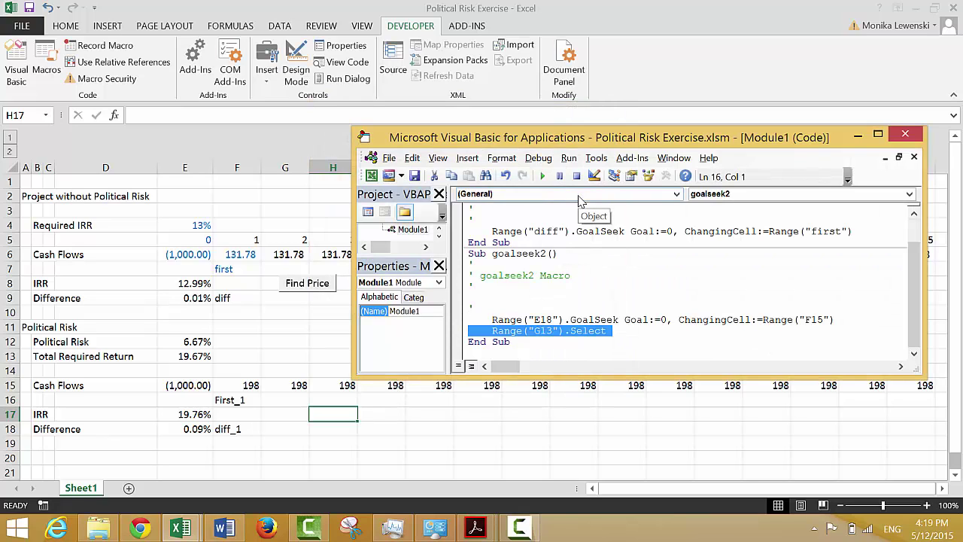
{"action": "key", "text": "Delete"}
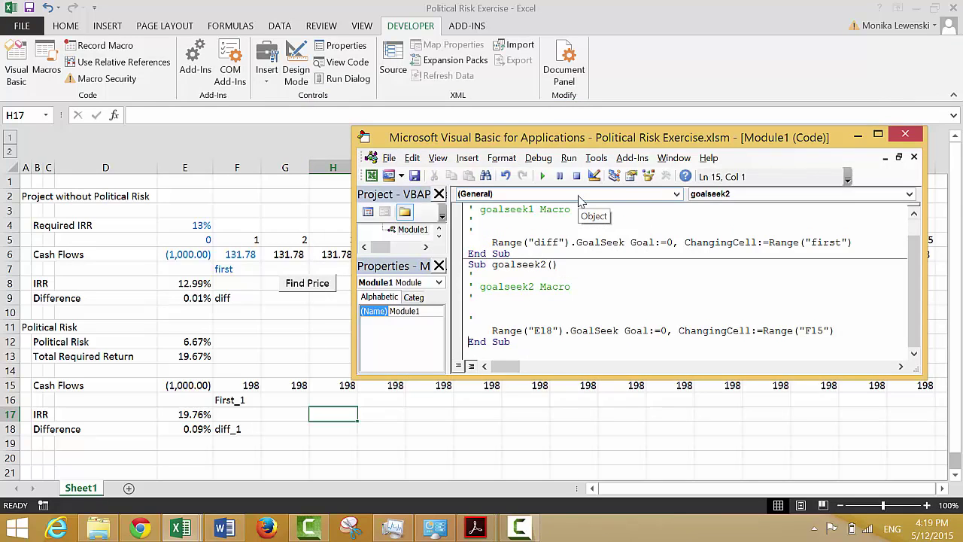
Replace the E18 reference with diff_1 and F15 with First_1 in the goalseek2 code, and return to the worksheet
{"action": "key", "text": "Up"}
{"action": "type", "text": "diff_1"}
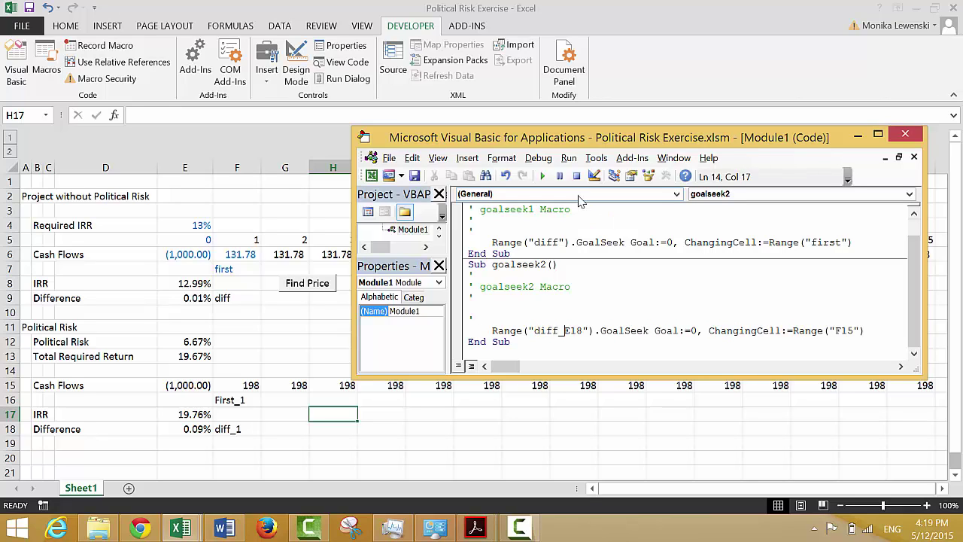
{"action": "key", "text": "Delete"}
{"action": "key", "text": "Delete"}
{"action": "key", "text": "Delete"}
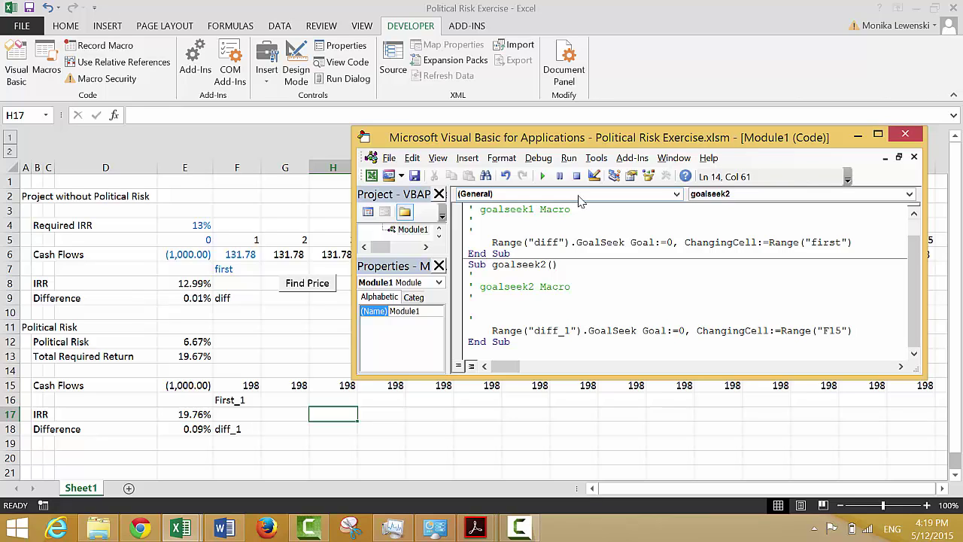
{"action": "type", "text": "irst_"}
{"action": "key", "text": "BackSpace"}
{"action": "left_click", "coordinate": [374, 405]}
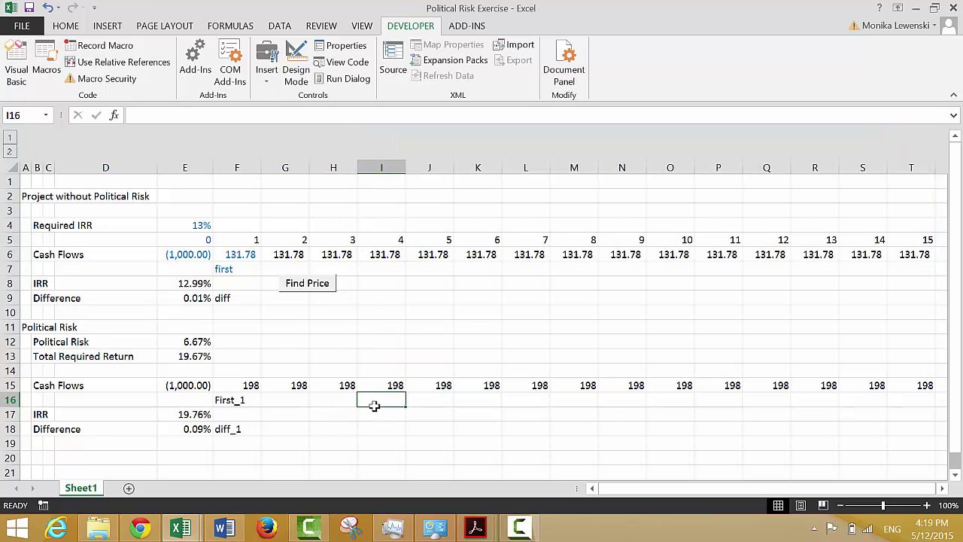
{"action": "key", "text": "Left"}
{"action": "key", "text": "Left"}
{"action": "key", "text": "Left"}
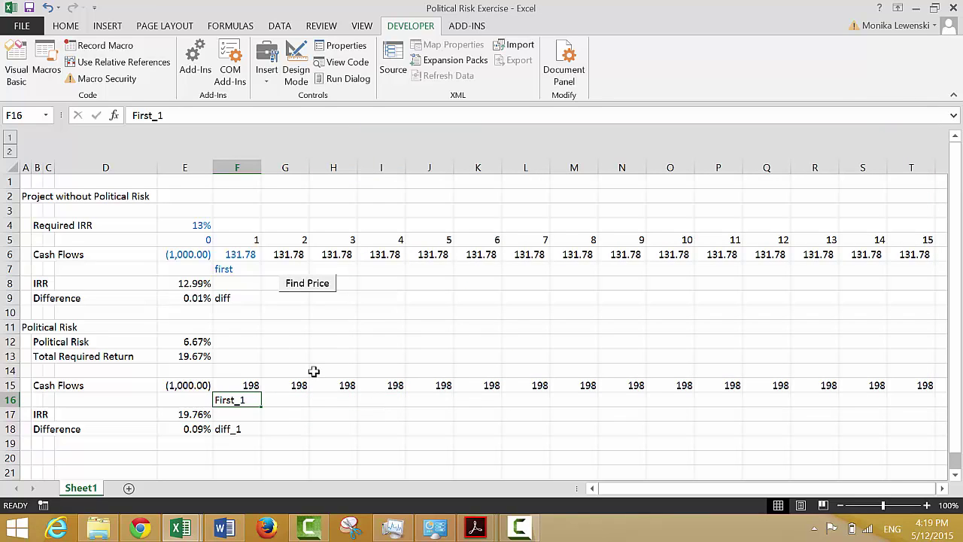
{"action": "left_click", "coordinate": [326, 409]}
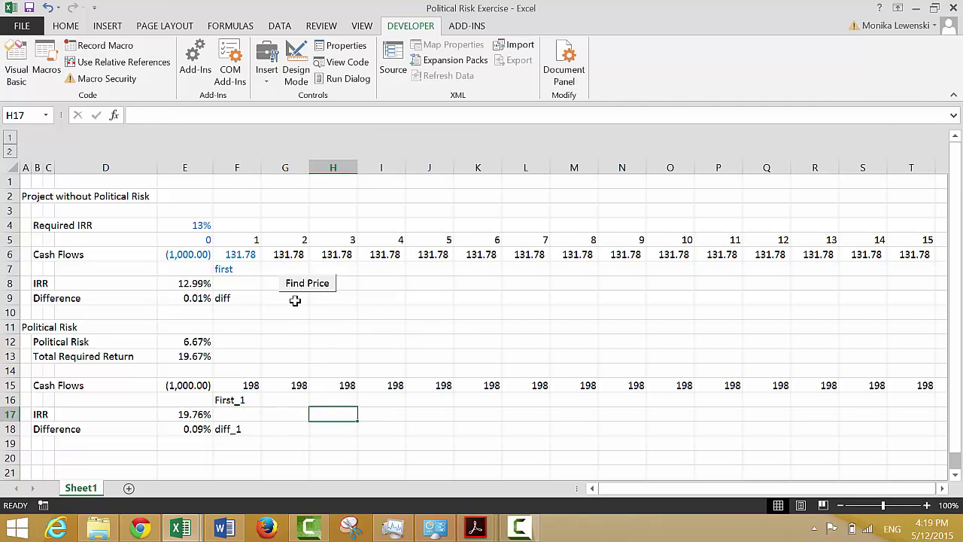
Copy the Find Price button and place the copy beside the IRR row of the political risk section, around G17:H18
{"action": "right_click", "coordinate": [294, 289]}
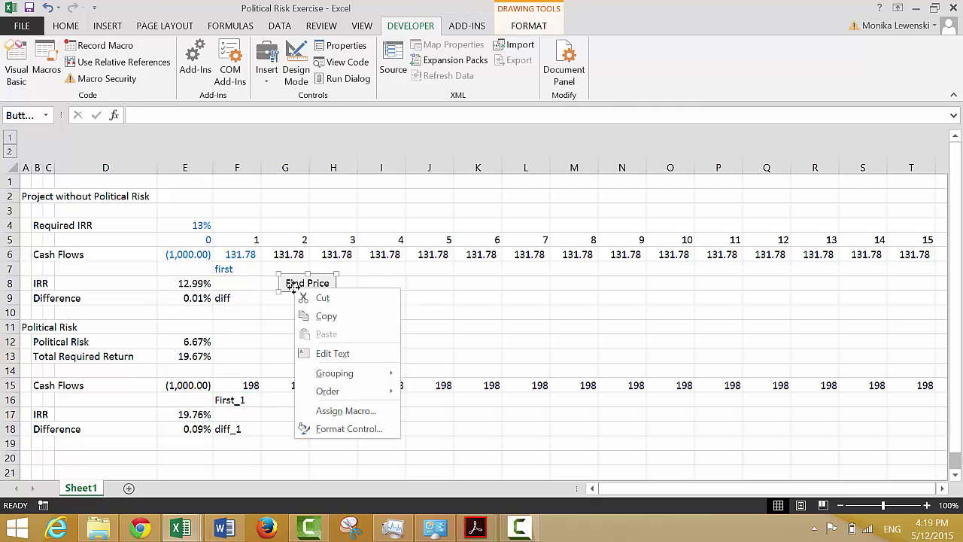
{"action": "left_click", "coordinate": [322, 316]}
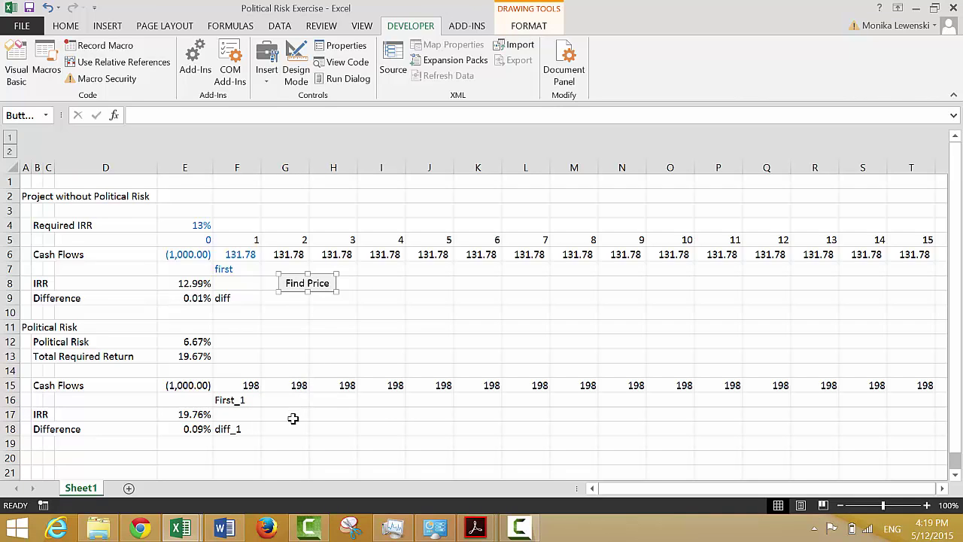
{"action": "key", "text": "ctrl+v"}
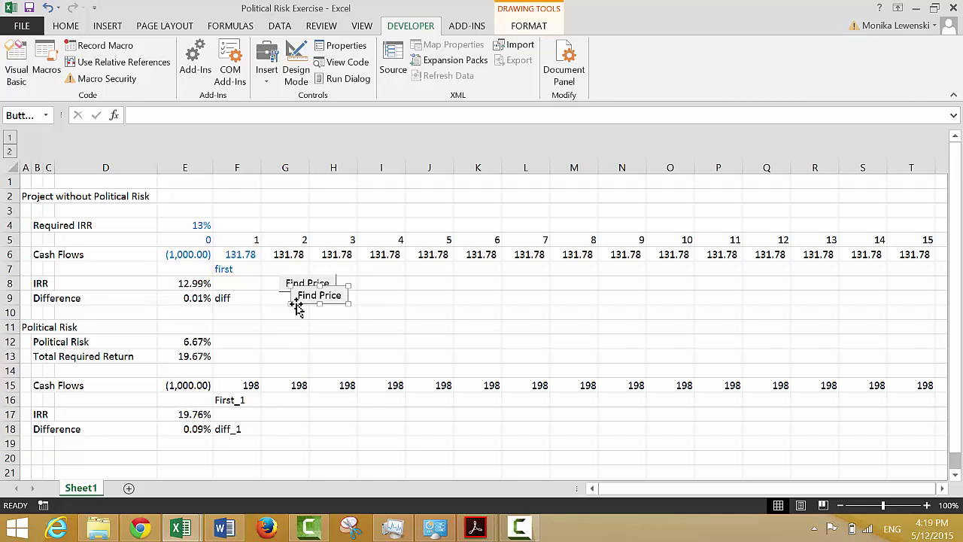
{"action": "left_click_drag", "start_coordinate": [297, 307], "coordinate": [276, 423]}
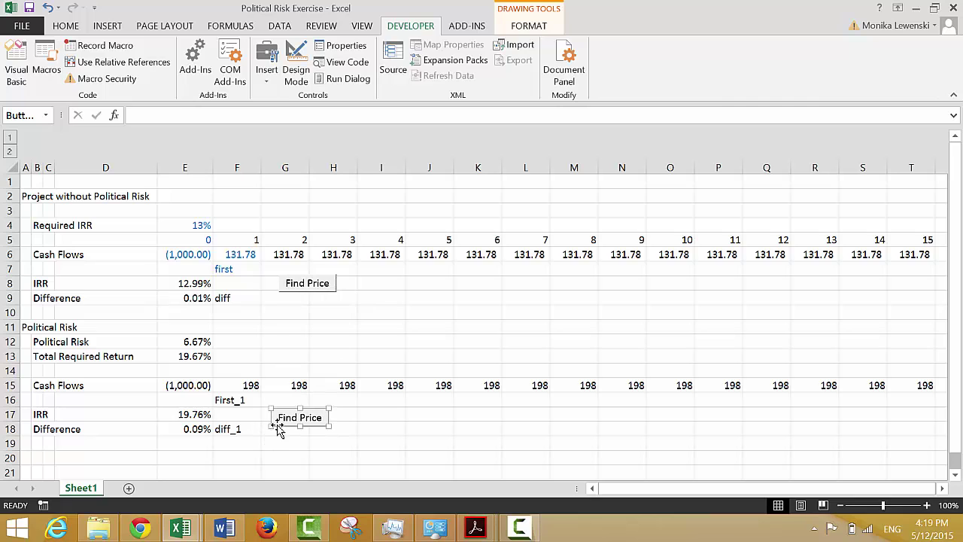
Relabel the copied button Find Price 1 and widen it slightly to fit the text
{"action": "left_click", "coordinate": [320, 418]}
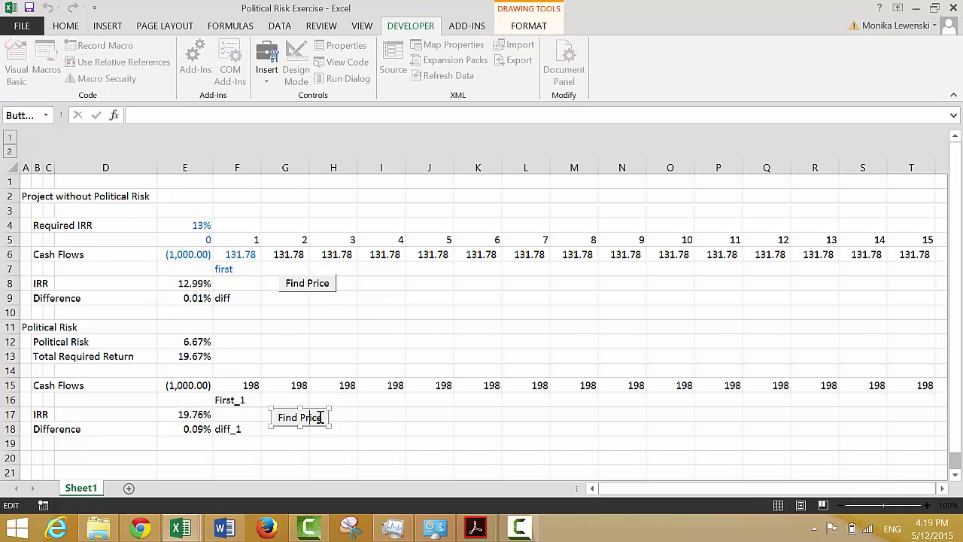
{"action": "type", "text": "1"}
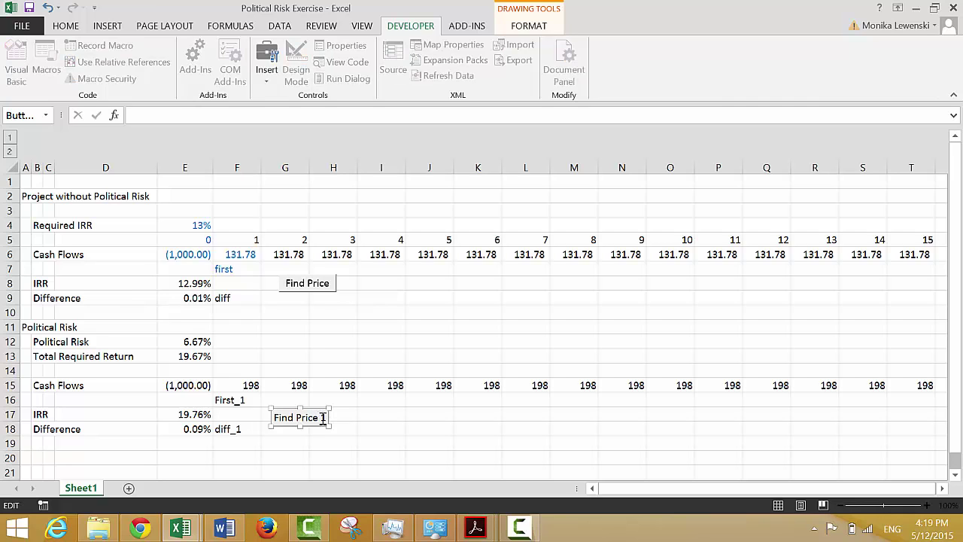
{"action": "left_click", "coordinate": [393, 439]}
{"action": "right_click", "coordinate": [319, 423]}
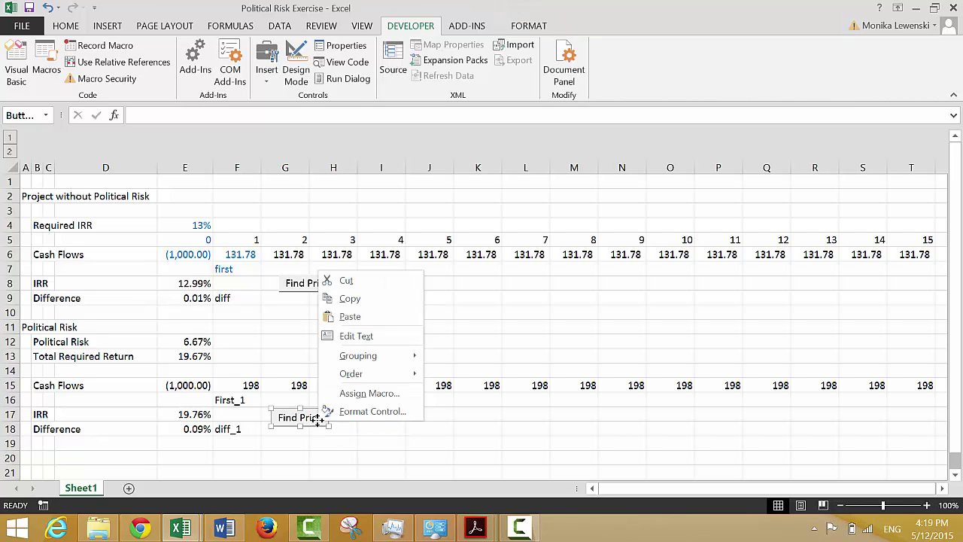
{"action": "key", "text": "Escape"}
{"action": "left_click_drag", "start_coordinate": [330, 426], "coordinate": [337, 426]}
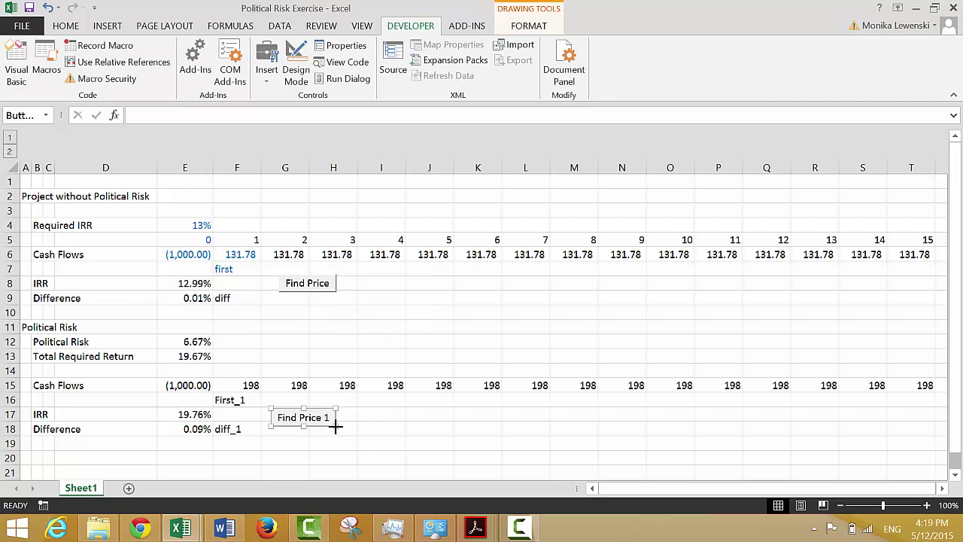
Assign the goalseek2 macro to the Find Price 1 button and deselect the button
{"action": "left_click", "coordinate": [303, 444]}
{"action": "right_click", "coordinate": [299, 423]}
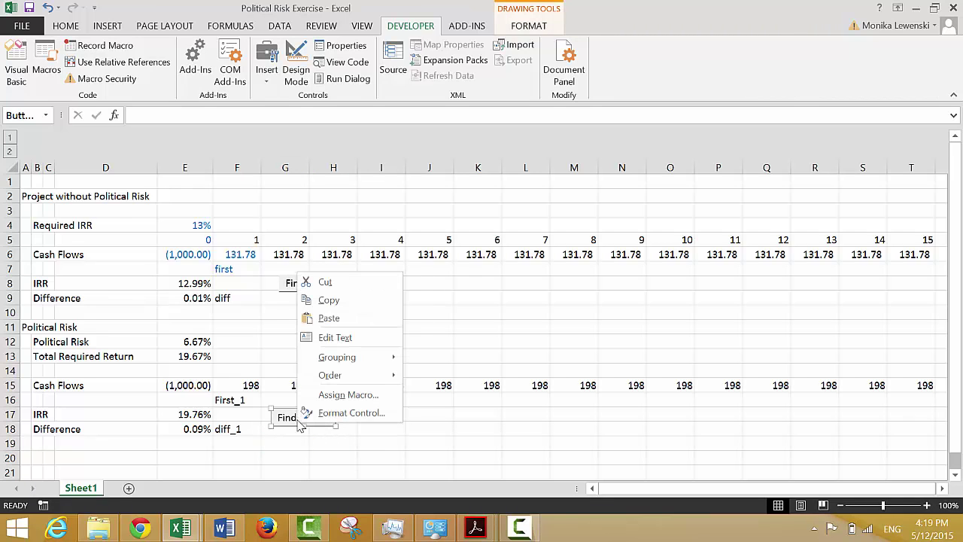
{"action": "left_click", "coordinate": [308, 396]}
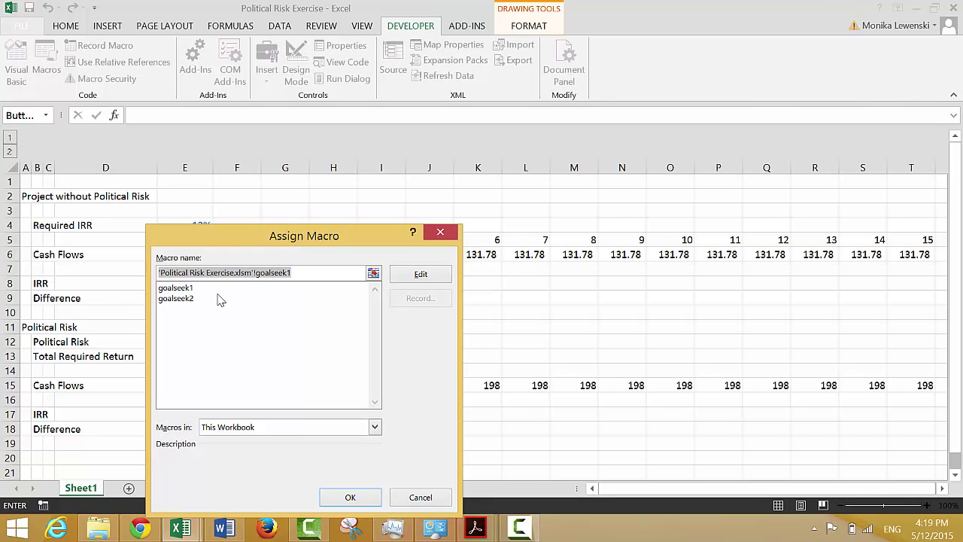
{"action": "left_click", "coordinate": [181, 299]}
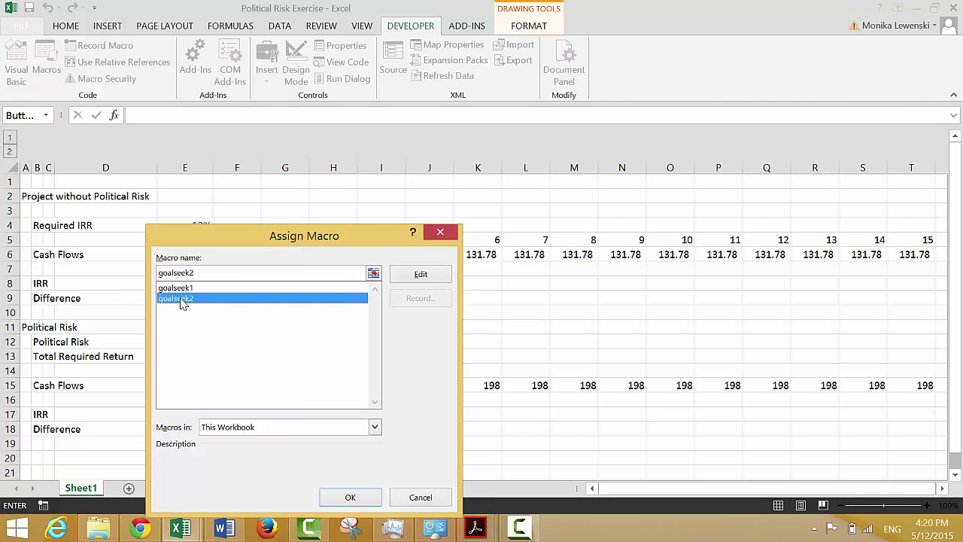
{"action": "left_click", "coordinate": [351, 498]}
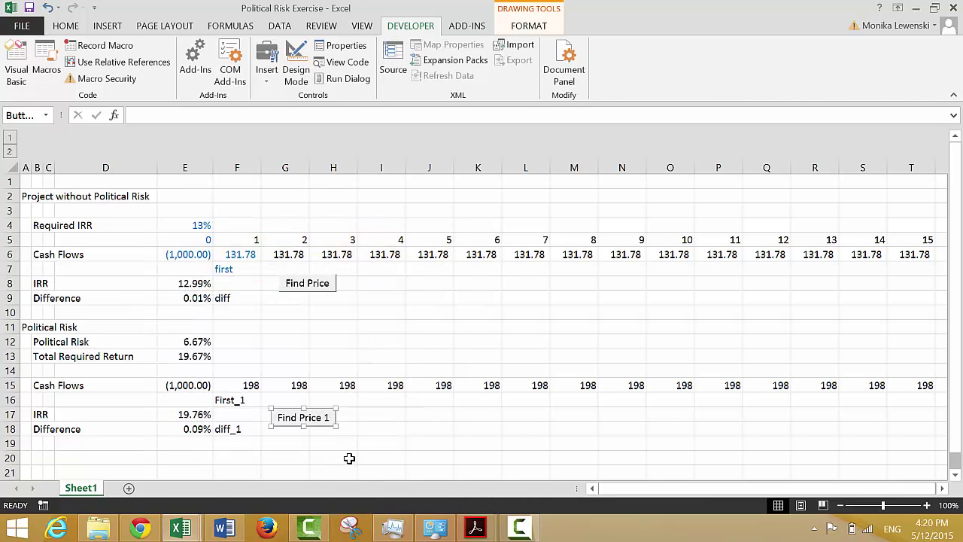
{"action": "left_click", "coordinate": [338, 456]}
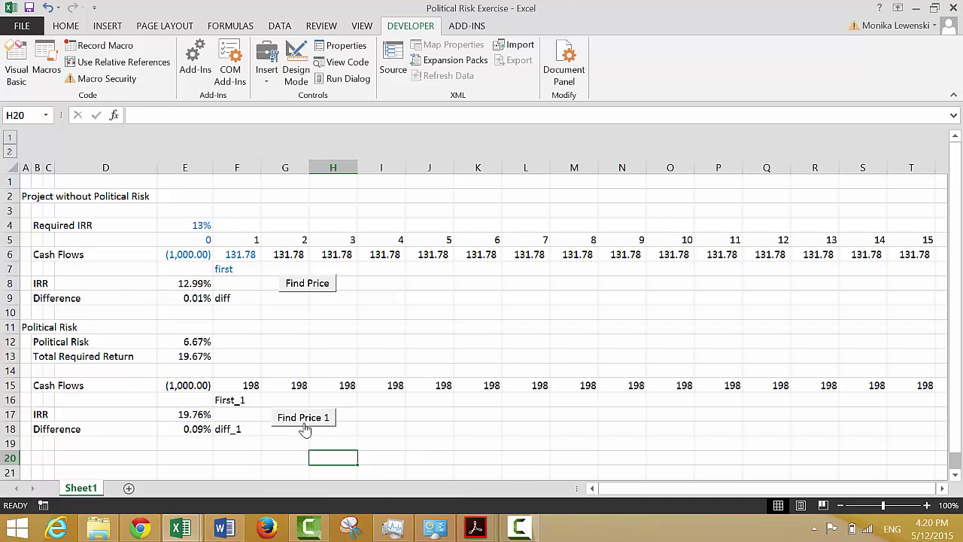
Select all constants except text on the sheet with Go To Special and colour their font blue
{"action": "left_click", "coordinate": [216, 346]}
{"action": "key", "text": "Up"}
{"action": "key", "text": "Left"}
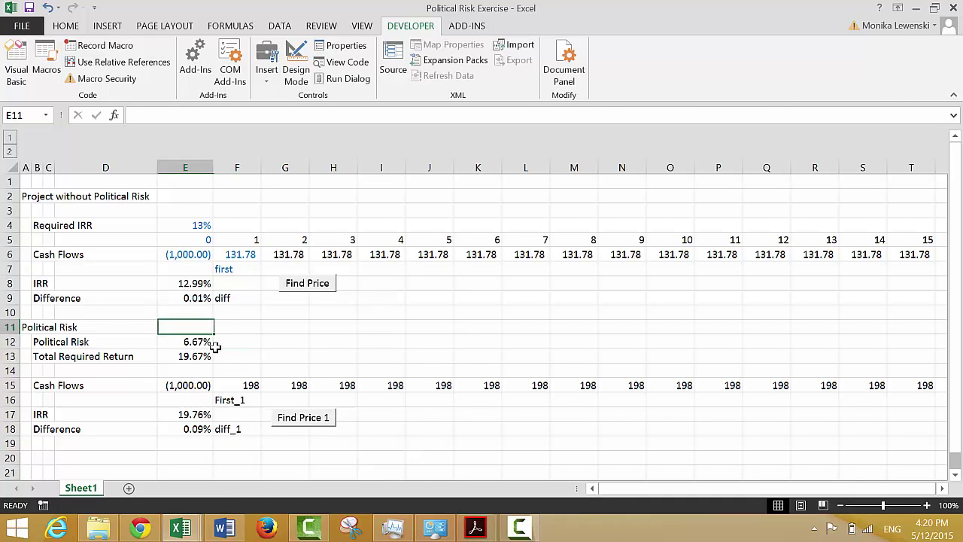
{"action": "key", "text": "Down"}
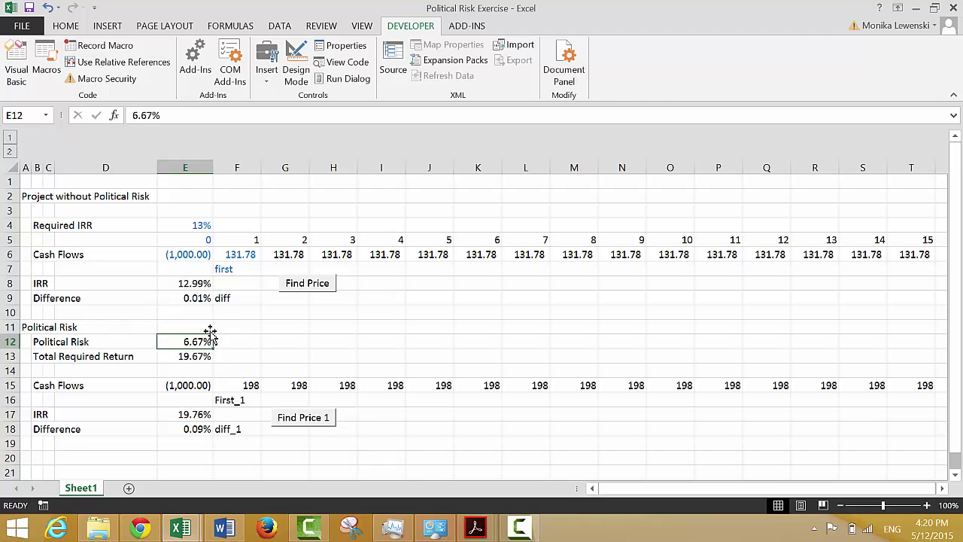
{"action": "key", "text": "F5"}
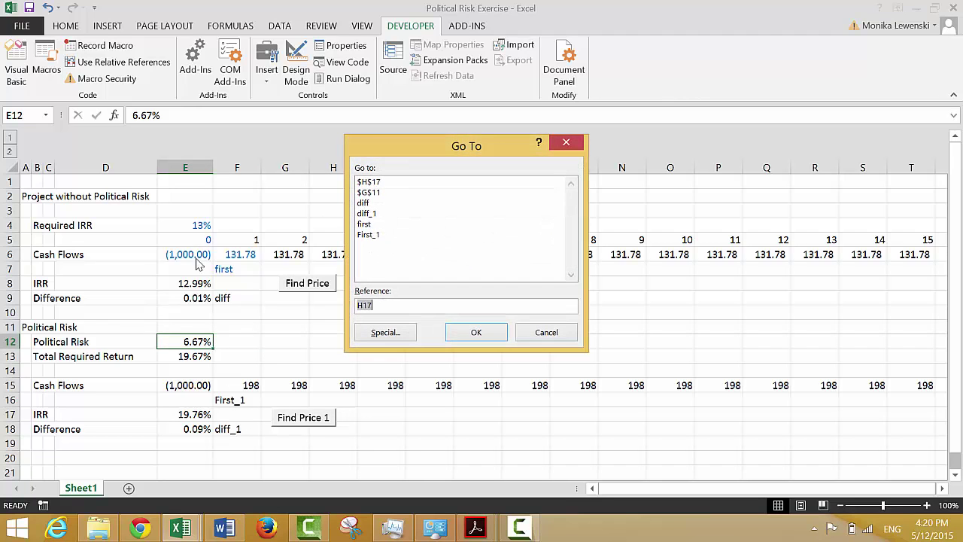
{"action": "left_click", "coordinate": [385, 332]}
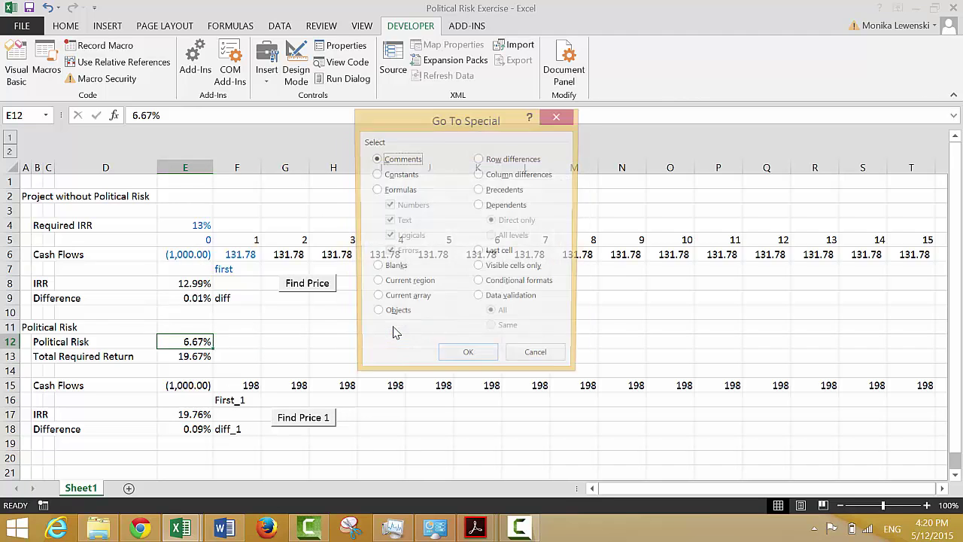
{"action": "left_click", "coordinate": [376, 175]}
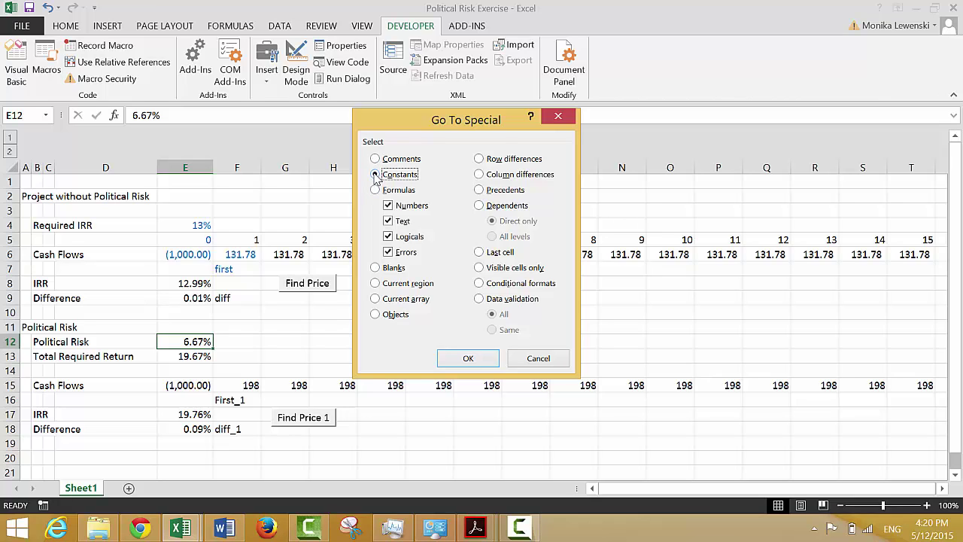
{"action": "left_click", "coordinate": [388, 221]}
{"action": "left_click", "coordinate": [452, 360]}
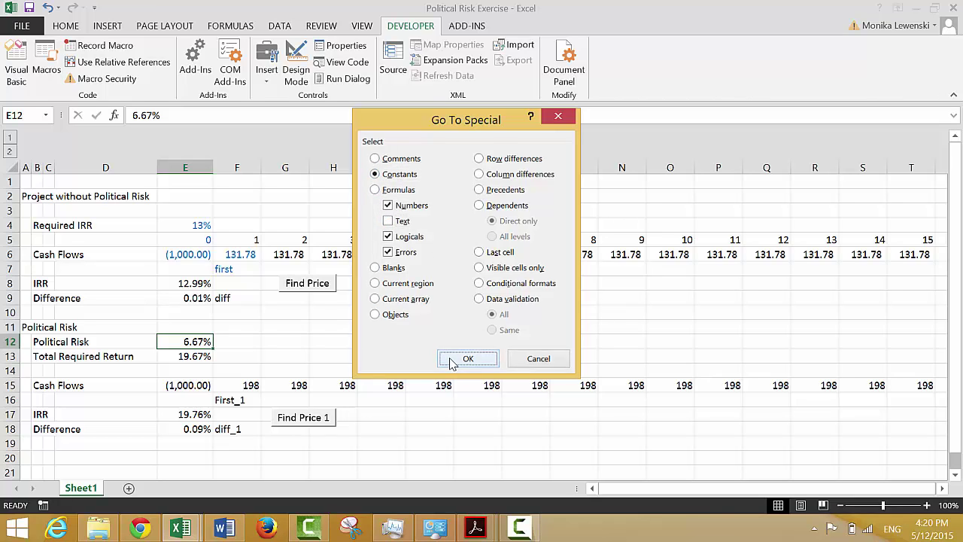
{"action": "left_click", "coordinate": [59, 28]}
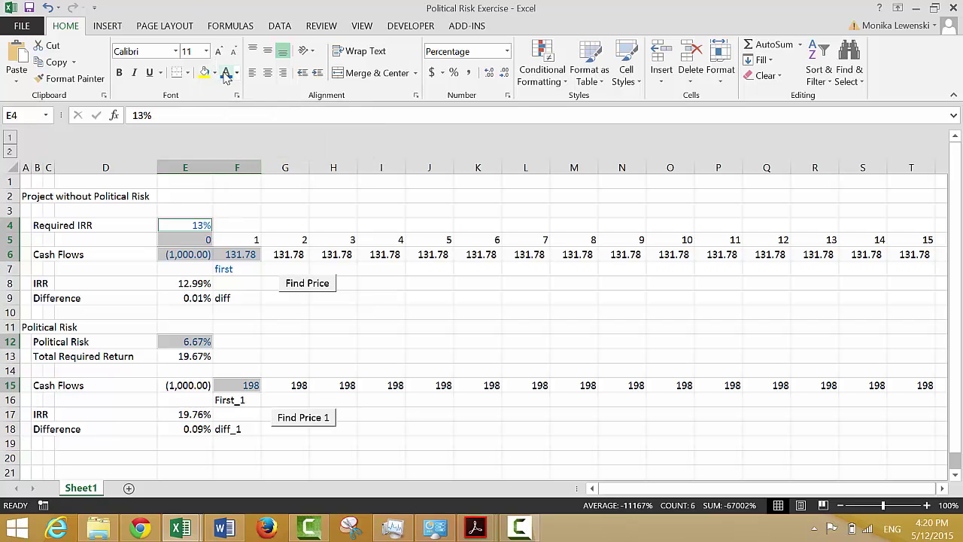
{"action": "left_click", "coordinate": [251, 339]}
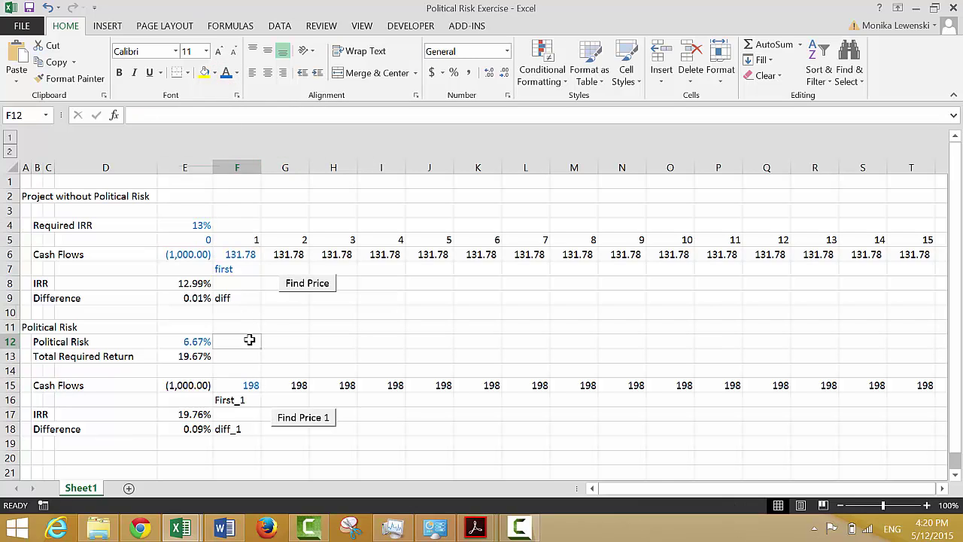
Set the Political Risk in E12 to 5% and run the goal seek with Find Price 1
{"action": "key", "text": "Return"}
{"action": "key", "text": "Down"}
{"action": "key", "text": "Down"}
{"action": "key", "text": "Down"}
{"action": "key", "text": "Down"}
{"action": "key", "text": "Down"}
{"action": "key", "text": "Down"}
{"action": "key", "text": "Down"}
{"action": "key", "text": "Down"}
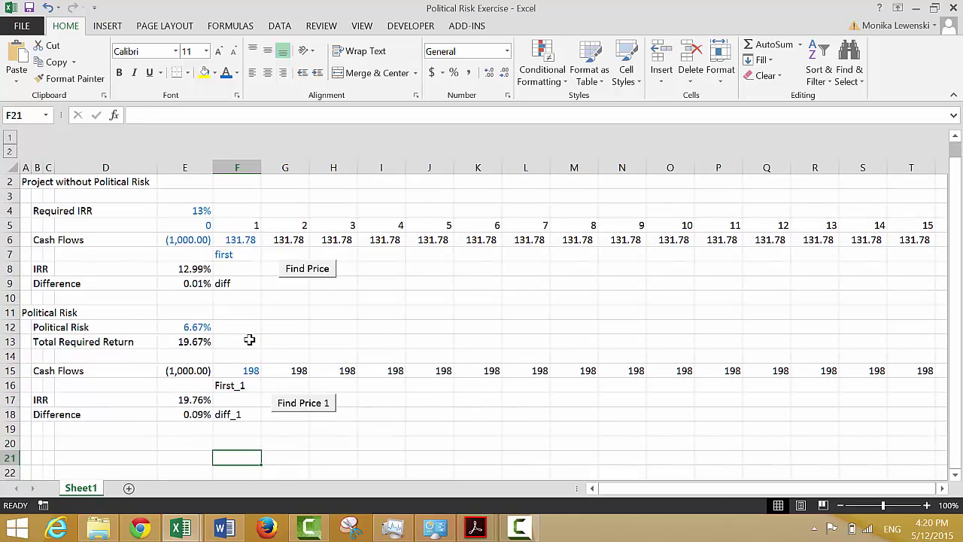
{"action": "key", "text": "Up"}
{"action": "key", "text": "Up"}
{"action": "key", "text": "Up"}
{"action": "key", "text": "Up"}
{"action": "key", "text": "Up"}
{"action": "key", "text": "Up"}
{"action": "key", "text": "Up"}
{"action": "key", "text": "Up"}
{"action": "key", "text": "Up"}
{"action": "key", "text": "Left"}
{"action": "type", "text": "5"}
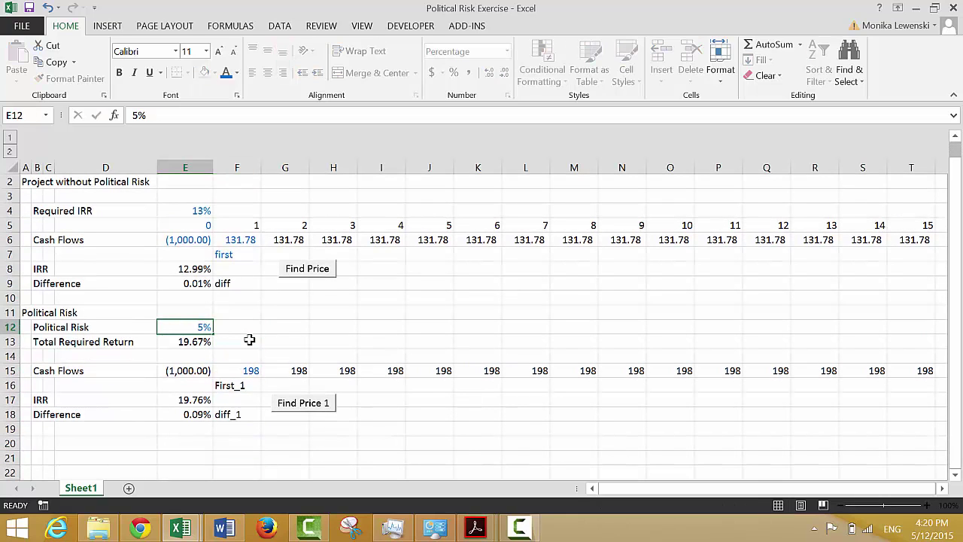
{"action": "key", "text": "Return"}
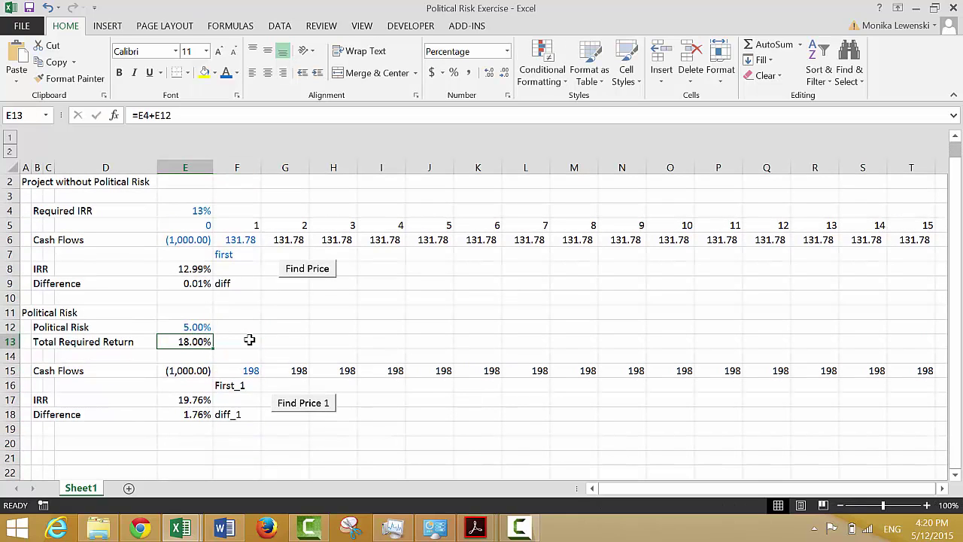
{"action": "left_click", "coordinate": [297, 411]}
Format the political risk cash flows in F15:AN15 in comma style with two decimals
{"action": "key", "text": "Down"}
{"action": "key", "text": "Down"}
{"action": "key", "text": "Right"}
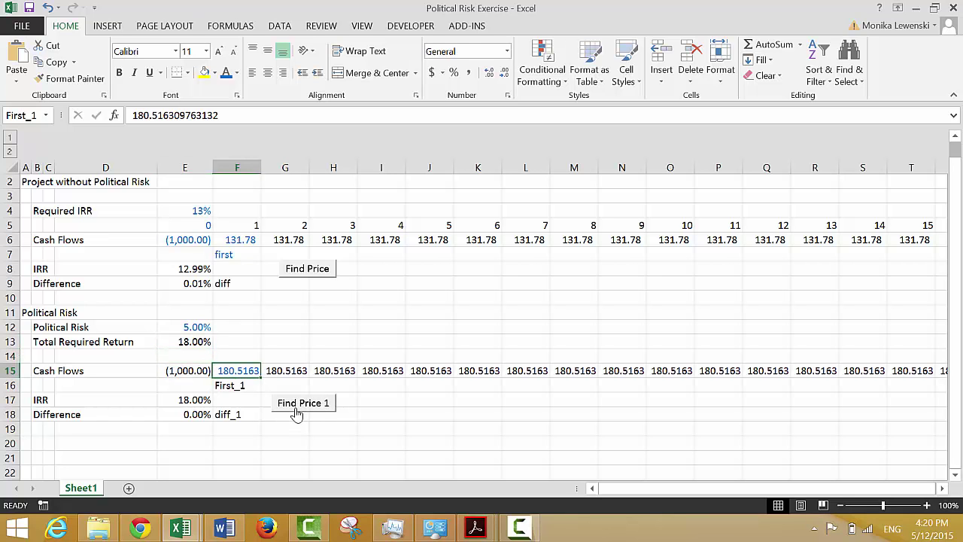
{"action": "key", "text": "ctrl+shift+Right"}
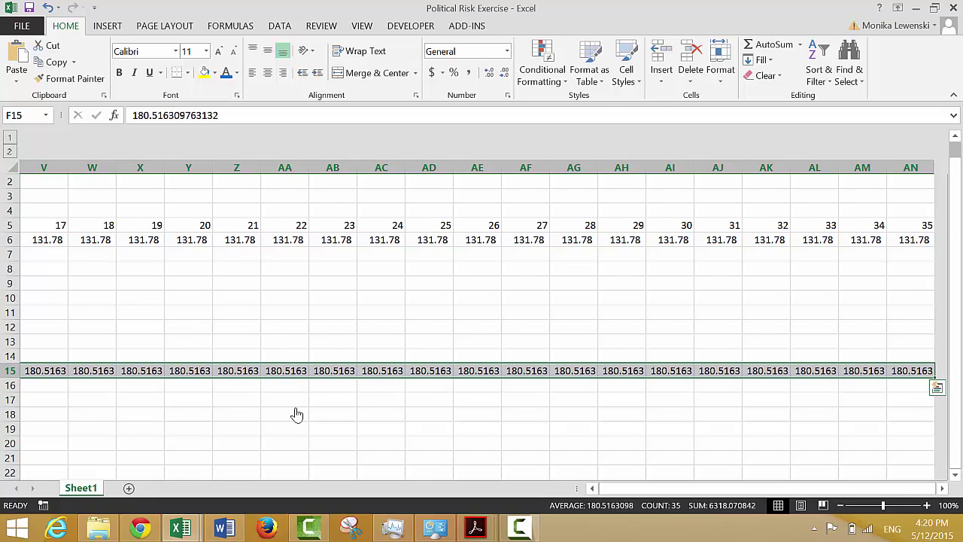
{"action": "key", "text": "alt+h"}
{"action": "key", "text": "k"}
{"action": "key", "text": "ctrl+Left"}
{"action": "key", "text": "ctrl+Left"}
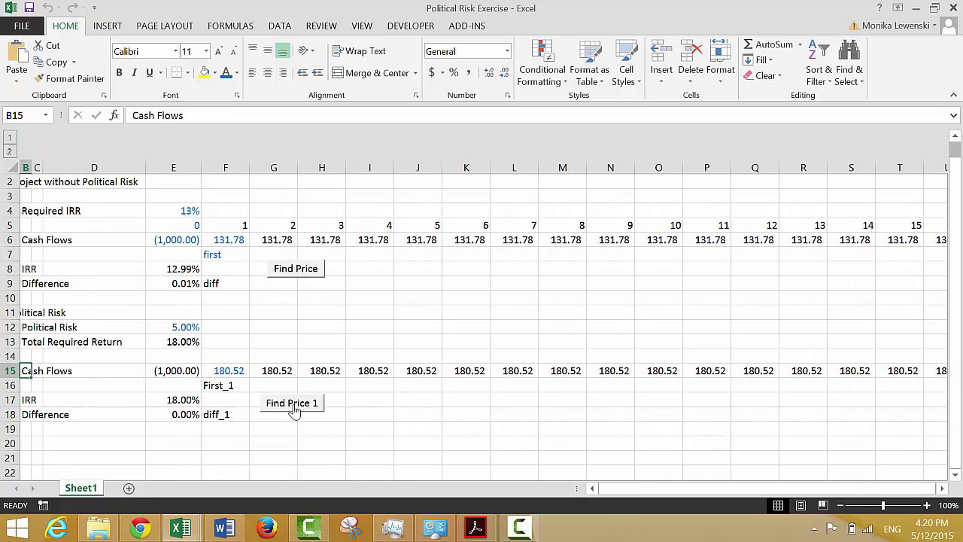
Set the Political Risk in E12 to 6.67% and rerun the goal seek with Find Price 1
{"action": "left_click", "coordinate": [167, 325]}
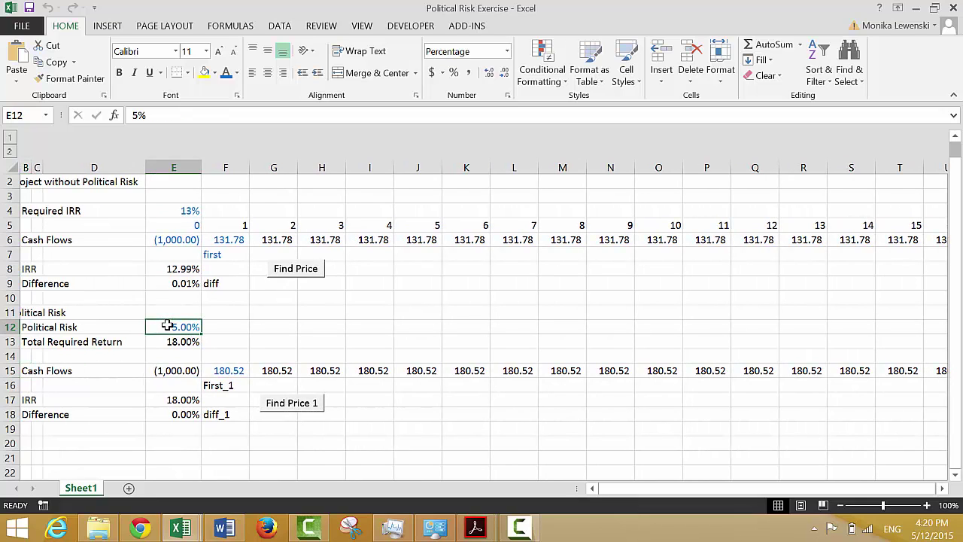
{"action": "type", "text": "6%.67"}
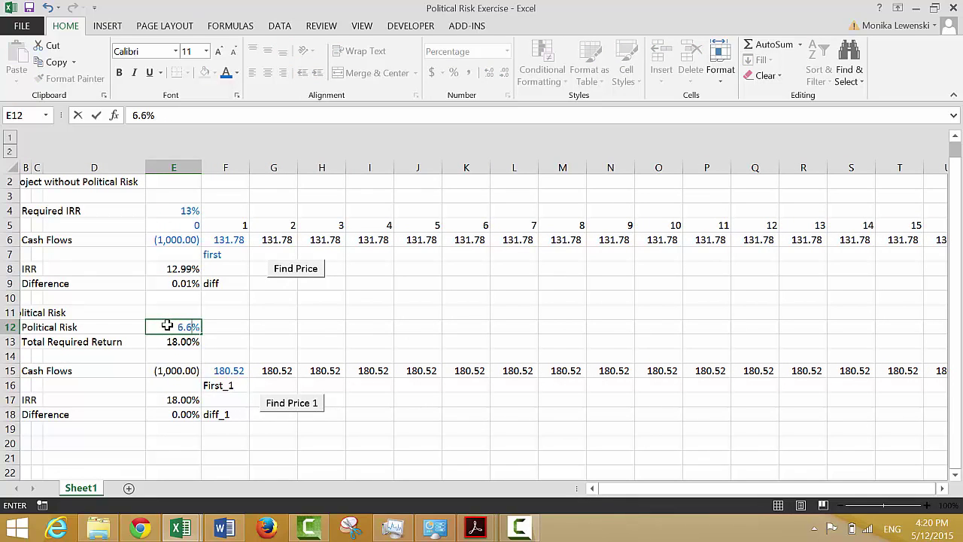
{"action": "key", "text": "Return"}
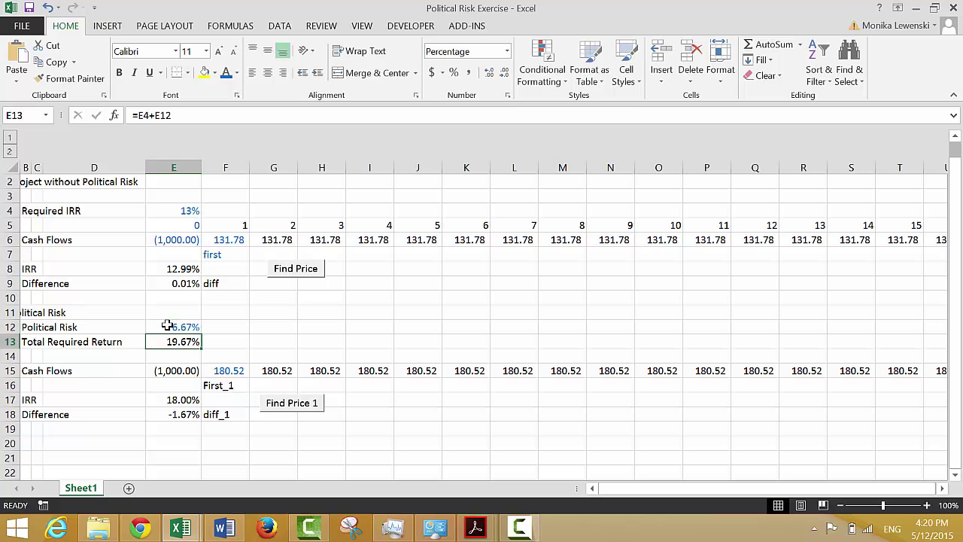
{"action": "left_click", "coordinate": [296, 404]}
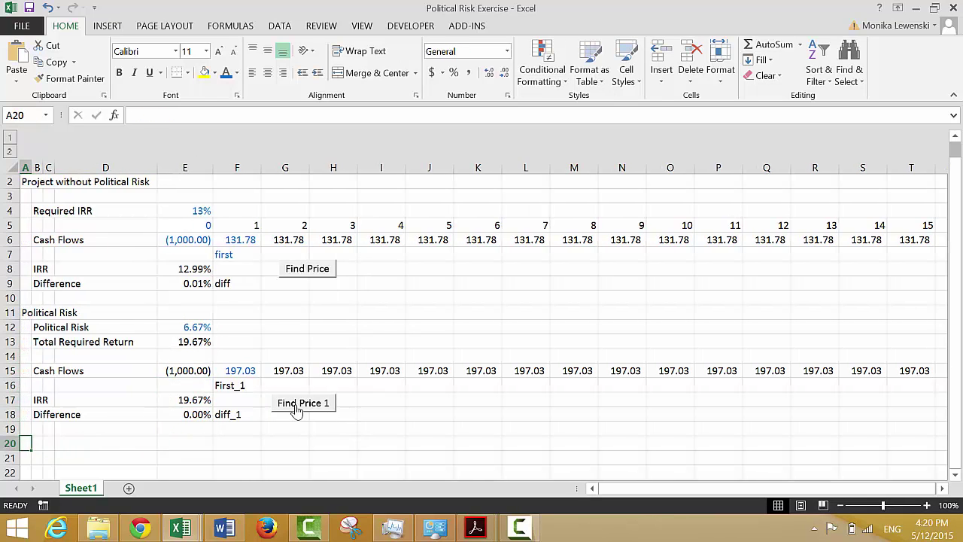
Enter the section heading Implied Probability of Expropriation in cell A21
{"action": "key", "text": "Down"}
{"action": "key", "text": "Down"}
{"action": "key", "text": "Down"}
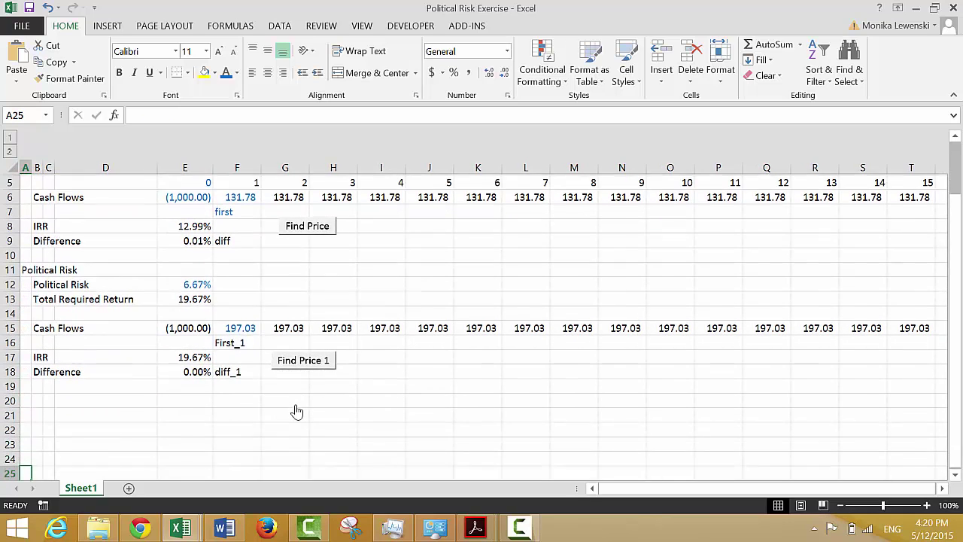
{"action": "key", "text": "Up"}
{"action": "key", "text": "Up"}
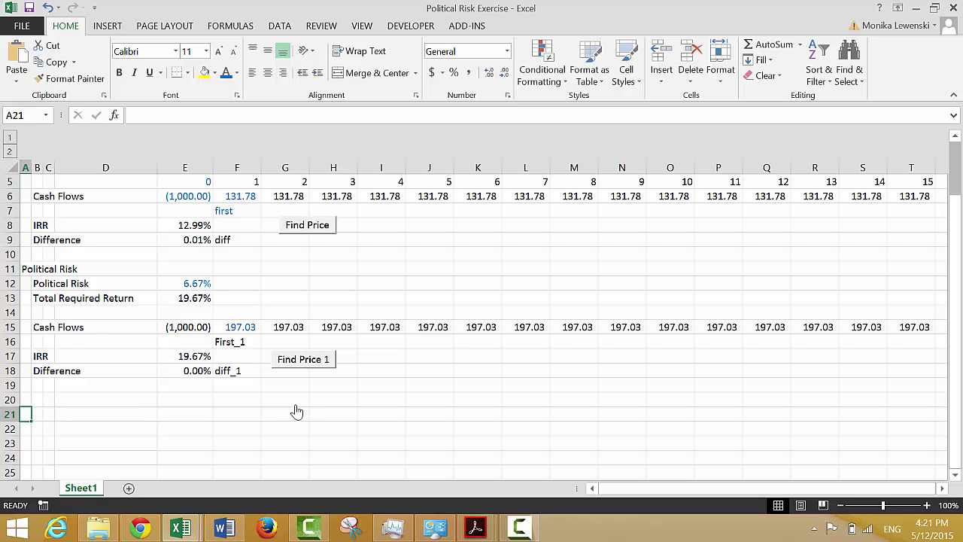
{"action": "type", "text": "I"}
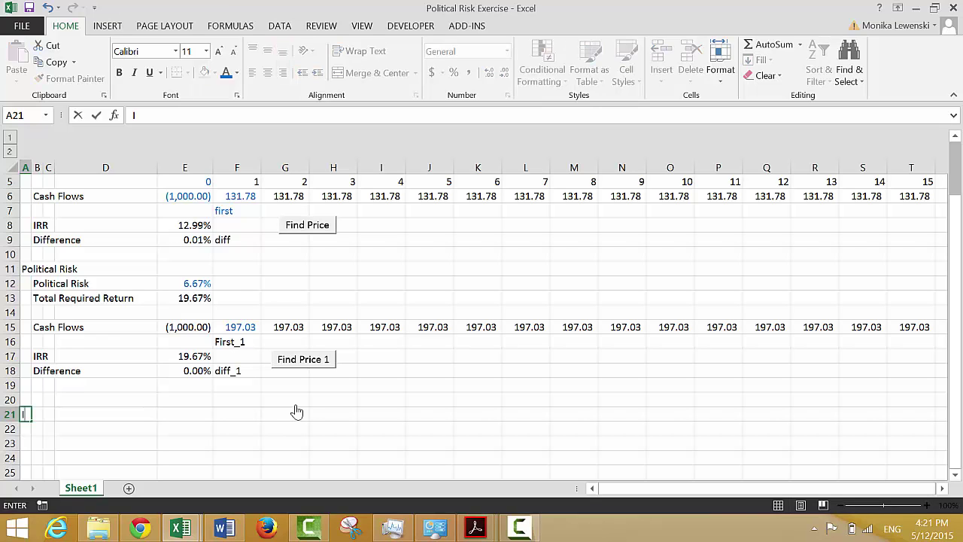
{"action": "type", "text": "mplied Probab"}
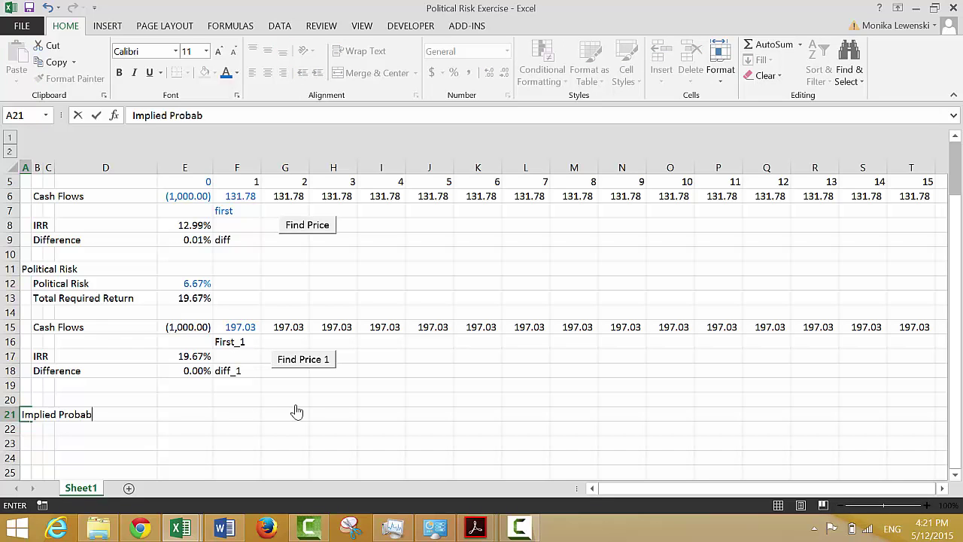
{"action": "type", "text": "ility of Expr"}
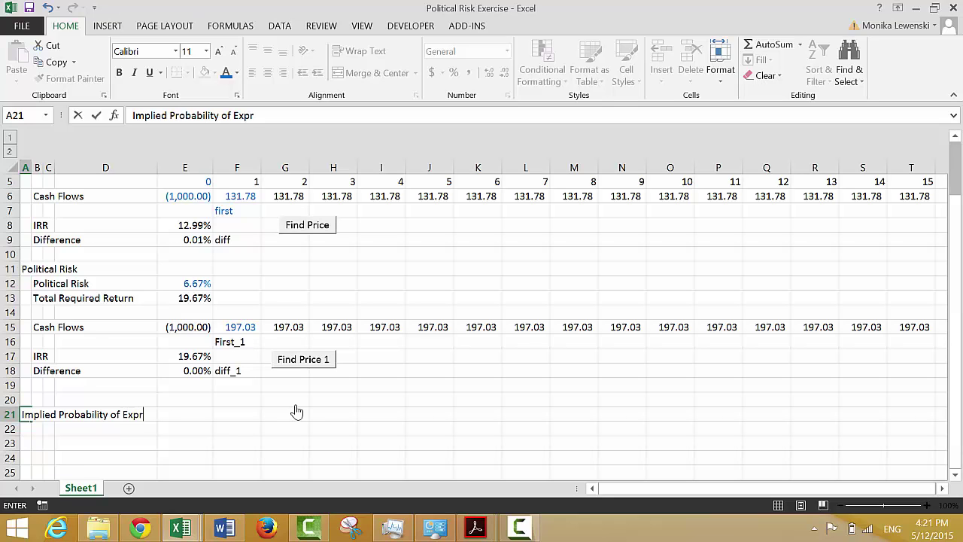
{"action": "type", "text": "opriation"}
{"action": "key", "text": "ctrl+Return"}
Enter the row label Year of Expropriation in cell B22 beneath the new heading
{"action": "key", "text": "Down"}
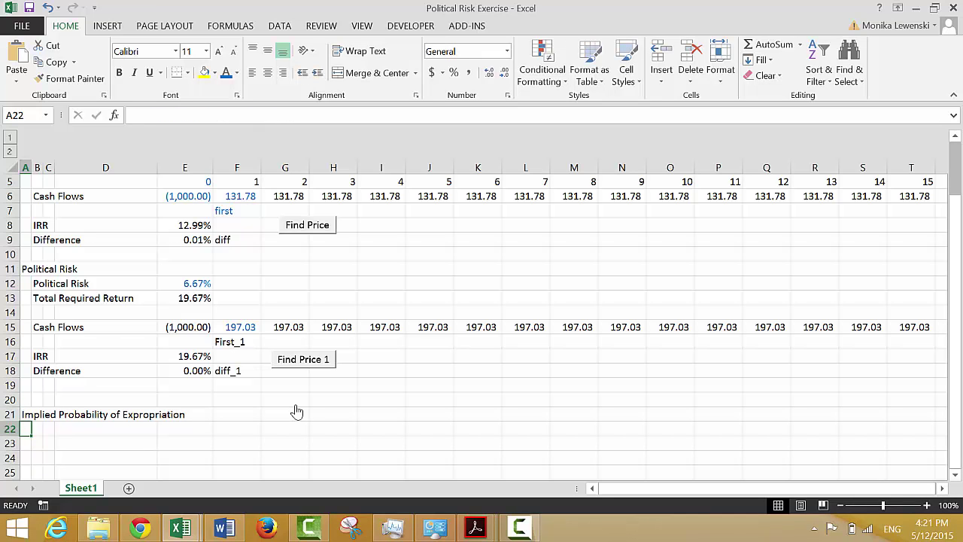
{"action": "key", "text": "Right"}
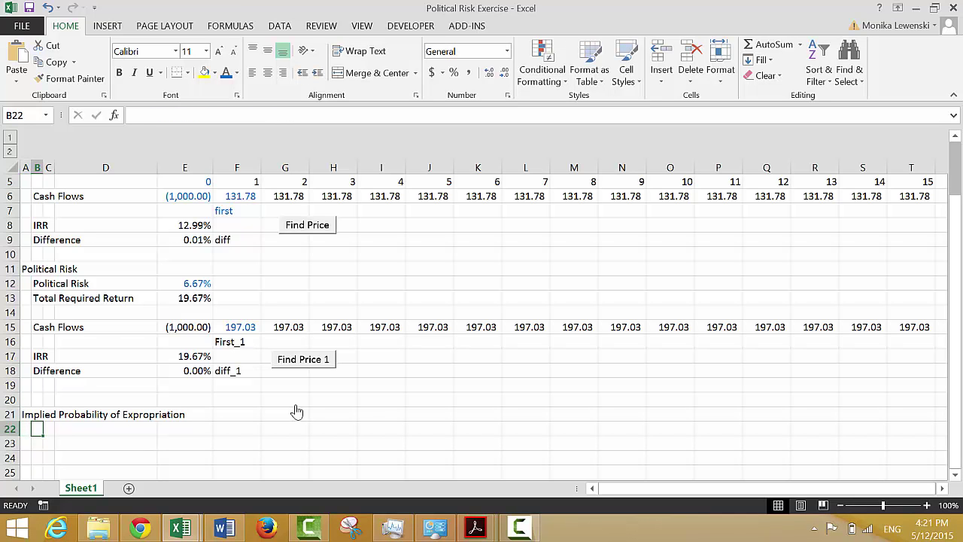
{"action": "key", "text": "Right"}
{"action": "key", "text": "Right"}
{"action": "key", "text": "Right"}
{"action": "key", "text": "Right"}
{"action": "key", "text": "Left"}
{"action": "key", "text": "Left"}
{"action": "key", "text": "Left"}
{"action": "key", "text": "Left"}
{"action": "type", "text": "Ye"}
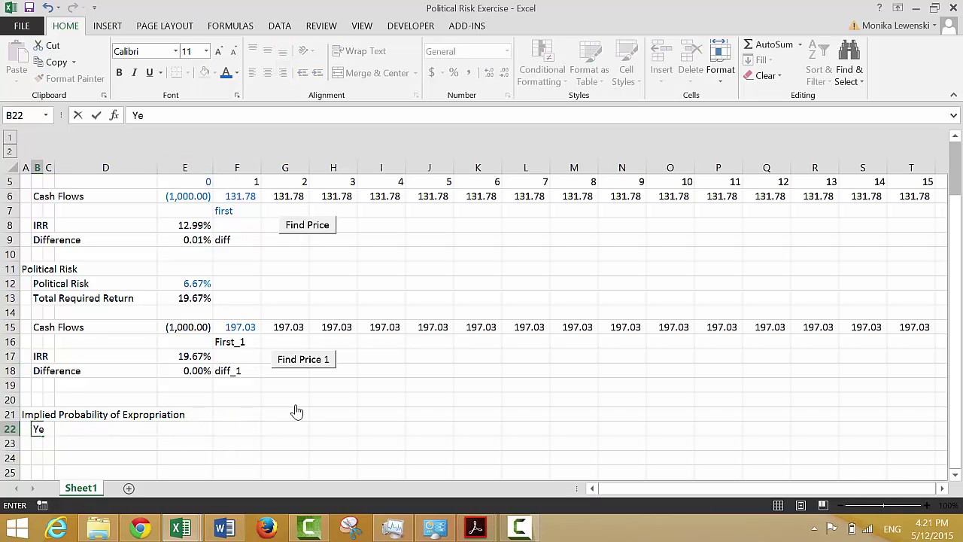
{"action": "type", "text": "ar of Expre"}
{"action": "key", "text": "BackSpace"}
{"action": "type", "text": "o"}
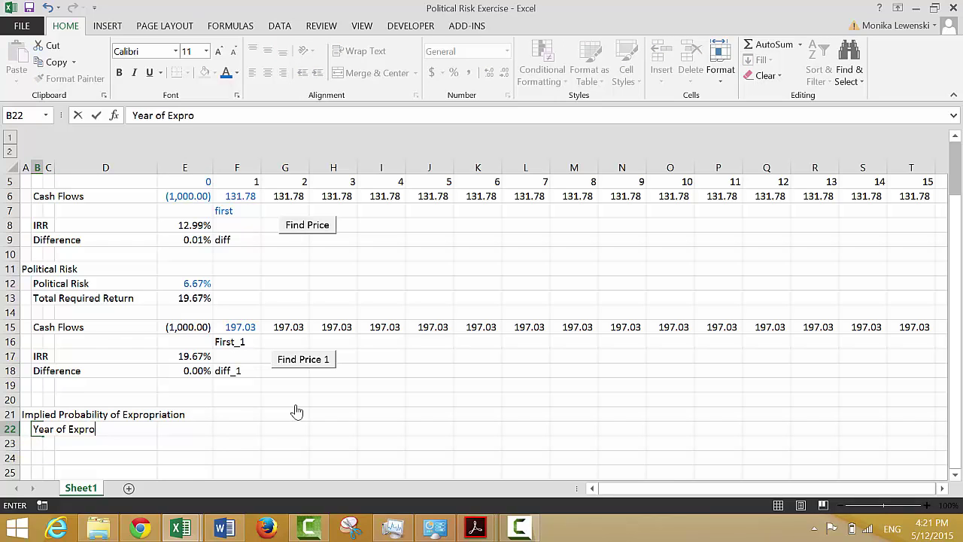
{"action": "type", "text": "priation"}
{"action": "key", "text": "Return"}
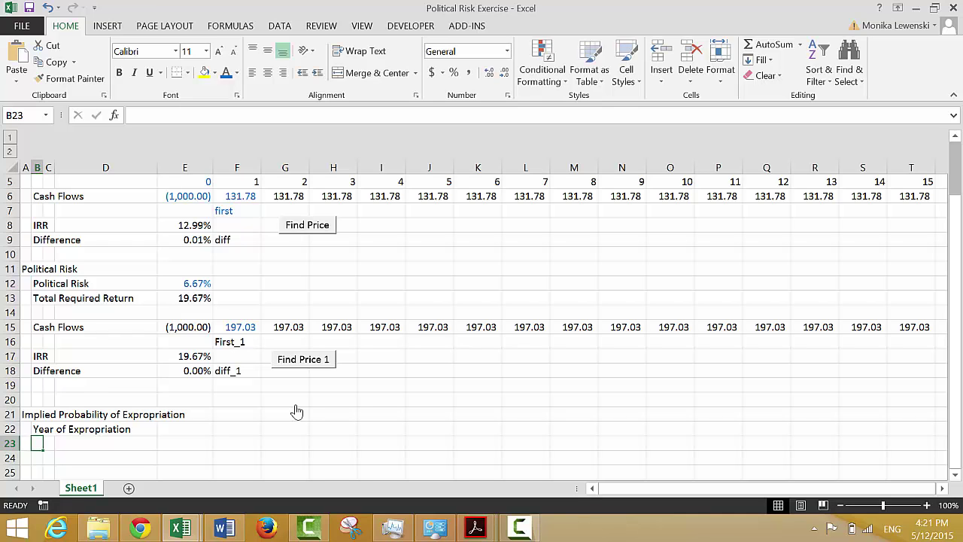
Enter the row label Probability of Expropriation in cell B23
{"action": "type", "text": "Prob"}
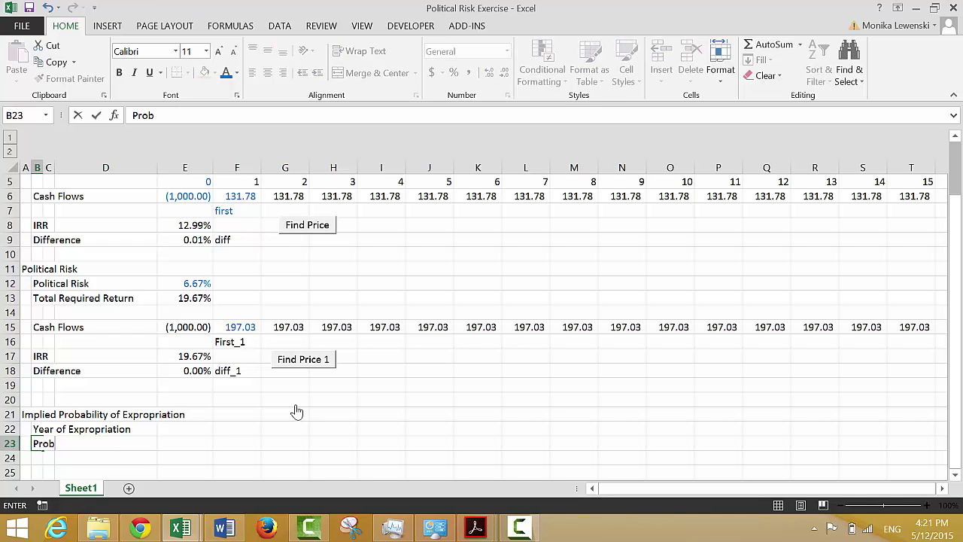
{"action": "type", "text": "ability of Expro"}
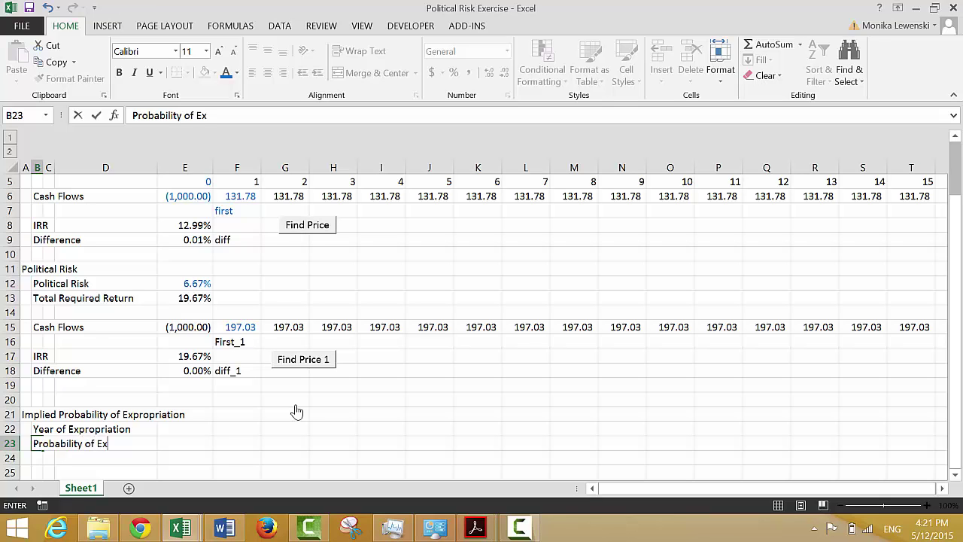
{"action": "key", "text": "BackSpace"}
{"action": "key", "text": "BackSpace"}
{"action": "type", "text": "rp"}
{"action": "key", "text": "BackSpace"}
{"action": "type", "text": "opriation"}
{"action": "key", "text": "Return"}
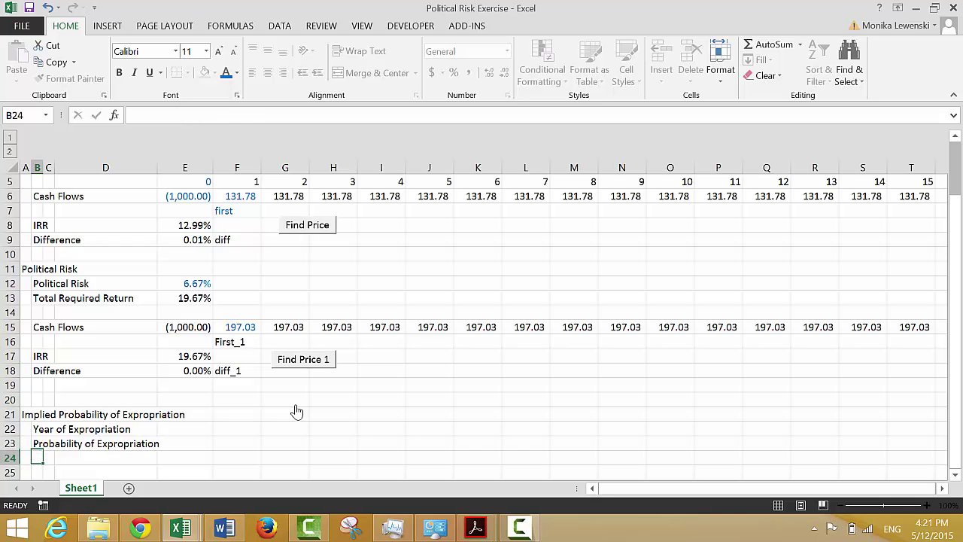
Enter the row label Loss Given Expropriation in cell B24
{"action": "scroll", "coordinate": [297, 412], "scroll_direction": "down", "scroll_amount": 1}
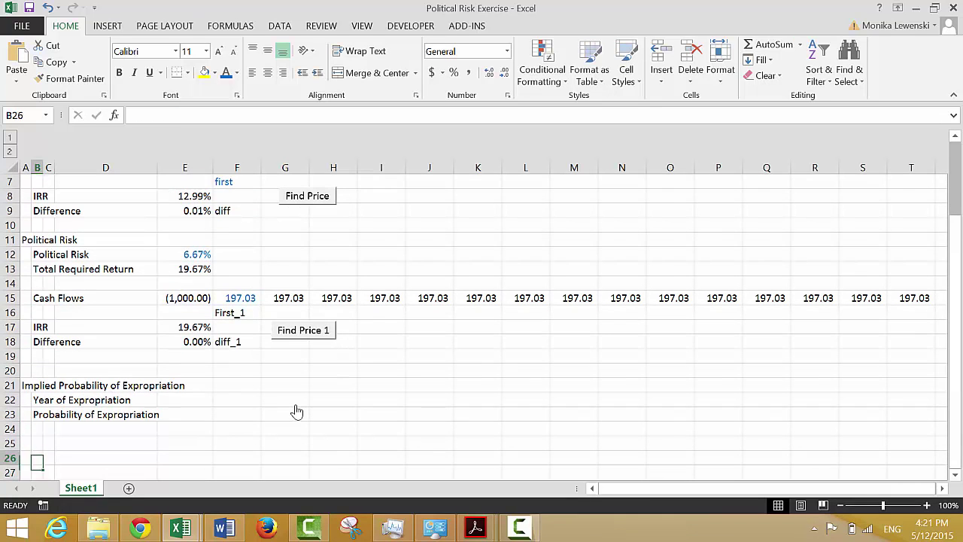
{"action": "type", "text": "Lost"}
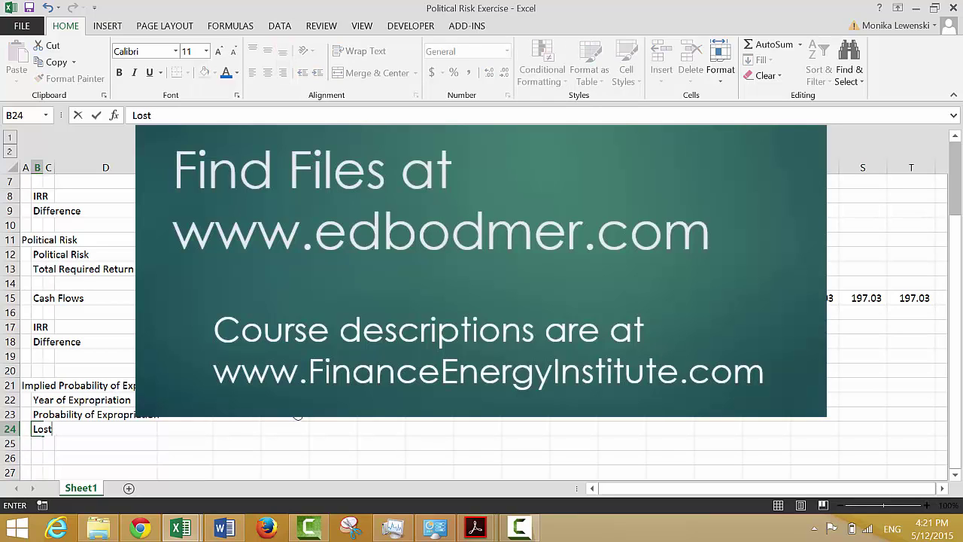
{"action": "key", "text": "BackSpace"}
{"action": "type", "text": "s Given Exprop"}
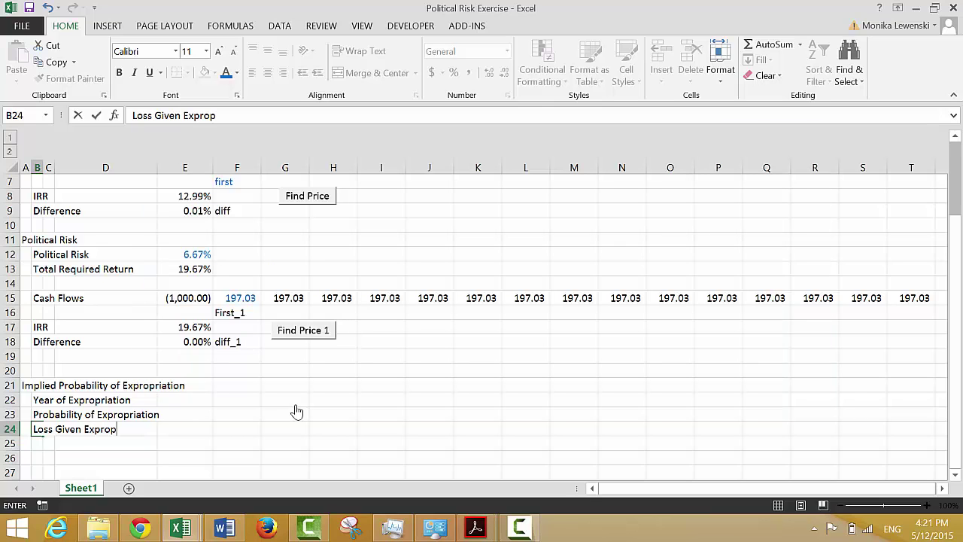
{"action": "type", "text": "riation"}
{"action": "key", "text": "Return"}
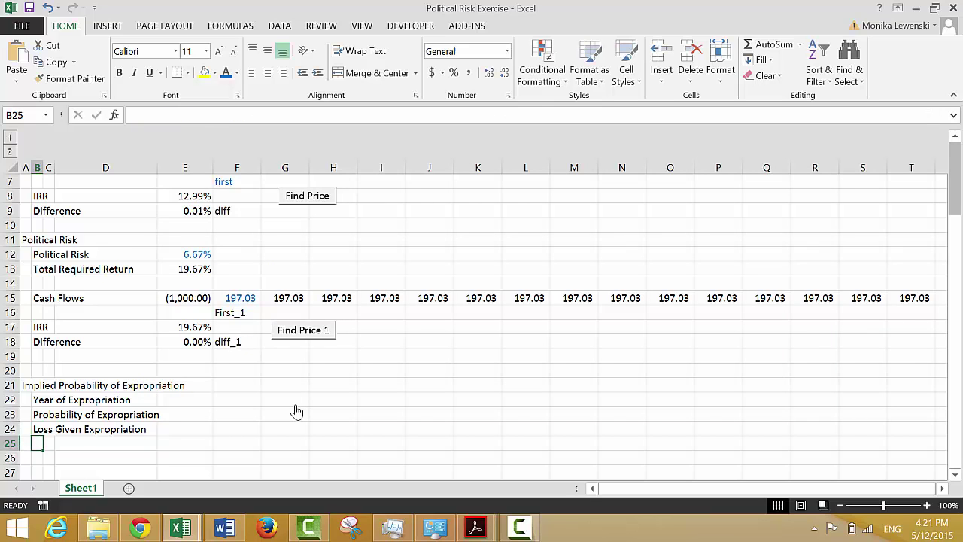
Widen column D to give the expropriation row labels more room
{"action": "key", "text": "Up"}
{"action": "key", "text": "Right"}
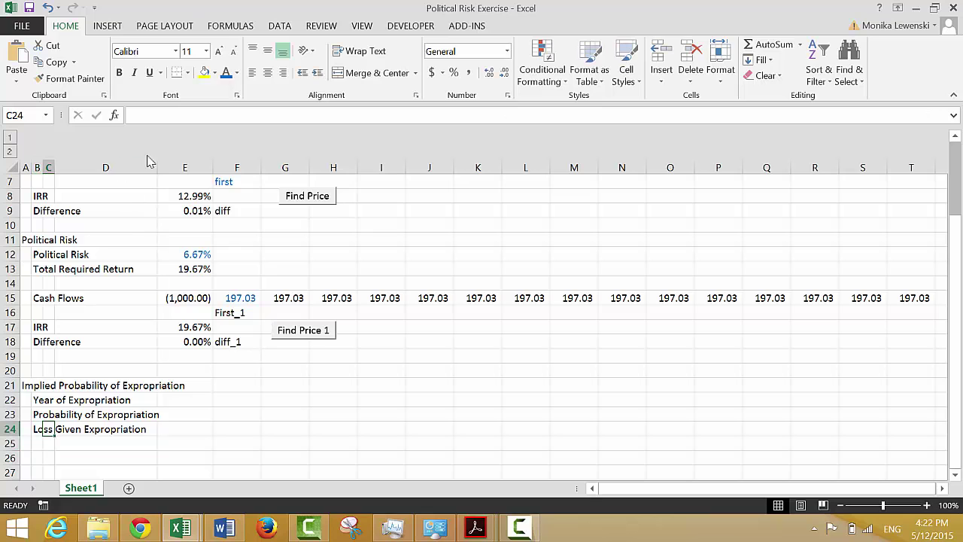
{"action": "left_click_drag", "start_coordinate": [158, 170], "coordinate": [208, 177]}
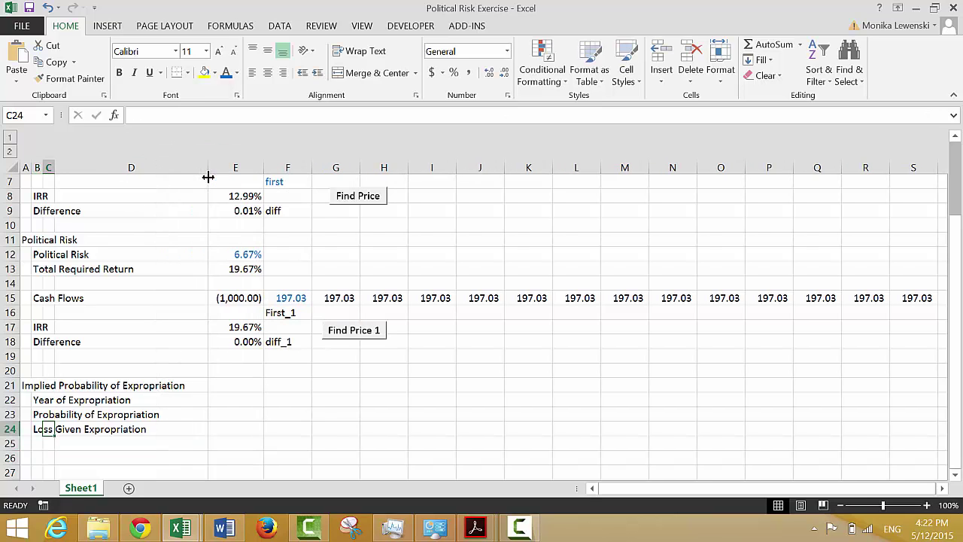
Set the Year of Expropriation in E22 to 5
{"action": "key", "text": "Up"}
{"action": "key", "text": "Up"}
{"action": "key", "text": "Right"}
{"action": "key", "text": "Right"}
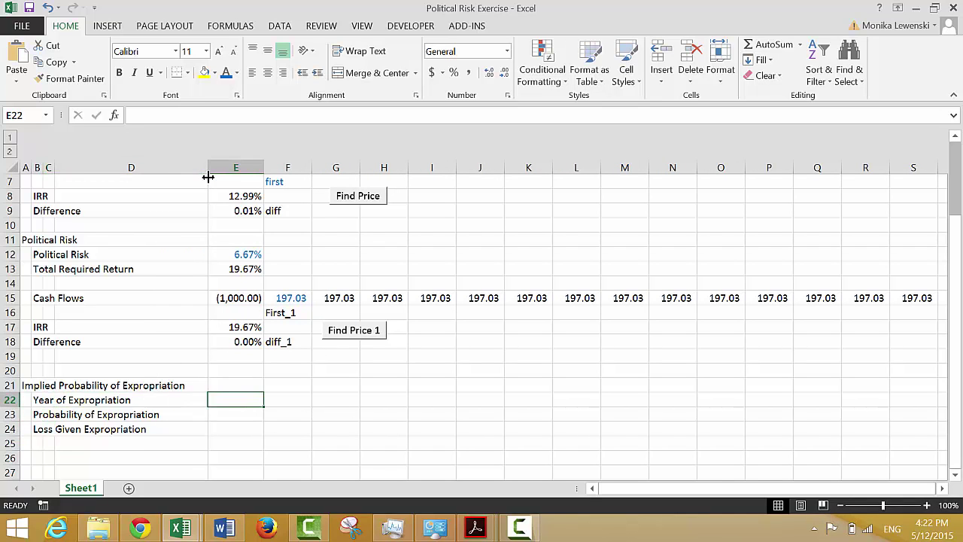
{"action": "type", "text": "5"}
{"action": "key", "text": "Return"}
Set the Probability of Expropriation in E23 to 50%
{"action": "key", "text": "Left"}
{"action": "key", "text": "Left"}
{"action": "key", "text": "Left"}
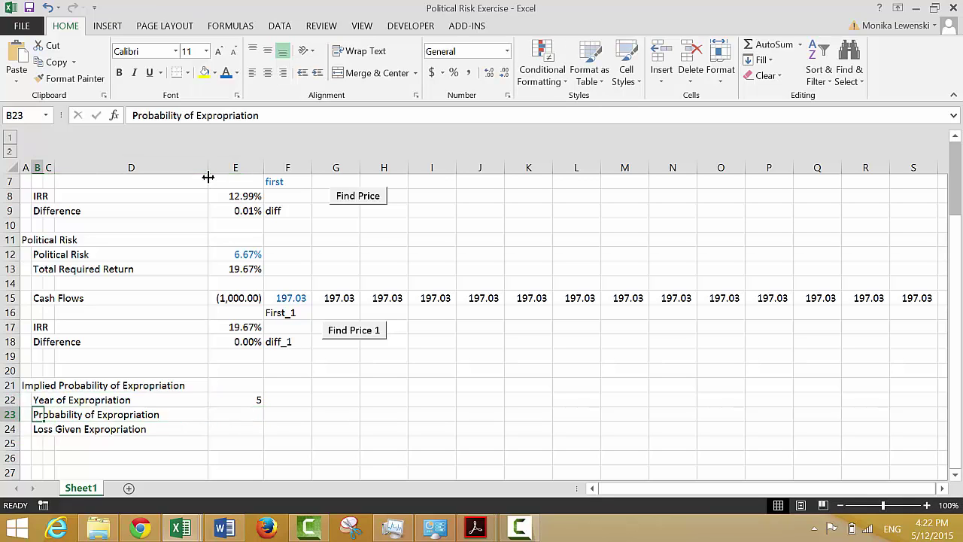
{"action": "key", "text": "Right"}
{"action": "key", "text": "Right"}
{"action": "key", "text": "Right"}
{"action": "type", "text": "50%"}
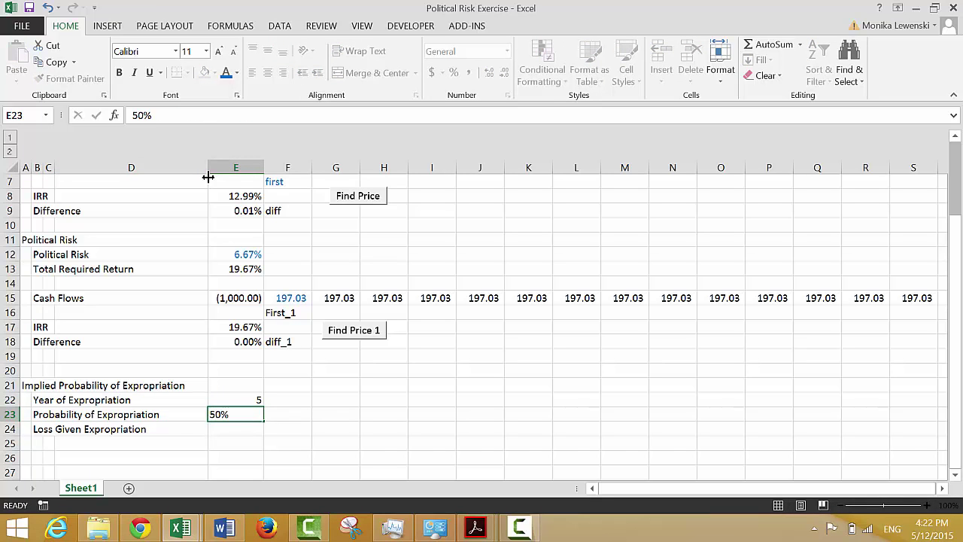
{"action": "key", "text": "Return"}
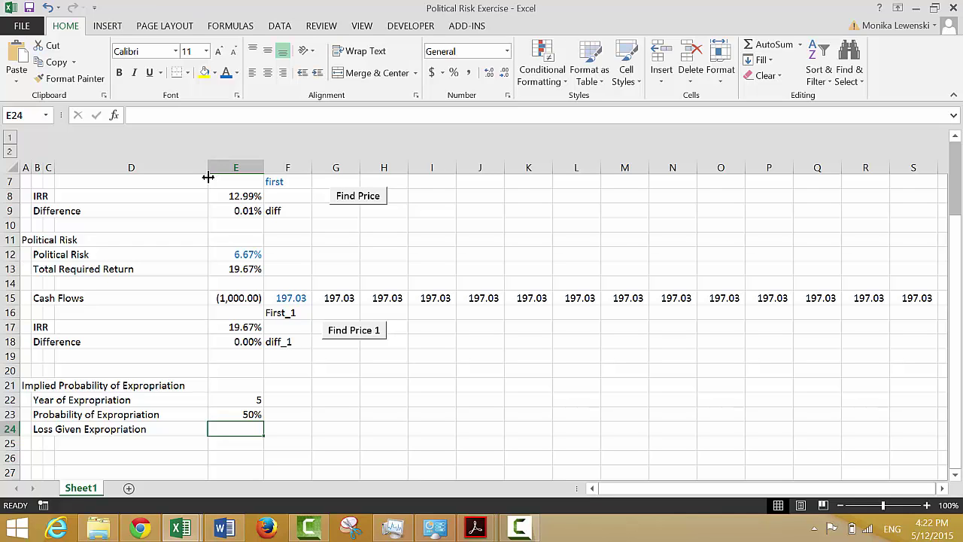
Set the Loss Given Expropriation in E24 to 60%
{"action": "type", "text": "60^"}
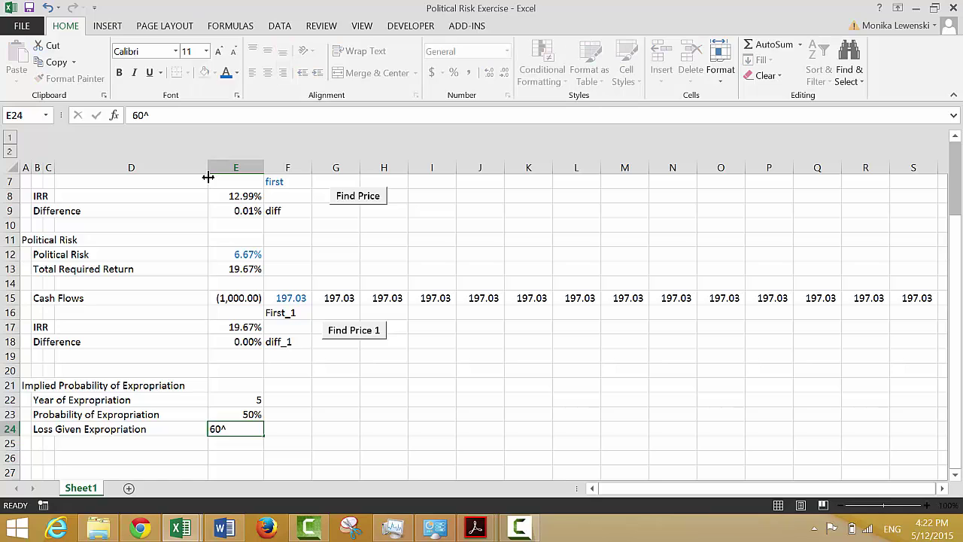
{"action": "key", "text": "Return"}
{"action": "key", "text": "Up"}
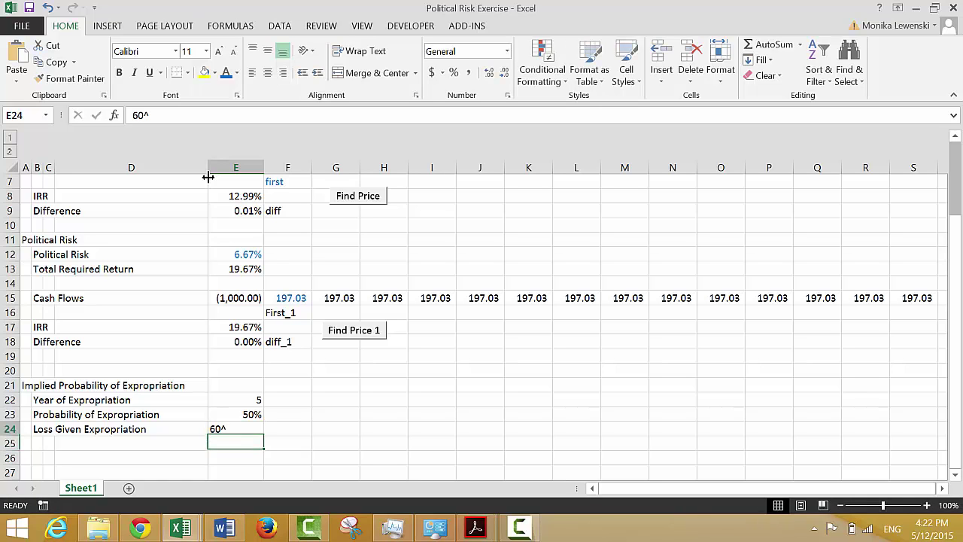
{"action": "type", "text": "60%"}
{"action": "key", "text": "Return"}
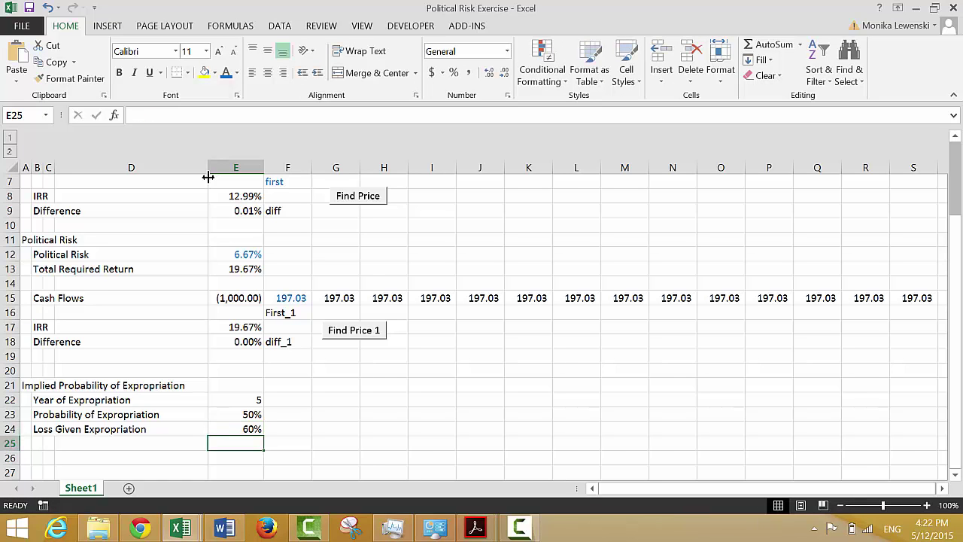
Enter the row label Switch in cell B26, leaving a blank row below the expropriation inputs
{"action": "key", "text": "Up"}
{"action": "key", "text": "Up"}
{"action": "key", "text": "Up"}
{"action": "key", "text": "Down"}
{"action": "key", "text": "Down"}
{"action": "key", "text": "Down"}
{"action": "key", "text": "Down"}
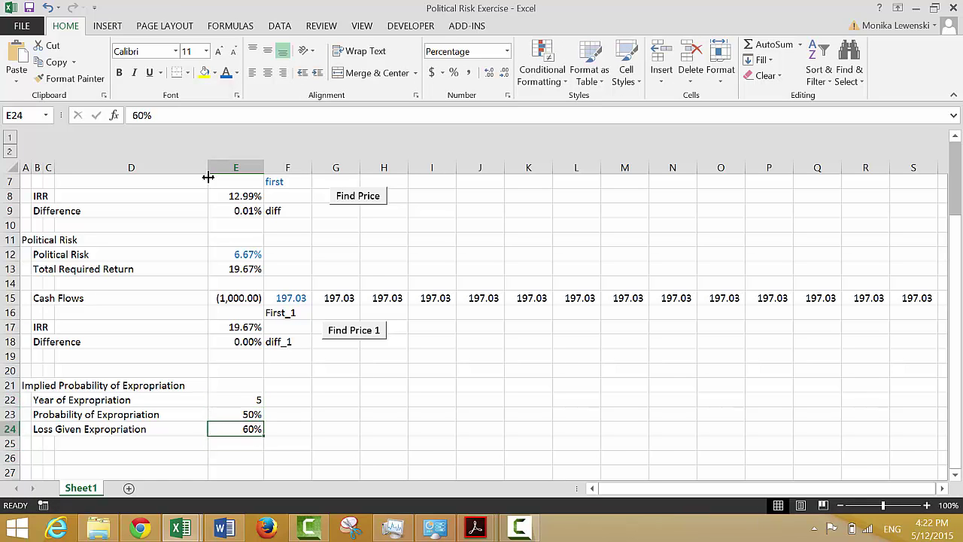
{"action": "key", "text": "Left"}
{"action": "key", "text": "Left"}
{"action": "key", "text": "Left"}
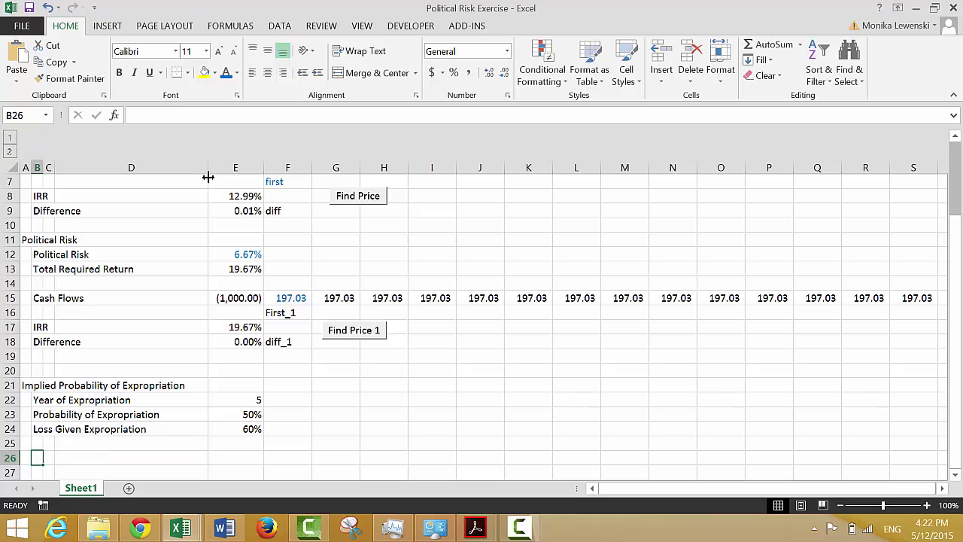
{"action": "type", "text": "Swith"}
{"action": "key", "text": "Return"}
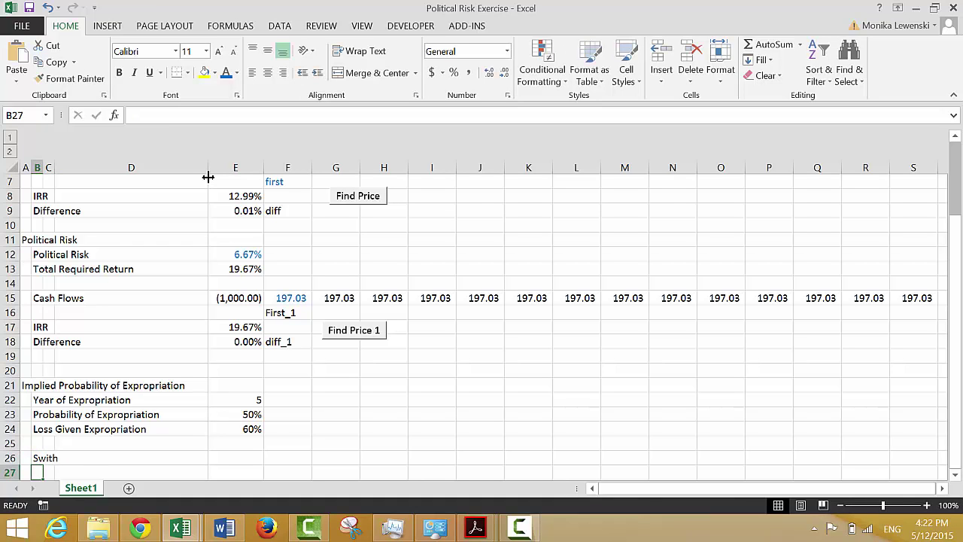
{"action": "key", "text": "Up"}
{"action": "type", "text": "Switch"}
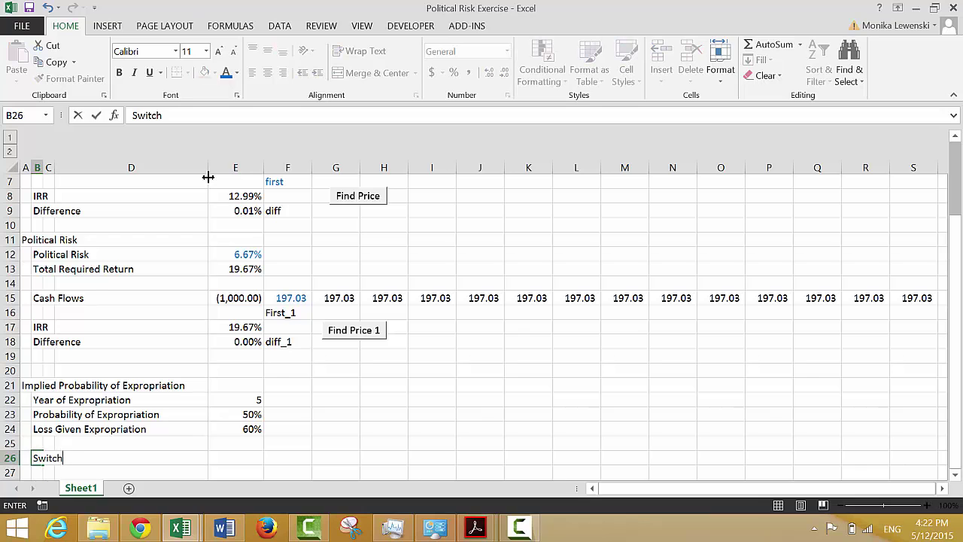
{"action": "key", "text": "Return"}
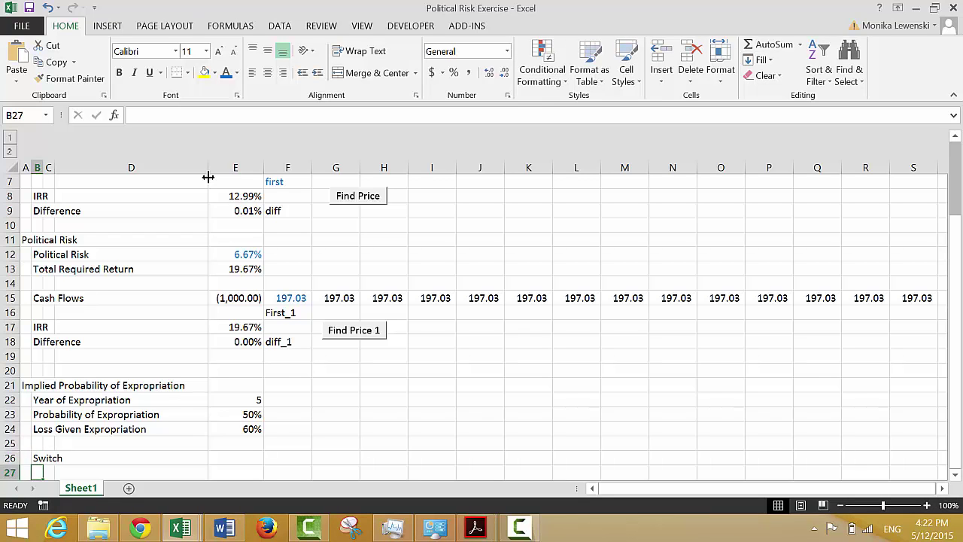
Enter the switch formula =F5>=$E$22 in F26 to compare the period number with the Year of Expropriation
{"action": "key", "text": "Up"}
{"action": "key", "text": "Right"}
{"action": "key", "text": "Right"}
{"action": "key", "text": "Right"}
{"action": "key", "text": "Right"}
{"action": "type", "text": "="}
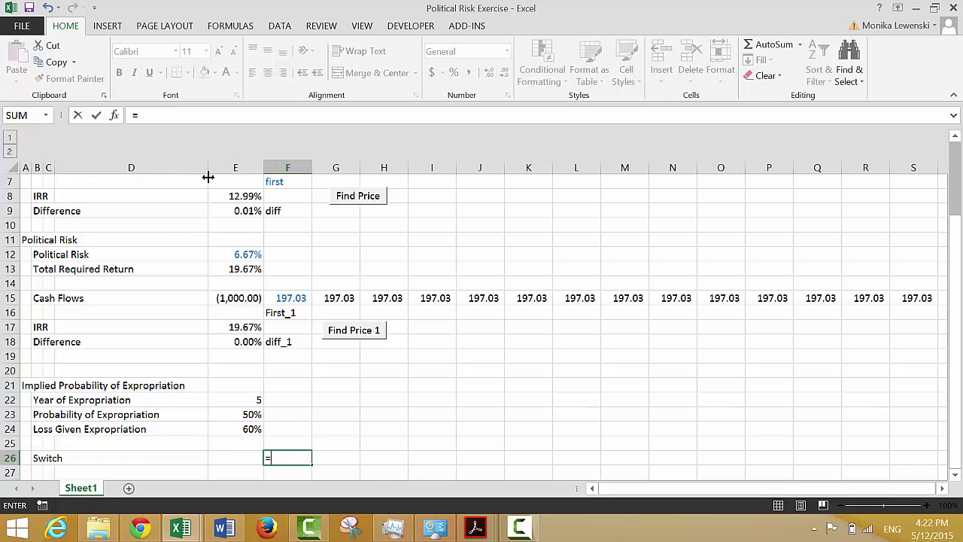
{"action": "key", "text": "Up"}
{"action": "key", "text": "Up"}
{"action": "key", "text": "Up"}
{"action": "key", "text": "Up"}
{"action": "key", "text": "Up"}
{"action": "key", "text": "Up"}
{"action": "key", "text": "Up"}
{"action": "key", "text": "Up"}
{"action": "key", "text": "Up"}
{"action": "key", "text": "Up"}
{"action": "key", "text": "Up"}
{"action": "key", "text": "Up"}
{"action": "key", "text": "Up"}
{"action": "key", "text": "Up"}
{"action": "key", "text": "Up"}
{"action": "key", "text": "Up"}
{"action": "key", "text": "Up"}
{"action": "key", "text": "Up"}
{"action": "key", "text": "Up"}
{"action": "key", "text": "Up"}
{"action": "key", "text": "Up"}
{"action": "key", "text": "Up"}
{"action": "key", "text": "Up"}
{"action": "key", "text": "Up"}
{"action": "key", "text": "Up"}
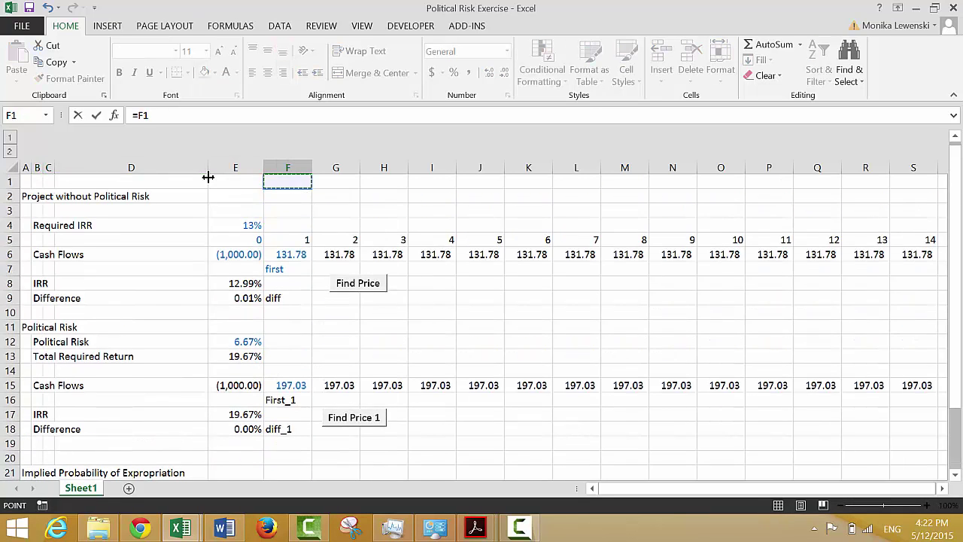
{"action": "key", "text": "Down"}
{"action": "key", "text": "Down"}
{"action": "key", "text": "Down"}
{"action": "key", "text": "Down"}
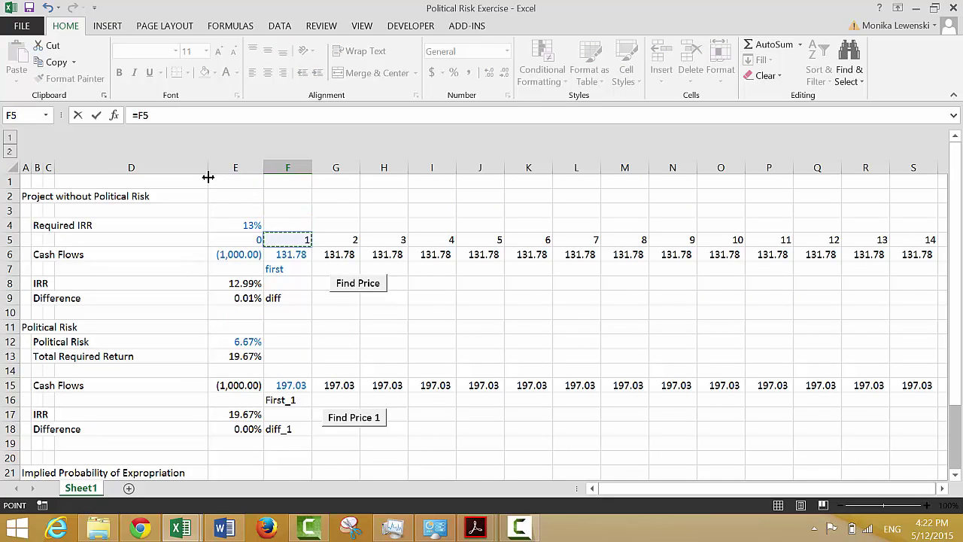
{"action": "type", "text": ">="}
{"action": "key", "text": "Left"}
{"action": "key", "text": "Left"}
{"action": "key", "text": "Up"}
{"action": "key", "text": "Up"}
{"action": "key", "text": "Up"}
{"action": "key", "text": "Up"}
{"action": "key", "text": "Right"}
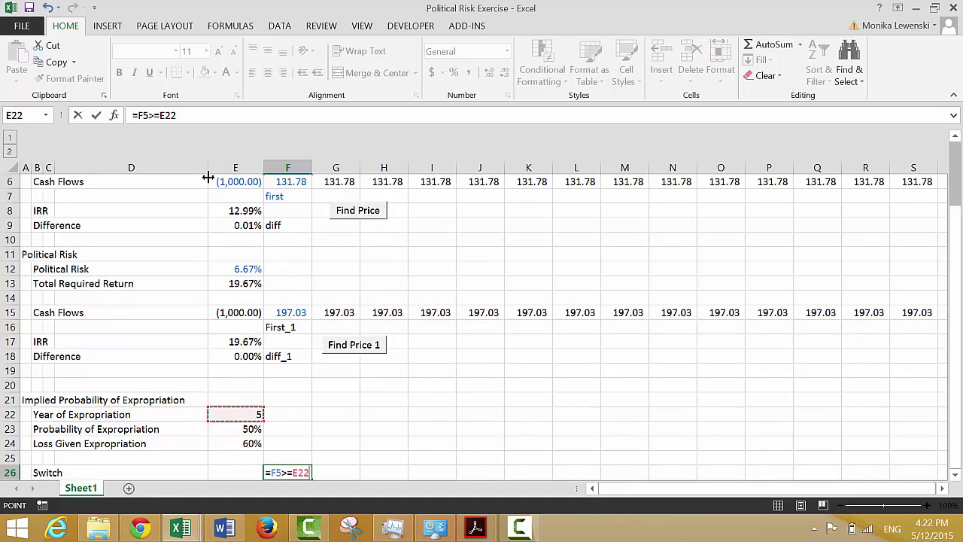
{"action": "key", "text": "F4"}
{"action": "key", "text": "F4"}
{"action": "key", "text": "F4"}
{"action": "key", "text": "F4"}
{"action": "key", "text": "F4"}
{"action": "key", "text": "Return"}
{"action": "key", "text": "Up"}
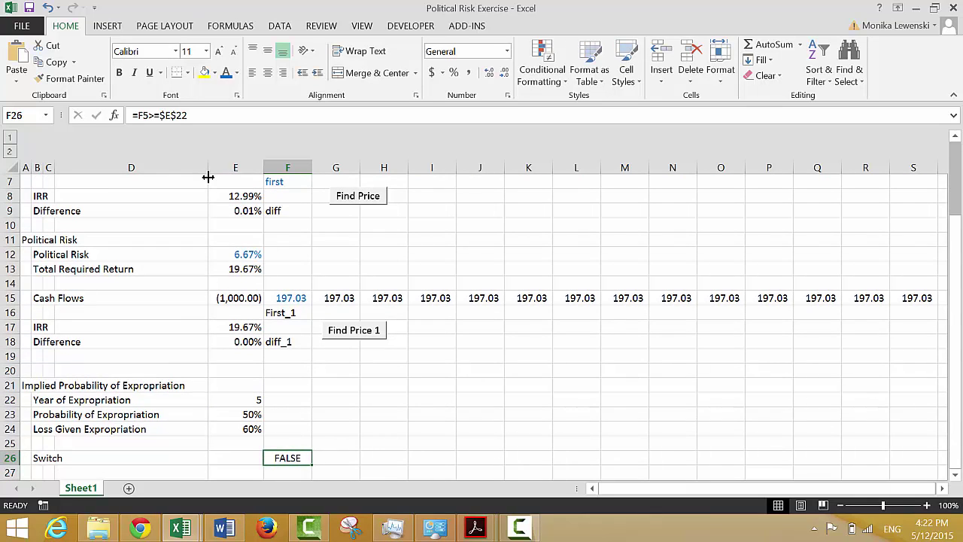
Copy the Switch formula from F26 across row 26 to column AN and check the early periods
{"action": "key", "text": "ctrl+shift+Right"}
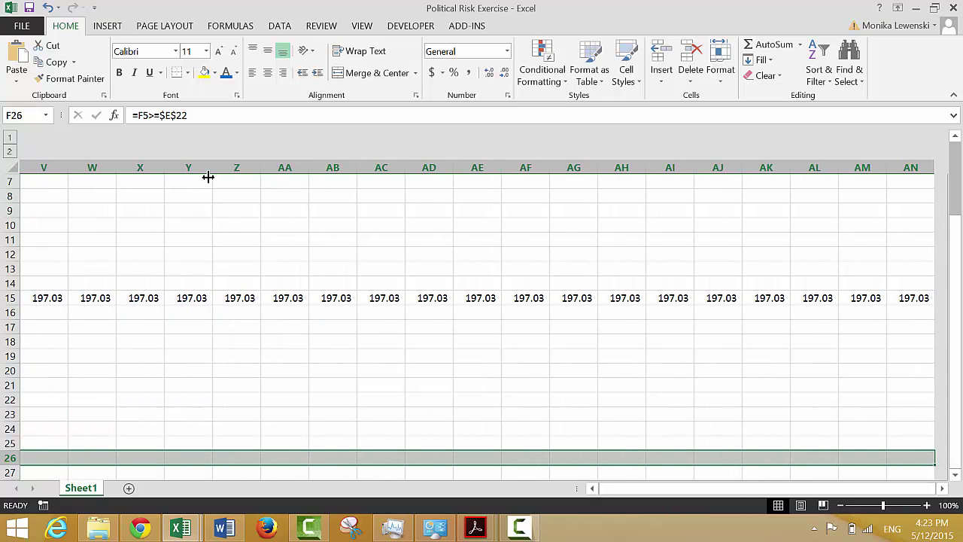
{"action": "key", "text": "ctrl+r"}
{"action": "key", "text": "ctrl+shift+Left"}
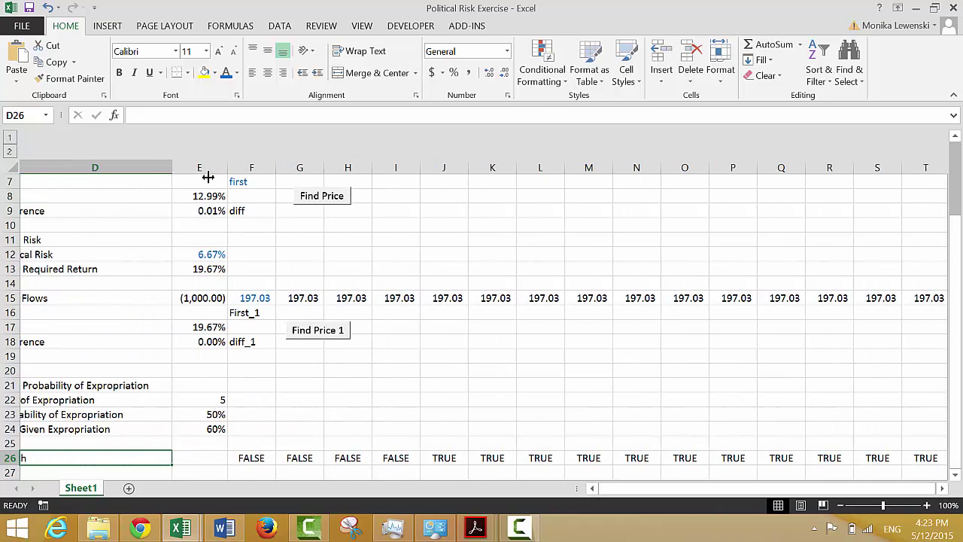
{"action": "key", "text": "Right"}
{"action": "key", "text": "Right"}
{"action": "key", "text": "Right"}
{"action": "key", "text": "Right"}
{"action": "key", "text": "Right"}
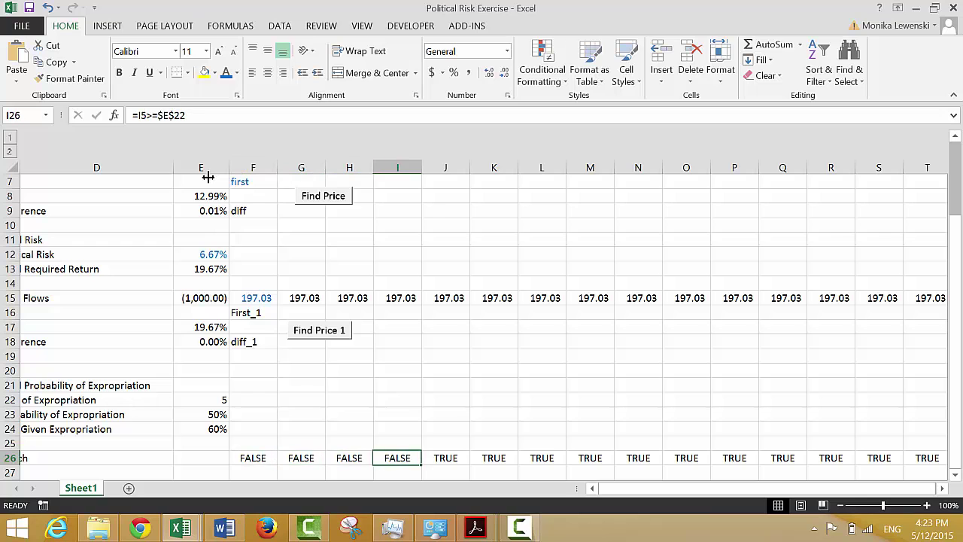
Enter the row label Loss in cell B27 beneath Switch
{"action": "key", "text": "Down"}
{"action": "key", "text": "Left"}
{"action": "key", "text": "Left"}
{"action": "key", "text": "Left"}
{"action": "key", "text": "Left"}
{"action": "key", "text": "Left"}
{"action": "key", "text": "Left"}
{"action": "key", "text": "Left"}
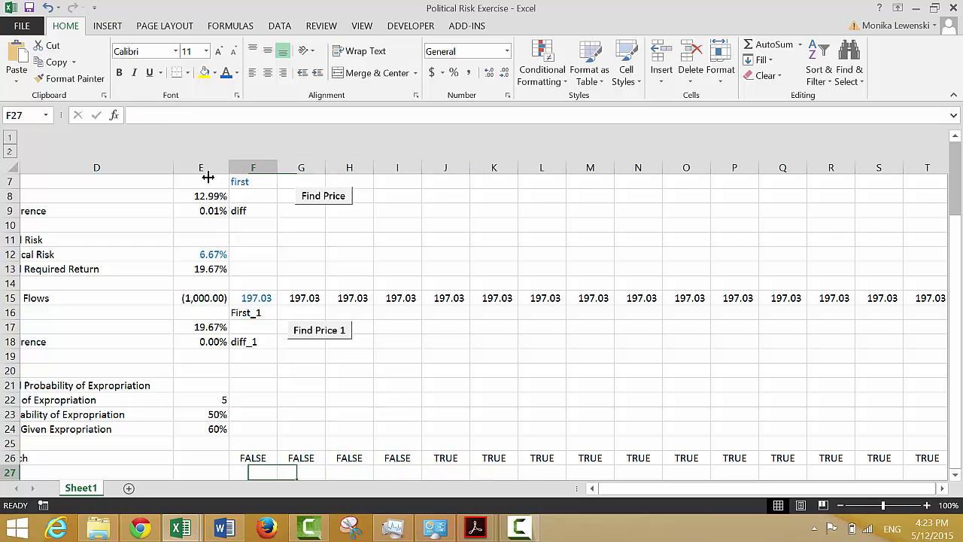
{"action": "key", "text": "Left"}
{"action": "key", "text": "Left"}
{"action": "key", "text": "Left"}
{"action": "key", "text": "Down"}
{"action": "key", "text": "Up"}
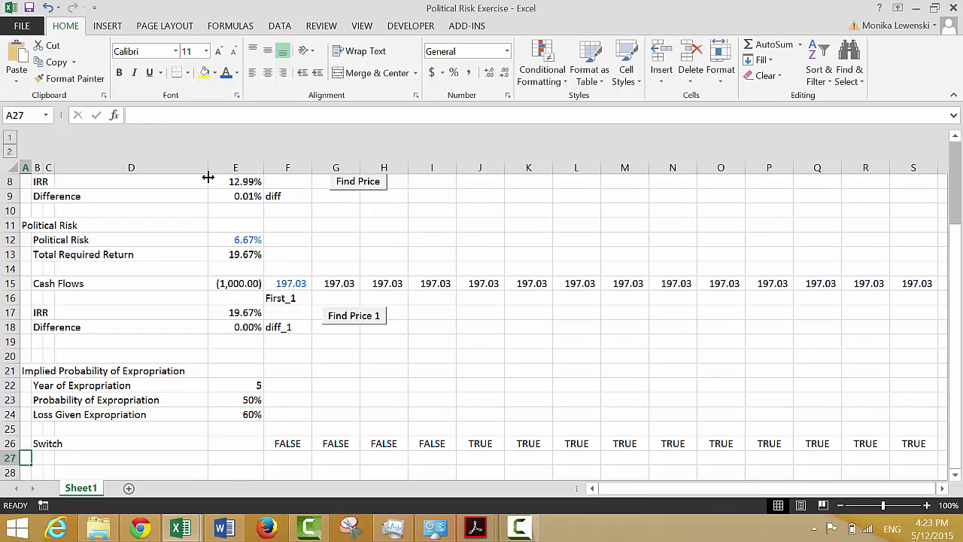
{"action": "key", "text": "Right"}
{"action": "type", "text": "Loss"}
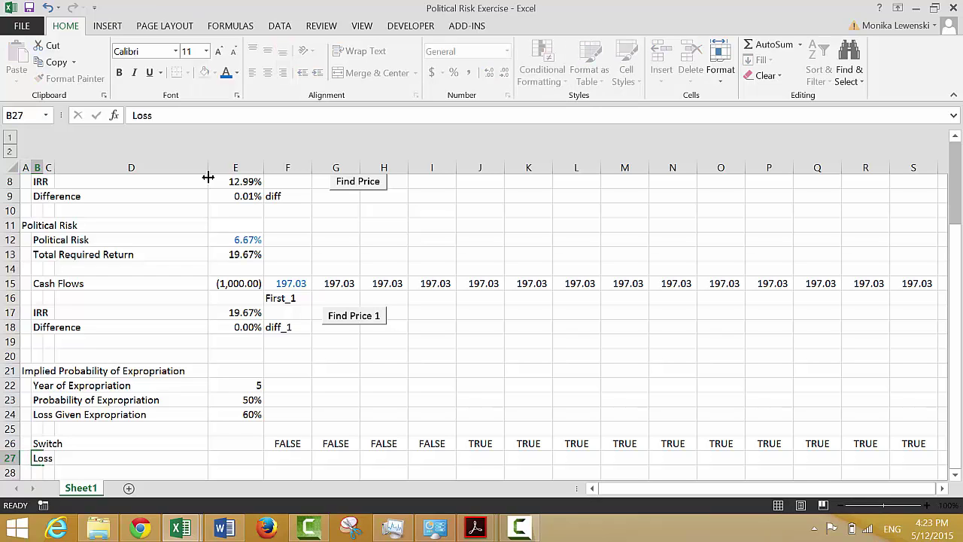
{"action": "key", "text": "Return"}
Enter the formula =$E$23*$E$24 in F27 to multiply Probability of Expropriation by Loss Given Expropriation
{"action": "key", "text": "Up"}
{"action": "key", "text": "Right"}
{"action": "key", "text": "Right"}
{"action": "key", "text": "Right"}
{"action": "key", "text": "Right"}
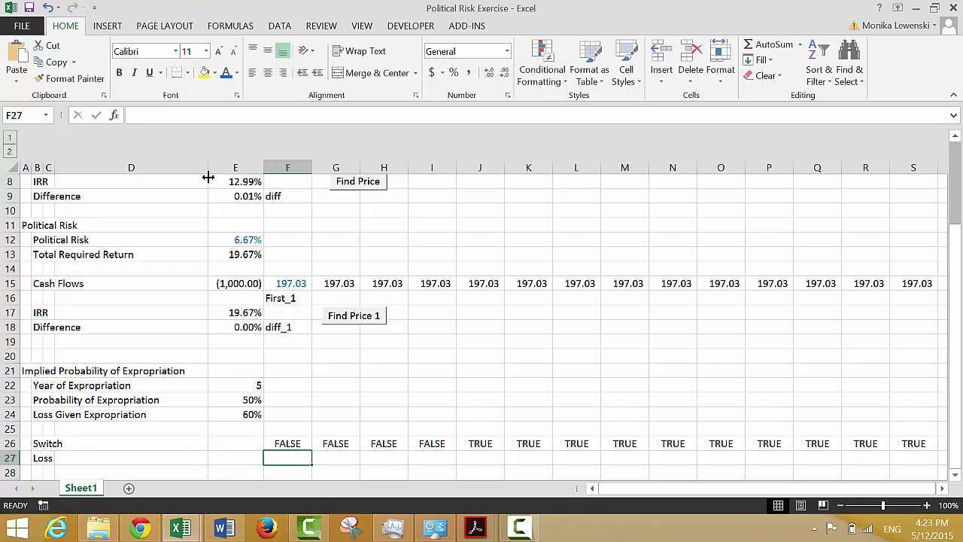
{"action": "type", "text": "="}
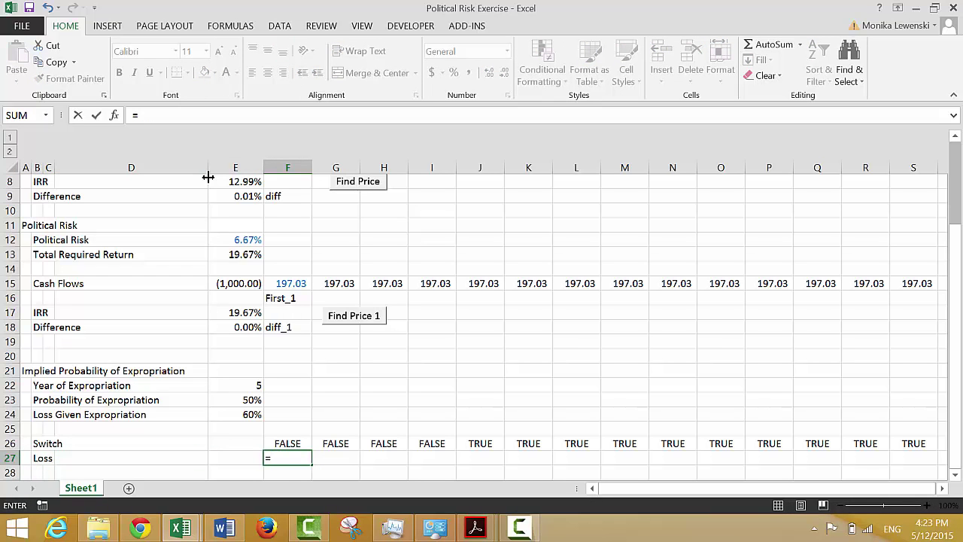
{"action": "key", "text": "Up"}
{"action": "key", "text": "Up"}
{"action": "key", "text": "Up"}
{"action": "key", "text": "Up"}
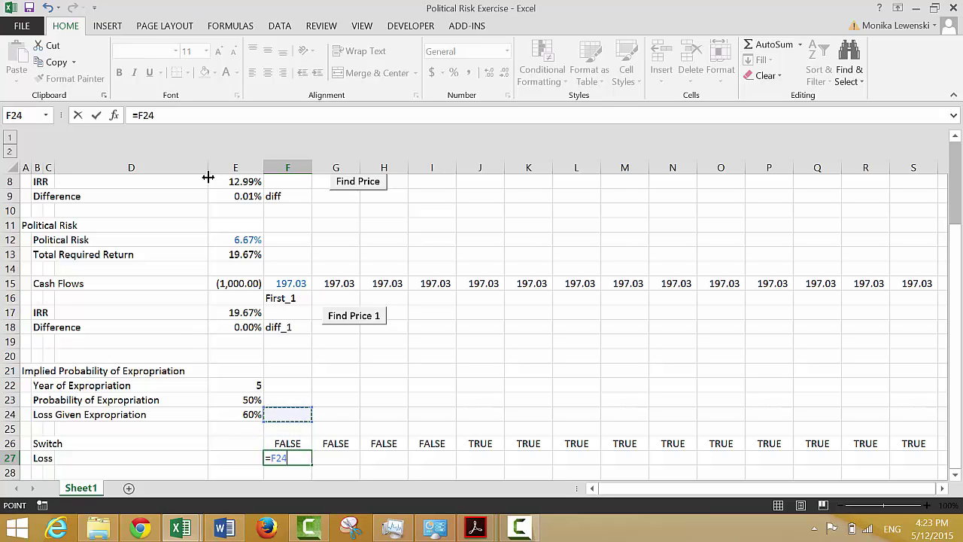
{"action": "key", "text": "Left"}
{"action": "key", "text": "F4"}
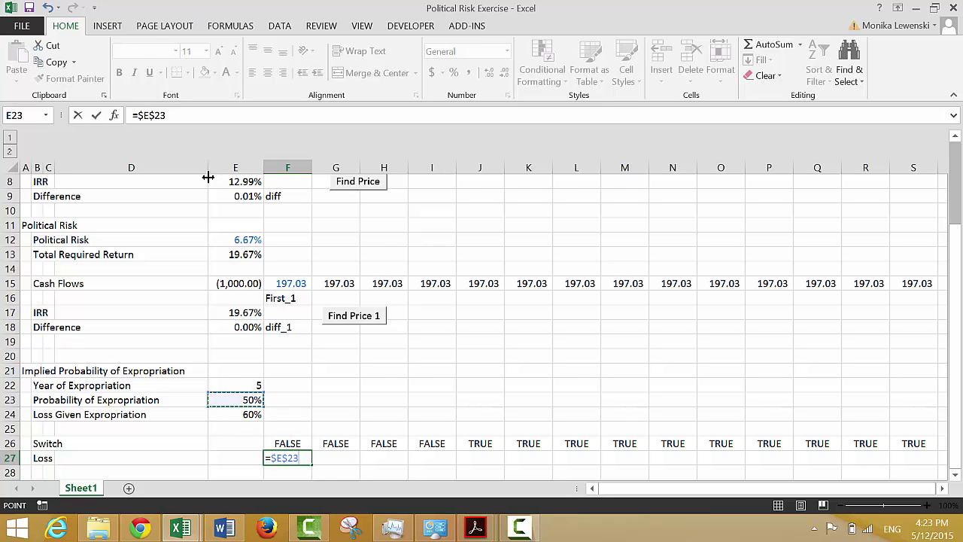
{"action": "type", "text": "*("}
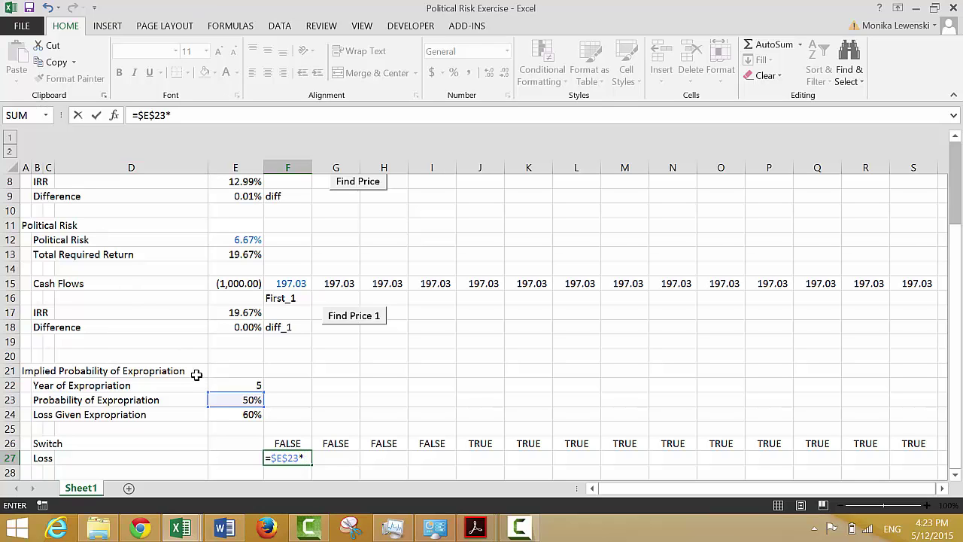
{"action": "left_click", "coordinate": [217, 416]}
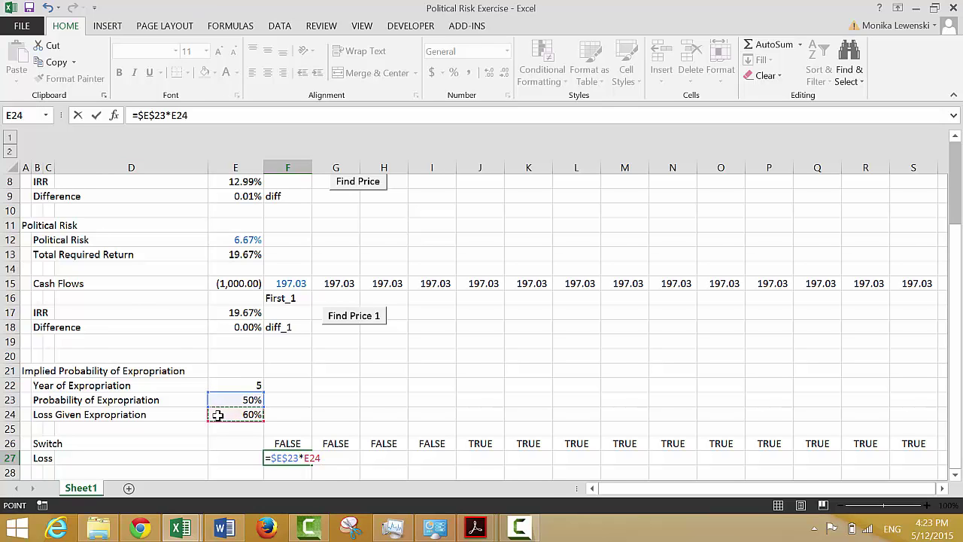
{"action": "key", "text": "F4"}
{"action": "key", "text": "ctrl+Return"}
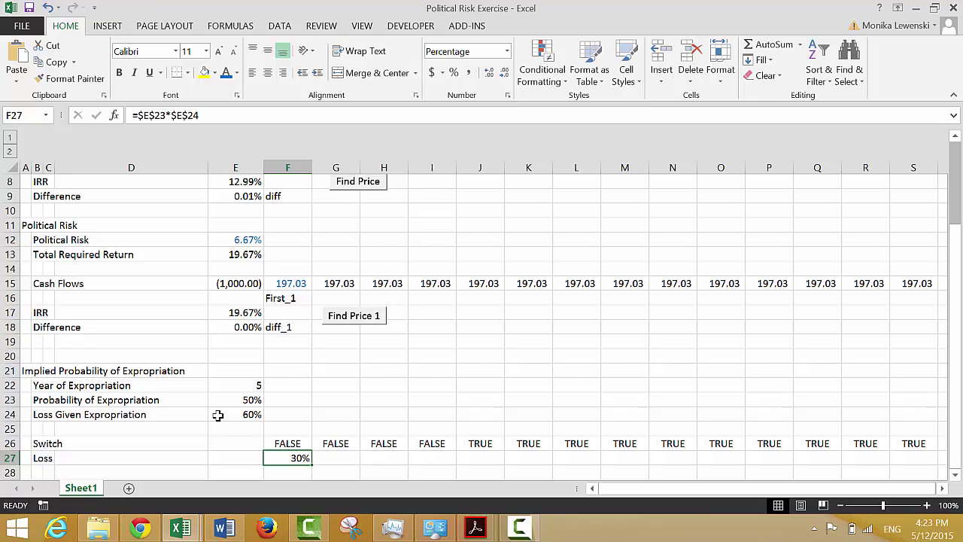
Extend the Loss formula in F27 to =$E$23*$E$24*F26 so it also multiplies by the switch
{"action": "key", "text": "F2"}
{"action": "type", "text": "*"}
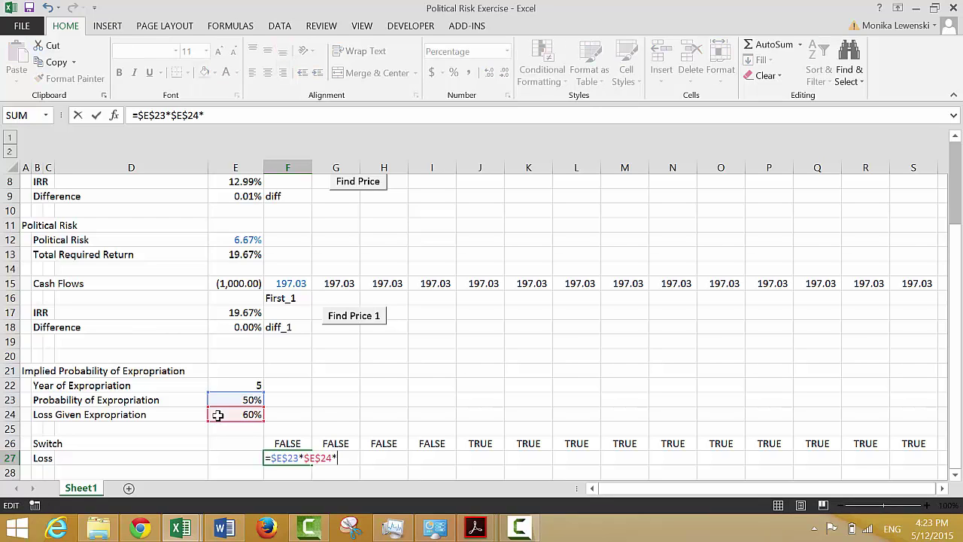
{"action": "left_click", "coordinate": [281, 444]}
{"action": "key", "text": "ctrl+Return"}
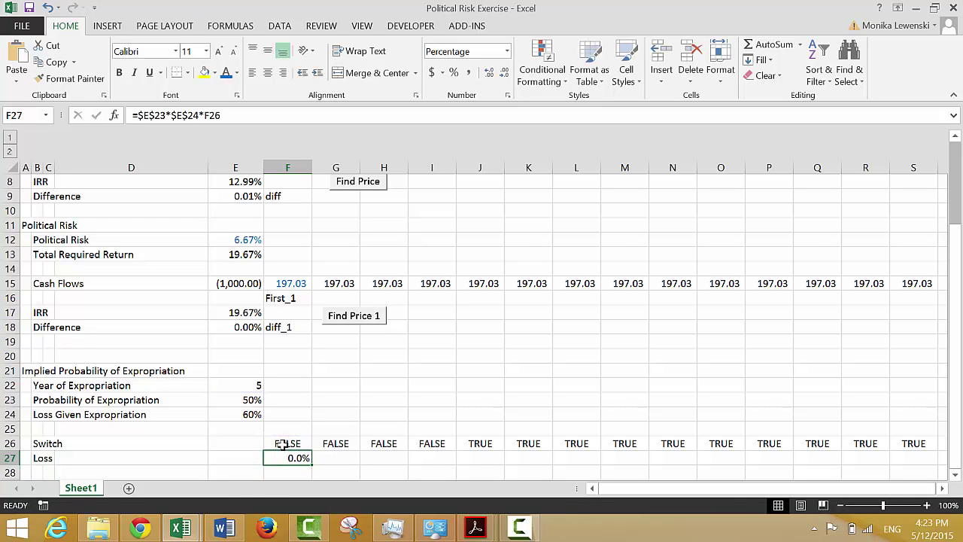
Copy the Loss formula from F27 across row 27 to column AN
{"action": "key", "text": "ctrl+shift+Right"}
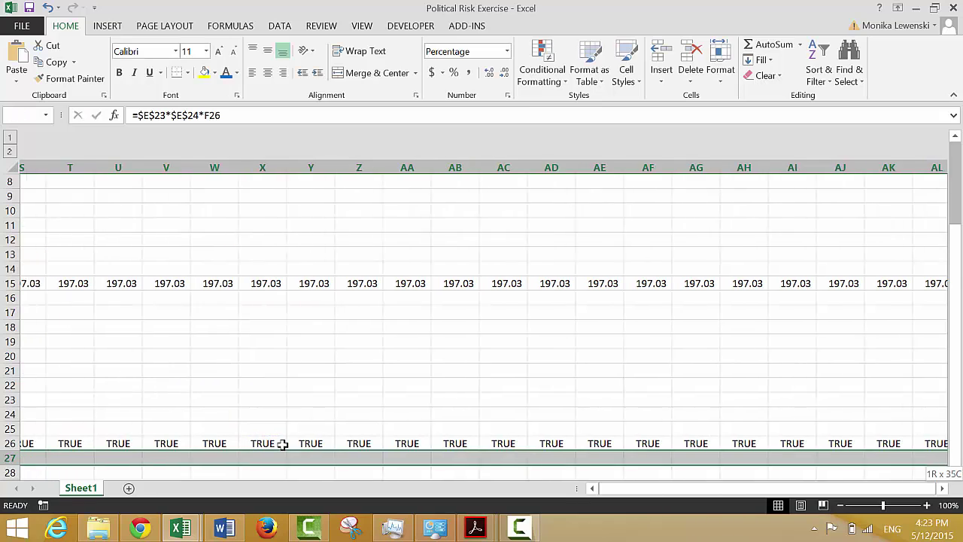
{"action": "key", "text": "ctrl+r"}
{"action": "key", "text": "Left"}
{"action": "key", "text": "Left"}
{"action": "key", "text": "Left"}
{"action": "key", "text": "Left"}
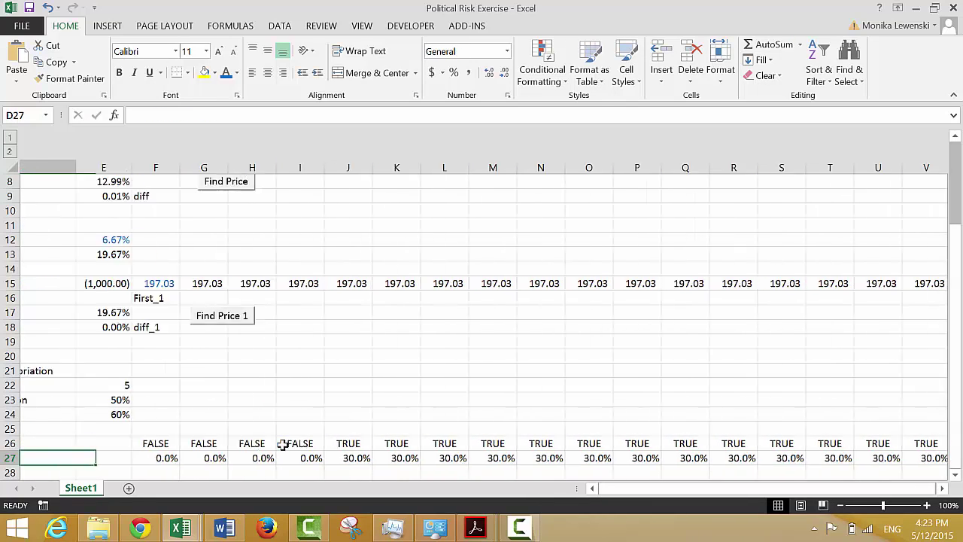
Enter the row label Net Proceeds in B29, leaving a blank row below Loss
{"action": "key", "text": "Down"}
{"action": "key", "text": "Down"}
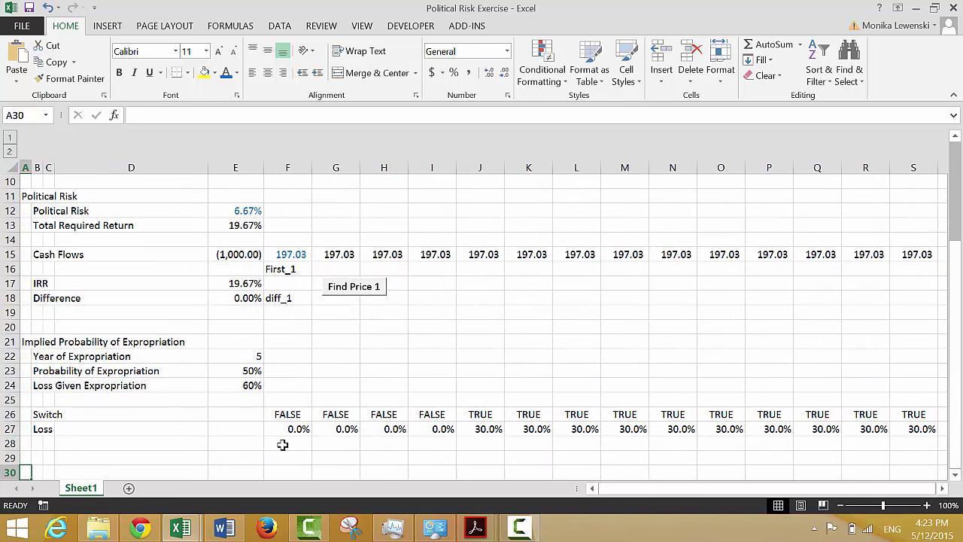
{"action": "key", "text": "Left"}
{"action": "key", "text": "Right"}
{"action": "type", "text": "NE"}
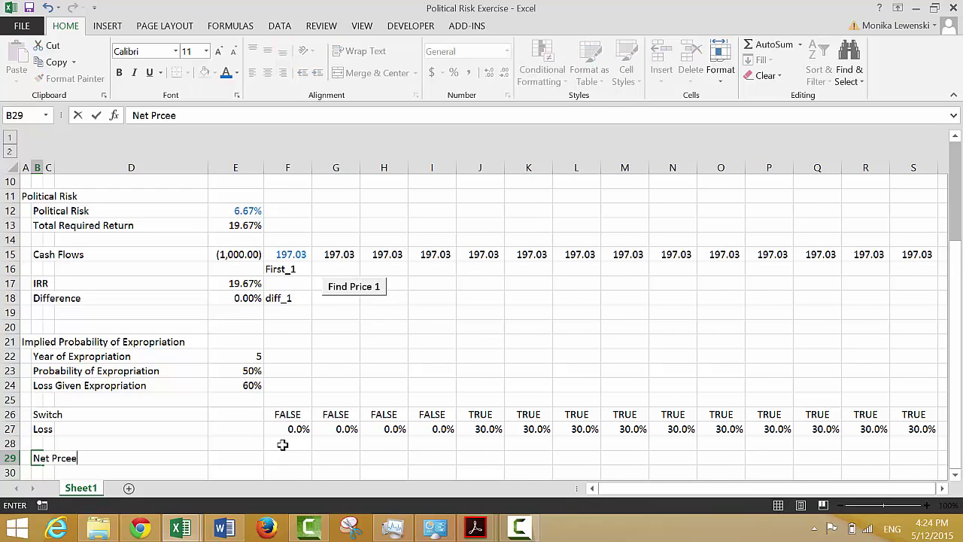
{"action": "key", "text": "BackSpace"}
{"action": "key", "text": "BackSpace"}
{"action": "type", "text": "ees"}
{"action": "key", "text": "BackSpace"}
{"action": "type", "text": "ds"}
{"action": "key", "text": "Return"}
{"action": "key", "text": "Up"}
{"action": "key", "text": "Right"}
{"action": "key", "text": "Right"}
{"action": "key", "text": "Right"}
{"action": "key", "text": "Right"}
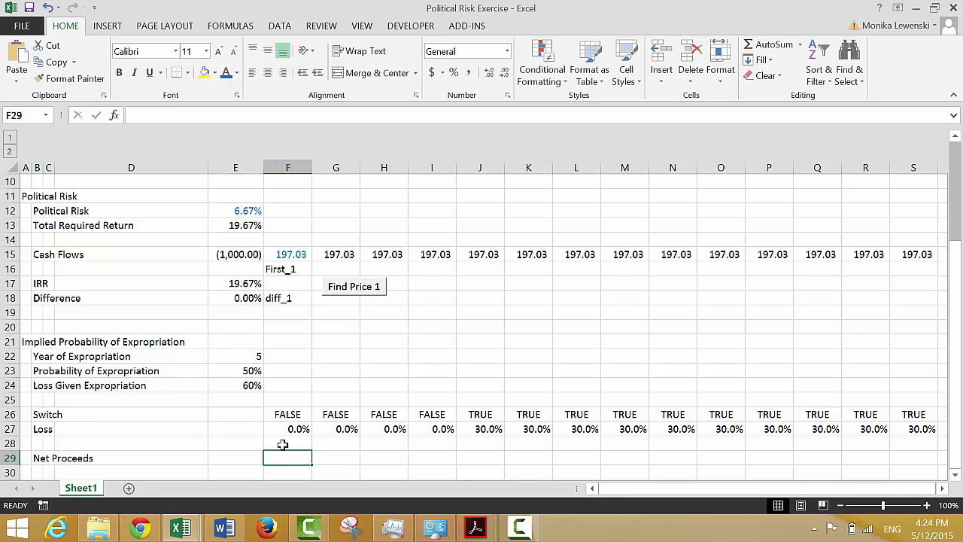
{"action": "type", "text": "="}
{"action": "key", "text": "Up"}
{"action": "key", "text": "Up"}
{"action": "key", "text": "Up"}
{"action": "key", "text": "Up"}
{"action": "key", "text": "Up"}
{"action": "key", "text": "Up"}
{"action": "key", "text": "Up"}
{"action": "key", "text": "Up"}
{"action": "key", "text": "Up"}
{"action": "key", "text": "Up"}
{"action": "key", "text": "Up"}
{"action": "key", "text": "Up"}
{"action": "key", "text": "Up"}
{"action": "key", "text": "Up"}
{"action": "key", "text": "Up"}
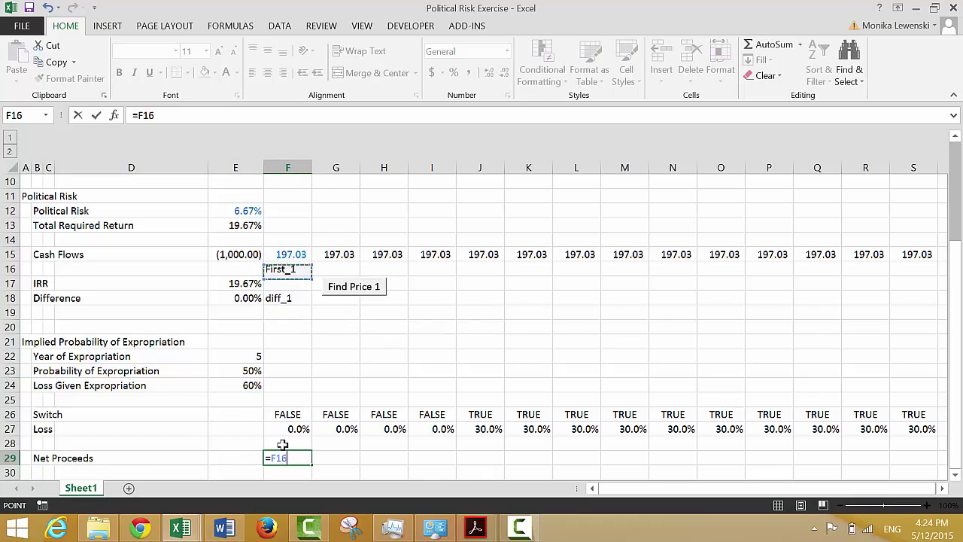
{"action": "key", "text": "Down"}
{"action": "type", "text": "*"}
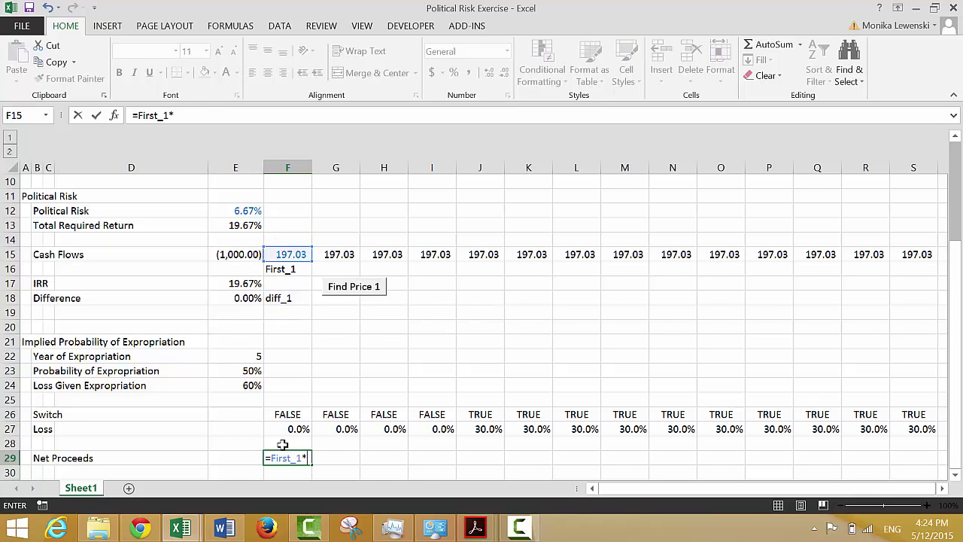
{"action": "key", "text": "Escape"}
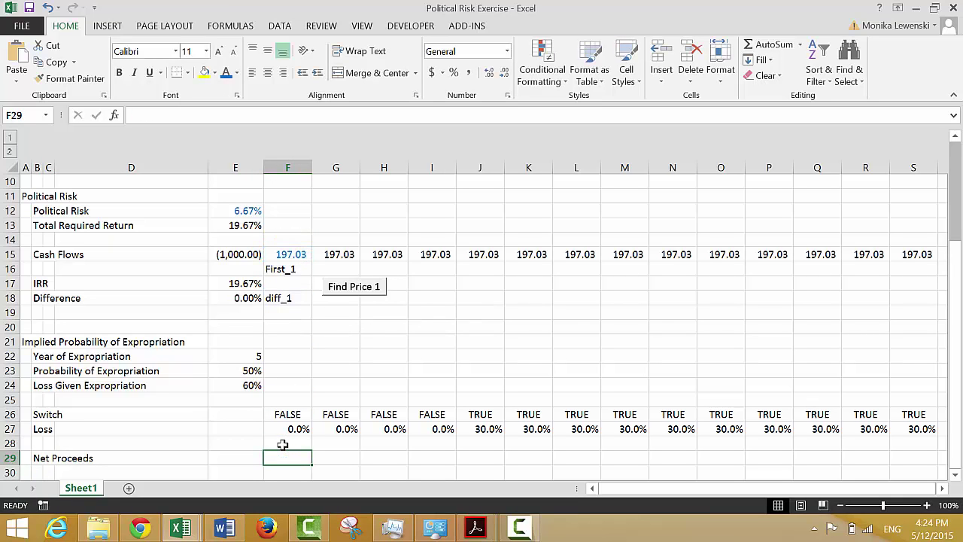
{"action": "type", "text": "="}
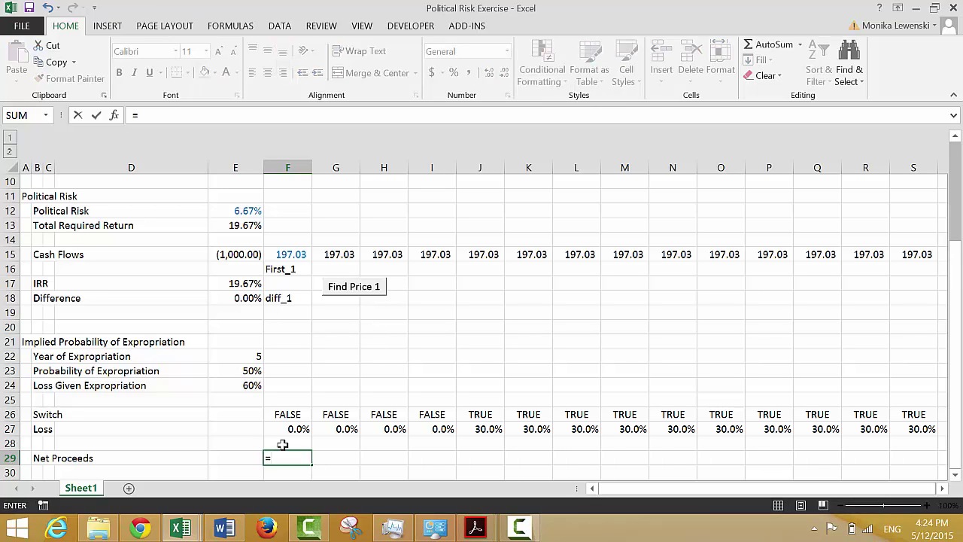
{"action": "key", "text": "Escape"}
Enter the Net Proceeds formula =G15*(1-G27) in G29 to reduce the period's cash flow by the loss
{"action": "key", "text": "Right"}
{"action": "type", "text": "="}
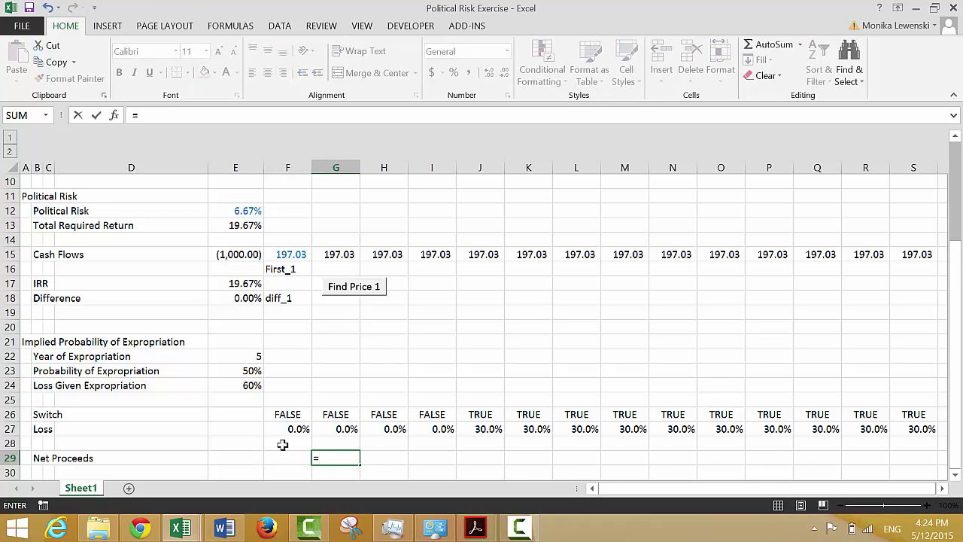
{"action": "key", "text": "Up"}
{"action": "key", "text": "Up"}
{"action": "key", "text": "Up"}
{"action": "key", "text": "Up"}
{"action": "key", "text": "Up"}
{"action": "key", "text": "Up"}
{"action": "key", "text": "Up"}
{"action": "key", "text": "Up"}
{"action": "key", "text": "Up"}
{"action": "key", "text": "Up"}
{"action": "key", "text": "Up"}
{"action": "key", "text": "Up"}
{"action": "key", "text": "Up"}
{"action": "key", "text": "Up"}
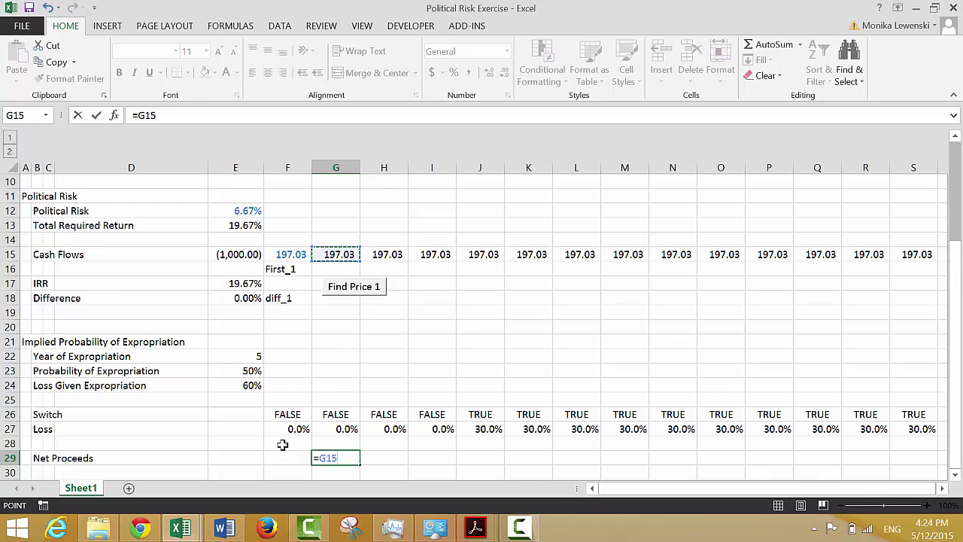
{"action": "type", "text": "*(1-"}
{"action": "key", "text": "Up"}
{"action": "key", "text": "Up"}
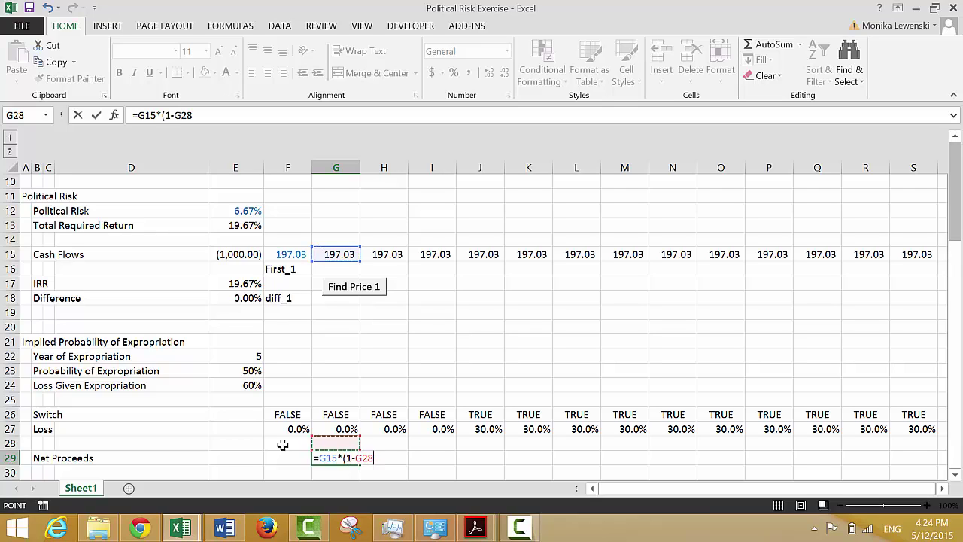
{"action": "type", "text": ")"}
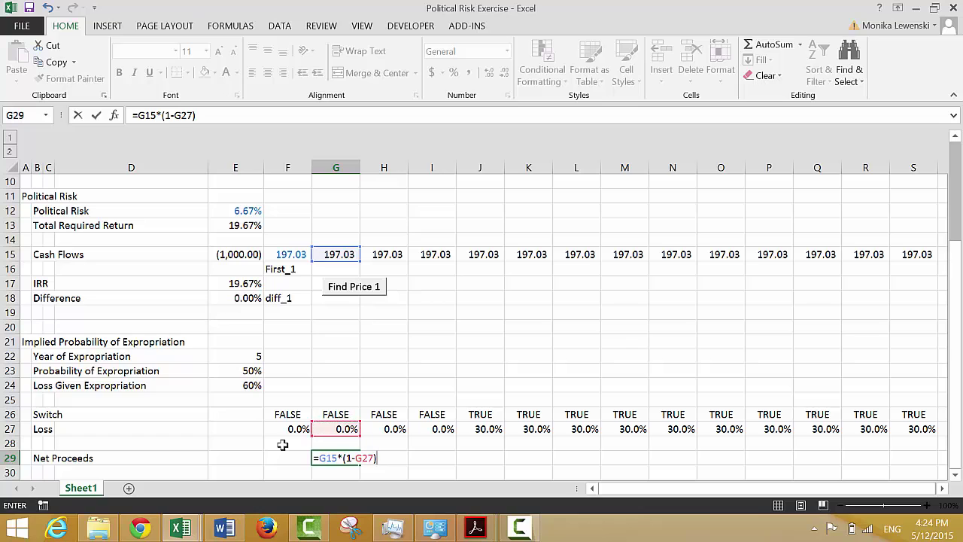
{"action": "key", "text": "ctrl+Return"}
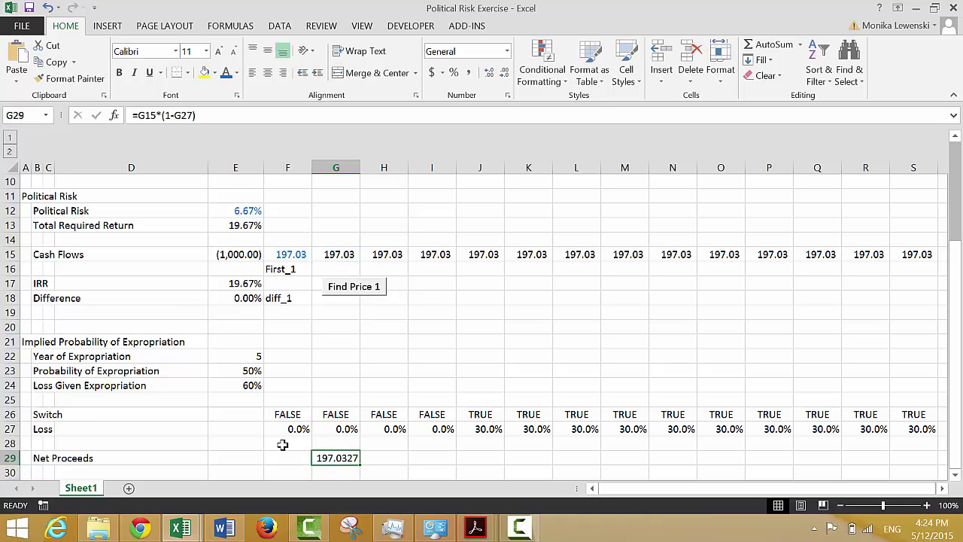
Apply the comma number style to G29 and copy the formatted formula to F29
{"action": "key", "text": "alt+h"}
{"action": "key", "text": "k"}
{"action": "key", "text": "ctrl+c"}
{"action": "key", "text": "Left"}
{"action": "key", "text": "ctrl+v"}
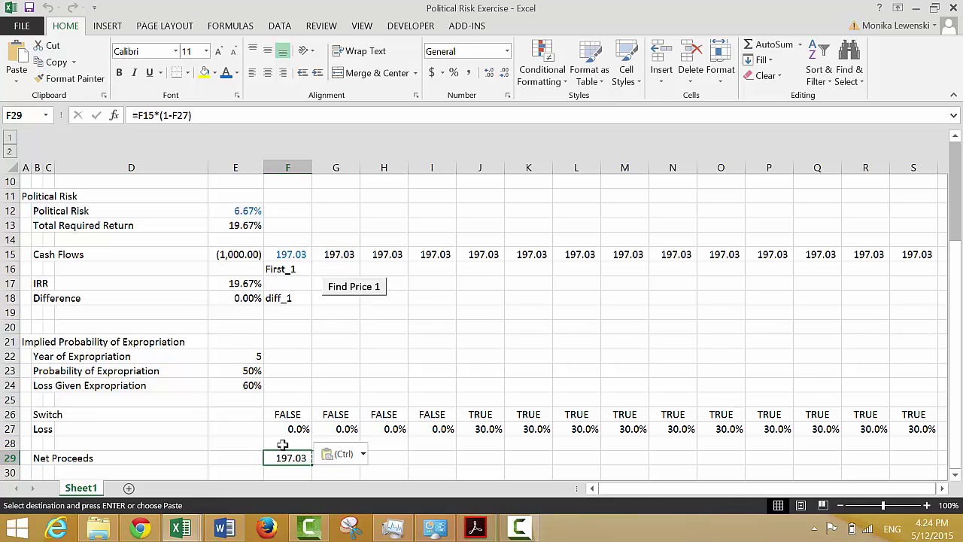
{"action": "key", "text": "Right"}
{"action": "key", "text": "Escape"}
Copy the Net Proceeds formula from G29 across row 29 to column AN and check the early periods
{"action": "key", "text": "shift+Right"}
{"action": "key", "text": "shift+Right"}
{"action": "key", "text": "shift+Right"}
{"action": "key", "text": "shift+Right"}
{"action": "key", "text": "shift+Right"}
{"action": "key", "text": "shift+Right"}
{"action": "key", "text": "shift+Right"}
{"action": "key", "text": "shift+Right"}
{"action": "key", "text": "shift+Right"}
{"action": "key", "text": "shift+Right"}
{"action": "key", "text": "shift+Right"}
{"action": "key", "text": "shift+Right"}
{"action": "key", "text": "shift+Right"}
{"action": "key", "text": "shift+Right"}
{"action": "key", "text": "shift+Right"}
{"action": "key", "text": "shift+Right"}
{"action": "key", "text": "shift+Right"}
{"action": "key", "text": "shift+Right"}
{"action": "key", "text": "shift+Right"}
{"action": "key", "text": "shift+Right"}
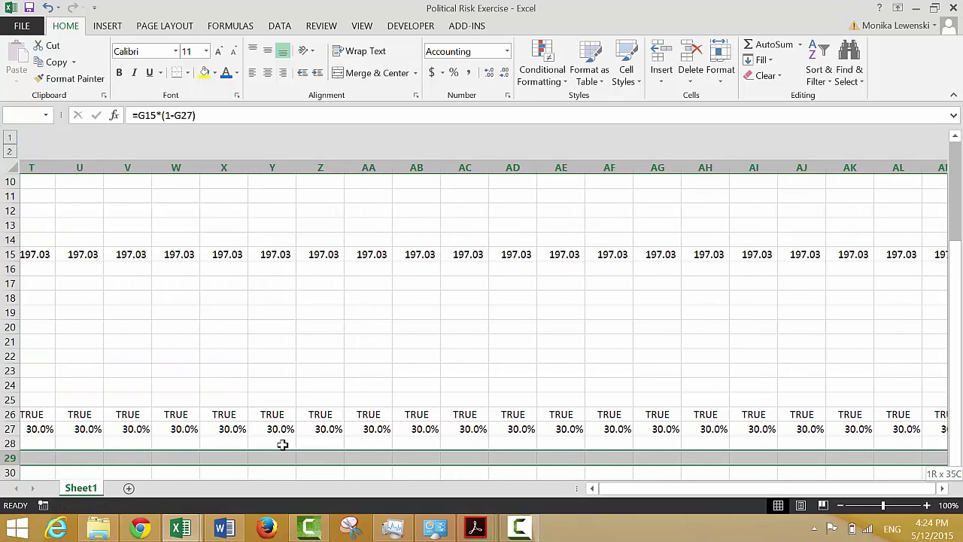
{"action": "key", "text": "ctrl+v"}
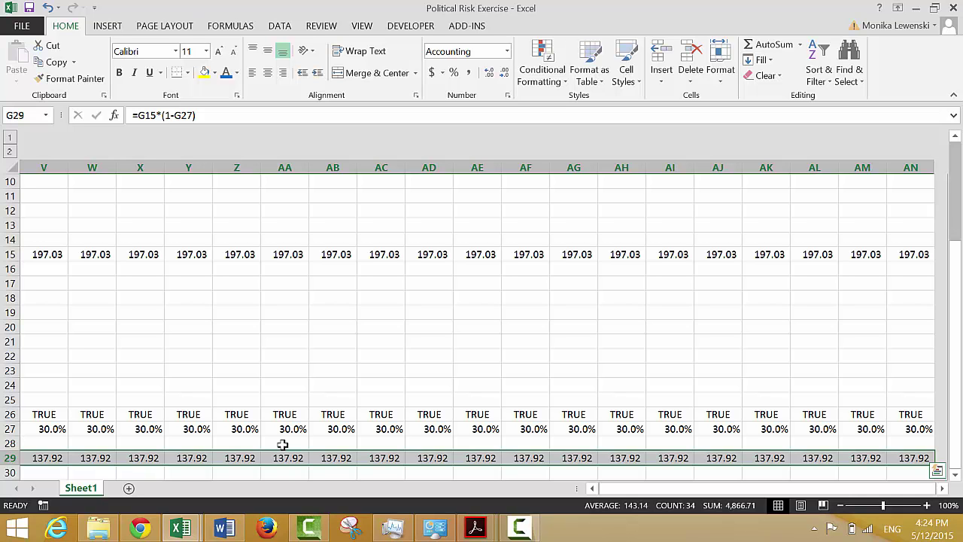
{"action": "key", "text": "Left"}
{"action": "key", "text": "Left"}
{"action": "key", "text": "Left"}
{"action": "key", "text": "Left"}
{"action": "key", "text": "Left"}
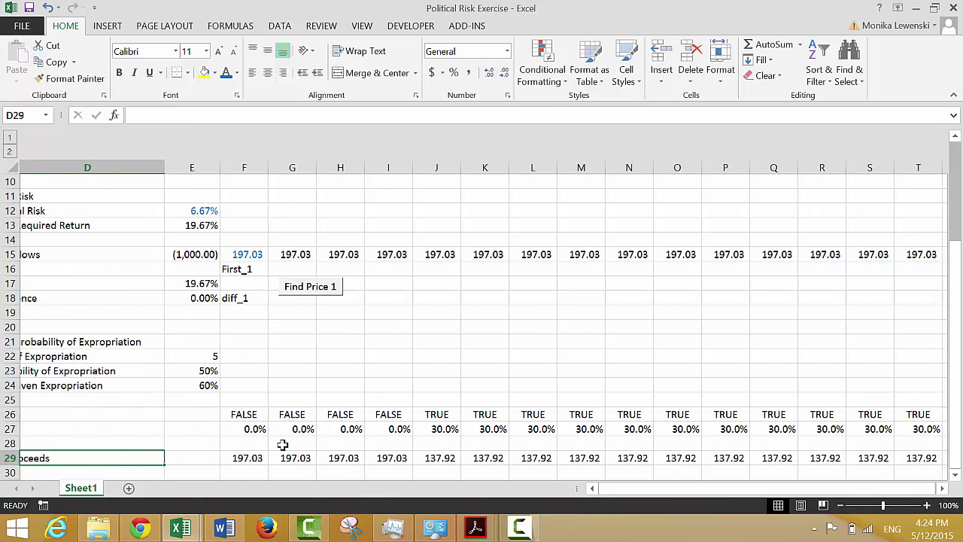
{"action": "key", "text": "Right"}
{"action": "key", "text": "Right"}
{"action": "key", "text": "Right"}
{"action": "key", "text": "Right"}
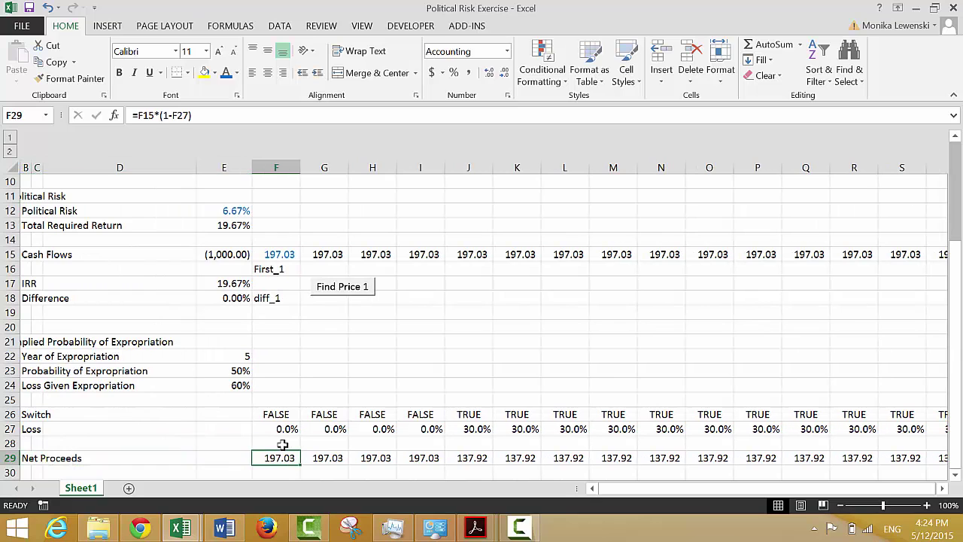
Link the initial outlay into the Net Proceeds row by entering =E15 in E29
{"action": "key", "text": "Left"}
{"action": "key", "text": "Left"}
{"action": "key", "text": "Left"}
{"action": "key", "text": "Left"}
{"action": "key", "text": "Left"}
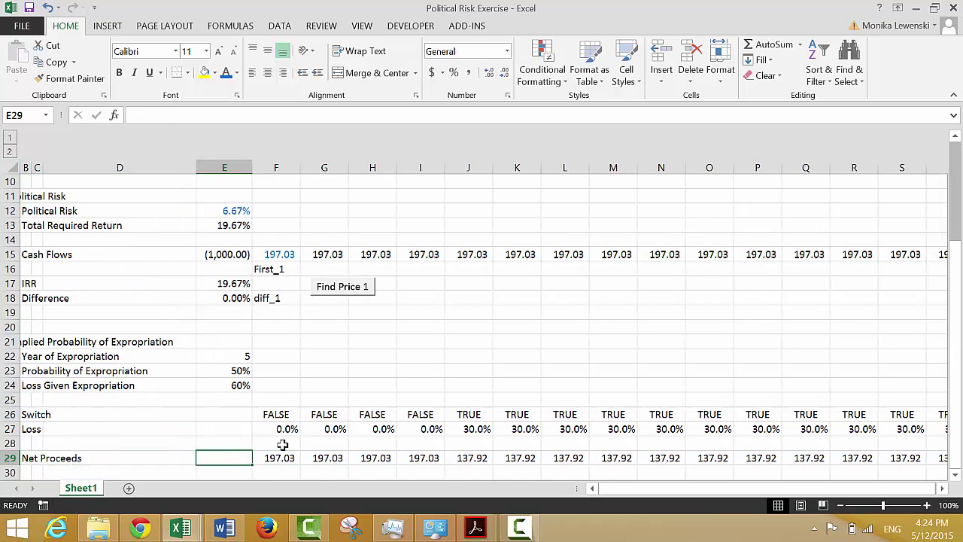
{"action": "key", "text": "Right"}
{"action": "key", "text": "Down"}
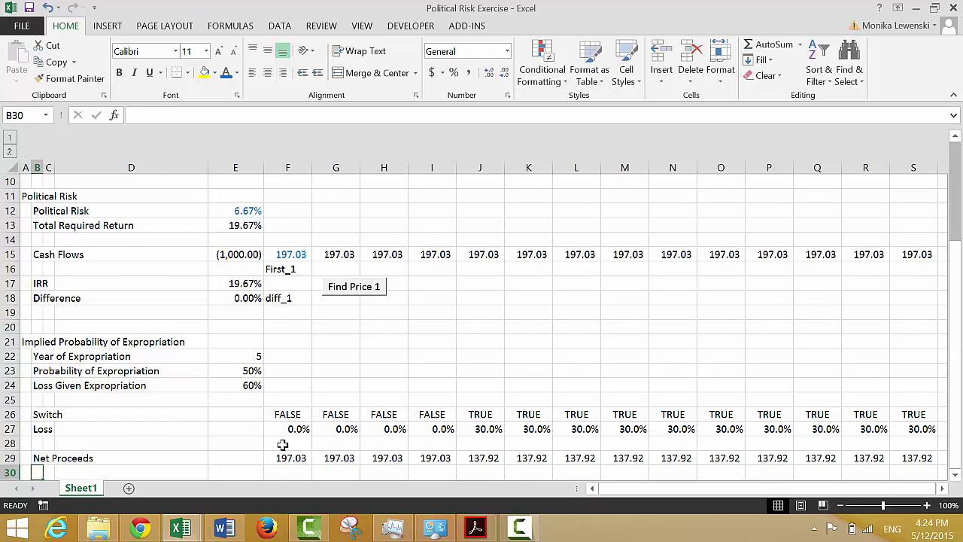
{"action": "key", "text": "Up"}
{"action": "key", "text": "Right"}
{"action": "key", "text": "Right"}
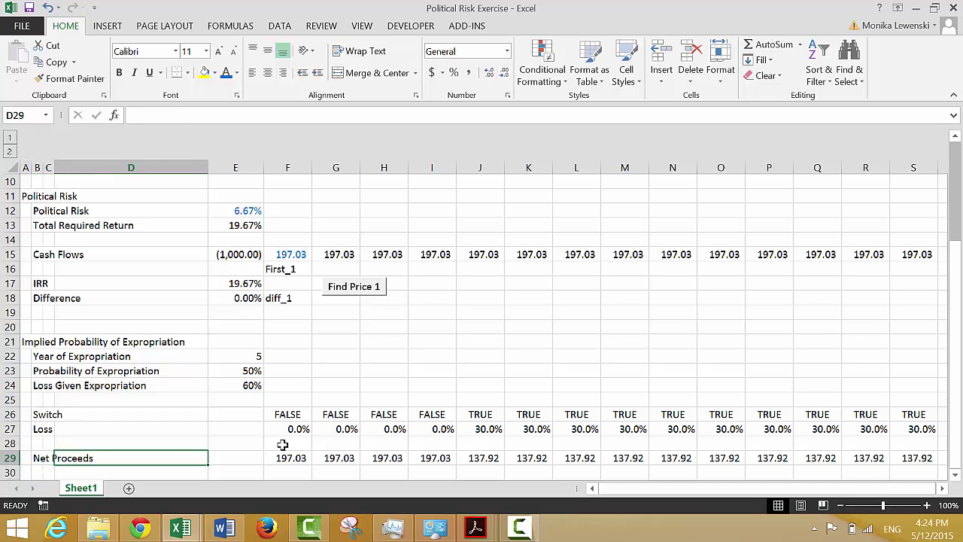
{"action": "key", "text": "Right"}
{"action": "type", "text": "="}
{"action": "key", "text": "Up"}
{"action": "key", "text": "Up"}
{"action": "key", "text": "Up"}
{"action": "key", "text": "Up"}
{"action": "key", "text": "Up"}
{"action": "key", "text": "Up"}
{"action": "key", "text": "Up"}
{"action": "key", "text": "Up"}
{"action": "key", "text": "Up"}
{"action": "key", "text": "Up"}
{"action": "key", "text": "Up"}
{"action": "key", "text": "Up"}
{"action": "key", "text": "Up"}
{"action": "key", "text": "Up"}
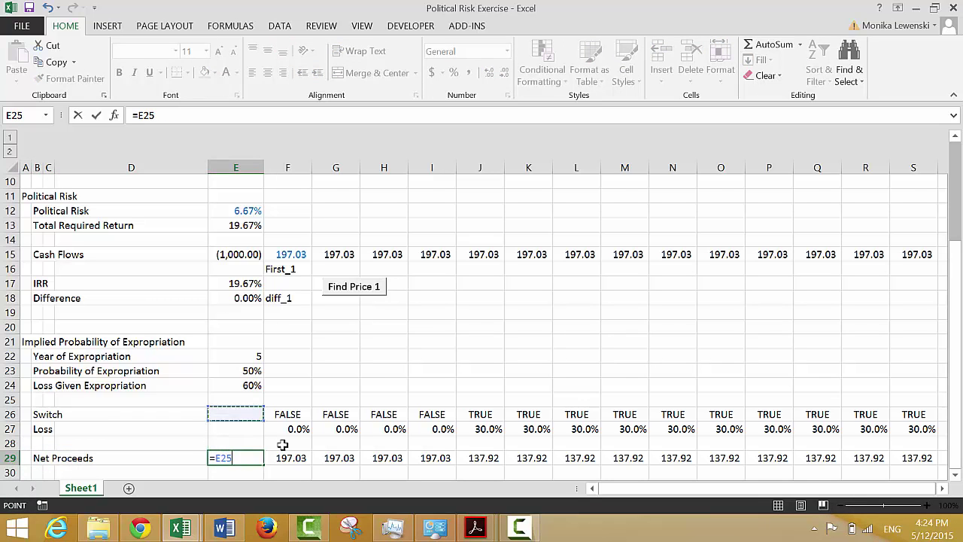
{"action": "key", "text": "Return"}
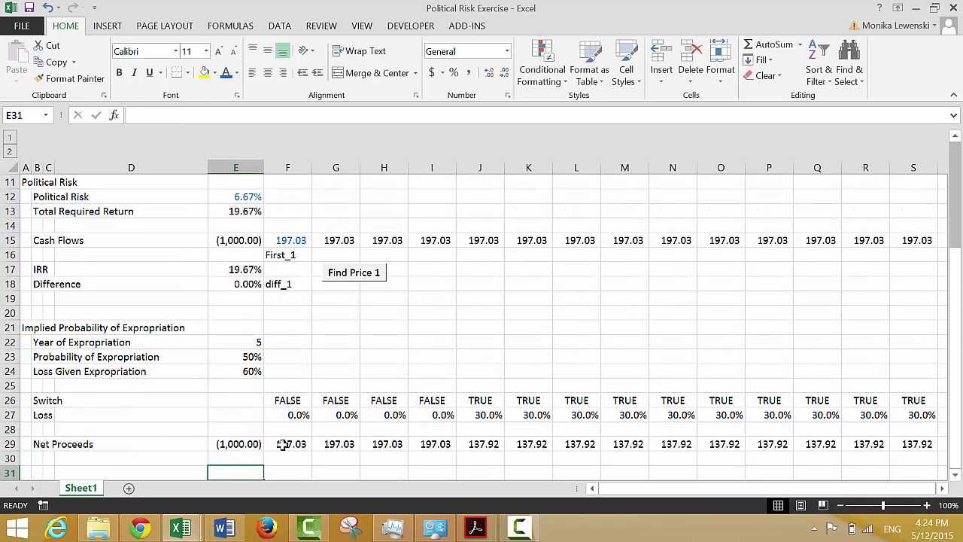
Label cell B30 below Net Proceeds as Realised IRR
{"action": "key", "text": "Left"}
{"action": "key", "text": "Left"}
{"action": "key", "text": "Left"}
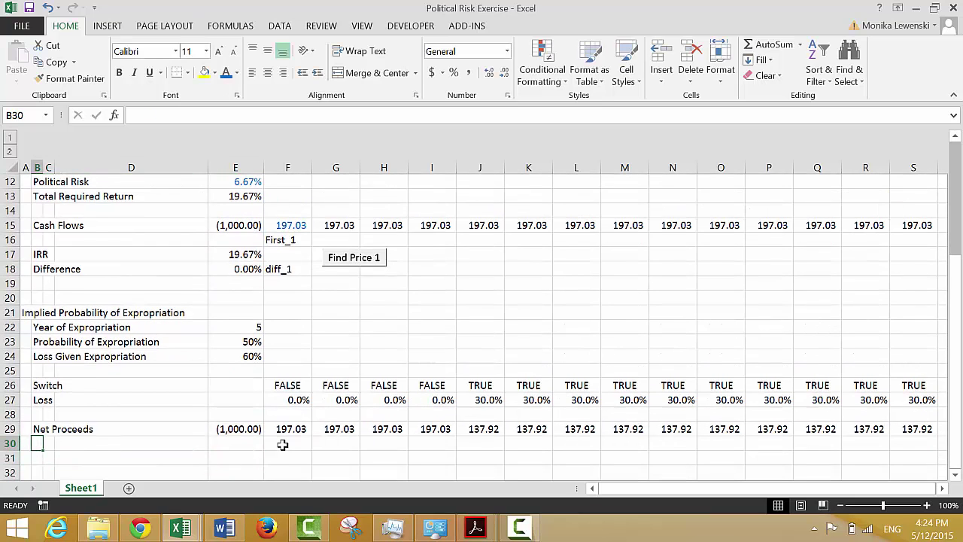
{"action": "type", "text": "R"}
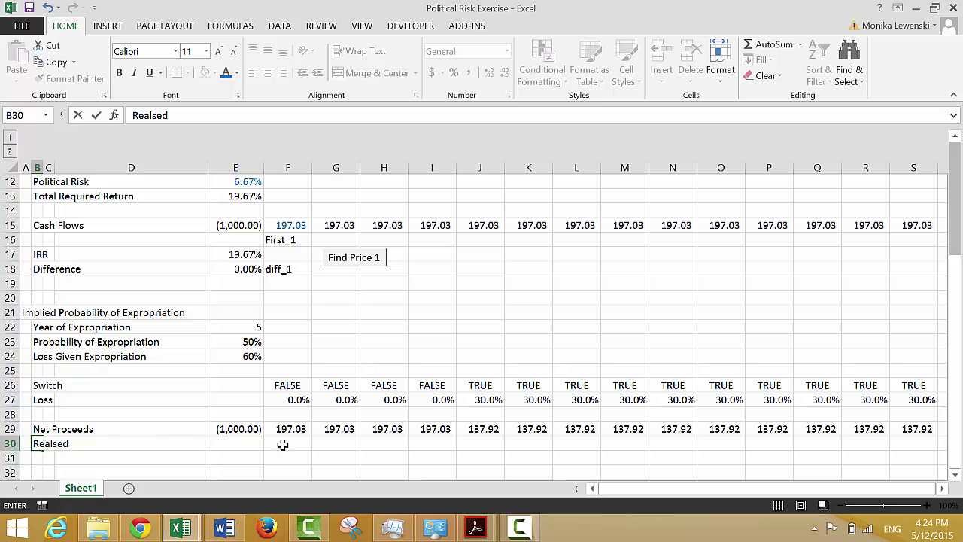
{"action": "type", "text": "eals"}
{"action": "key", "text": "BackSpace"}
{"action": "key", "text": "BackSpace"}
{"action": "type", "text": "lised IRR"}
{"action": "key", "text": "Return"}
Calculate the Realised IRR in E30 with =IRR(29:29), covering the whole Net Proceeds row
{"action": "key", "text": "Up"}
{"action": "key", "text": "Right"}
{"action": "key", "text": "Right"}
{"action": "key", "text": "Right"}
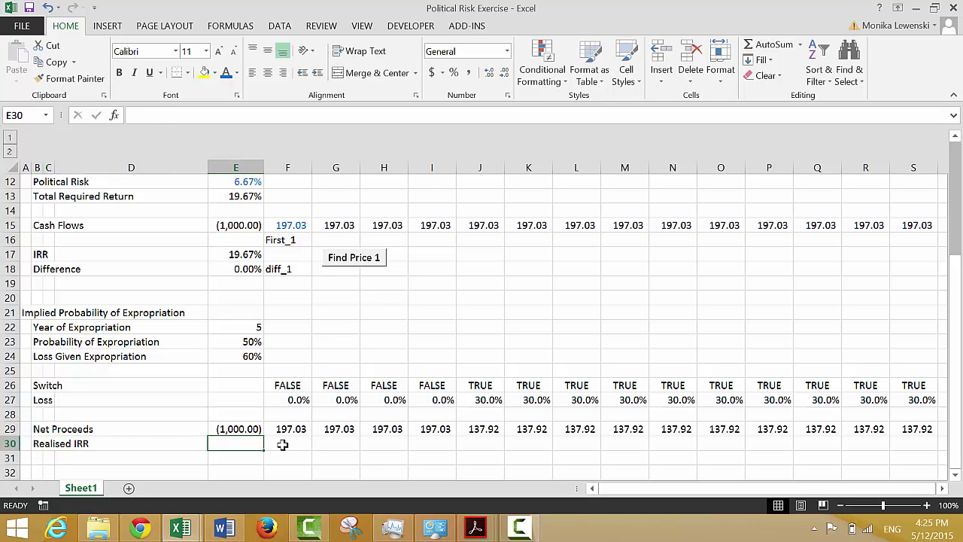
{"action": "type", "text": "=irr("}
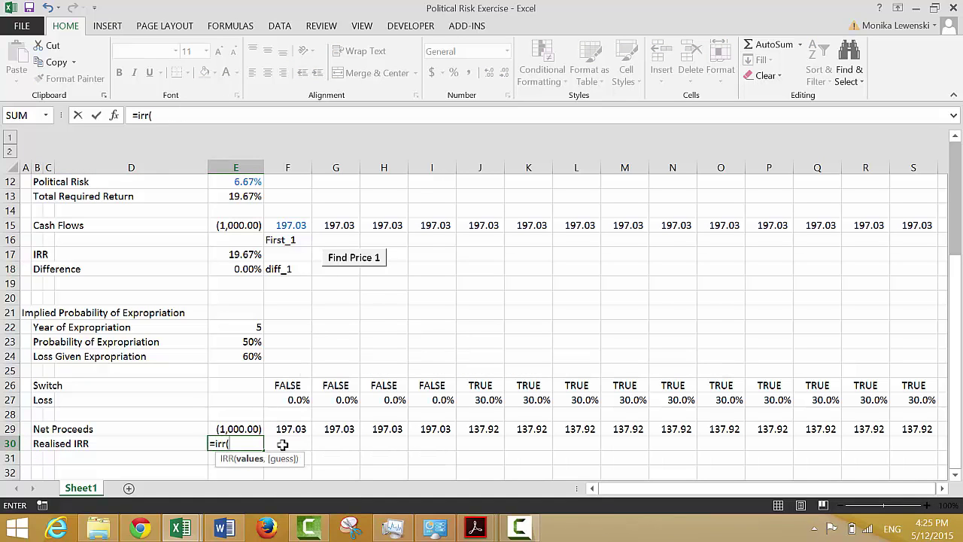
{"action": "key", "text": "Up"}
{"action": "key", "text": "shift+space"}
{"action": "key", "text": "Return"}
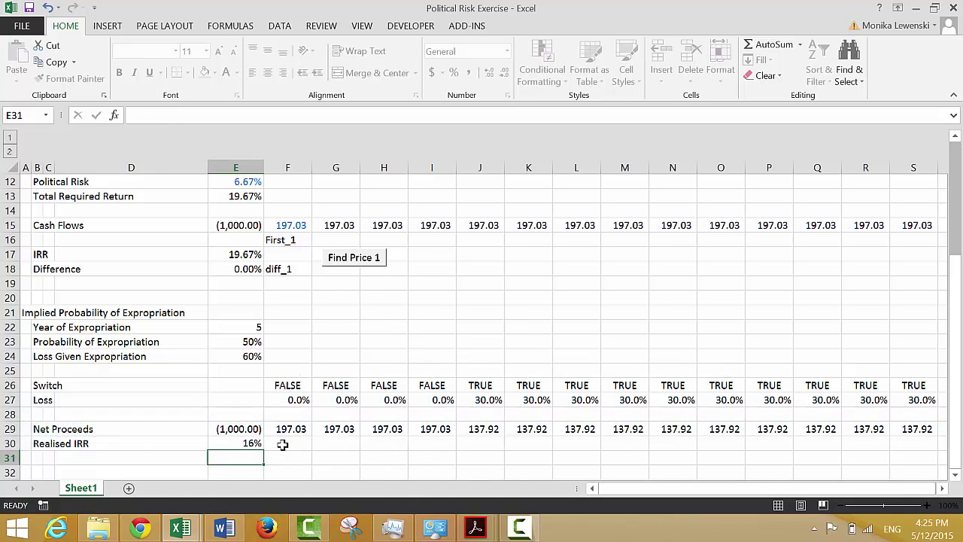
Format the Realised IRR in E30 as a percentage with two decimal places
{"action": "key", "text": "Up"}
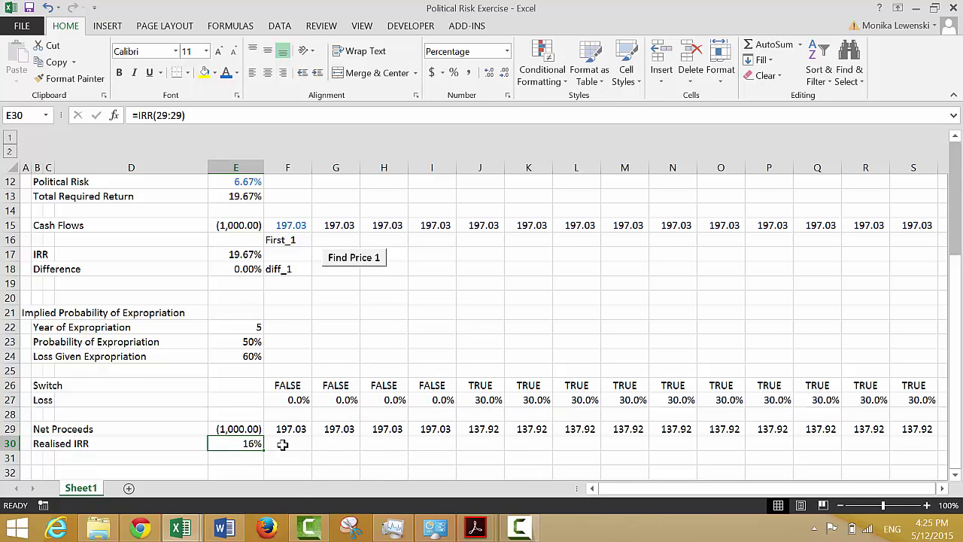
{"action": "key", "text": "alt"}
{"action": "key", "text": "h"}
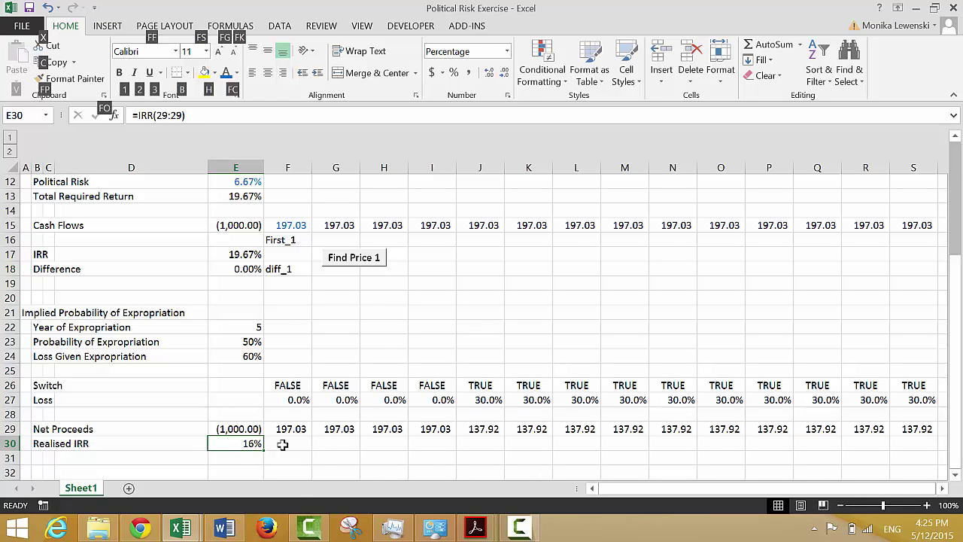
{"action": "key", "text": "0"}
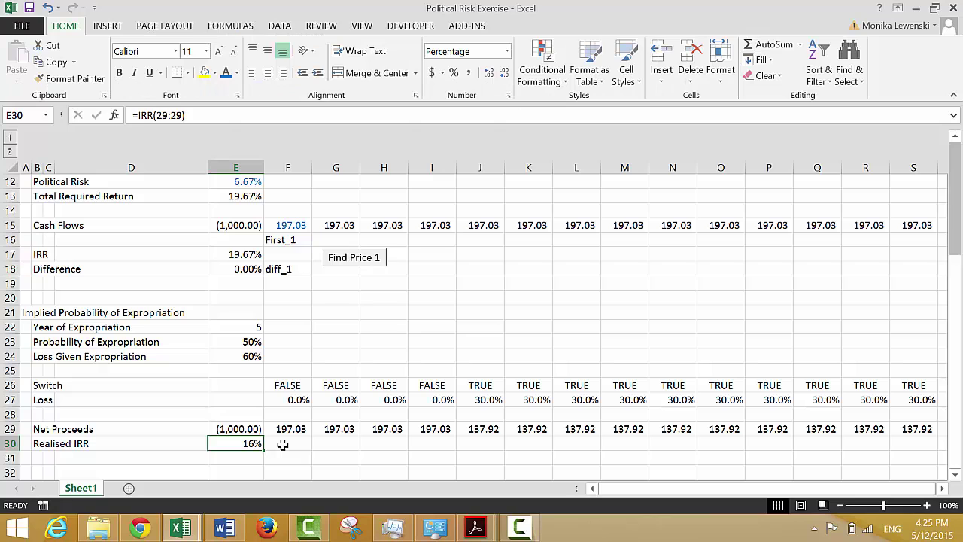
{"action": "key", "text": "alt"}
{"action": "key", "text": "h"}
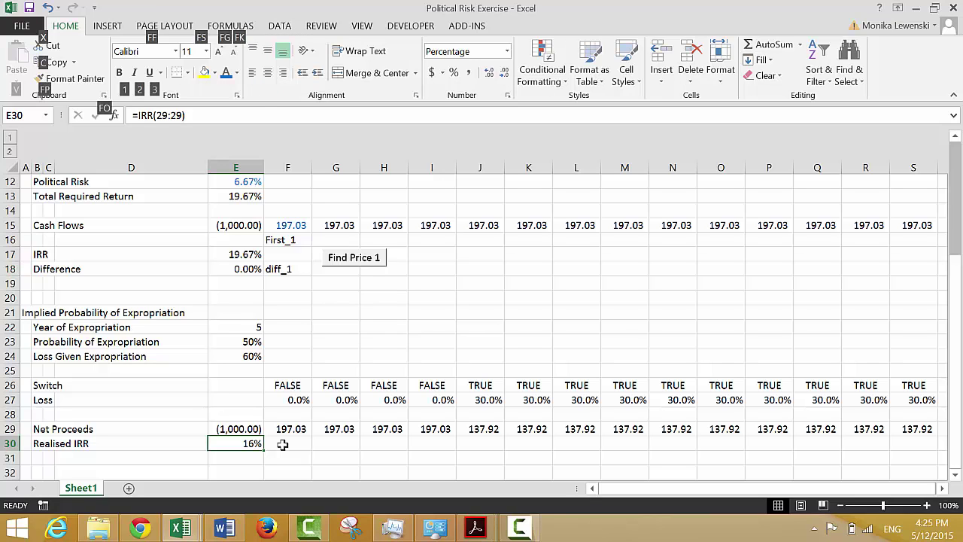
{"action": "key", "text": "0"}
{"action": "key", "text": "alt"}
{"action": "key", "text": "h"}
{"action": "key", "text": "0"}
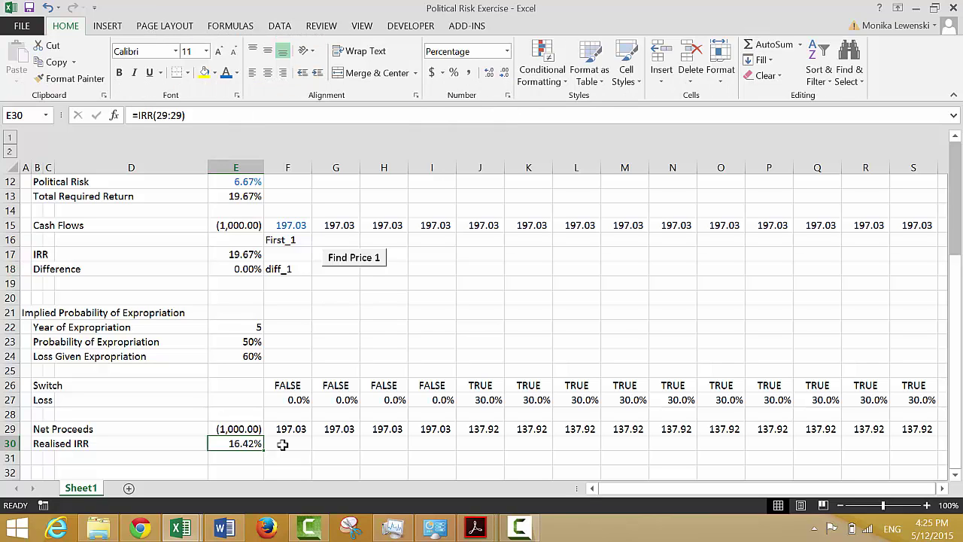
Label cell B31 below Realised IRR as Difference
{"action": "key", "text": "Down"}
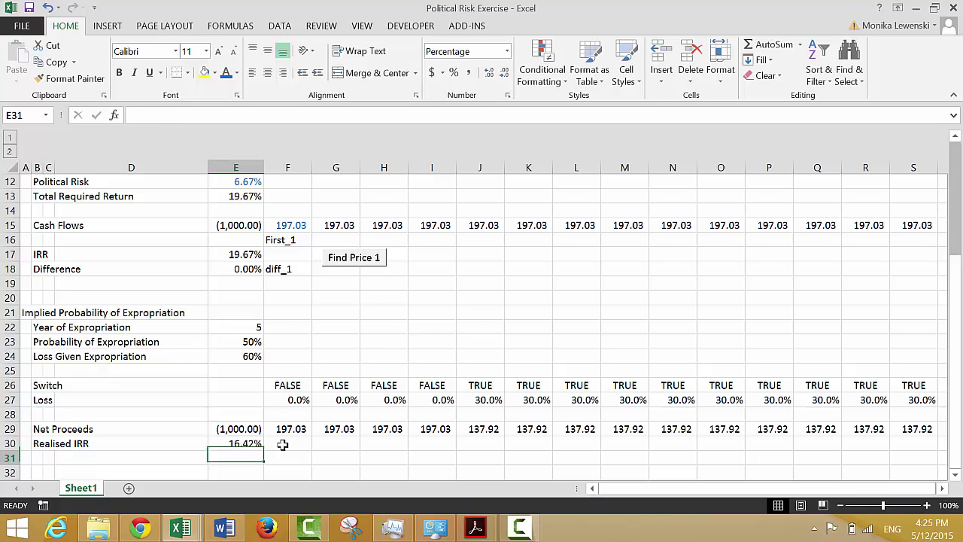
{"action": "key", "text": "Left"}
{"action": "key", "text": "Left"}
{"action": "key", "text": "Left"}
{"action": "type", "text": "T"}
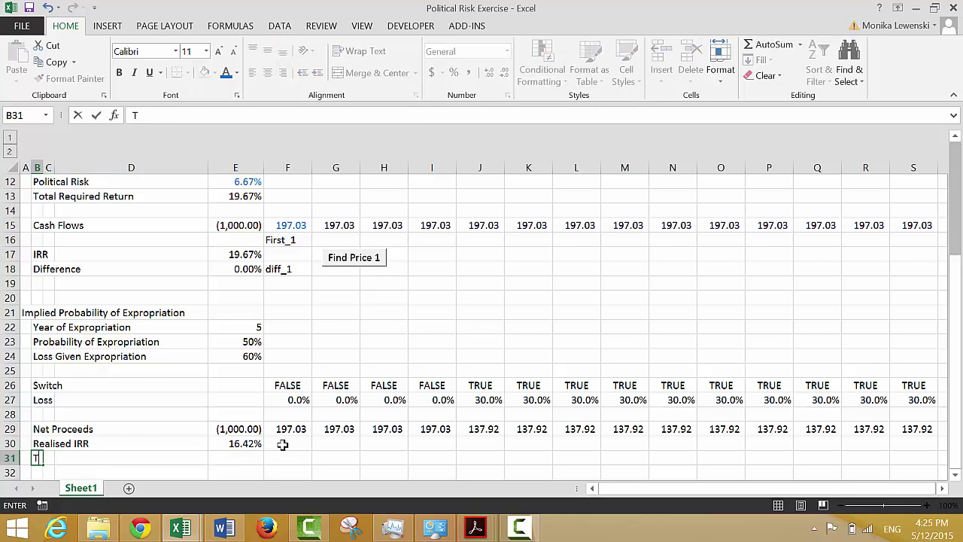
{"action": "type", "text": "ifference"}
{"action": "key", "text": "Return"}
{"action": "key", "text": "Up"}
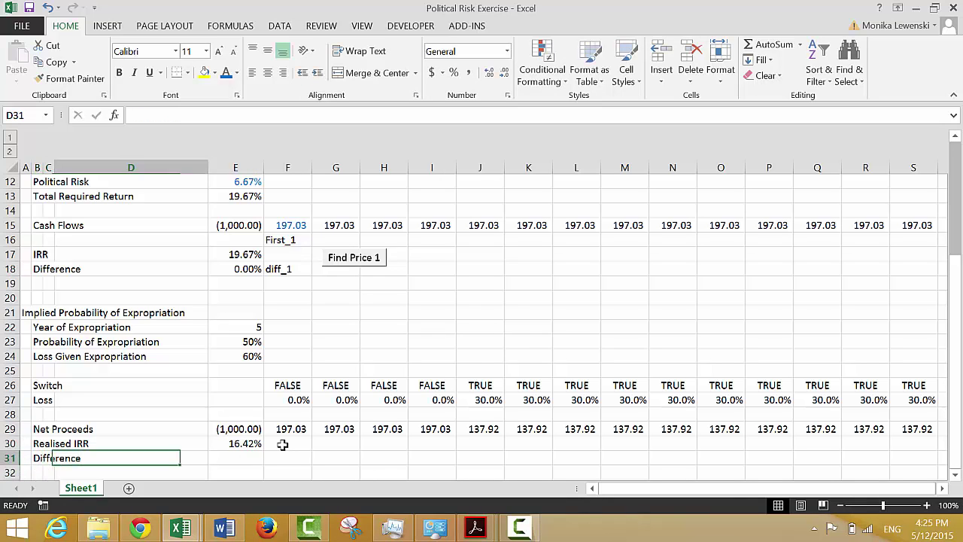
Enter =E30-E4 in E31 to subtract the Required IRR from the Realised IRR
{"action": "key", "text": "Right"}
{"action": "key", "text": "Right"}
{"action": "key", "text": "Right"}
{"action": "type", "text": "="}
{"action": "key", "text": "Up"}
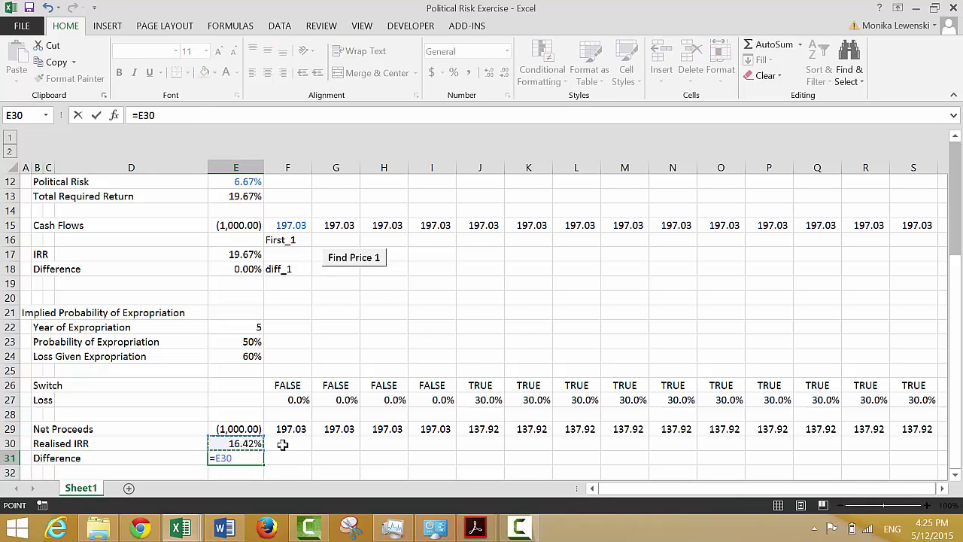
{"action": "type", "text": "-"}
{"action": "key", "text": "Up"}
{"action": "key", "text": "Up"}
{"action": "key", "text": "Up"}
{"action": "key", "text": "Up"}
{"action": "key", "text": "Up"}
{"action": "key", "text": "Up"}
{"action": "key", "text": "Up"}
{"action": "key", "text": "Up"}
{"action": "key", "text": "Up"}
{"action": "key", "text": "Up"}
{"action": "key", "text": "Up"}
{"action": "key", "text": "Up"}
{"action": "key", "text": "Up"}
{"action": "key", "text": "Up"}
{"action": "key", "text": "Up"}
{"action": "key", "text": "Up"}
{"action": "key", "text": "Up"}
{"action": "key", "text": "Up"}
{"action": "key", "text": "Up"}
{"action": "key", "text": "Up"}
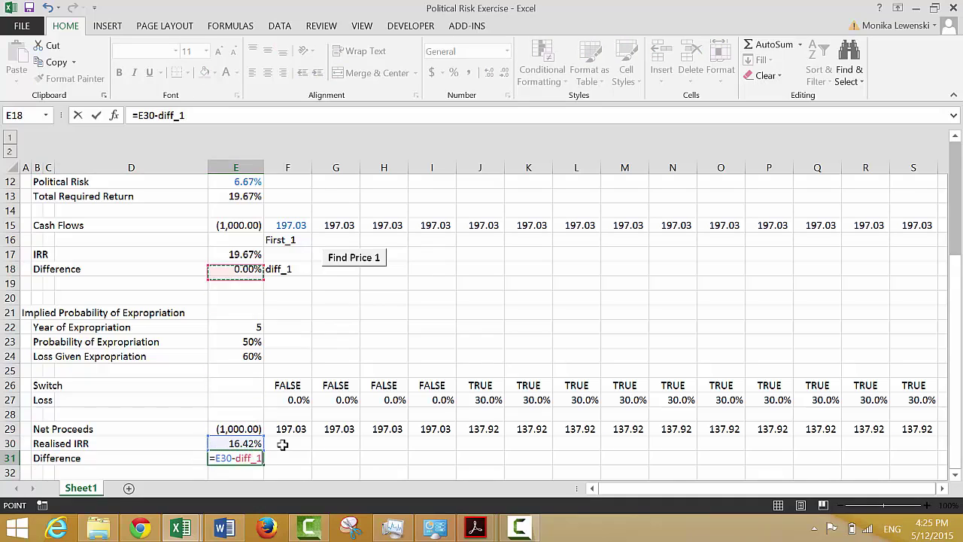
{"action": "key", "text": "Up"}
{"action": "key", "text": "Up"}
{"action": "key", "text": "Up"}
{"action": "key", "text": "Down"}
{"action": "key", "text": "Down"}
{"action": "key", "text": "Down"}
{"action": "key", "text": "Down"}
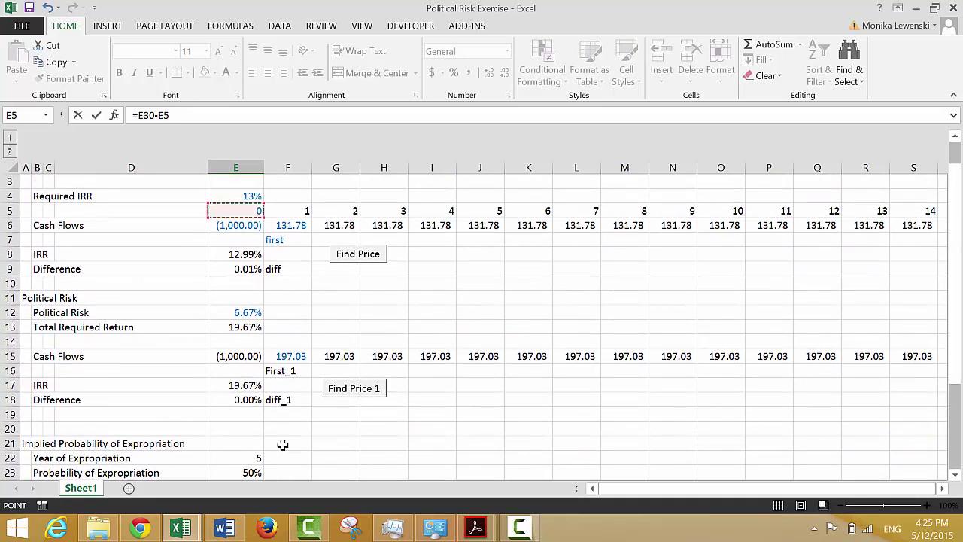
{"action": "key", "text": "Up"}
{"action": "key", "text": "Up"}
{"action": "key", "text": "Up"}
{"action": "key", "text": "Up"}
{"action": "key", "text": "Up"}
{"action": "key", "text": "Up"}
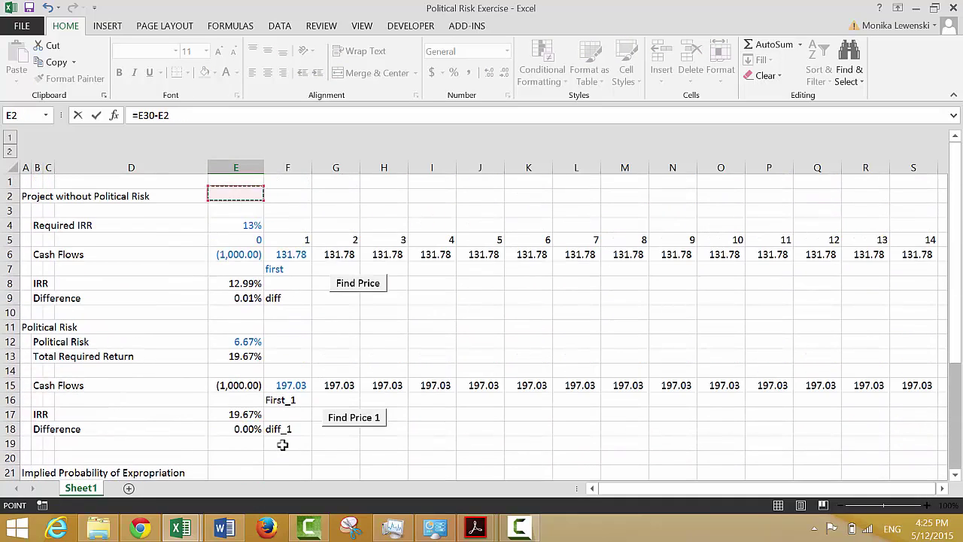
{"action": "key", "text": "Down"}
{"action": "key", "text": "Down"}
{"action": "key", "text": "ctrl+Return"}
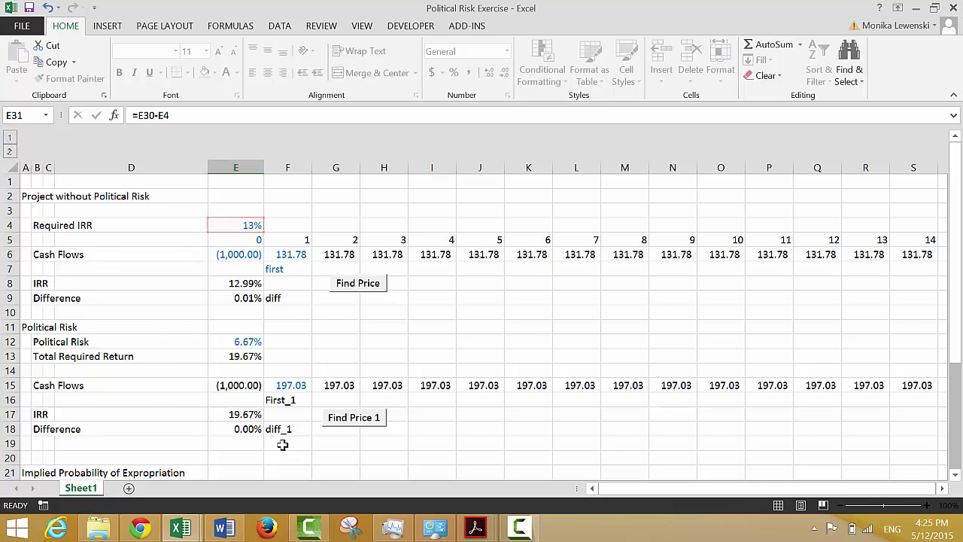
Select all constants except text on the sheet with Go To Special and colour their font blue
{"action": "key", "text": "Right"}
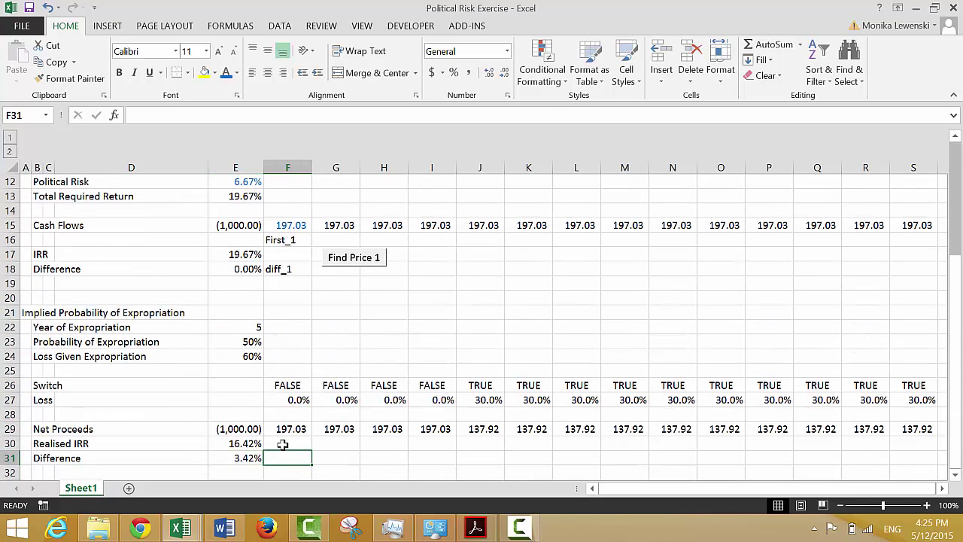
{"action": "key", "text": "Up"}
{"action": "key", "text": "Up"}
{"action": "key", "text": "Up"}
{"action": "key", "text": "Up"}
{"action": "key", "text": "Up"}
{"action": "key", "text": "Up"}
{"action": "key", "text": "Up"}
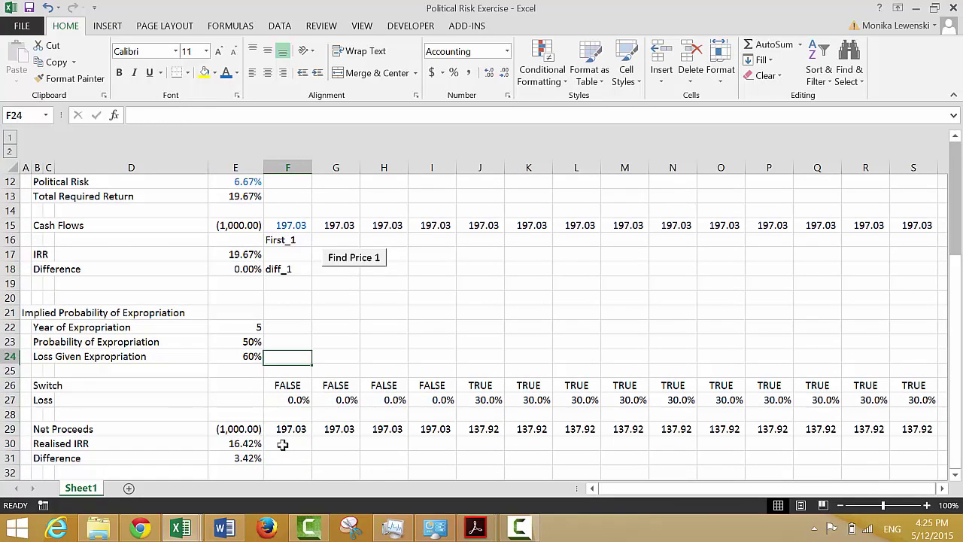
{"action": "key", "text": "F5"}
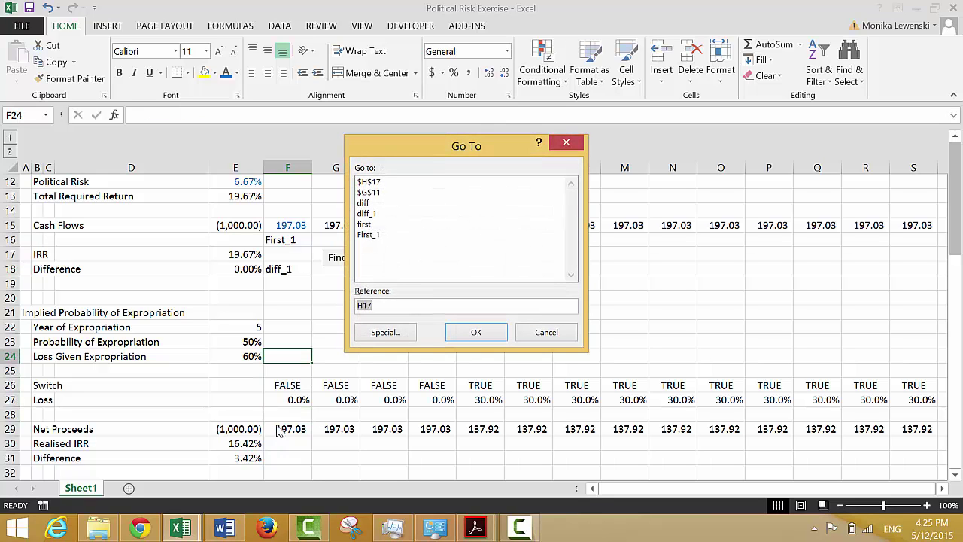
{"action": "left_click", "coordinate": [380, 333]}
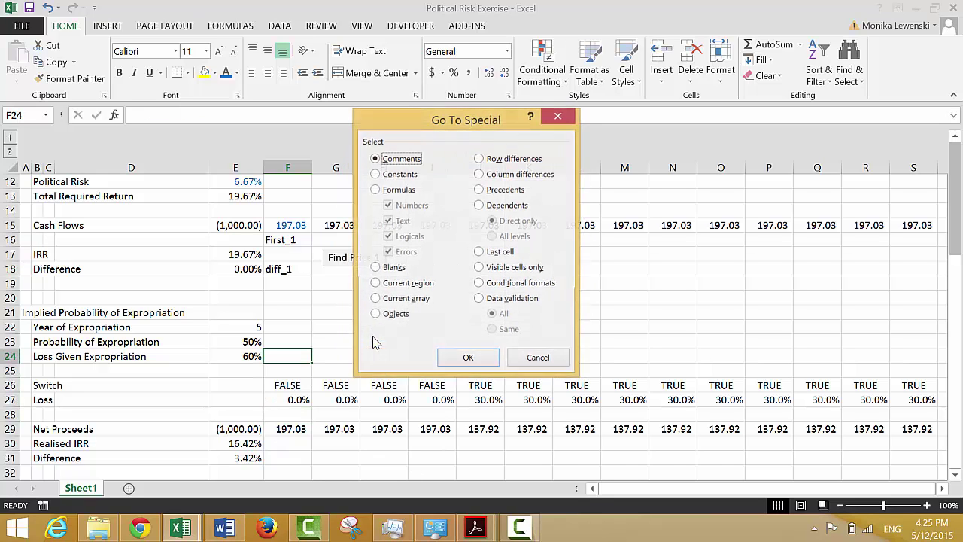
{"action": "left_click", "coordinate": [376, 175]}
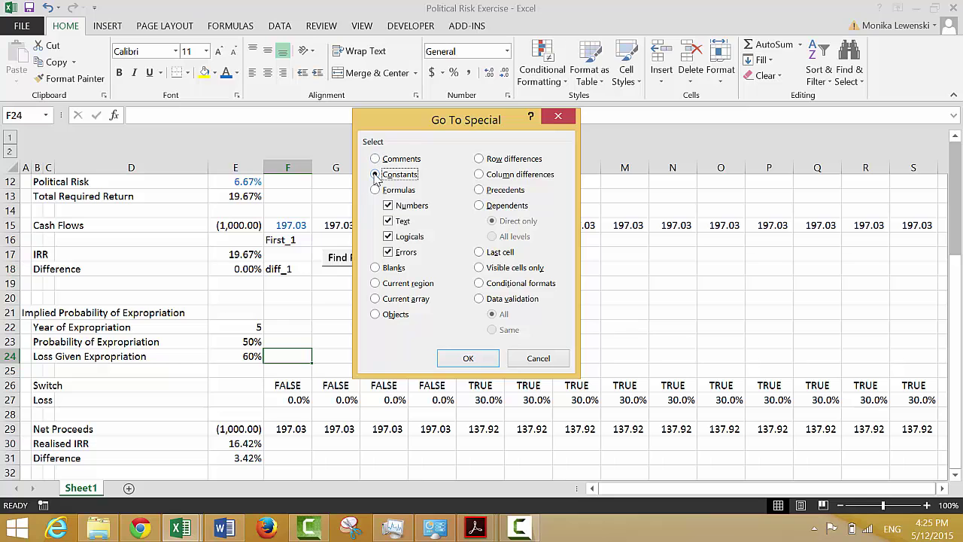
{"action": "left_click", "coordinate": [388, 222]}
{"action": "left_click", "coordinate": [468, 358]}
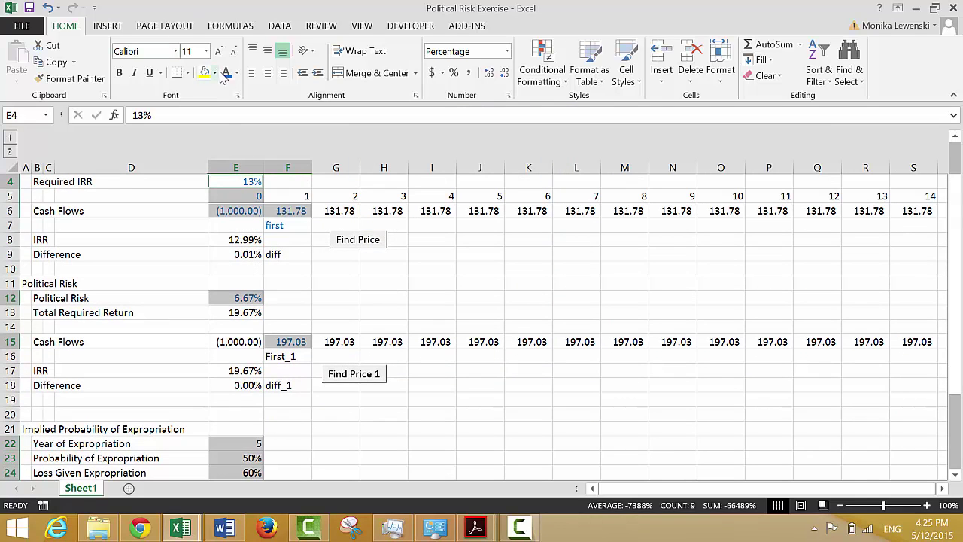
{"action": "left_click", "coordinate": [277, 419]}
Enter the name label diff_2 in F31 beside the Difference value
{"action": "key", "text": "Down"}
{"action": "key", "text": "Down"}
{"action": "key", "text": "Down"}
{"action": "key", "text": "Down"}
{"action": "key", "text": "Down"}
{"action": "key", "text": "Down"}
{"action": "key", "text": "Down"}
{"action": "key", "text": "Down"}
{"action": "key", "text": "Down"}
{"action": "key", "text": "Down"}
{"action": "key", "text": "Down"}
{"action": "key", "text": "Down"}
{"action": "key", "text": "Down"}
{"action": "key", "text": "Down"}
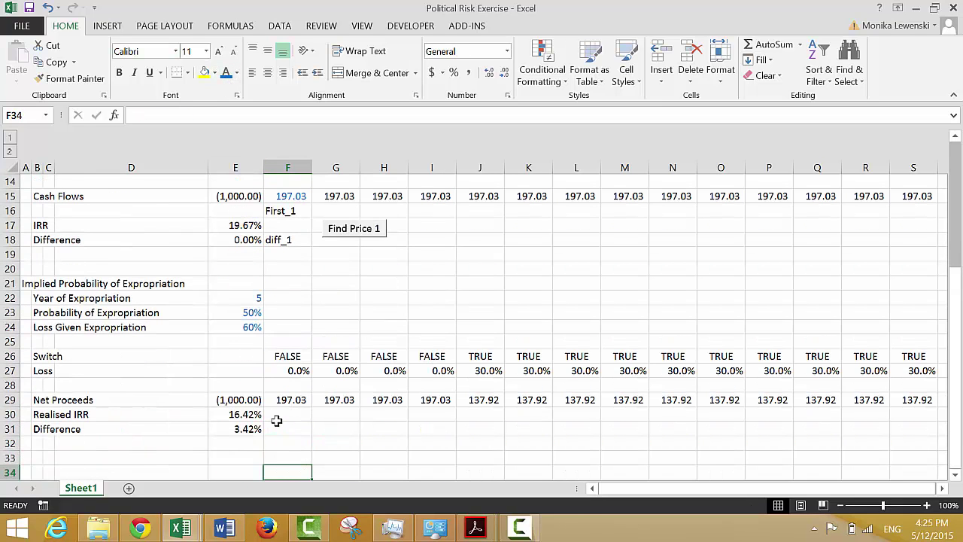
{"action": "key", "text": "Up"}
{"action": "key", "text": "Up"}
{"action": "key", "text": "Up"}
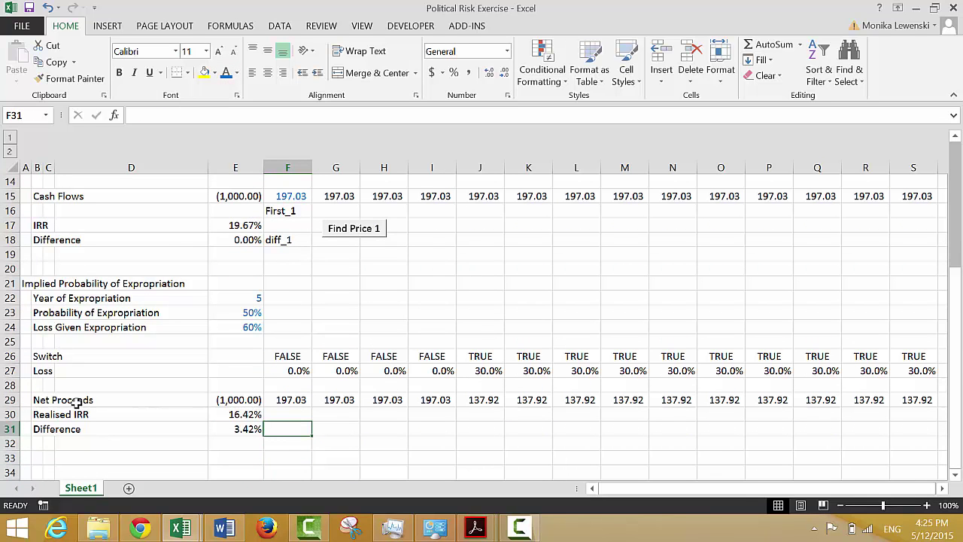
{"action": "type", "text": "diff"}
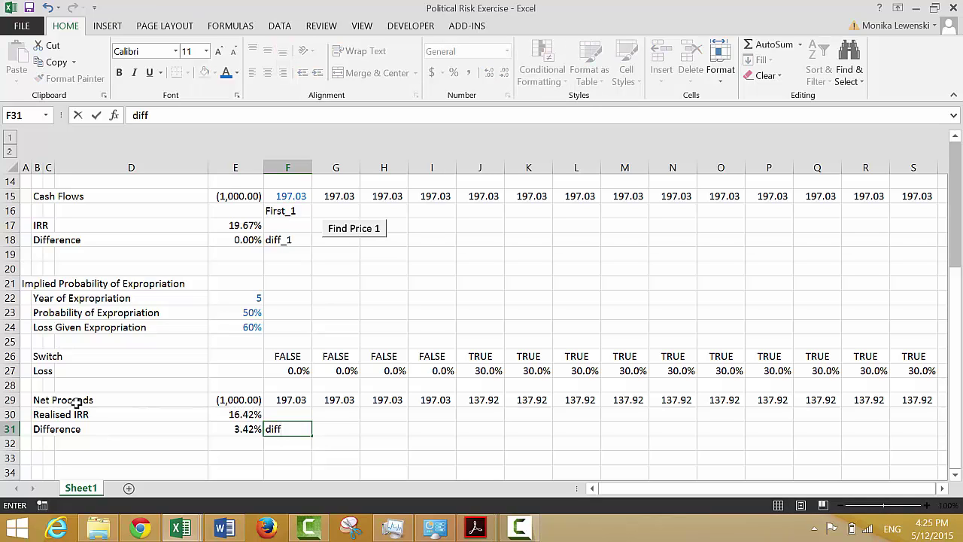
{"action": "type", "text": "_2"}
{"action": "key", "text": "Return"}
{"action": "key", "text": "Up"}
{"action": "key", "text": "Left"}
{"action": "key", "text": "Left"}
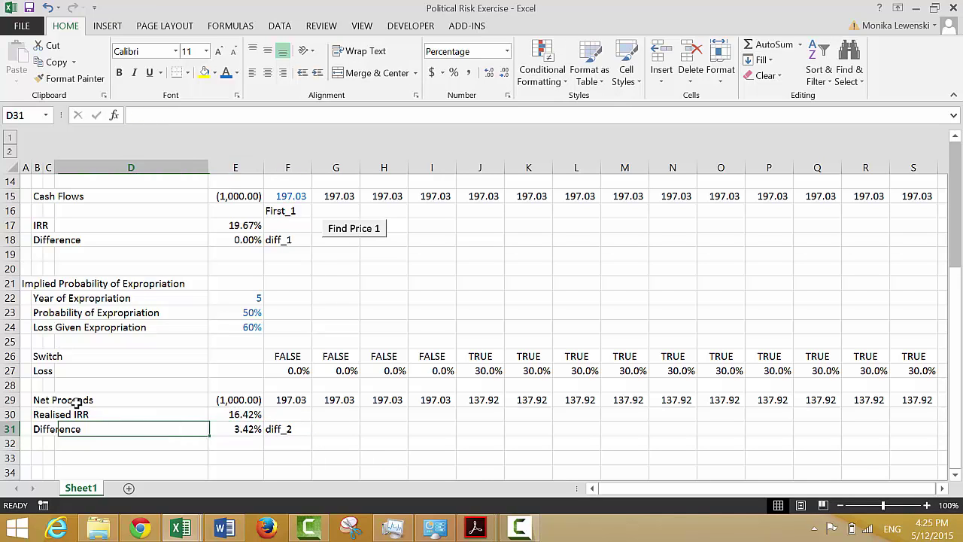
Enter the name label prob in F23 beside the Probability of Expropriation value
{"action": "key", "text": "Right"}
{"action": "key", "text": "Right"}
{"action": "key", "text": "Up"}
{"action": "key", "text": "Up"}
{"action": "key", "text": "Up"}
{"action": "key", "text": "Up"}
{"action": "key", "text": "Up"}
{"action": "key", "text": "Up"}
{"action": "key", "text": "Up"}
{"action": "key", "text": "Up"}
{"action": "key", "text": "Up"}
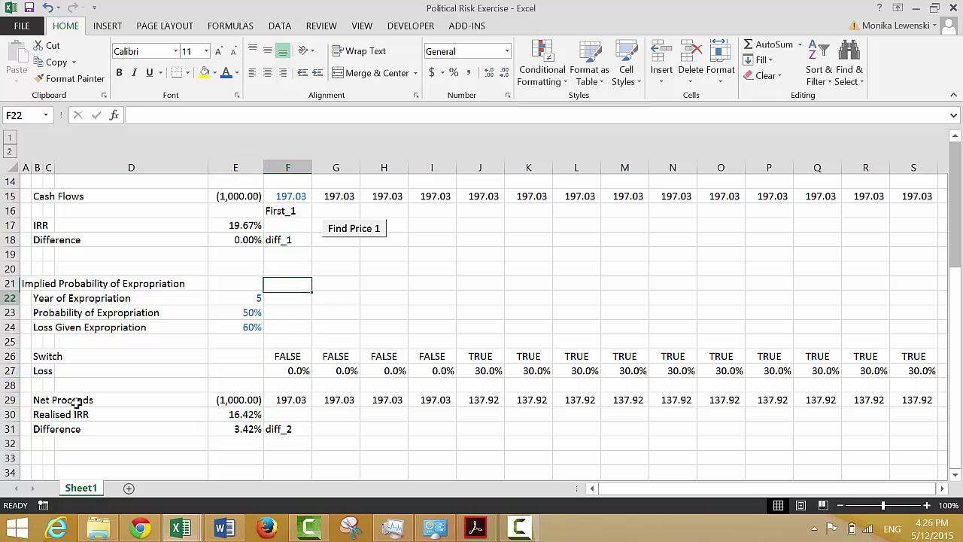
{"action": "key", "text": "Down"}
{"action": "type", "text": "p"}
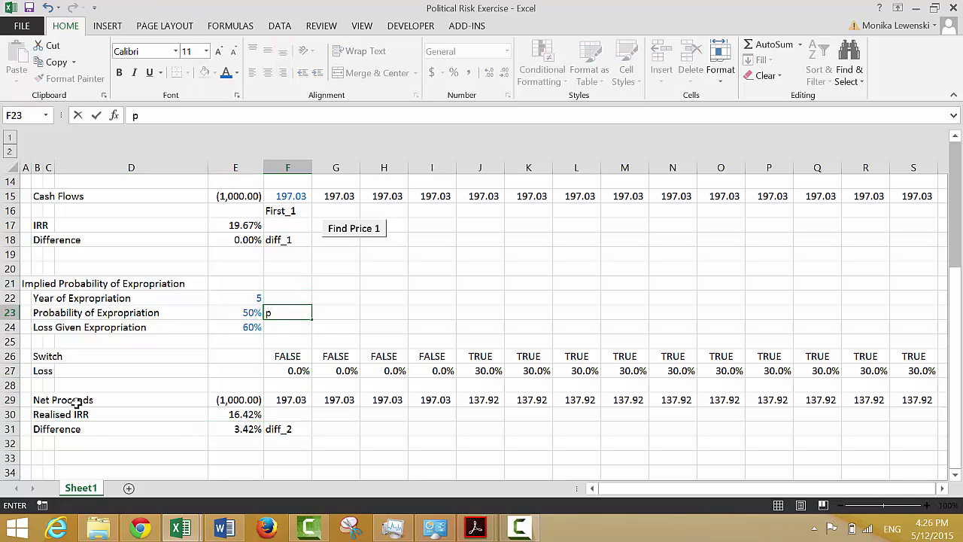
{"action": "key", "text": "Return"}
{"action": "key", "text": "Up"}
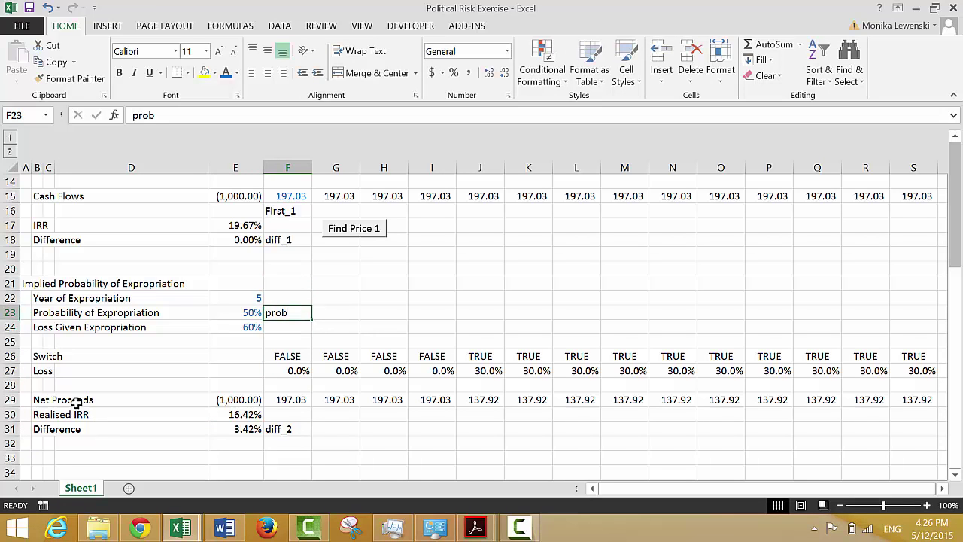
Create the range name prob for E23 from the label in the right column of the selection E23:F23
{"action": "key", "text": "Left"}
{"action": "key", "text": "shift+Right"}
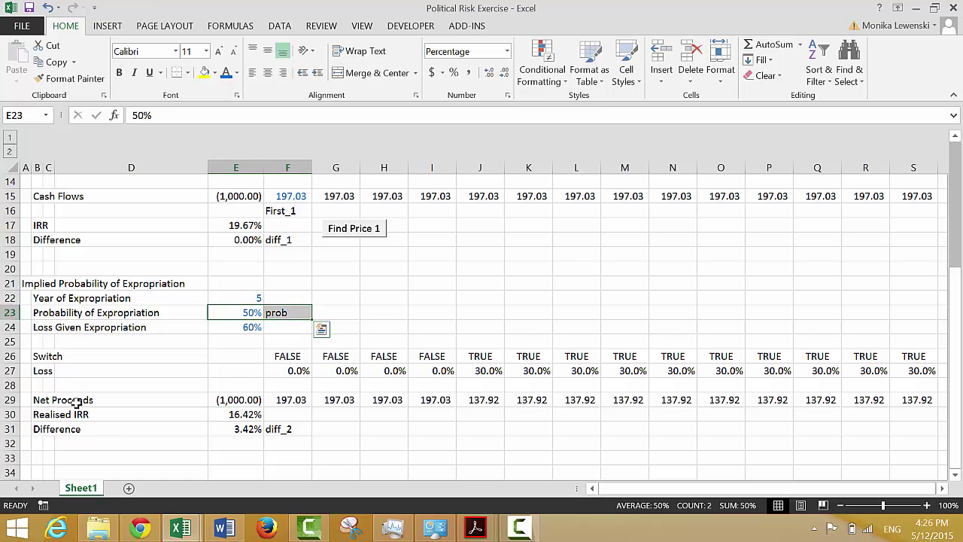
{"action": "key", "text": "ctrl+shift+F3"}
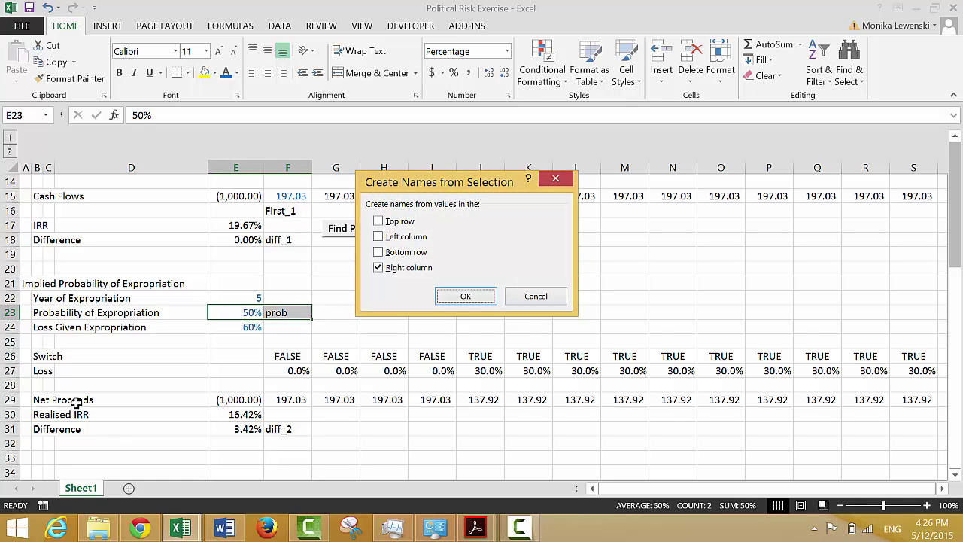
{"action": "key", "text": "Return"}
Create the range name diff_2 for E31 from the label in the right column of the selection E31:F31
{"action": "key", "text": "Down"}
{"action": "key", "text": "Down"}
{"action": "key", "text": "Down"}
{"action": "key", "text": "Down"}
{"action": "key", "text": "Down"}
{"action": "key", "text": "Down"}
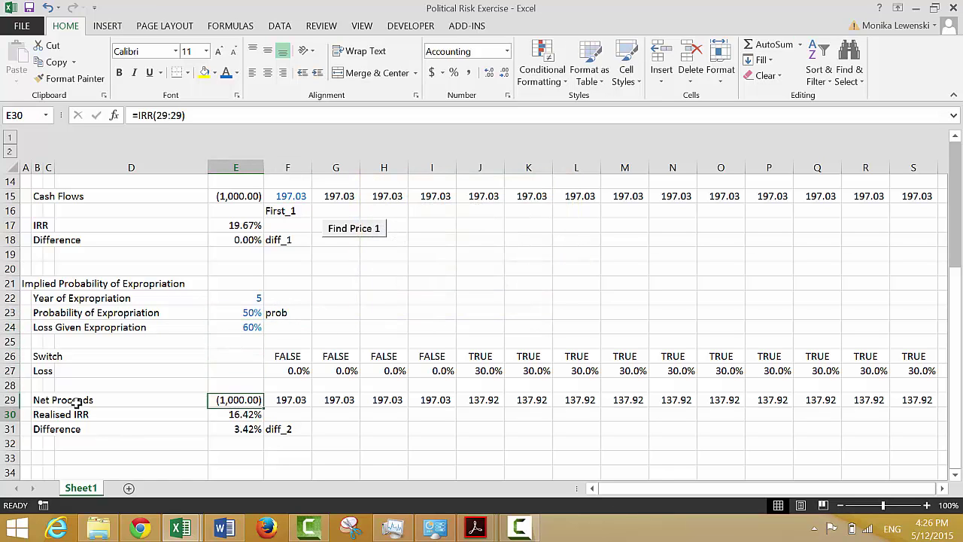
{"action": "key", "text": "Down"}
{"action": "key", "text": "Down"}
{"action": "key", "text": "shift+Right"}
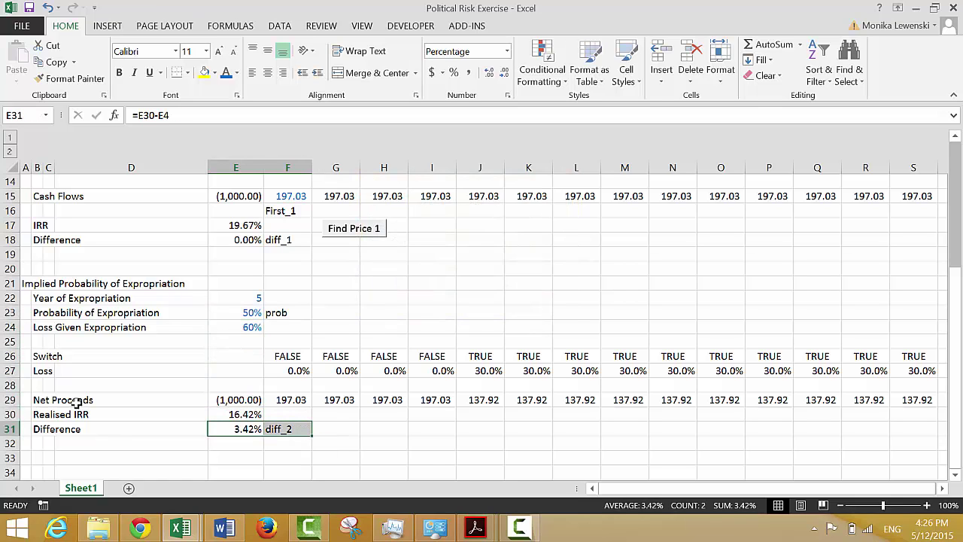
{"action": "key", "text": "ctrl+shift+F3"}
{"action": "key", "text": "Return"}
Start recording a macro named goalseek3, stored in This Workbook
{"action": "key", "text": "Left"}
{"action": "key", "text": "Down"}
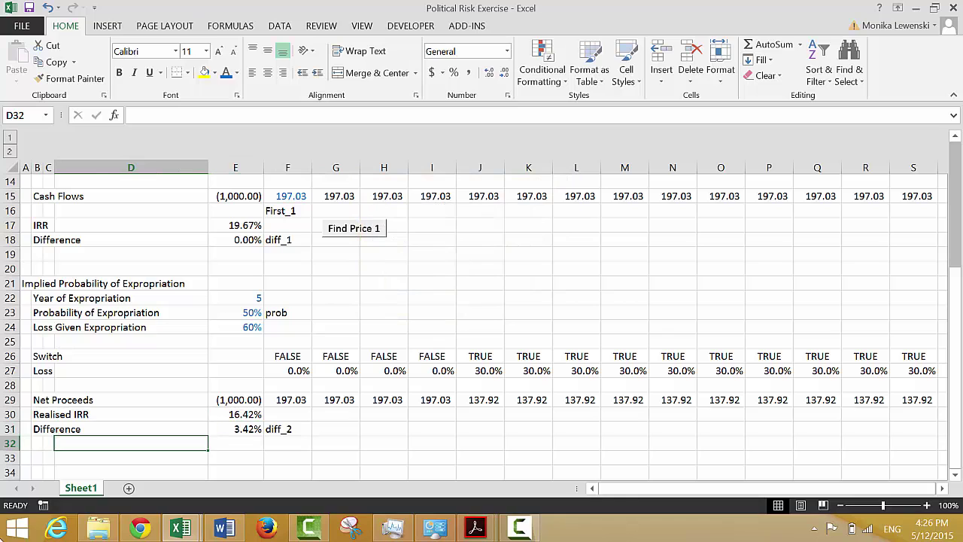
{"action": "left_click", "coordinate": [43, 505]}
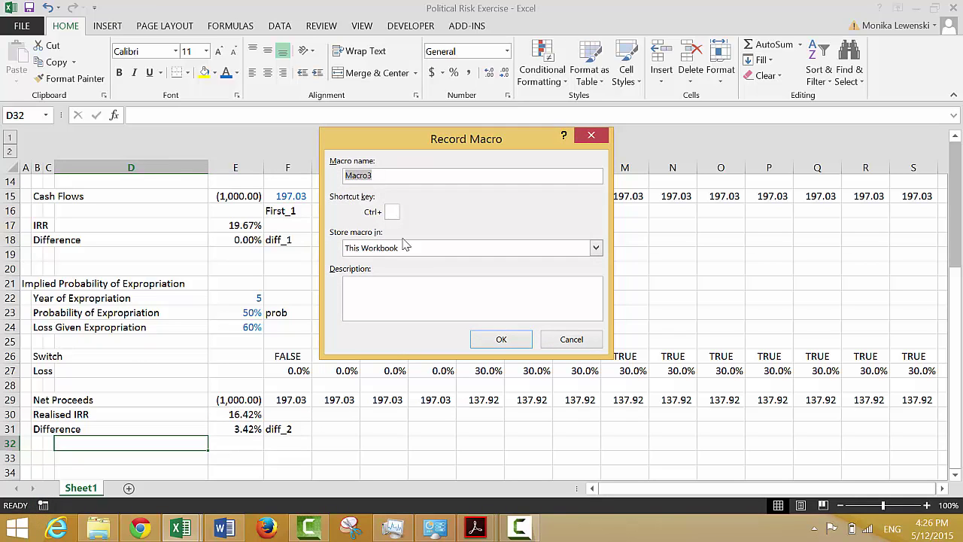
{"action": "type", "text": "ga"}
{"action": "left_click", "coordinate": [491, 339]}
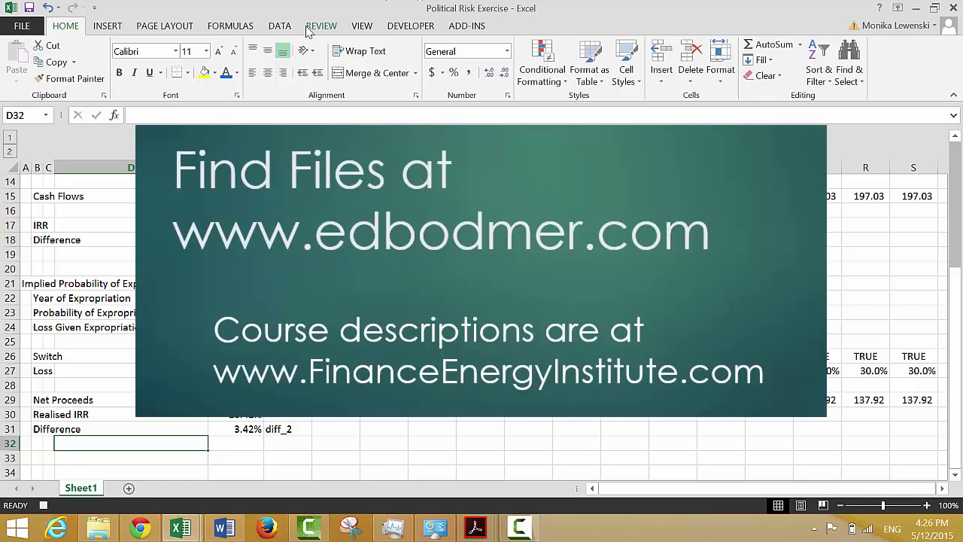
Run Goal Seek to set the Difference in E31 to 0 by changing the Probability of Expropriation in E23, and accept the solution
{"action": "left_click", "coordinate": [279, 27]}
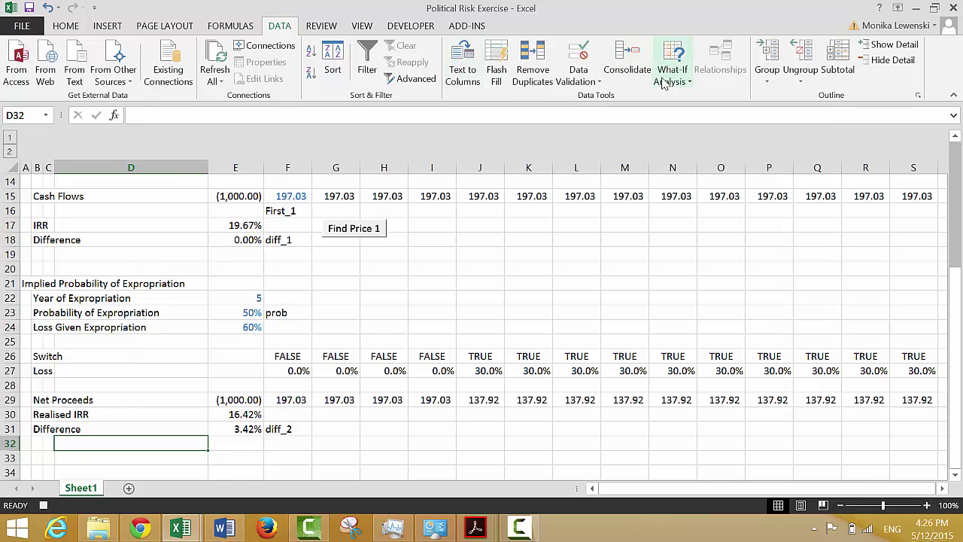
{"action": "left_click", "coordinate": [672, 74]}
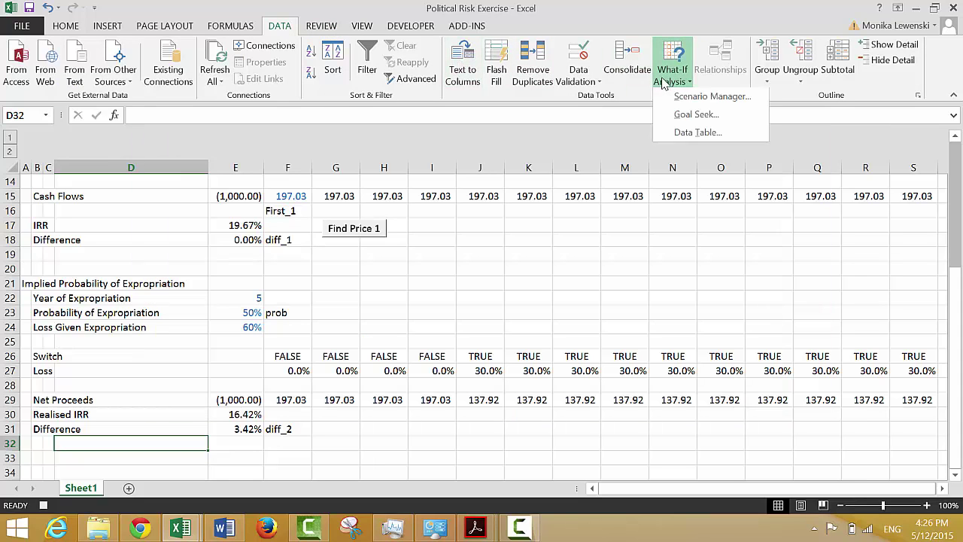
{"action": "left_click", "coordinate": [675, 116]}
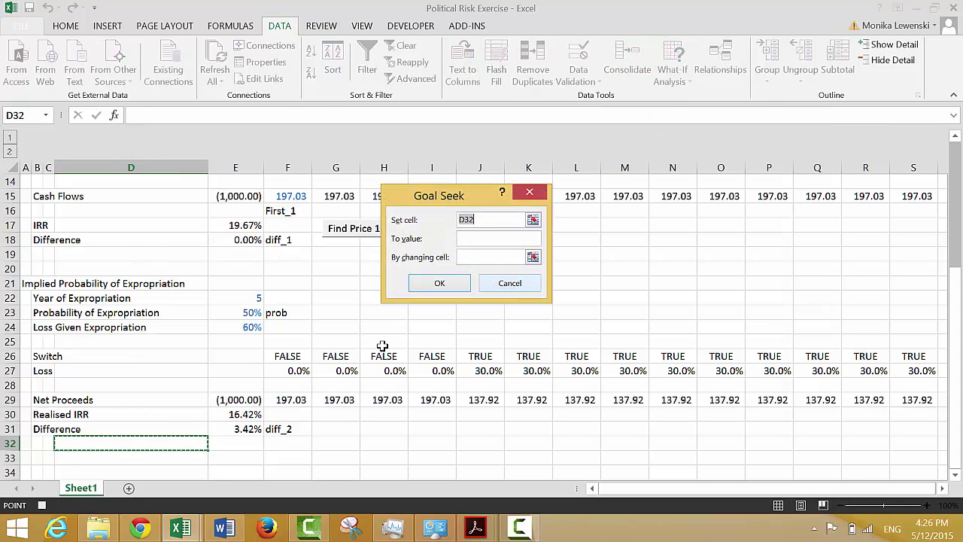
{"action": "left_click", "coordinate": [247, 431]}
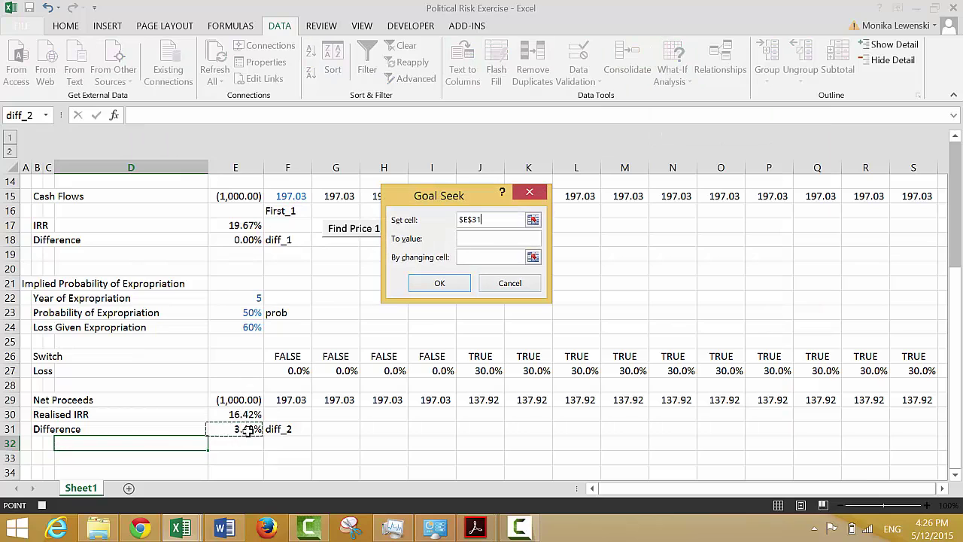
{"action": "left_click", "coordinate": [470, 237]}
{"action": "type", "text": "0"}
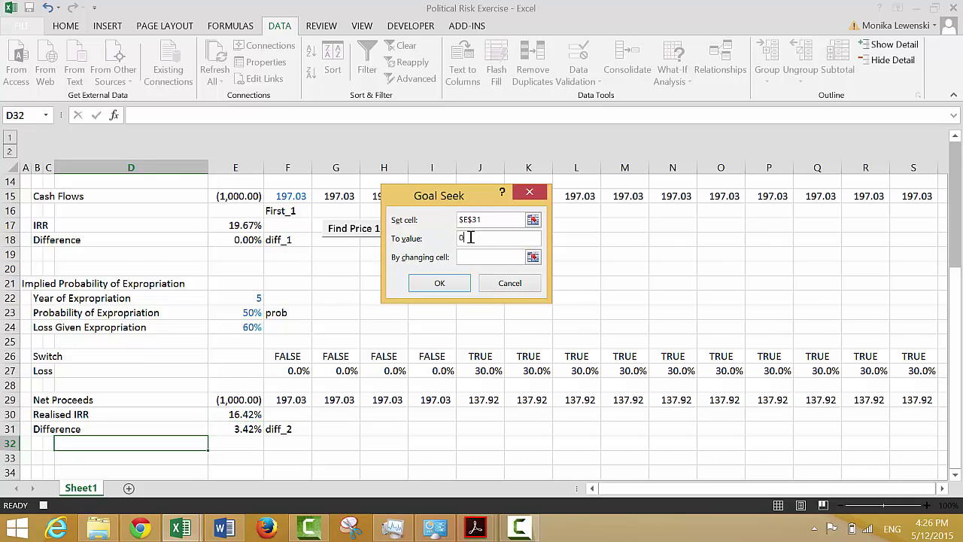
{"action": "left_click", "coordinate": [533, 258]}
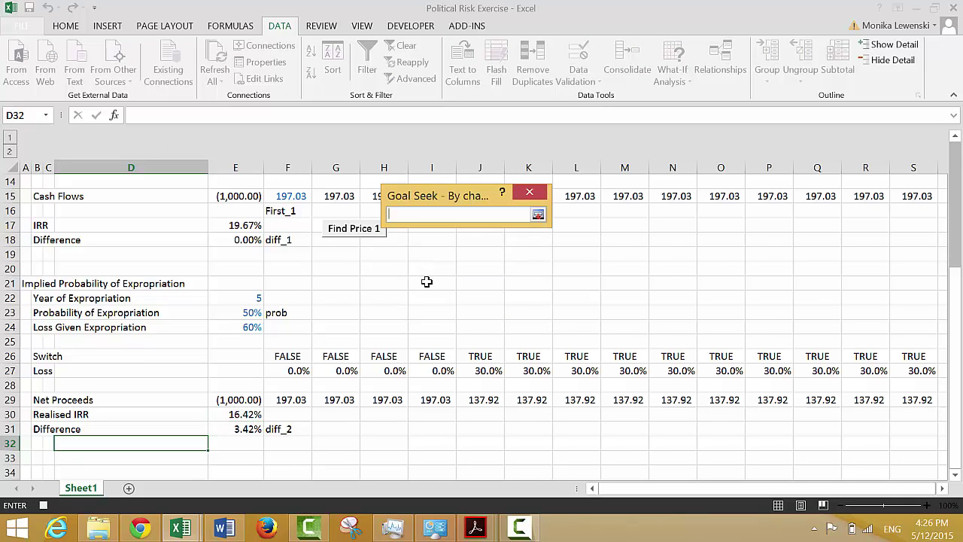
{"action": "left_click", "coordinate": [225, 317]}
{"action": "key", "text": "Return"}
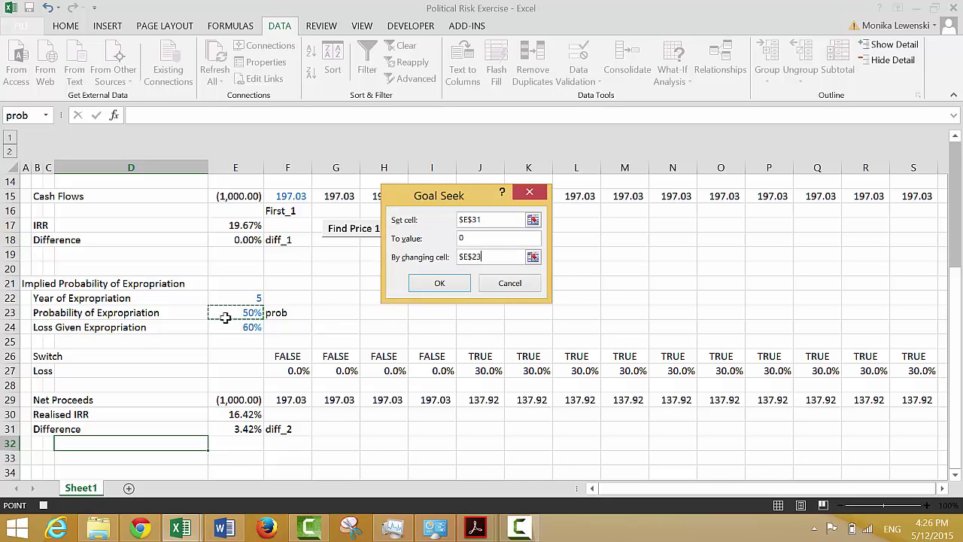
{"action": "key", "text": "Return"}
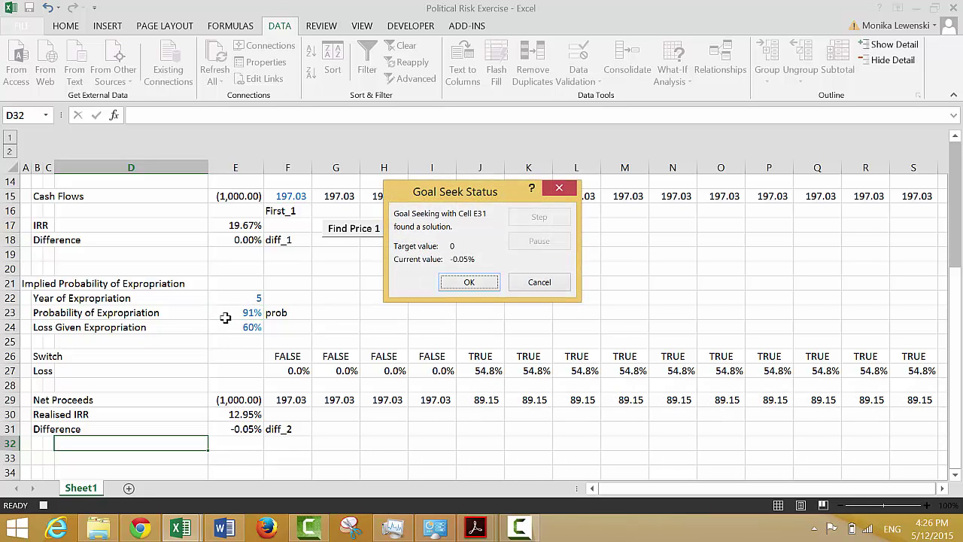
{"action": "left_click", "coordinate": [467, 282]}
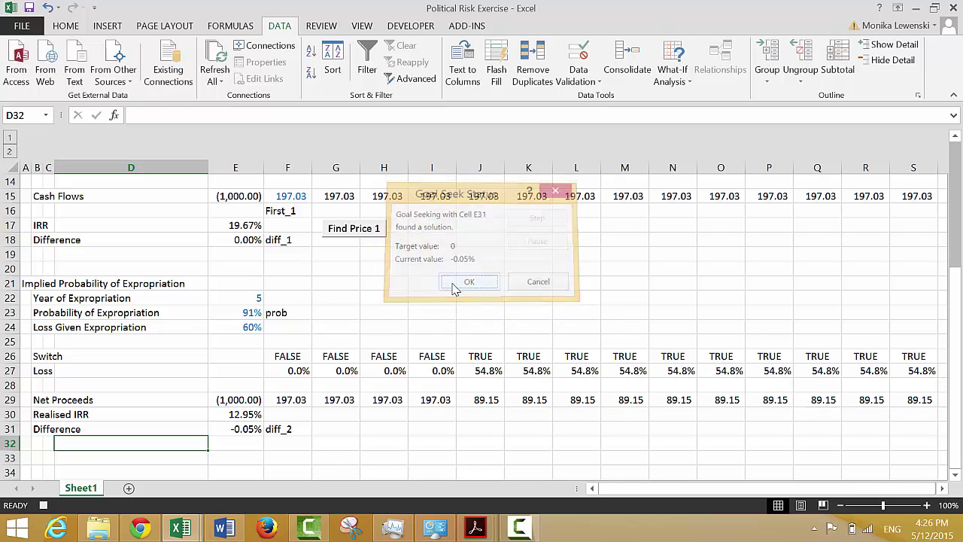
Select the Difference cell E31 and stop recording the macro
{"action": "left_click", "coordinate": [356, 428]}
{"action": "key", "text": "Left"}
{"action": "key", "text": "Left"}
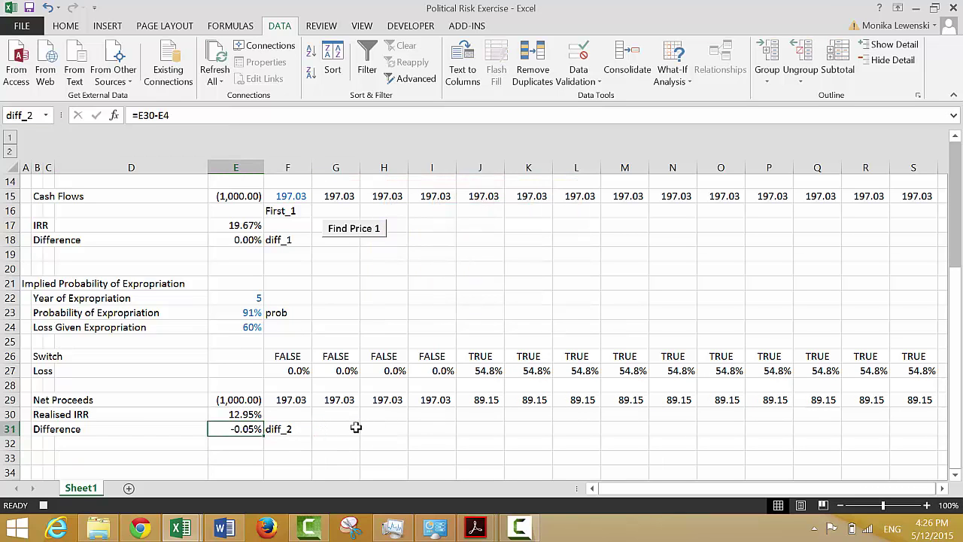
{"action": "left_click", "coordinate": [43, 506]}
{"action": "left_click", "coordinate": [378, 336]}
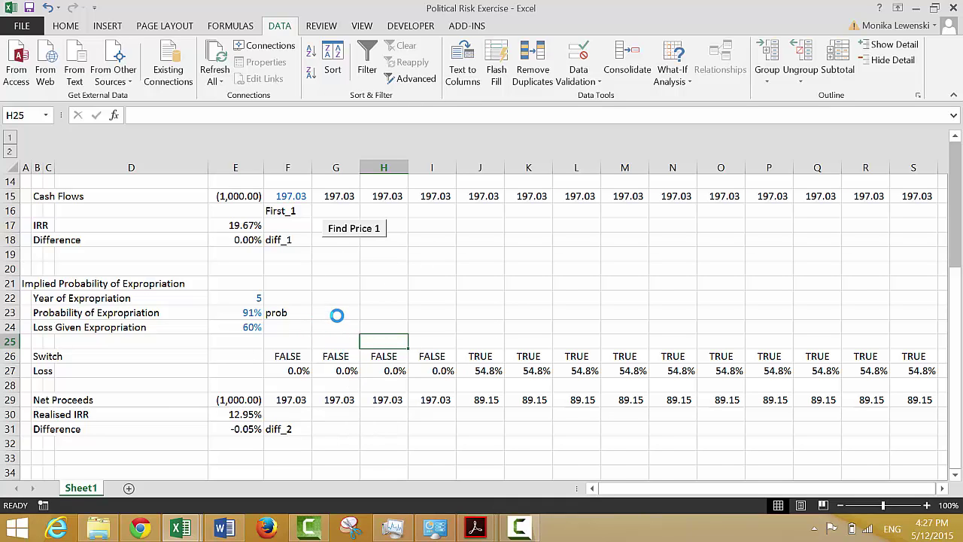
Copy the Find Price 1 button and paste the copy at G31 beside the diff_2 label
{"action": "left_click", "coordinate": [338, 238], "text": "ctrl"}
{"action": "right_click", "coordinate": [338, 238]}
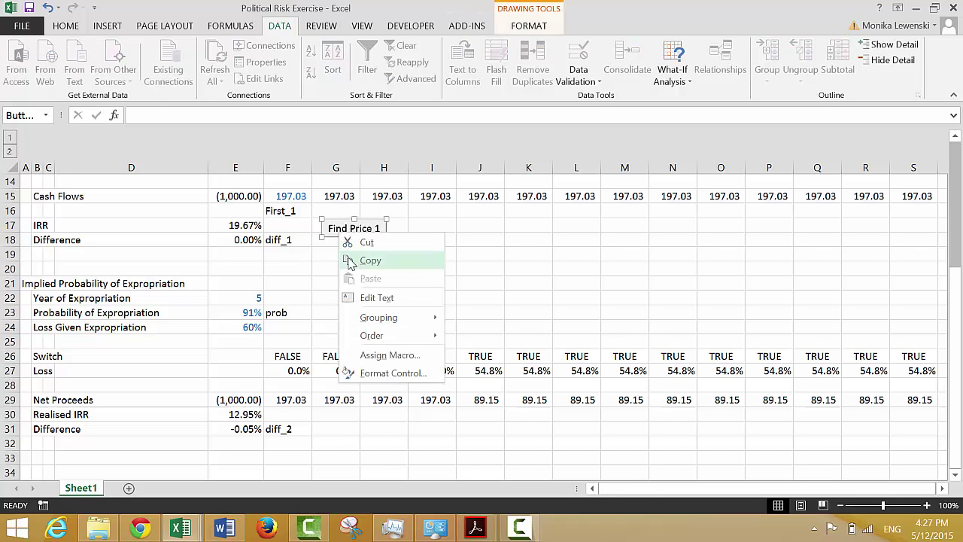
{"action": "left_click", "coordinate": [349, 261]}
{"action": "left_click", "coordinate": [344, 427]}
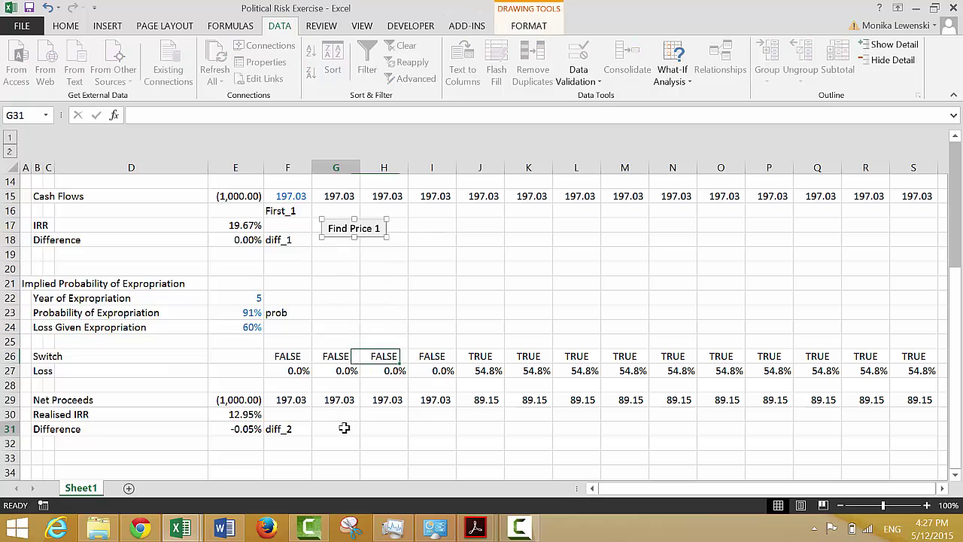
{"action": "key", "text": "ctrl+v"}
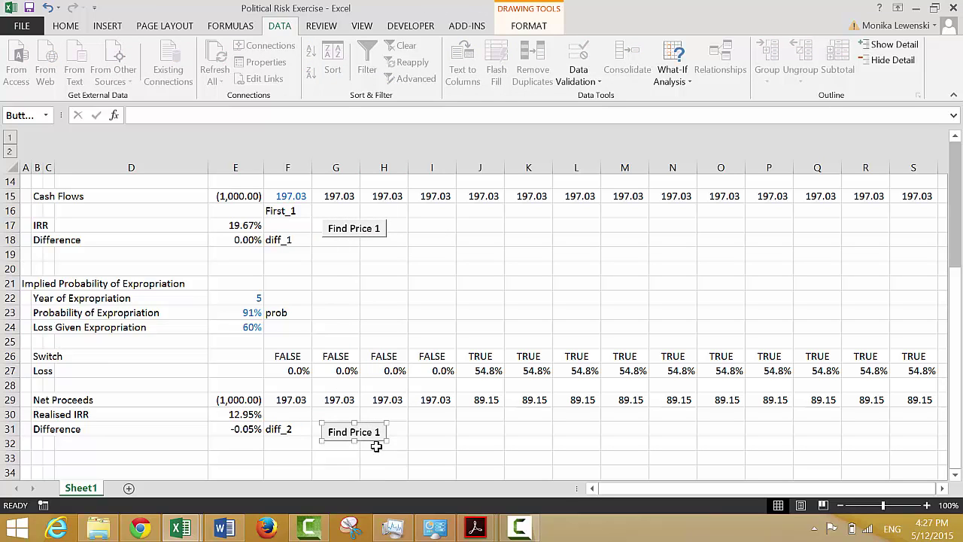
Widen the copied button at G31 and change its caption to Find Probability
{"action": "left_click_drag", "start_coordinate": [387, 443], "coordinate": [410, 442]}
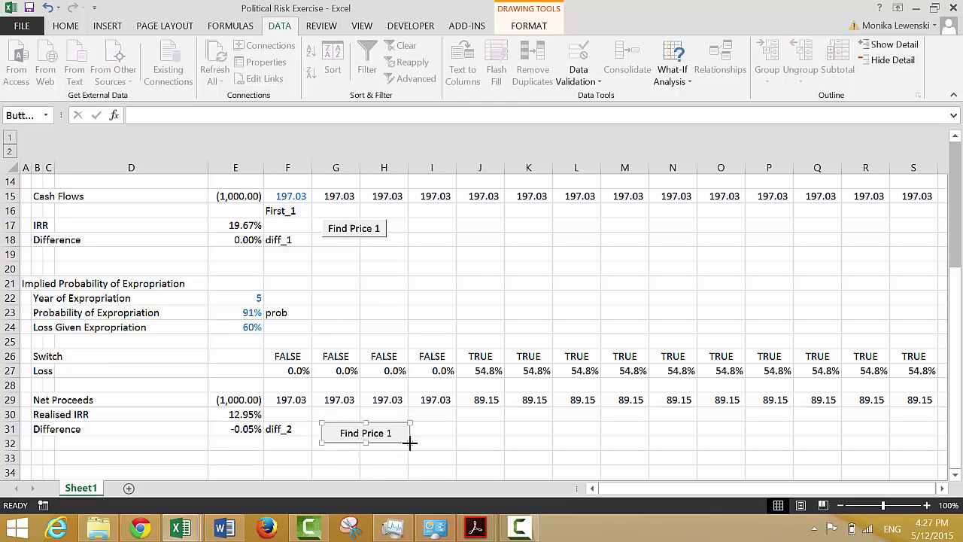
{"action": "left_click", "coordinate": [391, 433]}
{"action": "key", "text": "BackSpace"}
{"action": "type", "text": "1"}
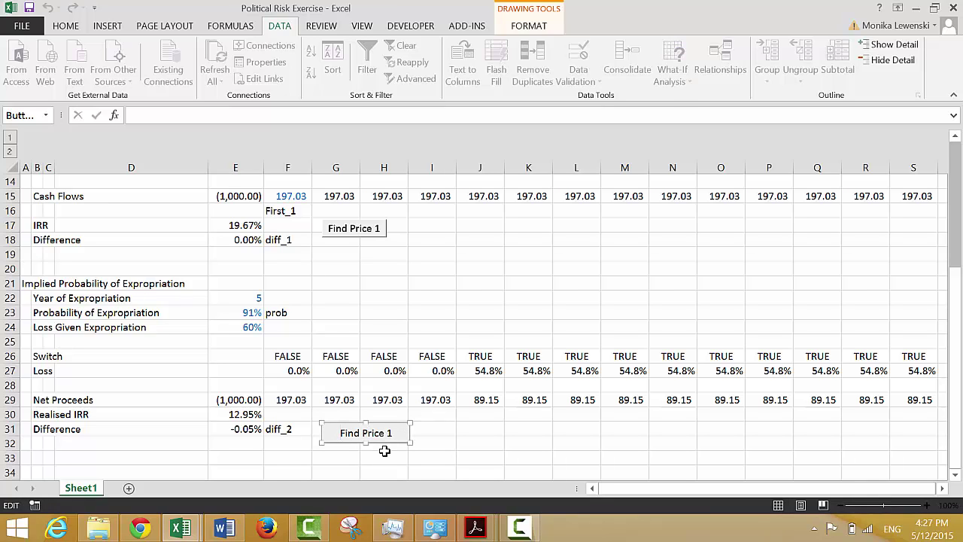
{"action": "key", "text": "BackSpace"}
{"action": "key", "text": "BackSpace"}
{"action": "key", "text": "BackSpace"}
{"action": "key", "text": "BackSpace"}
{"action": "key", "text": "BackSpace"}
{"action": "type", "text": "obability"}
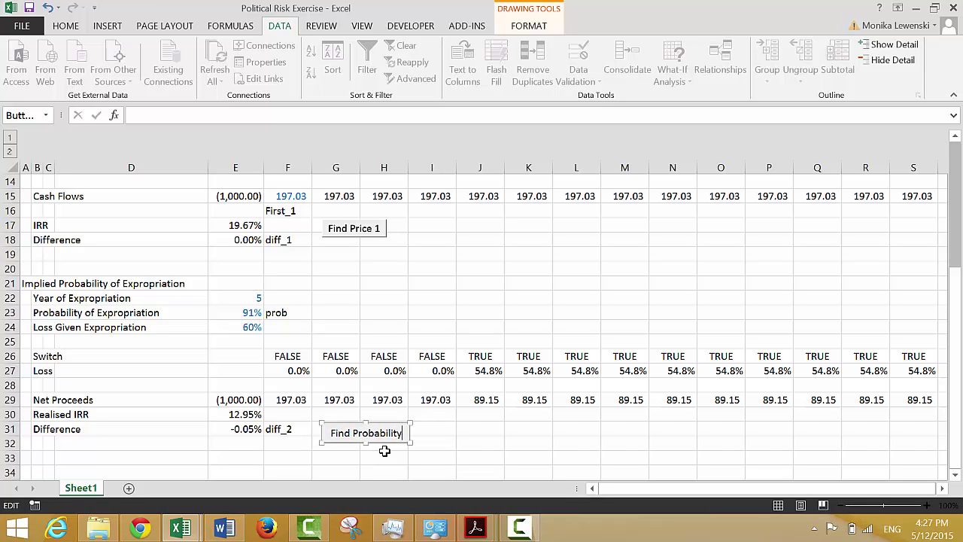
{"action": "left_click", "coordinate": [369, 459]}
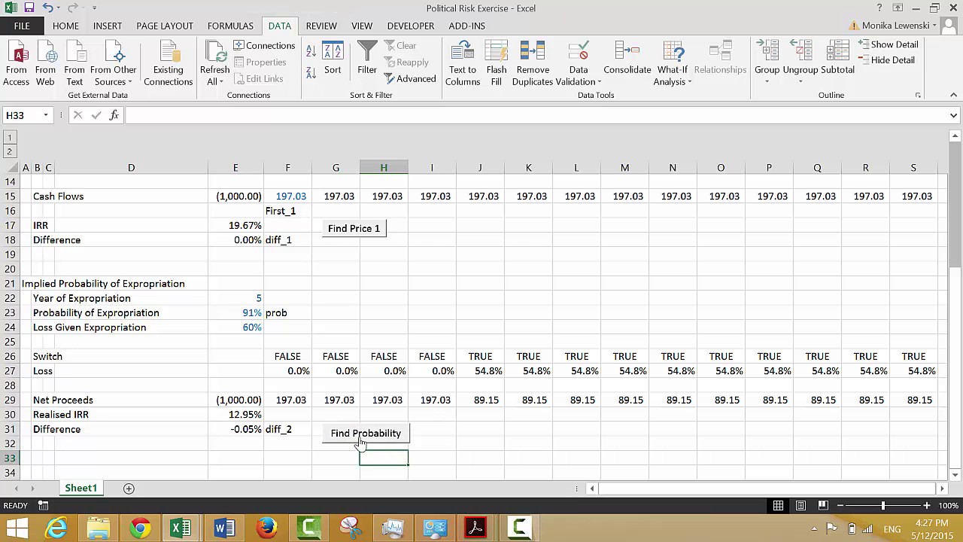
Assign the macro goalseek3 to the Find Probability button and deselect the button
{"action": "right_click", "coordinate": [362, 438]}
{"action": "left_click", "coordinate": [370, 407]}
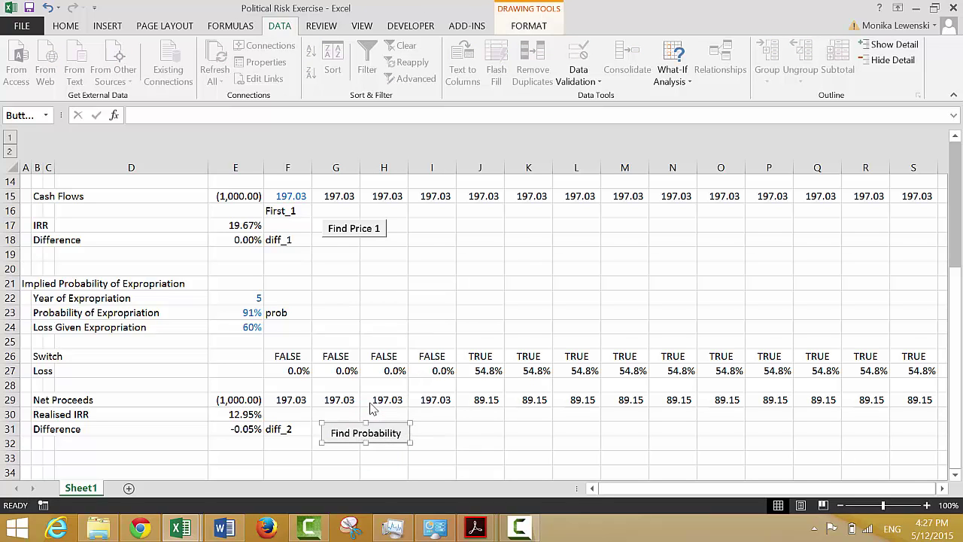
{"action": "left_click", "coordinate": [241, 309]}
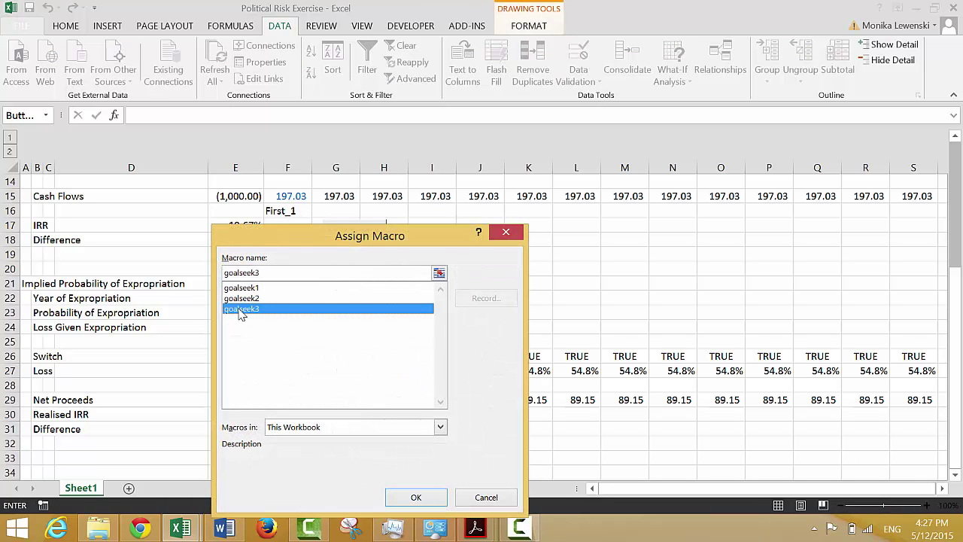
{"action": "left_click", "coordinate": [416, 497]}
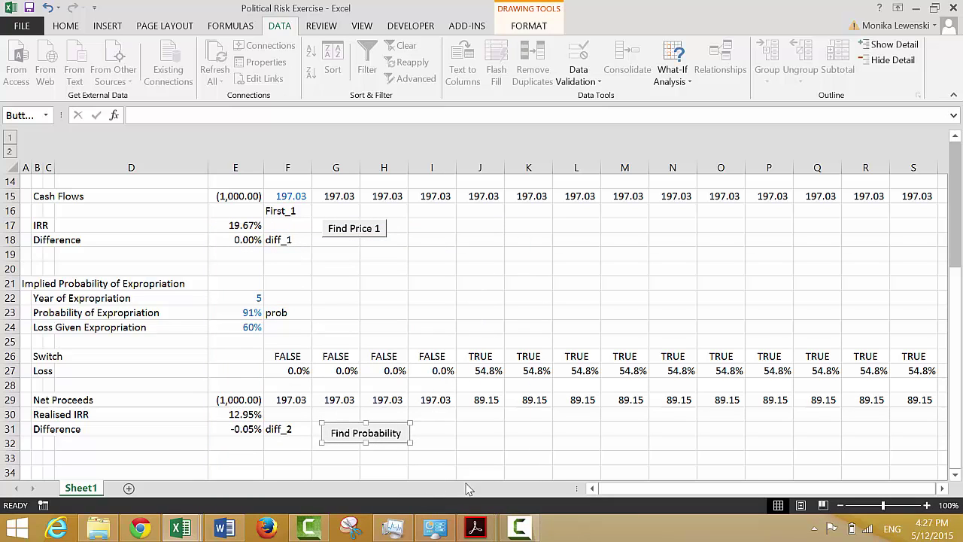
{"action": "left_click", "coordinate": [452, 417]}
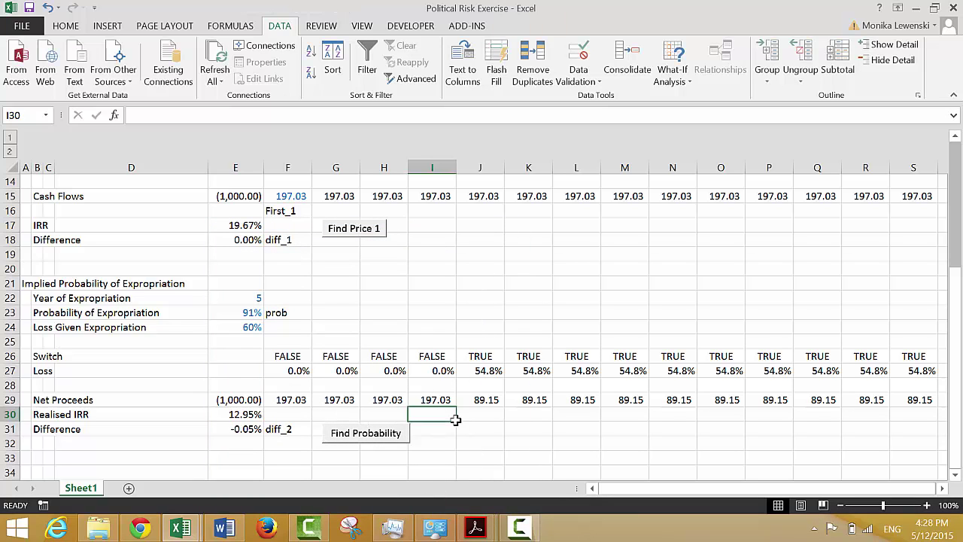
{"action": "left_click", "coordinate": [413, 322]}
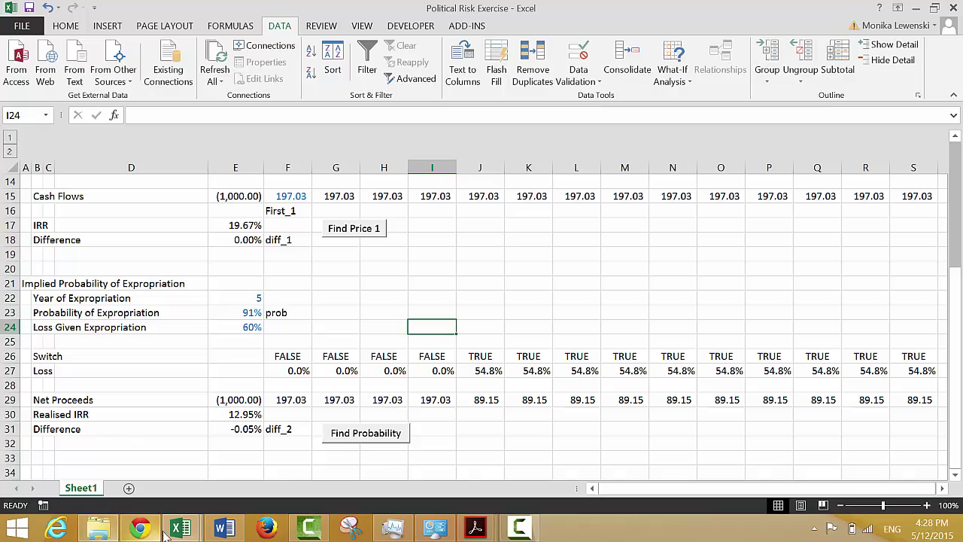
Consult the country risk premium passage in the Word document Part 1 - Case Studies, and return to the Political Risk Exercise workbook in Excel
{"action": "left_click", "coordinate": [225, 530]}
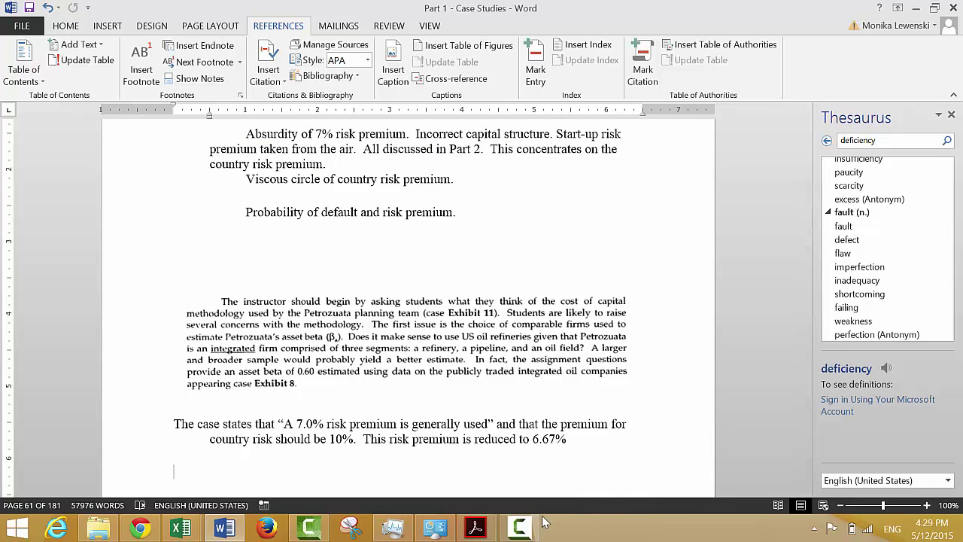
{"action": "mouse_move", "coordinate": [184, 529]}
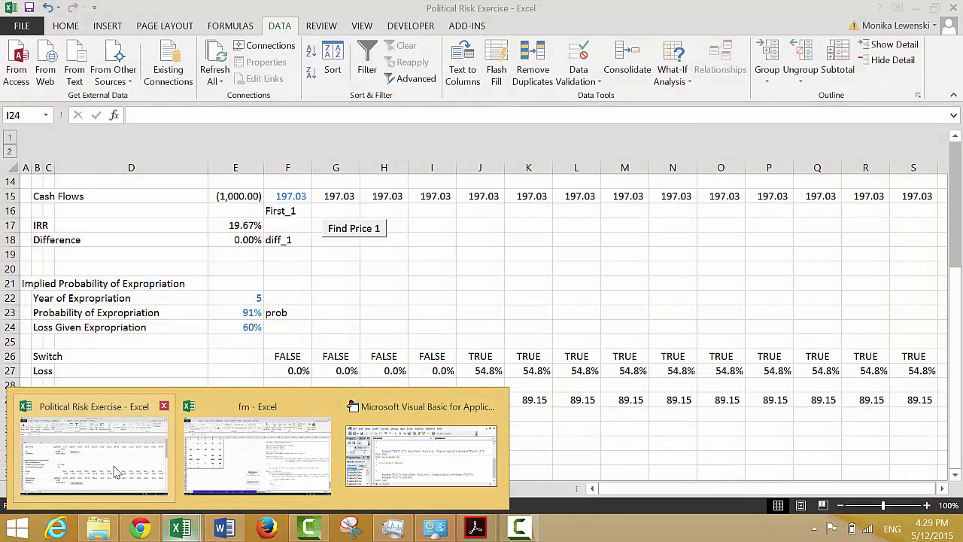
{"action": "left_click", "coordinate": [116, 472]}
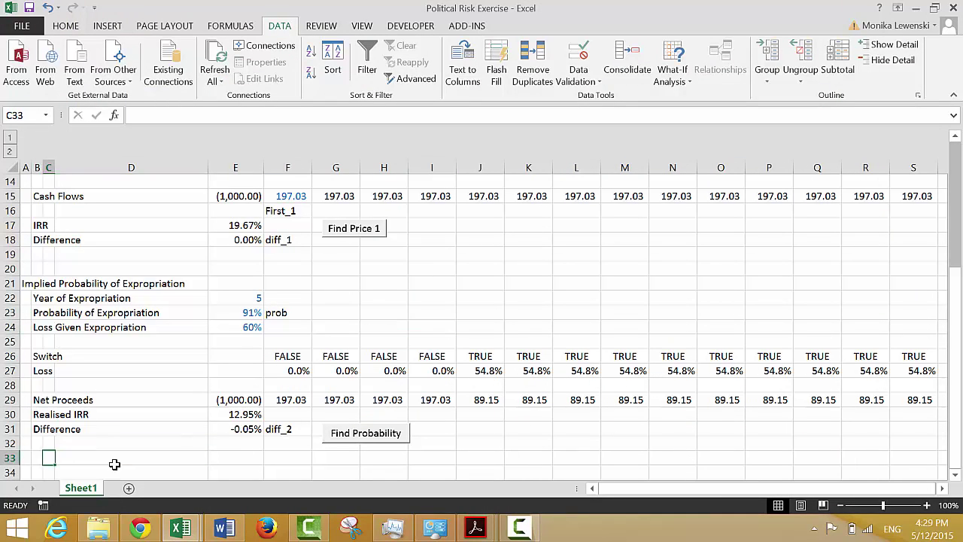
Review the Political Risk and Implied Probability of Expropriation sections between rows 8 and 33 of the sheet
{"action": "left_click", "coordinate": [114, 464]}
{"action": "key", "text": "Left"}
{"action": "key", "text": "Up"}
{"action": "key", "text": "Left"}
{"action": "key", "text": "Up"}
{"action": "key", "text": "Left"}
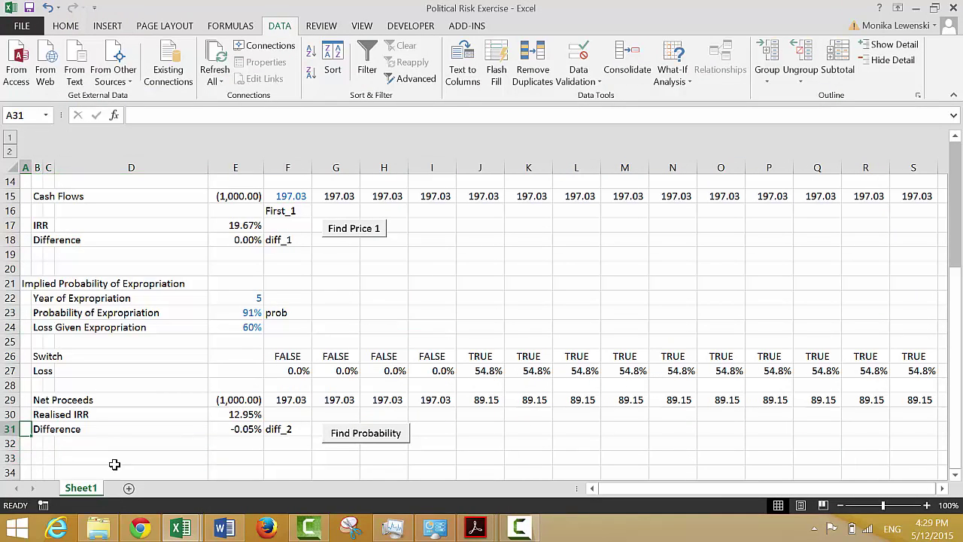
{"action": "key", "text": "Up"}
{"action": "key", "text": "Up"}
{"action": "key", "text": "Up"}
{"action": "key", "text": "Up"}
{"action": "key", "text": "Up"}
{"action": "key", "text": "Up"}
{"action": "key", "text": "Up"}
{"action": "key", "text": "Up"}
{"action": "key", "text": "Up"}
{"action": "key", "text": "Up"}
{"action": "key", "text": "Up"}
{"action": "key", "text": "Up"}
{"action": "key", "text": "Up"}
{"action": "key", "text": "Up"}
{"action": "key", "text": "Up"}
{"action": "key", "text": "Up"}
{"action": "key", "text": "Up"}
{"action": "key", "text": "Up"}
{"action": "key", "text": "Up"}
{"action": "key", "text": "Up"}
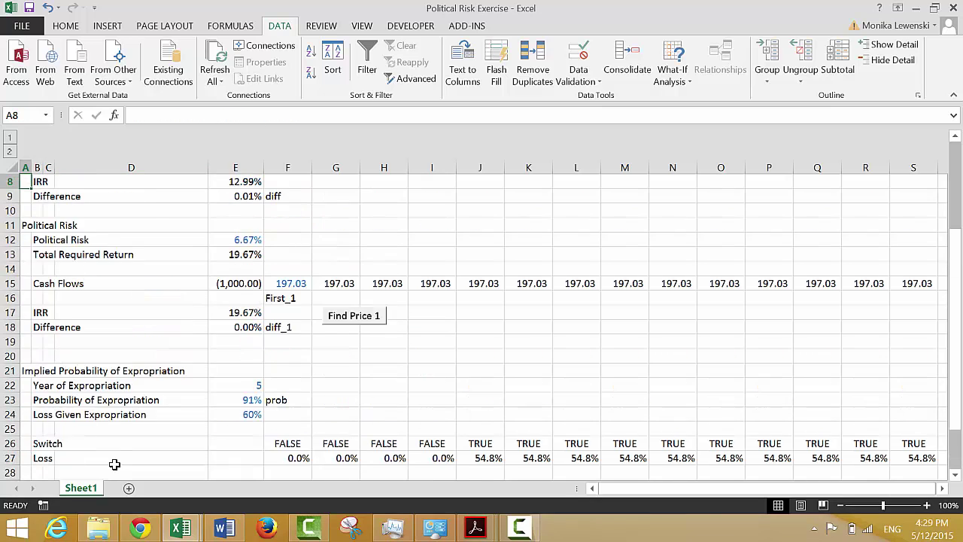
{"action": "key", "text": "Down"}
{"action": "key", "text": "Down"}
{"action": "key", "text": "Down"}
{"action": "key", "text": "Down"}
{"action": "key", "text": "Down"}
{"action": "key", "text": "Down"}
{"action": "key", "text": "Down"}
{"action": "key", "text": "Down"}
{"action": "key", "text": "Down"}
{"action": "key", "text": "Down"}
{"action": "key", "text": "Down"}
{"action": "key", "text": "Down"}
{"action": "key", "text": "Down"}
{"action": "key", "text": "Down"}
{"action": "key", "text": "Down"}
{"action": "key", "text": "Down"}
{"action": "key", "text": "Down"}
{"action": "key", "text": "Down"}
{"action": "key", "text": "Down"}
{"action": "key", "text": "Down"}
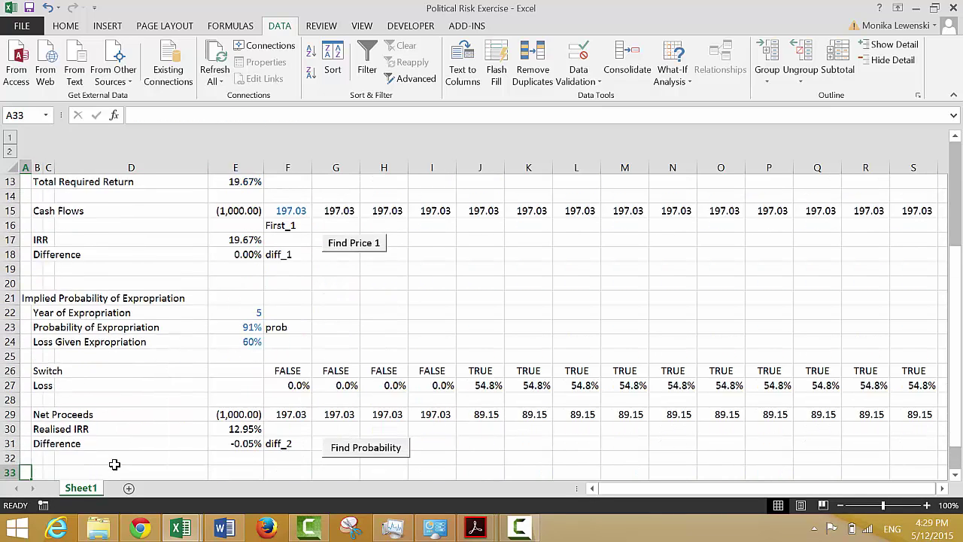
Set the Year of Expropriation in E22 to 3
{"action": "key", "text": "Up"}
{"action": "key", "text": "Up"}
{"action": "key", "text": "Up"}
{"action": "key", "text": "Up"}
{"action": "key", "text": "Up"}
{"action": "key", "text": "Up"}
{"action": "key", "text": "Up"}
{"action": "key", "text": "Up"}
{"action": "key", "text": "Up"}
{"action": "key", "text": "Up"}
{"action": "key", "text": "Right"}
{"action": "key", "text": "Right"}
{"action": "key", "text": "Right"}
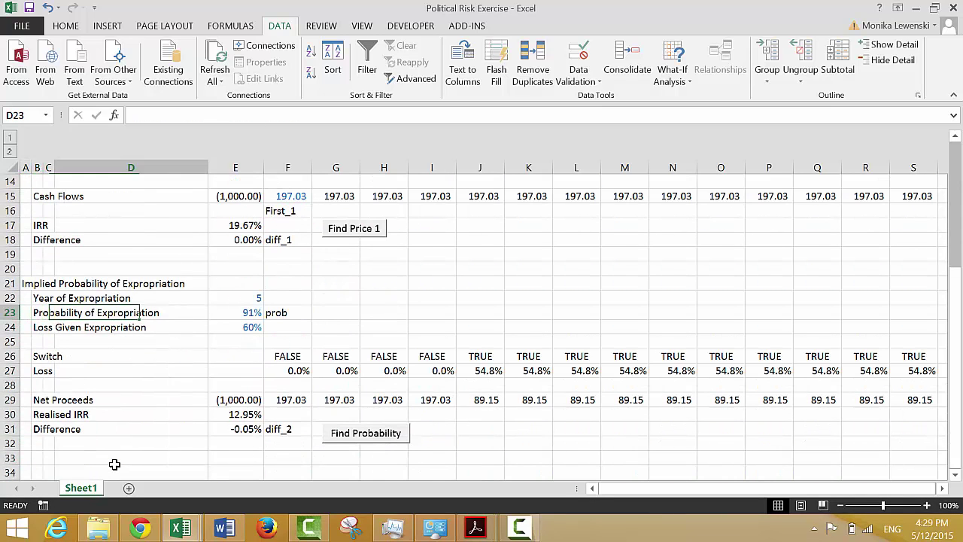
{"action": "key", "text": "Right"}
{"action": "key", "text": "Up"}
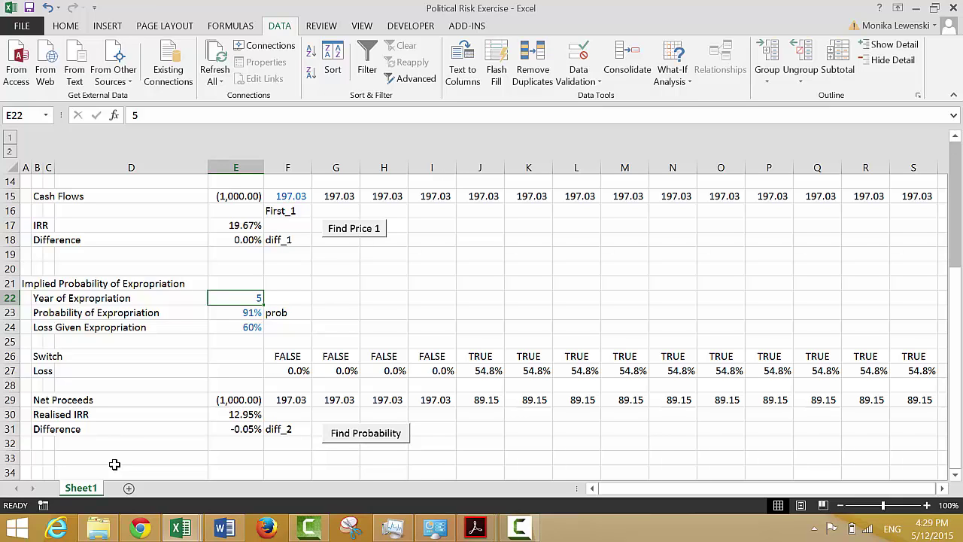
{"action": "type", "text": "3"}
{"action": "key", "text": "Down"}
Set the Loss Given Expropriation in E24 to 90% and run the Find Probability goal seek
{"action": "key", "text": "Down"}
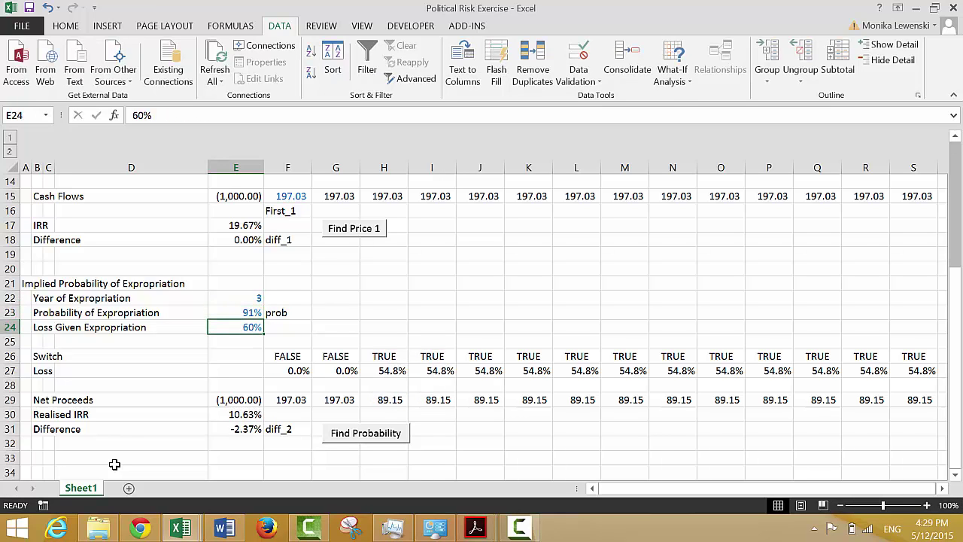
{"action": "type", "text": "90"}
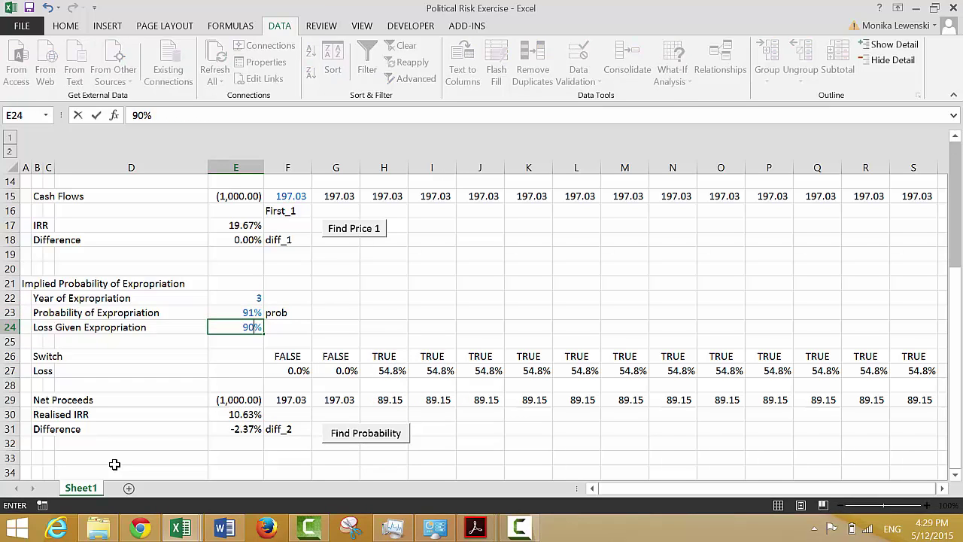
{"action": "key", "text": "Return"}
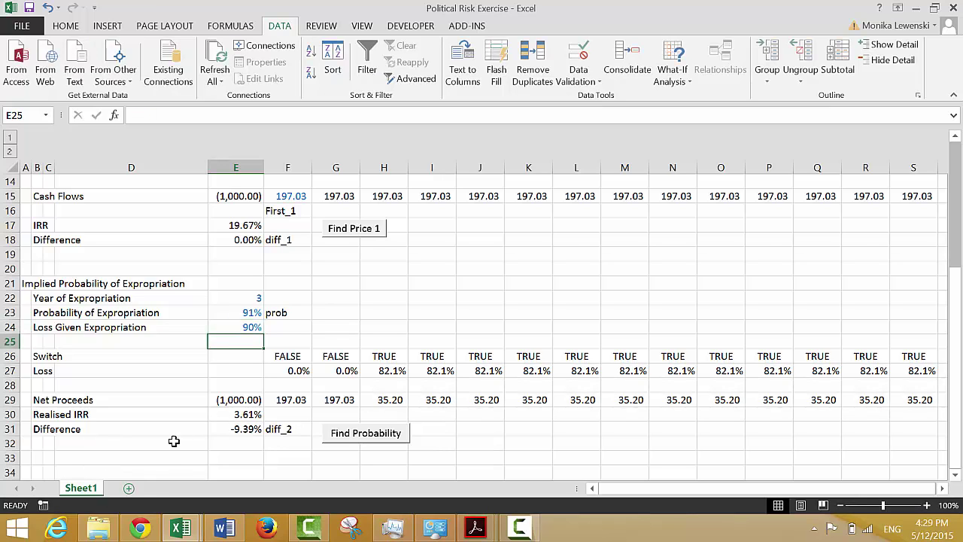
{"action": "left_click", "coordinate": [351, 435]}
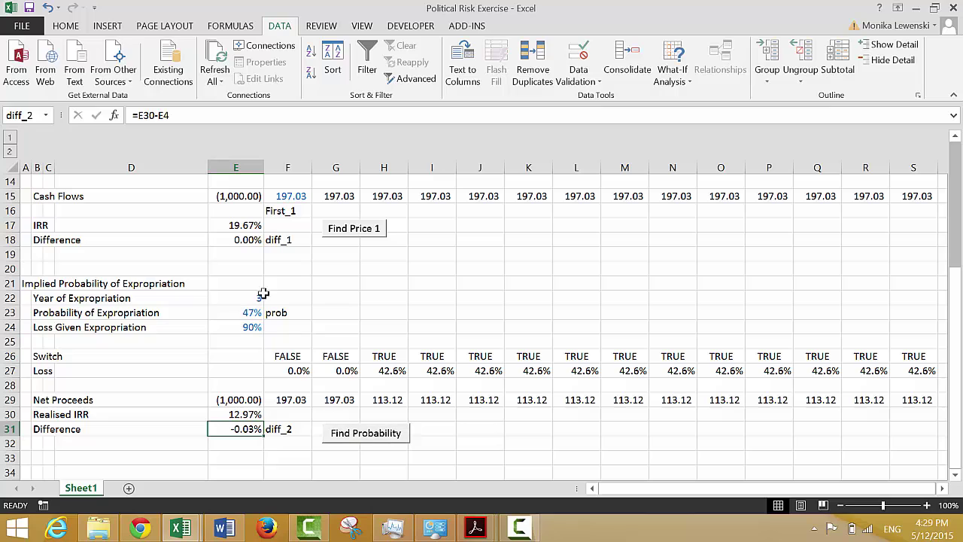
Inspect the solved Probability of Expropriation in E23 and the Loss Given Expropriation in E24
{"action": "left_click", "coordinate": [306, 323]}
{"action": "key", "text": "Left"}
{"action": "key", "text": "Up"}
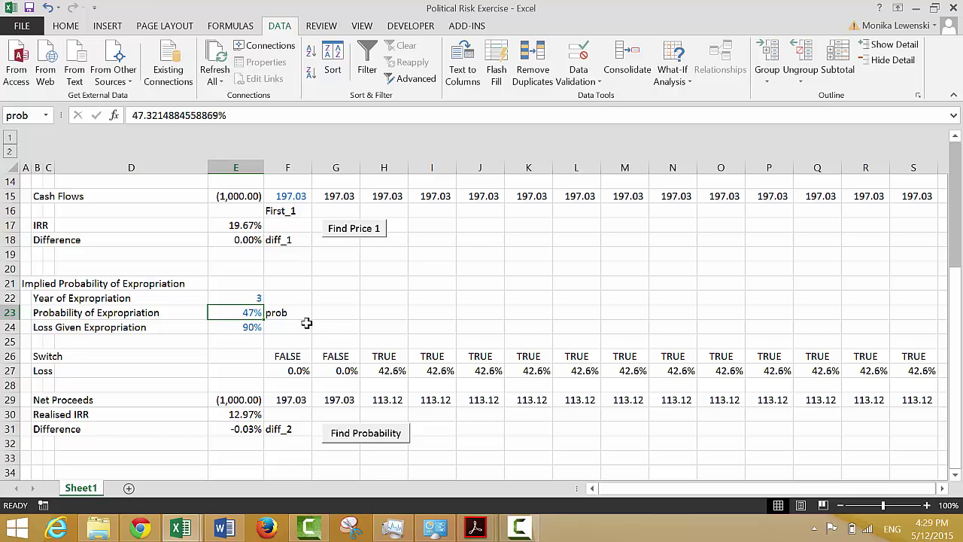
{"action": "key", "text": "Down"}
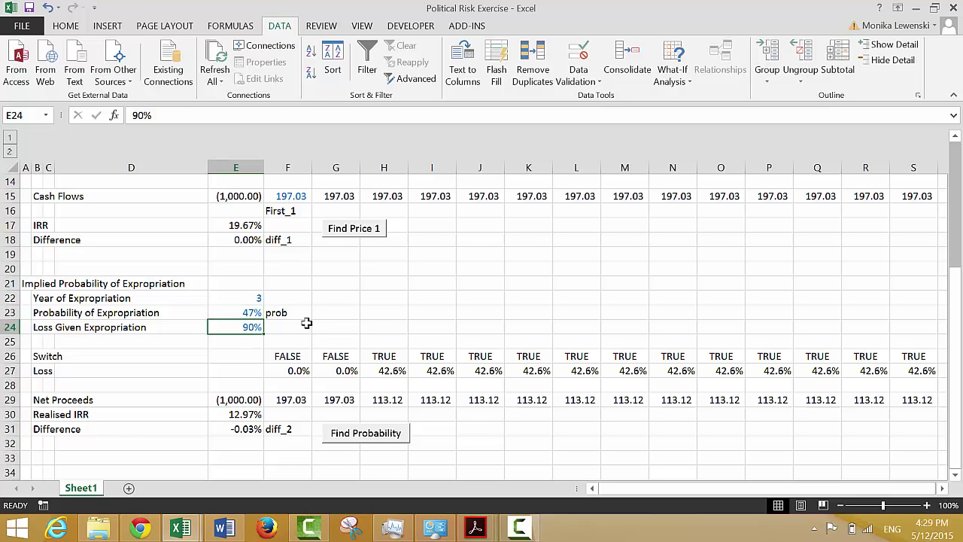
{"action": "key", "text": "Right"}
{"action": "key", "text": "Right"}
{"action": "key", "text": "Right"}
{"action": "key", "text": "Right"}
{"action": "key", "text": "Left"}
{"action": "key", "text": "Left"}
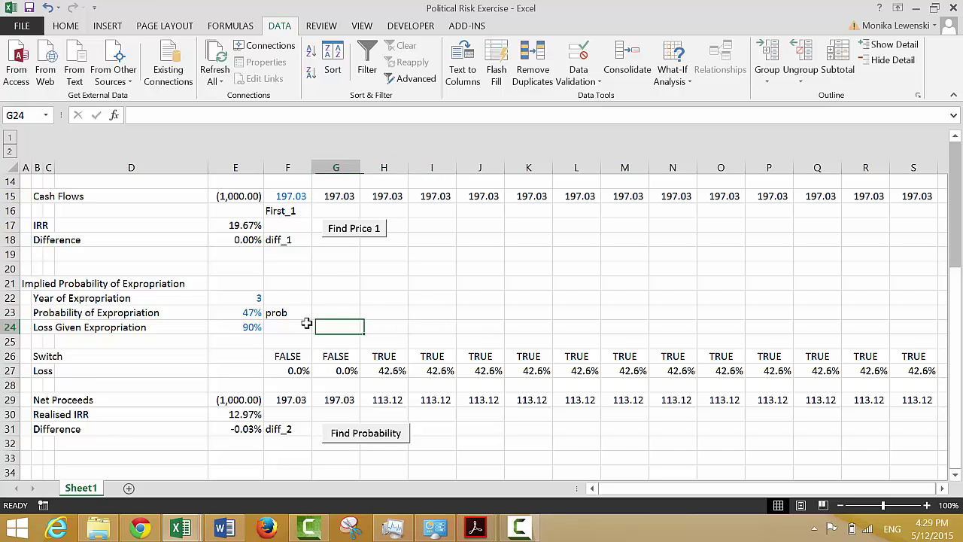
Compare the Loss formulas in F27 and H27 and examine the Net Proceeds formula in H29
{"action": "key", "text": "Left"}
{"action": "key", "text": "Down"}
{"action": "key", "text": "Down"}
{"action": "key", "text": "Down"}
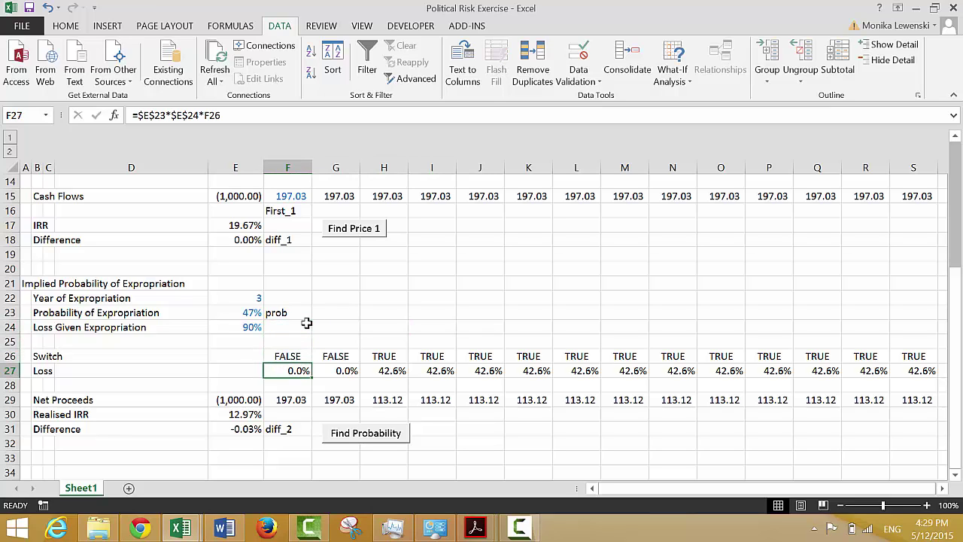
{"action": "key", "text": "Right"}
{"action": "key", "text": "Right"}
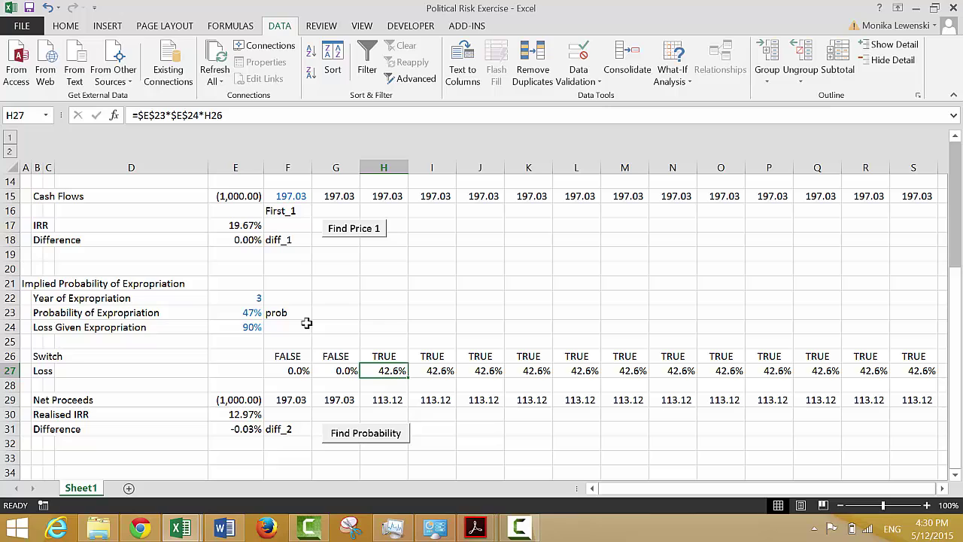
{"action": "key", "text": "Left"}
{"action": "key", "text": "Left"}
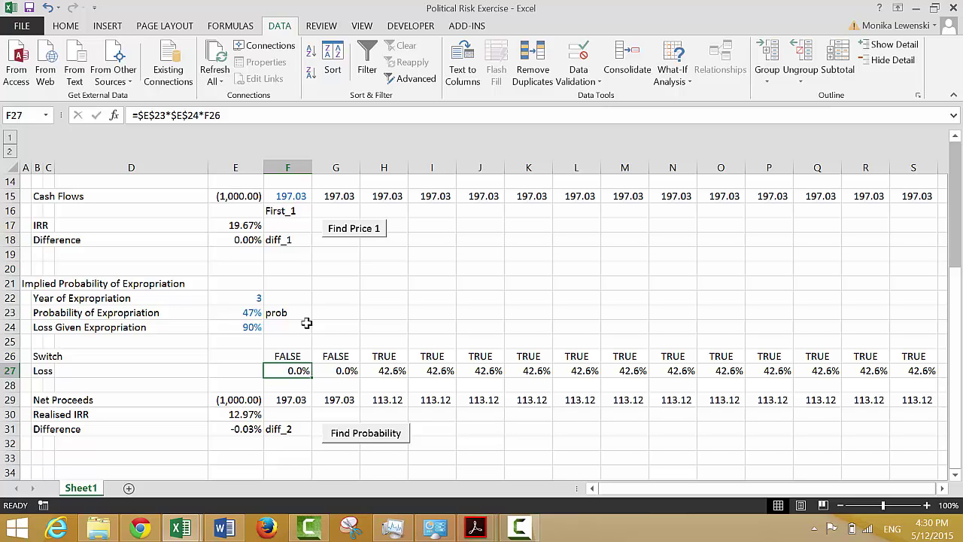
{"action": "key", "text": "Right"}
{"action": "key", "text": "Right"}
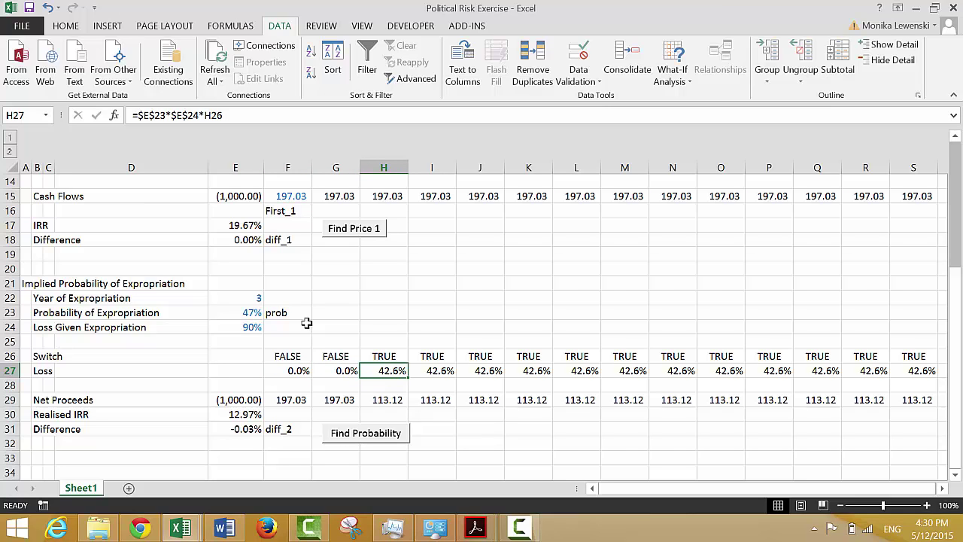
{"action": "key", "text": "Down"}
{"action": "key", "text": "Down"}
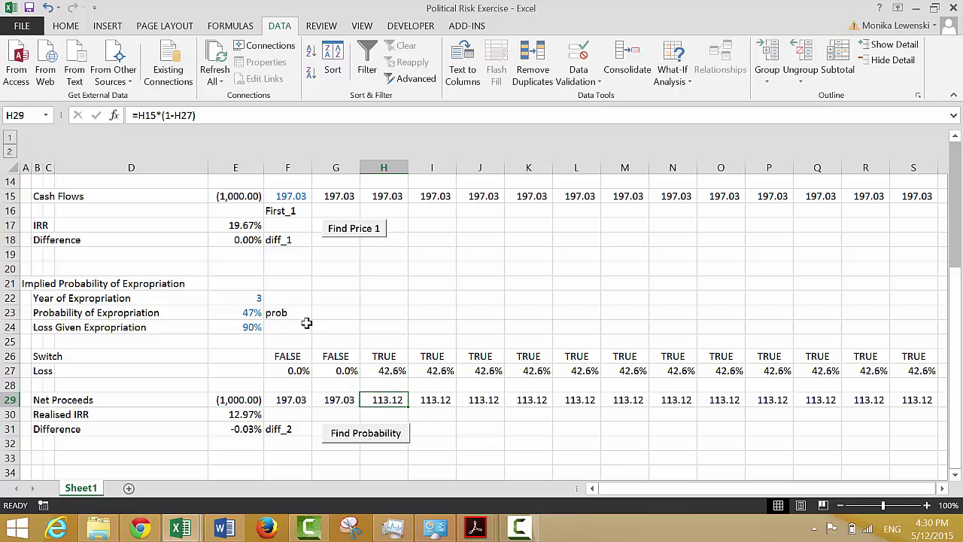
Review the whole sheet from the Project without Political Risk section down to the Implied Probability of Expropriation section
{"action": "key", "text": "Left"}
{"action": "key", "text": "Left"}
{"action": "key", "text": "Left"}
{"action": "key", "text": "Left"}
{"action": "key", "text": "Left"}
{"action": "key", "text": "Left"}
{"action": "key", "text": "Left"}
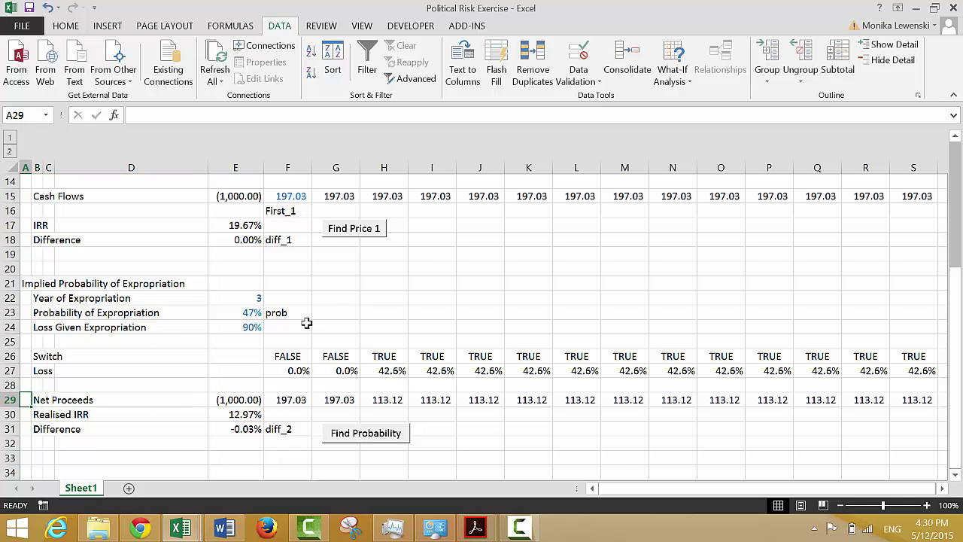
{"action": "key", "text": "Up"}
{"action": "key", "text": "Up"}
{"action": "key", "text": "Up"}
{"action": "key", "text": "Up"}
{"action": "key", "text": "Up"}
{"action": "key", "text": "Up"}
{"action": "key", "text": "Up"}
{"action": "key", "text": "Up"}
{"action": "key", "text": "ctrl+Home"}
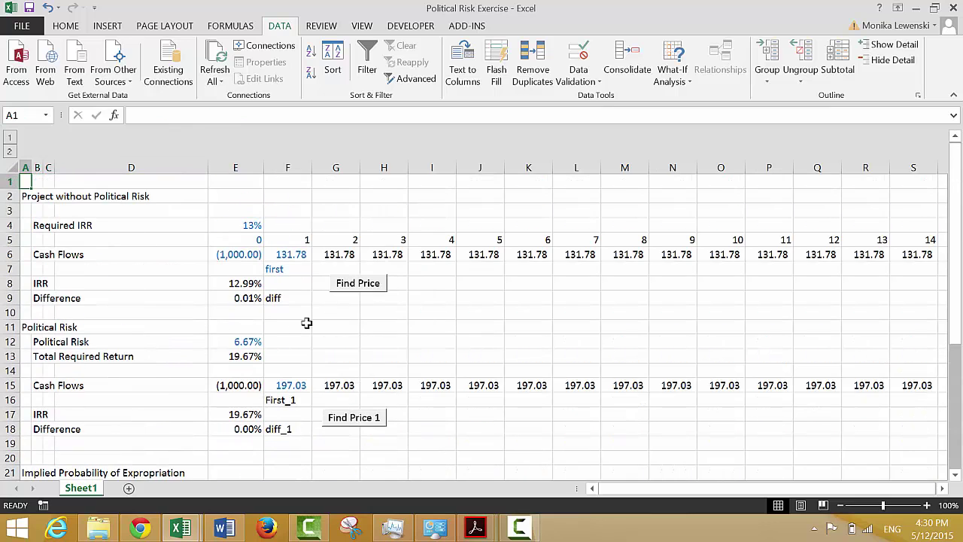
{"action": "key", "text": "Down"}
{"action": "key", "text": "Down"}
{"action": "key", "text": "Down"}
{"action": "key", "text": "Down"}
{"action": "key", "text": "Down"}
{"action": "key", "text": "Down"}
{"action": "key", "text": "Down"}
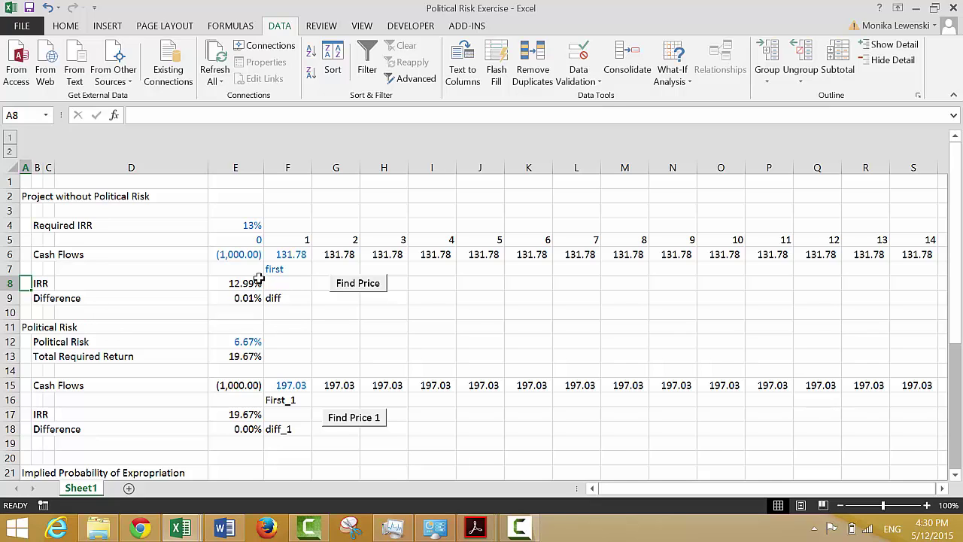
{"action": "key", "text": "Down"}
{"action": "key", "text": "Down"}
{"action": "key", "text": "Down"}
{"action": "key", "text": "Down"}
{"action": "key", "text": "Down"}
{"action": "key", "text": "Down"}
{"action": "key", "text": "Down"}
{"action": "key", "text": "Down"}
{"action": "key", "text": "Down"}
{"action": "key", "text": "Down"}
{"action": "key", "text": "Down"}
{"action": "key", "text": "Down"}
{"action": "key", "text": "Down"}
{"action": "key", "text": "Down"}
{"action": "key", "text": "Down"}
{"action": "key", "text": "Down"}
{"action": "key", "text": "Down"}
{"action": "key", "text": "Down"}
{"action": "key", "text": "Down"}
{"action": "key", "text": "Down"}
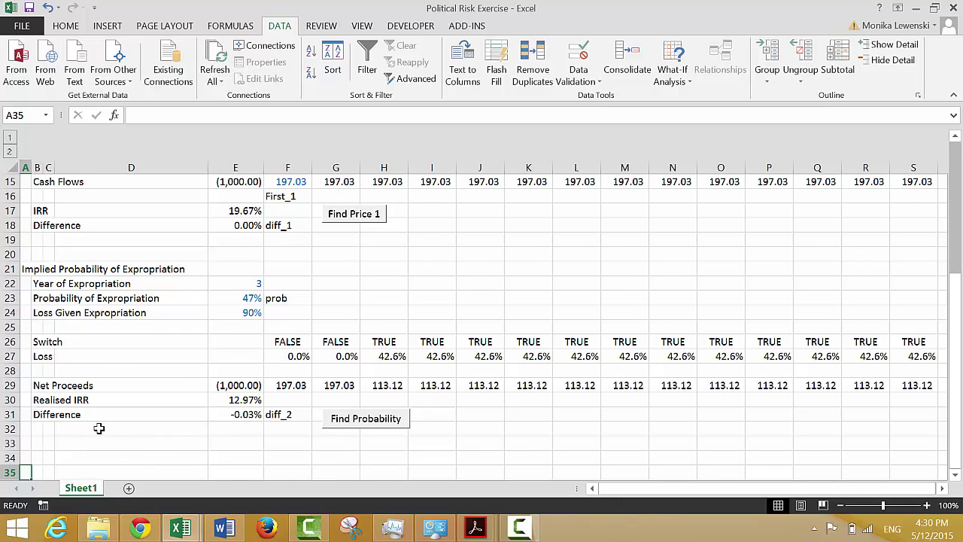
{"action": "left_click", "coordinate": [519, 526]}
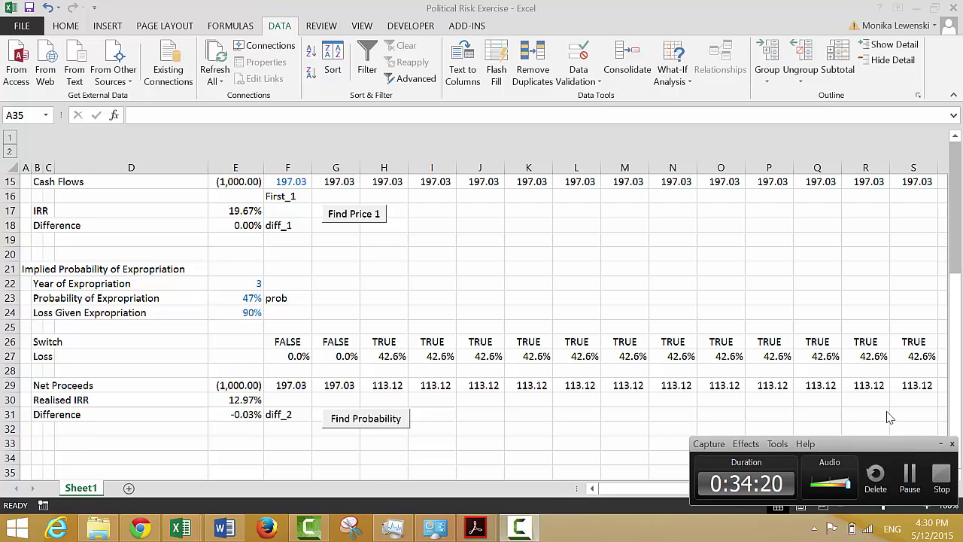